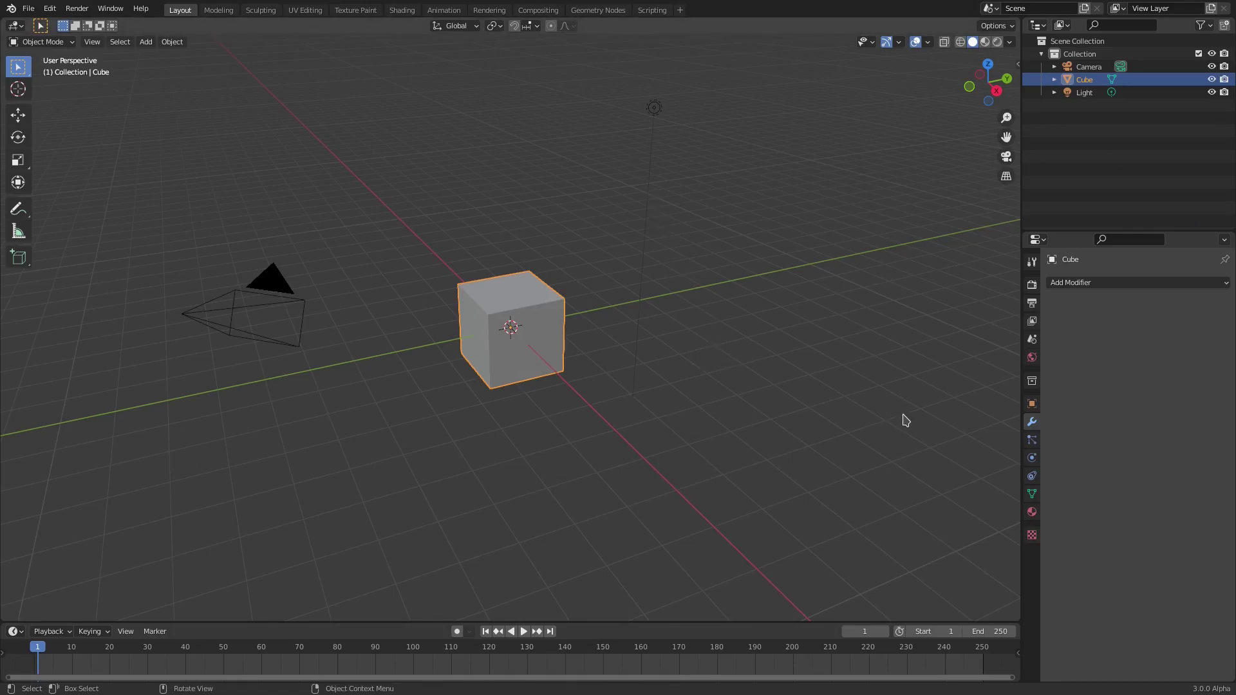
Delete the default cube and light from the scene, keeping only the camera
left_click_drag(880, 485, 418, 64)
key("Delete")
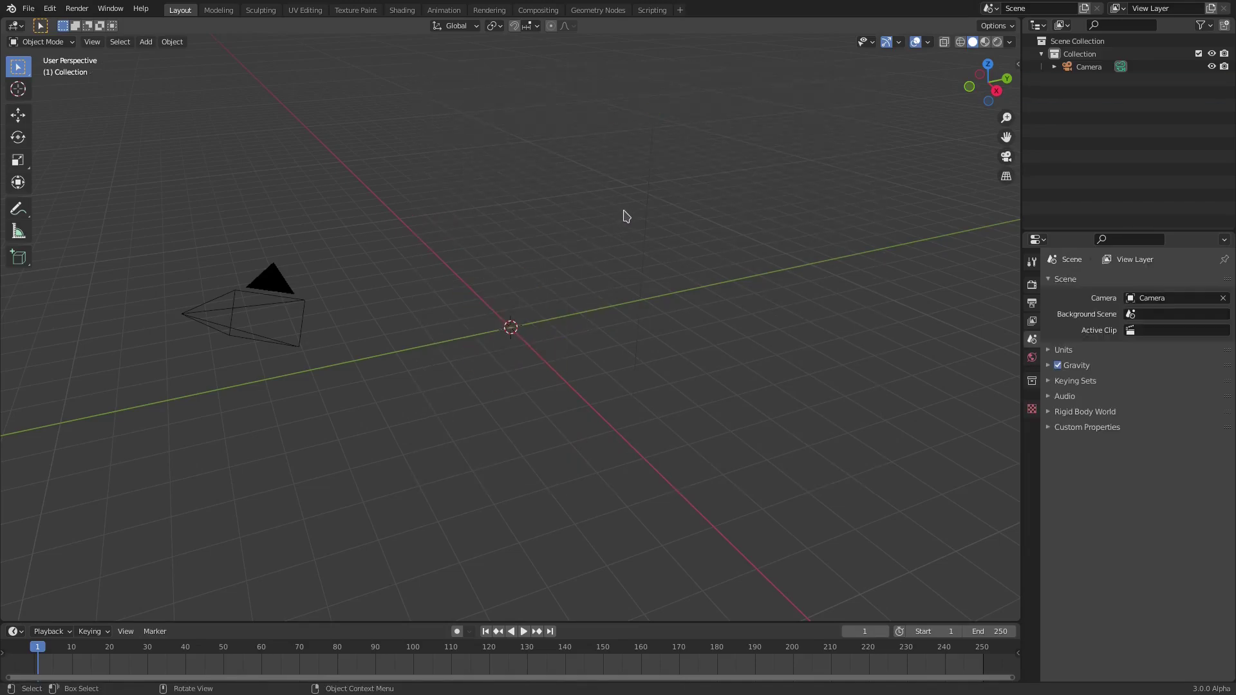
Clear the camera's location and rotation so it sits unrotated at the world origin
left_click(298, 302)
key("alt+g")
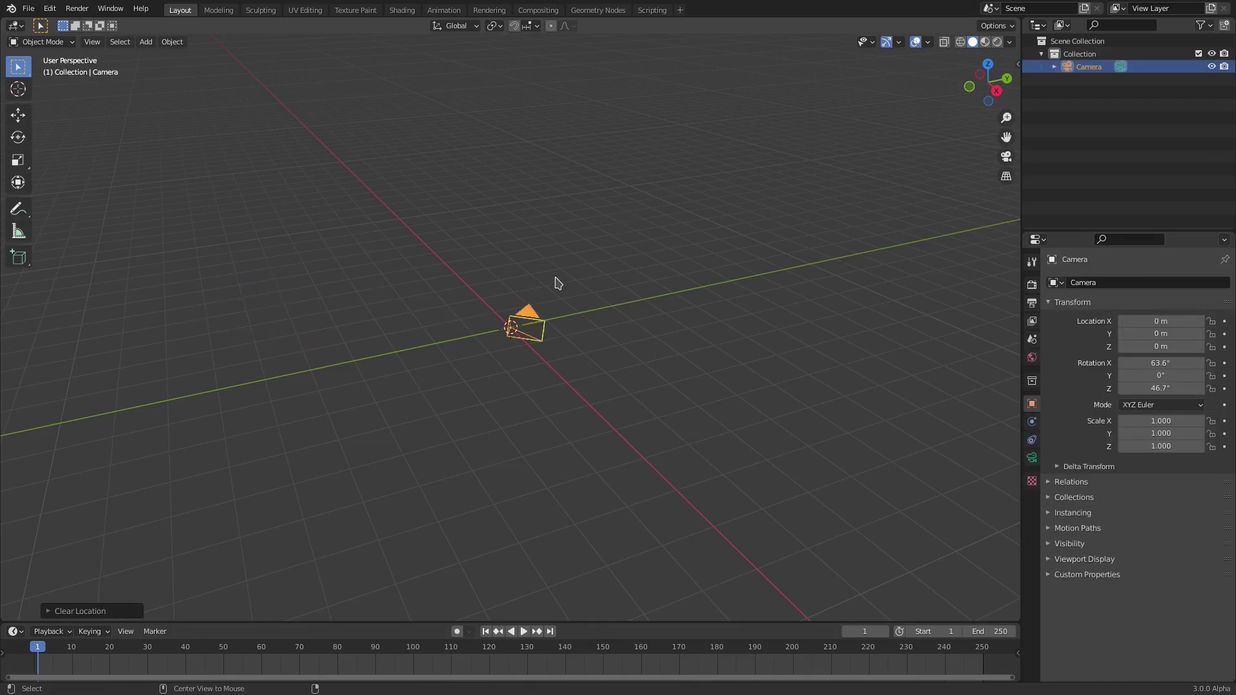
key("alt+r")
middle_click_drag(558, 284, 599, 300)
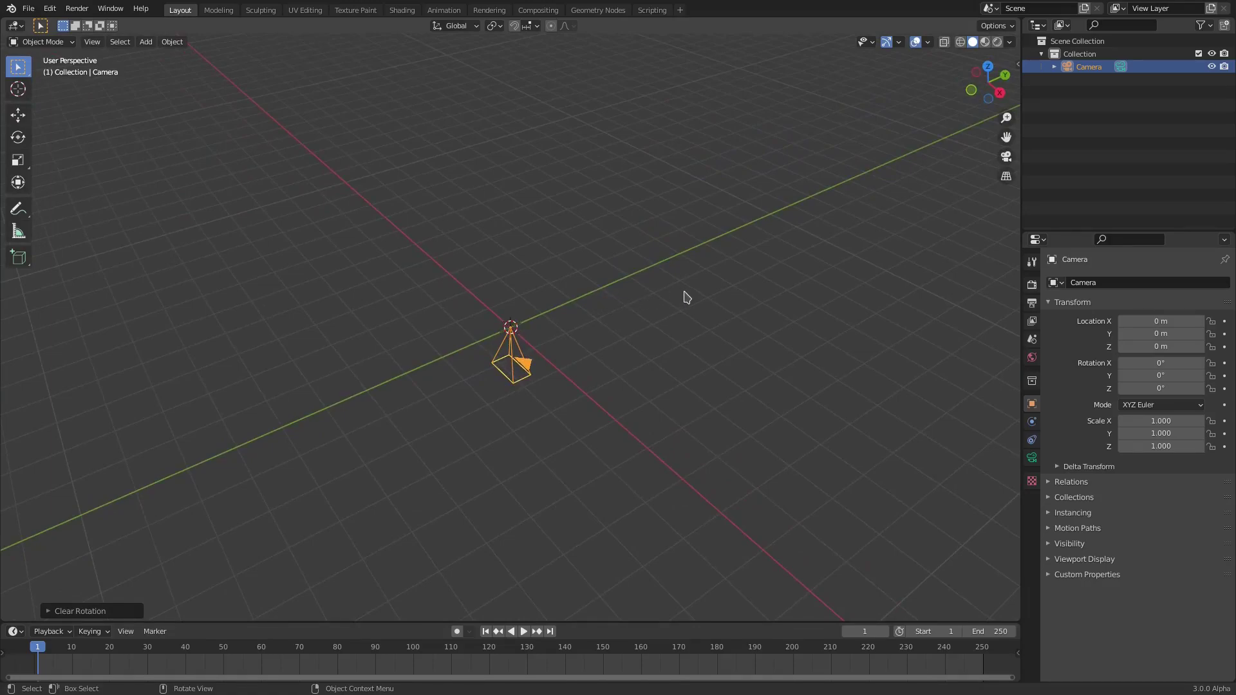
Rotate the camera 90° about the global X axis
key("r")
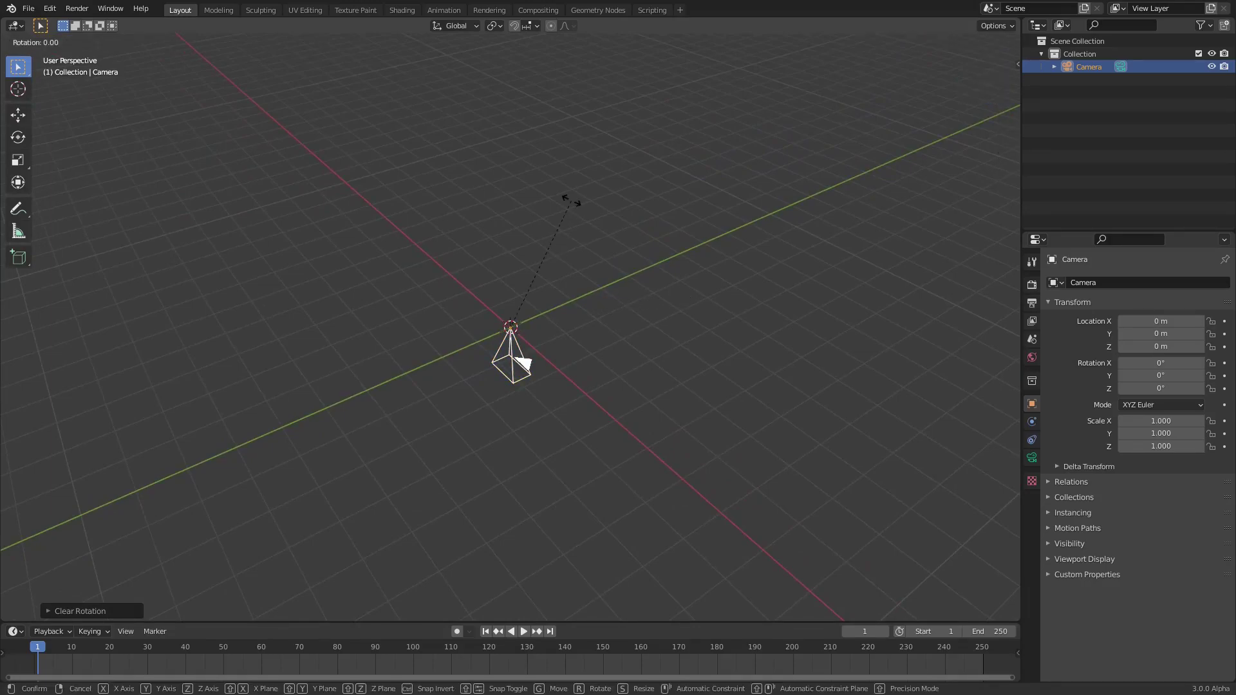
type("x")
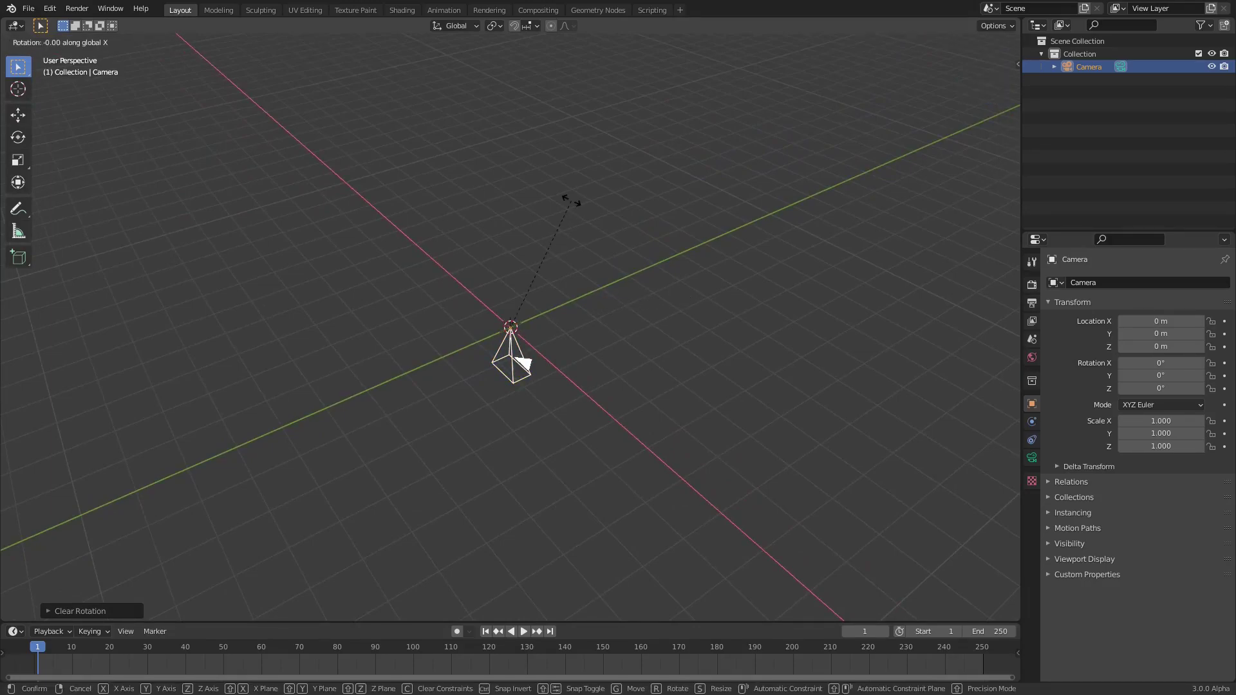
type("90")
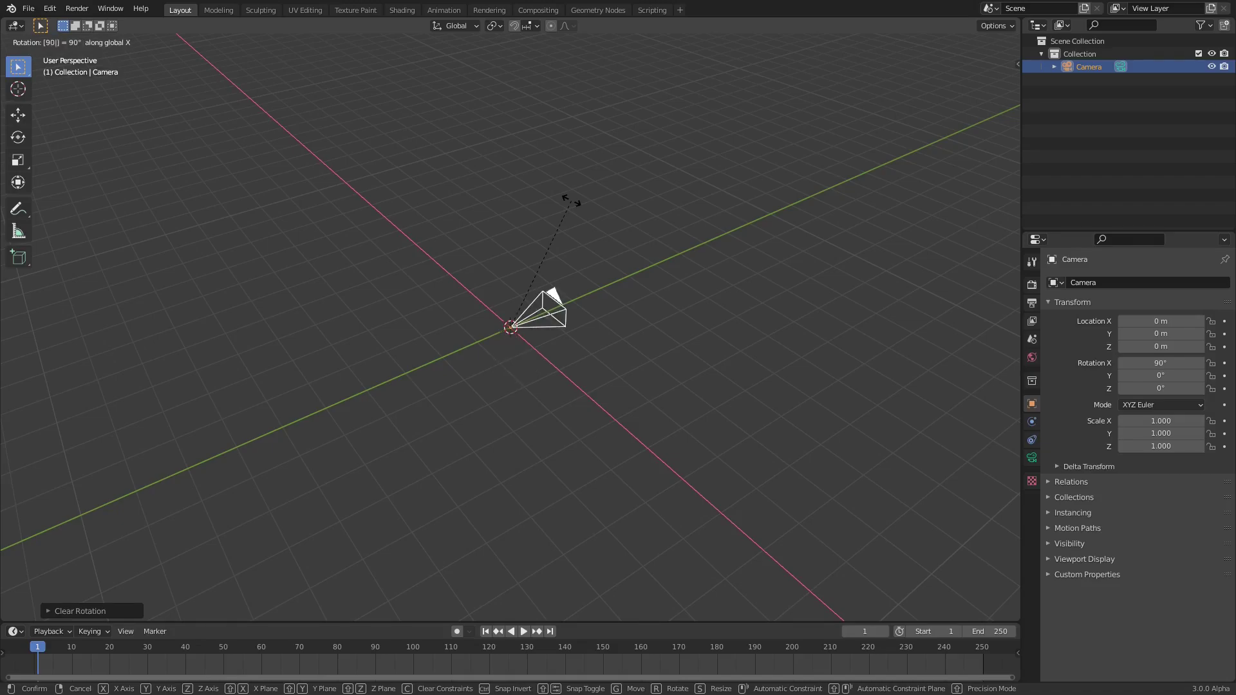
key("Return")
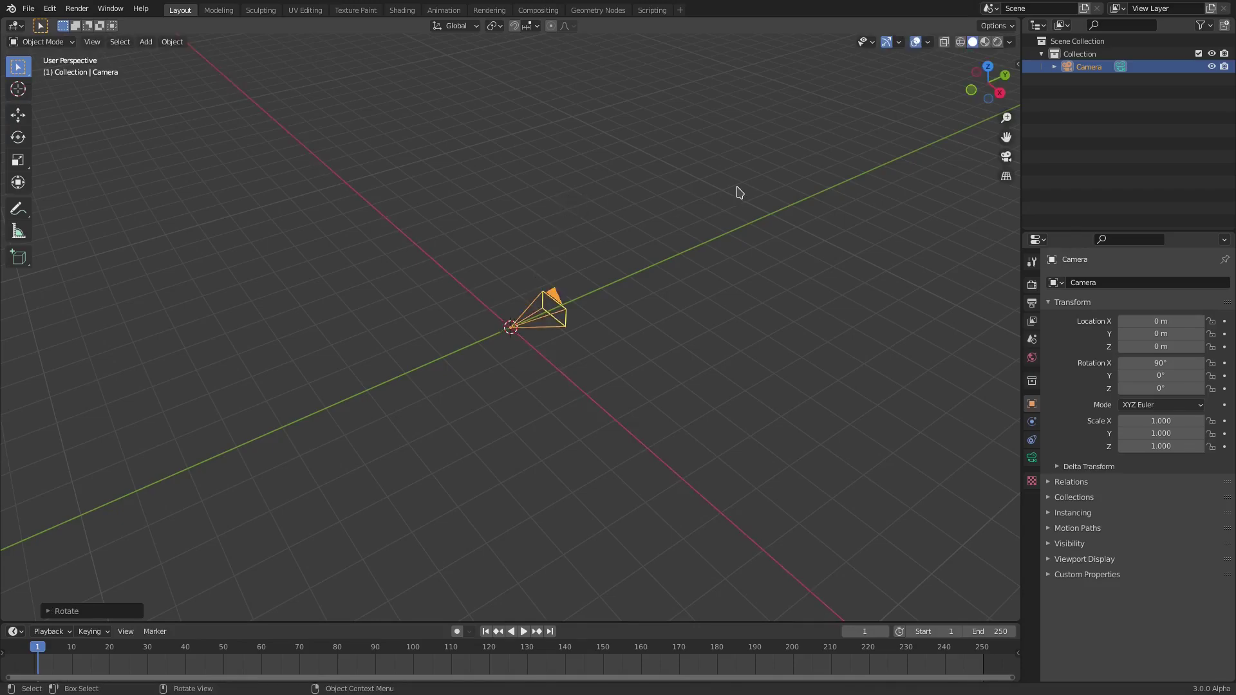
Move the camera back along the Y axis to about -8.3 m and look through it with its frame fitted to the viewport
key("g")
key("y")
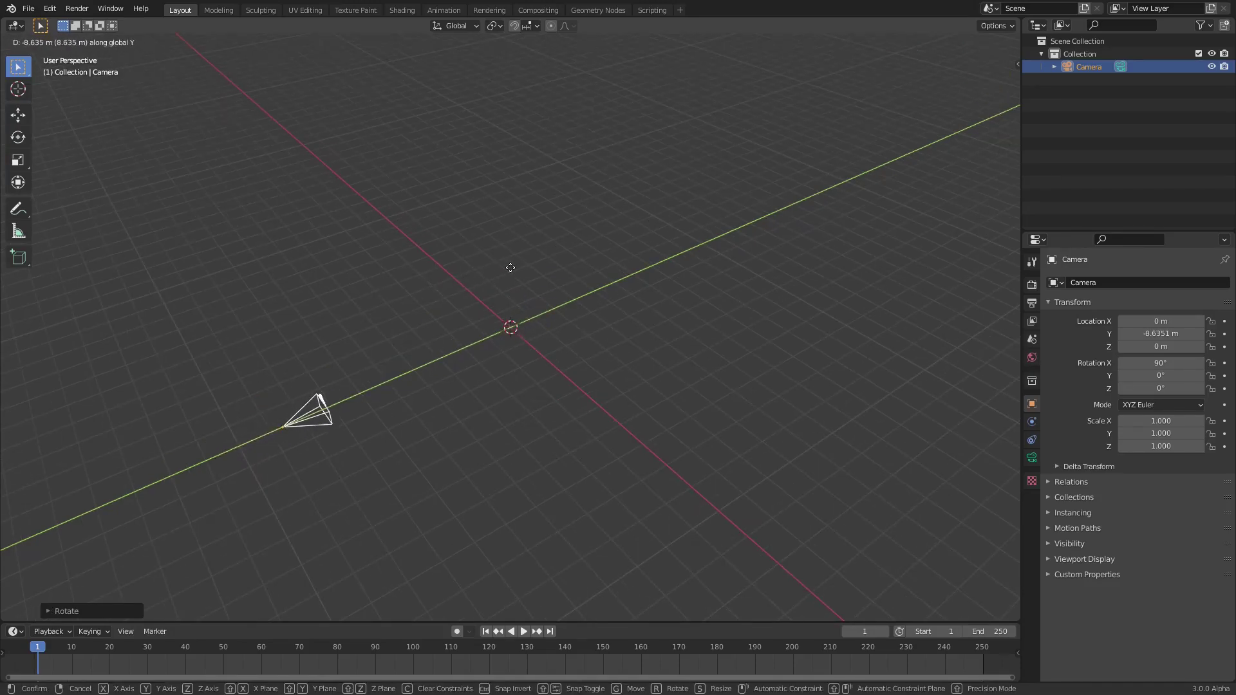
left_click(514, 265)
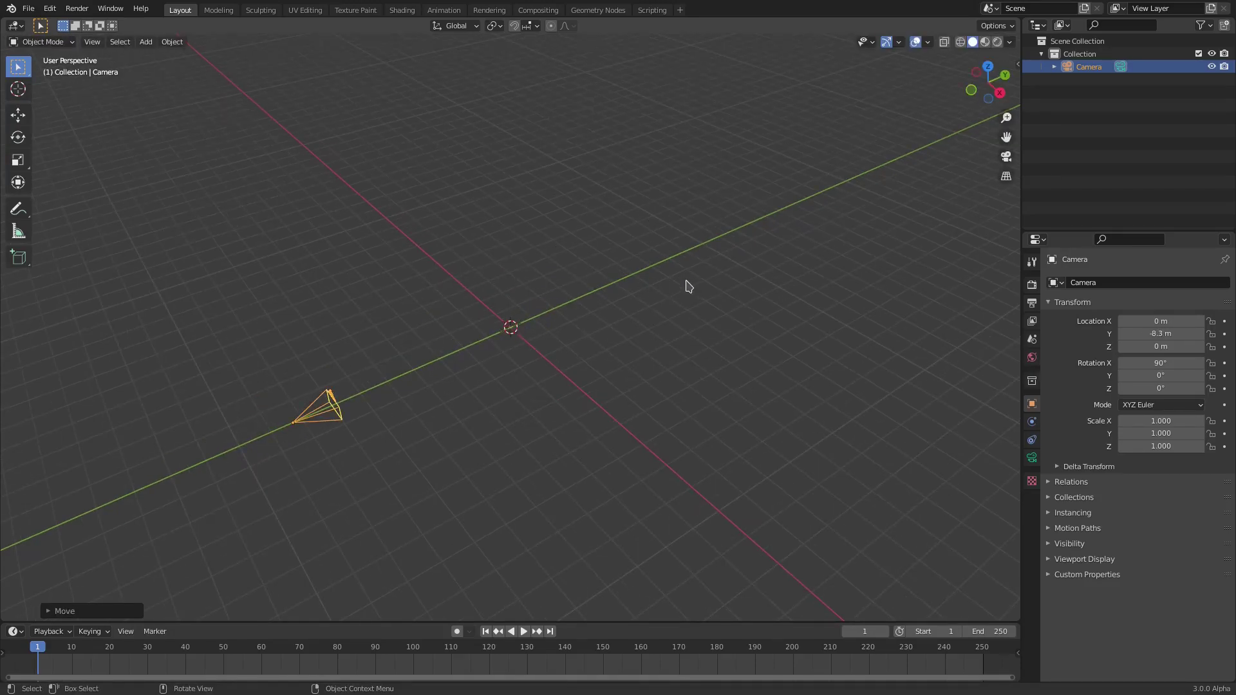
key("KP_0")
key("Home")
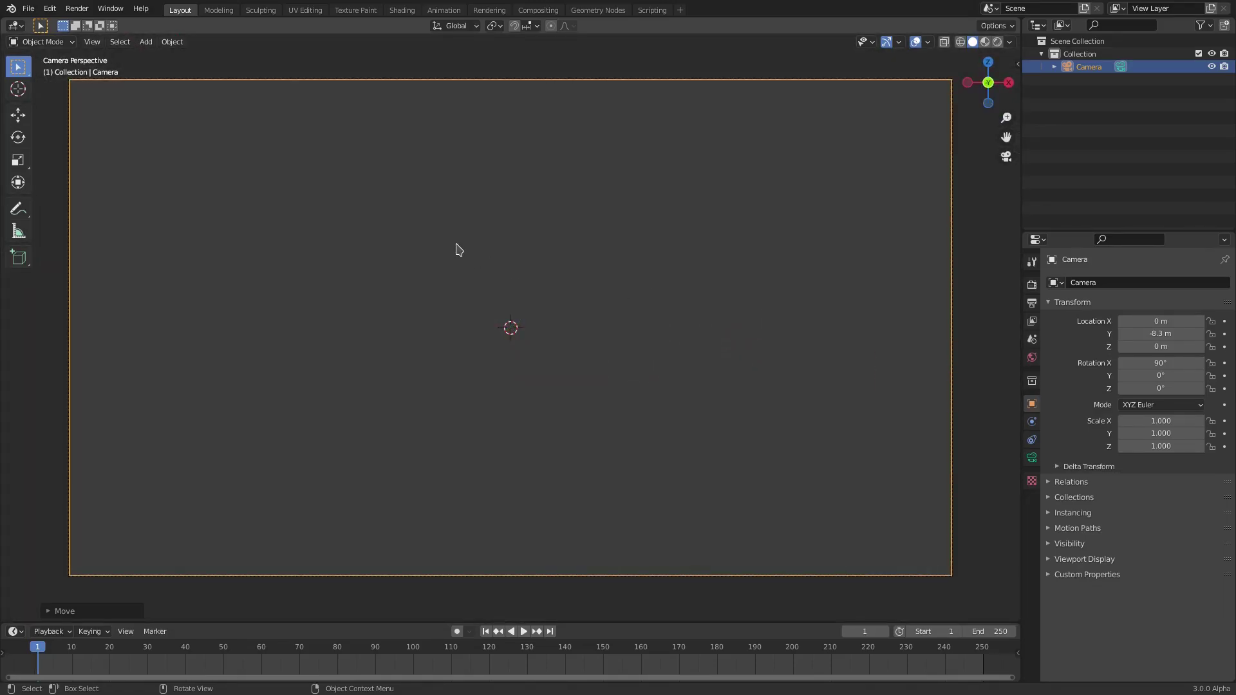
Add a text object and rotate it 90° about the global X axis to face the camera
key("shift+a")
mouse_move(459, 249)
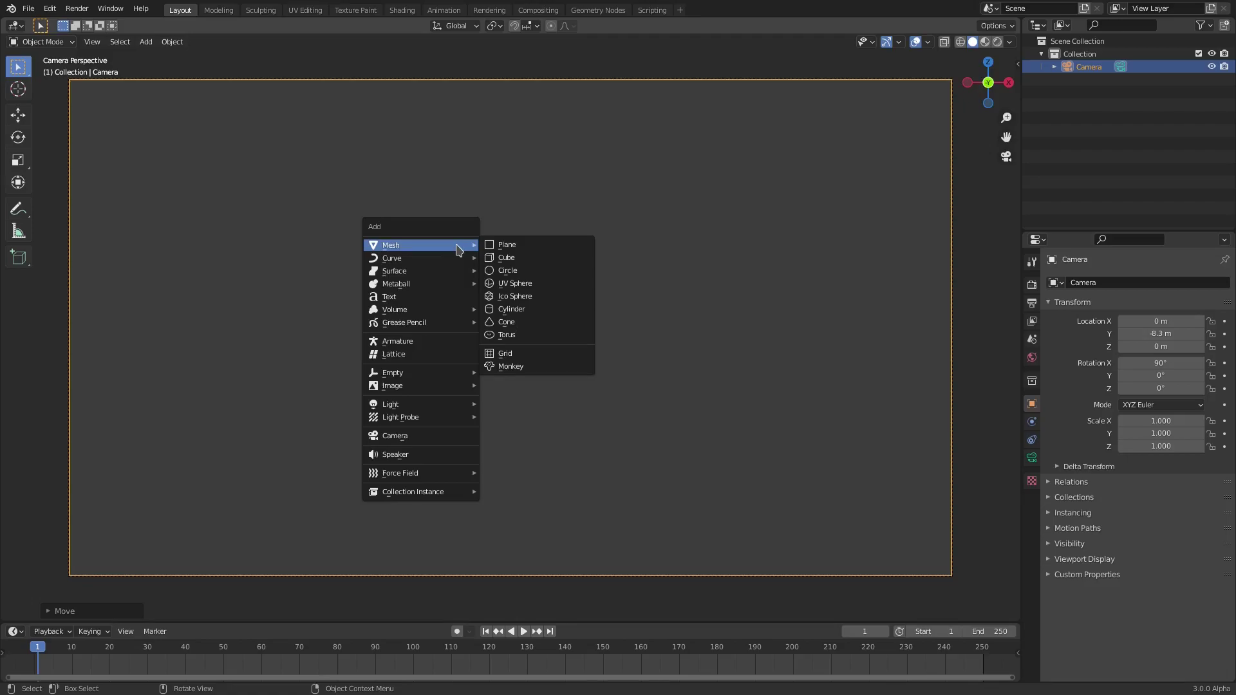
left_click(435, 299)
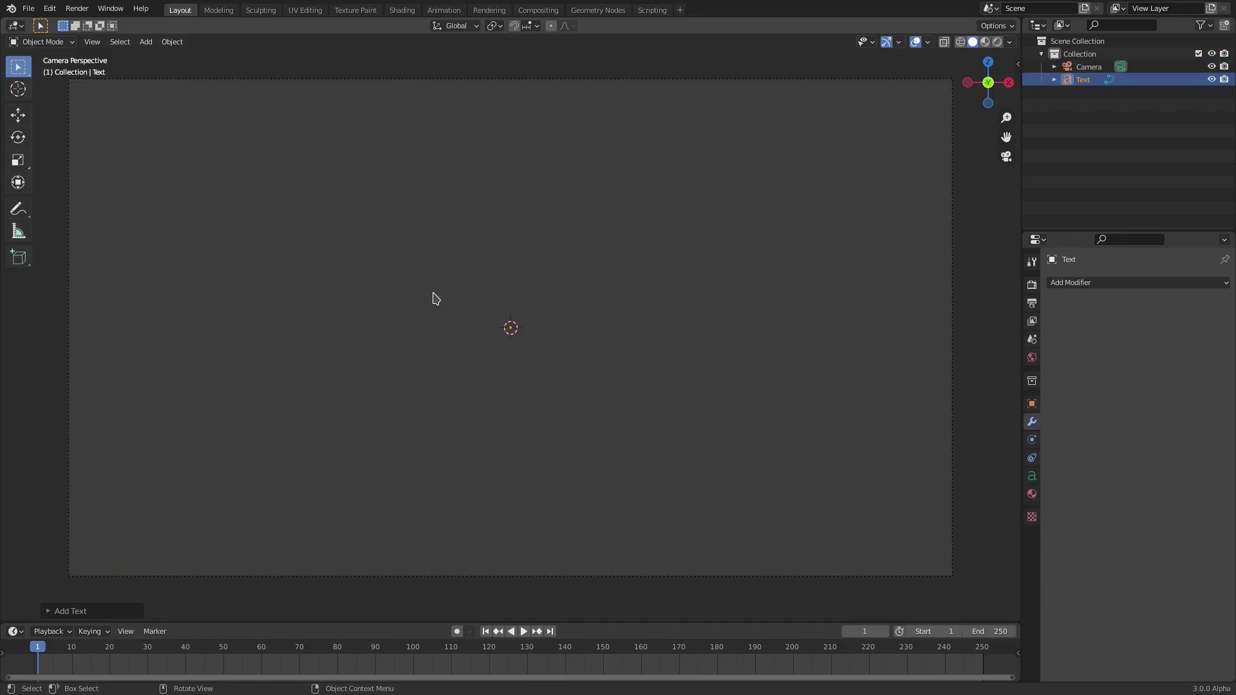
key("r")
type("x")
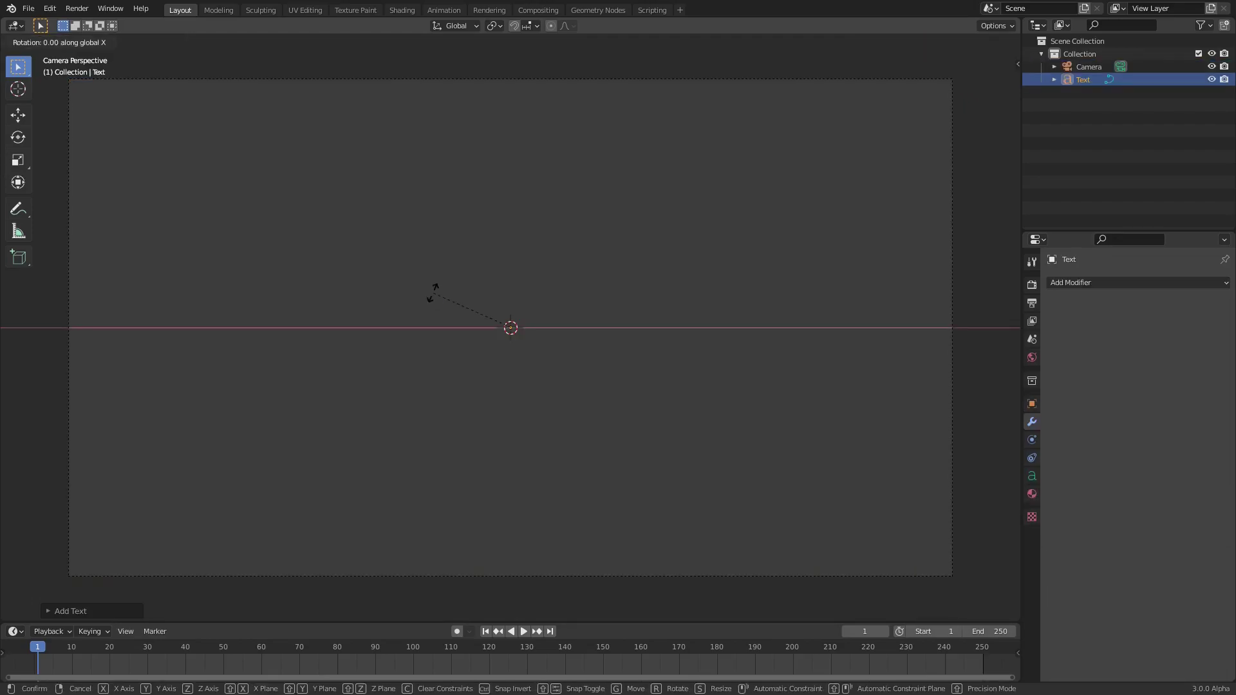
type("90")
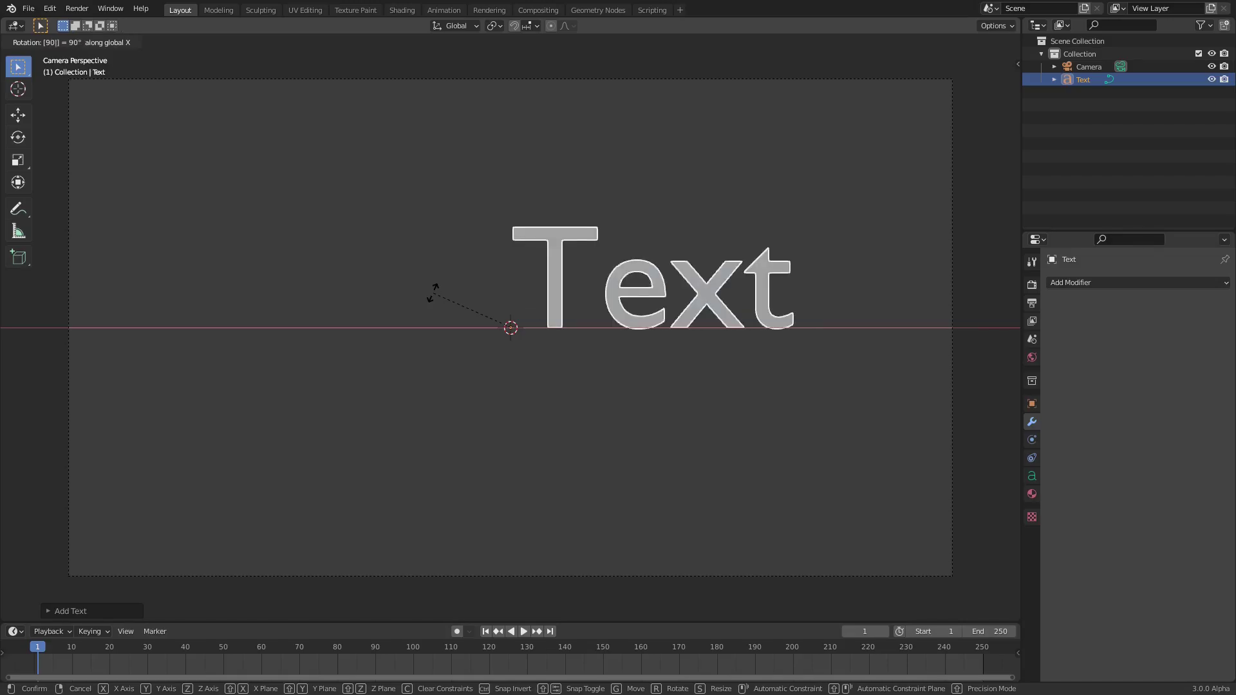
key("Return")
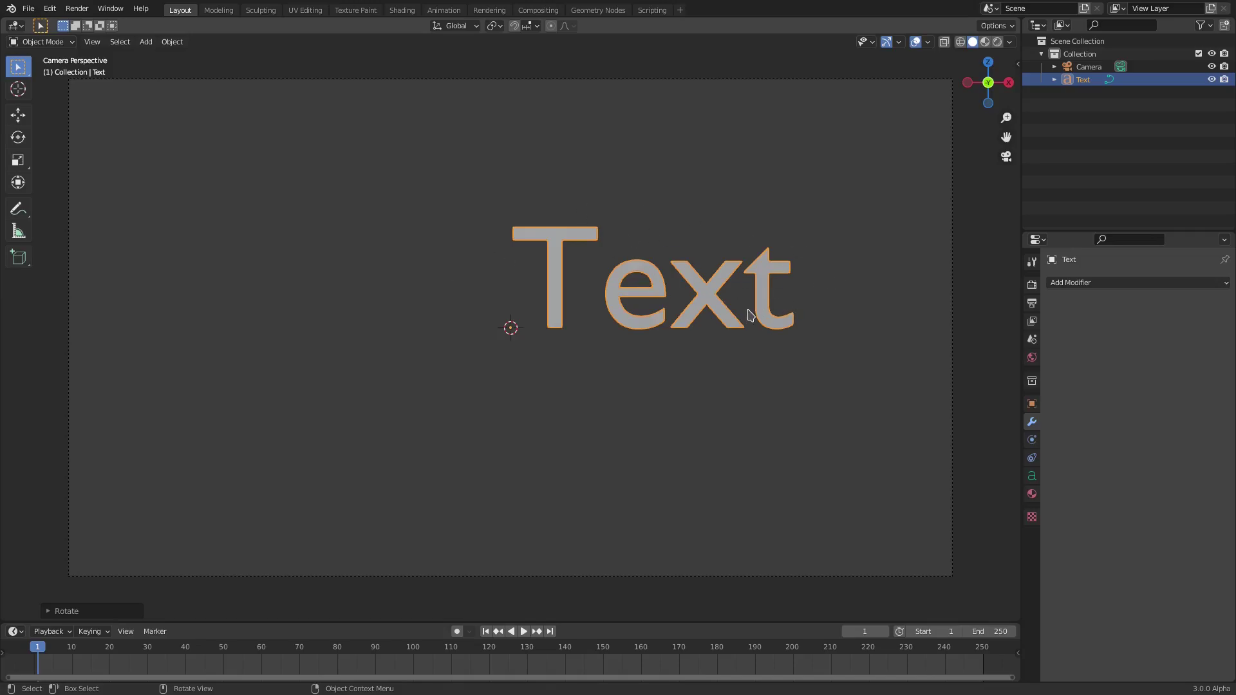
Replace the default content of the text object with the single letter "S"
key("Tab")
key("BackSpace")
key("BackSpace")
key("BackSpace")
key("BackSpace")
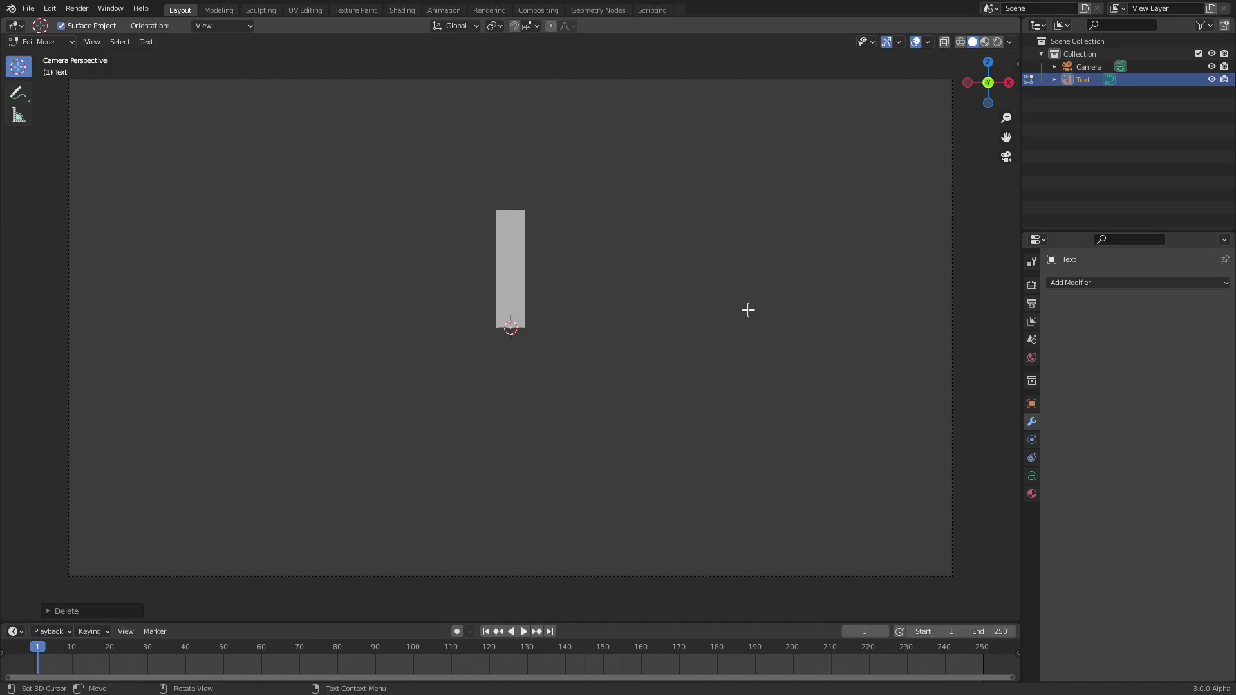
type("S")
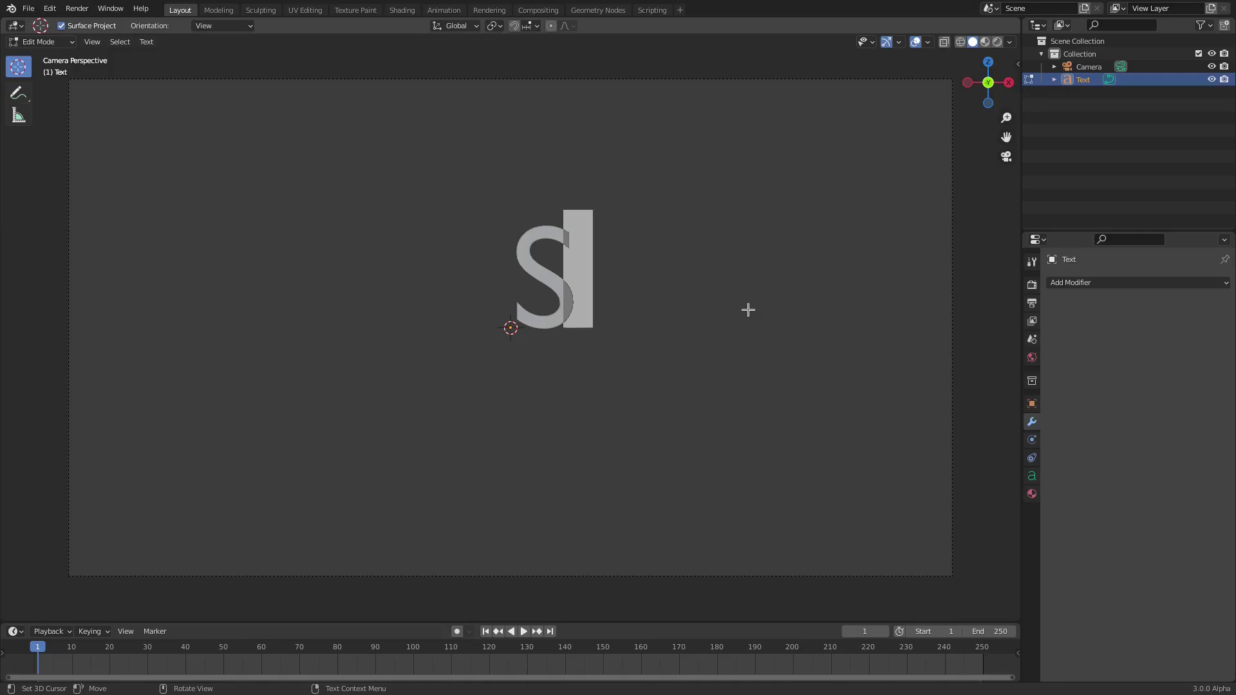
key("Tab")
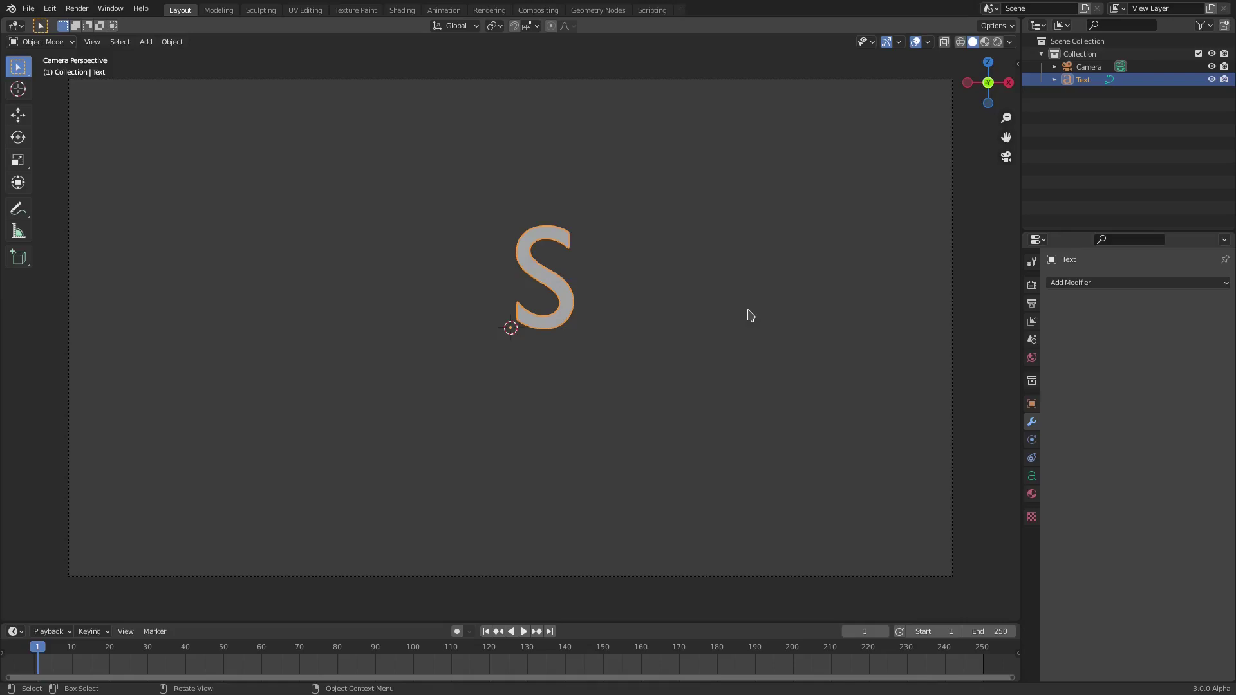
Set the letter's horizontal paragraph alignment to Center
left_click(1032, 478)
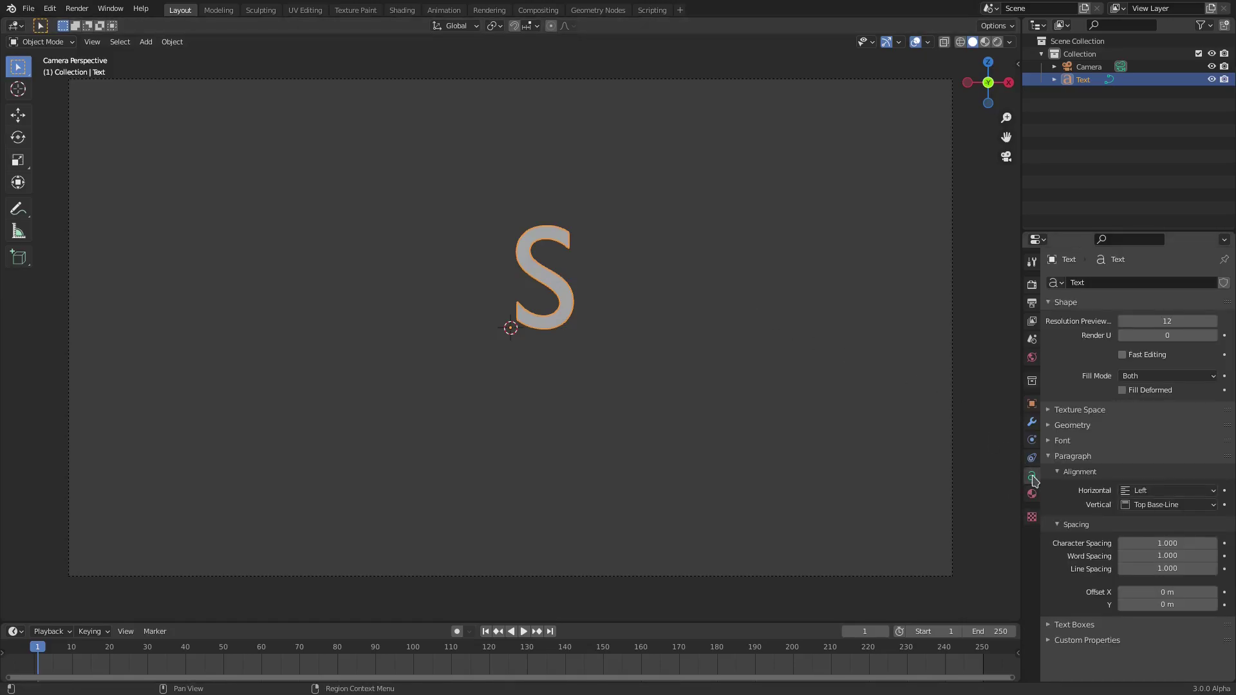
left_click(1167, 492)
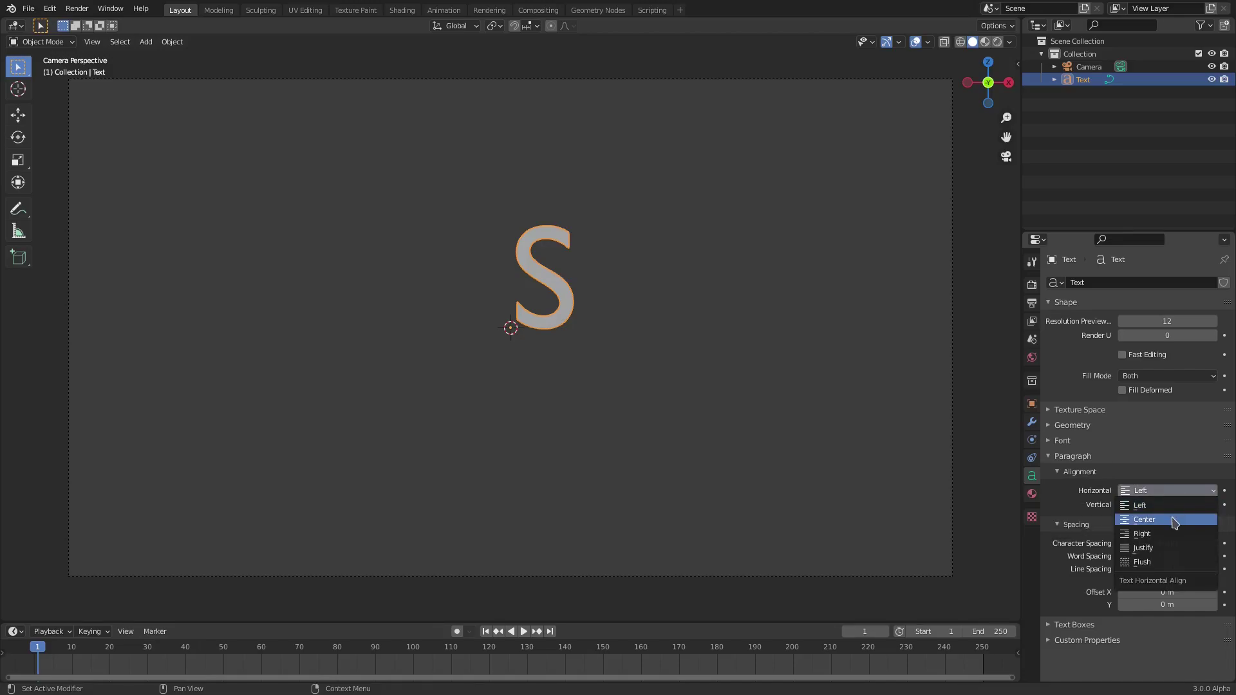
left_click(1172, 517)
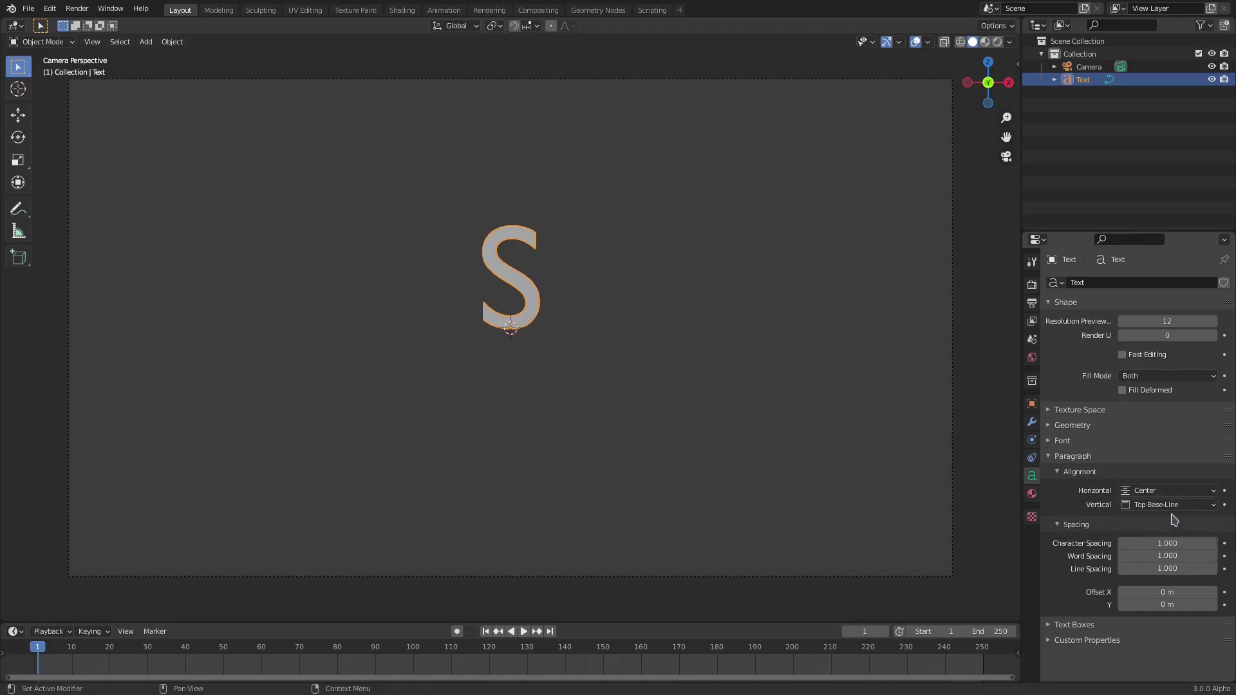
Load Montserrat-Black.ttf from the Downloads folder as the letter's regular font
left_click(1063, 441)
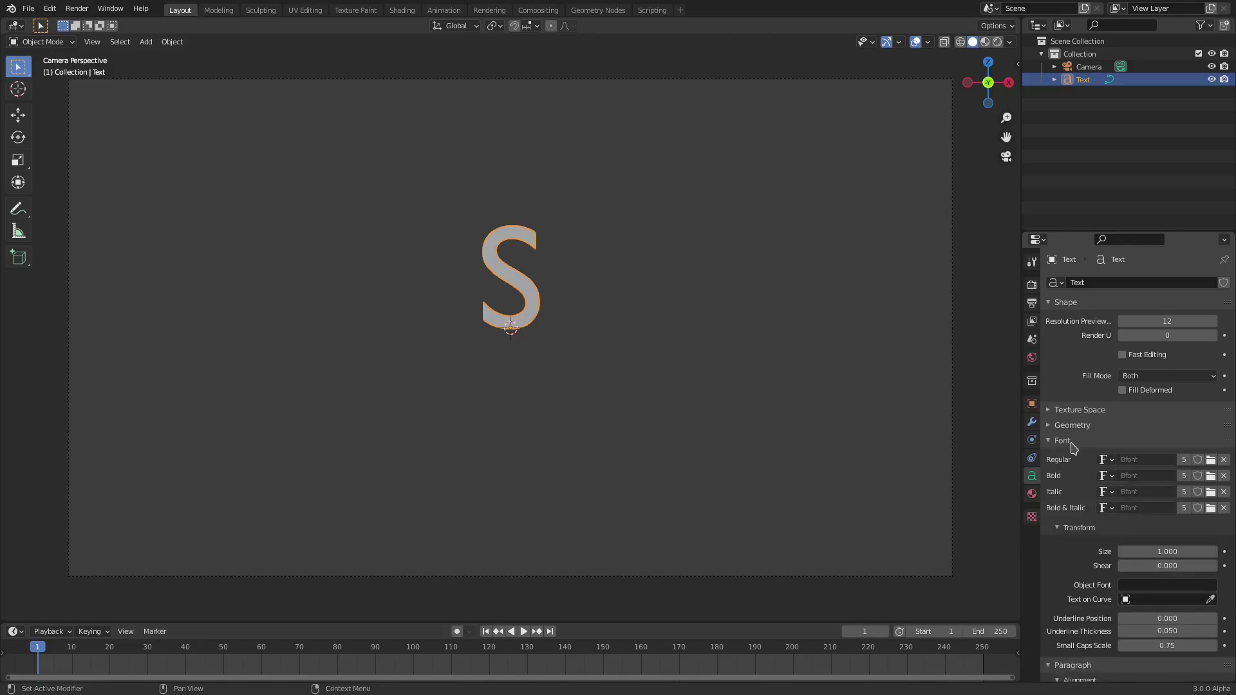
left_click(1210, 461)
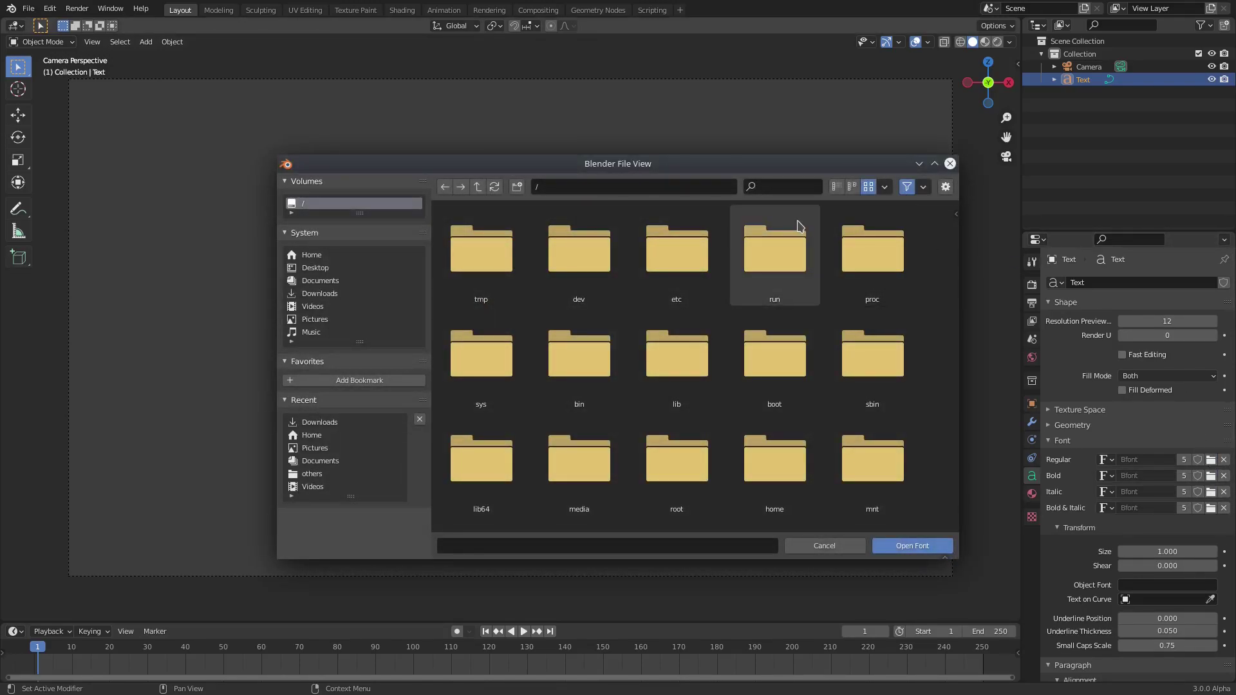
left_click(343, 295)
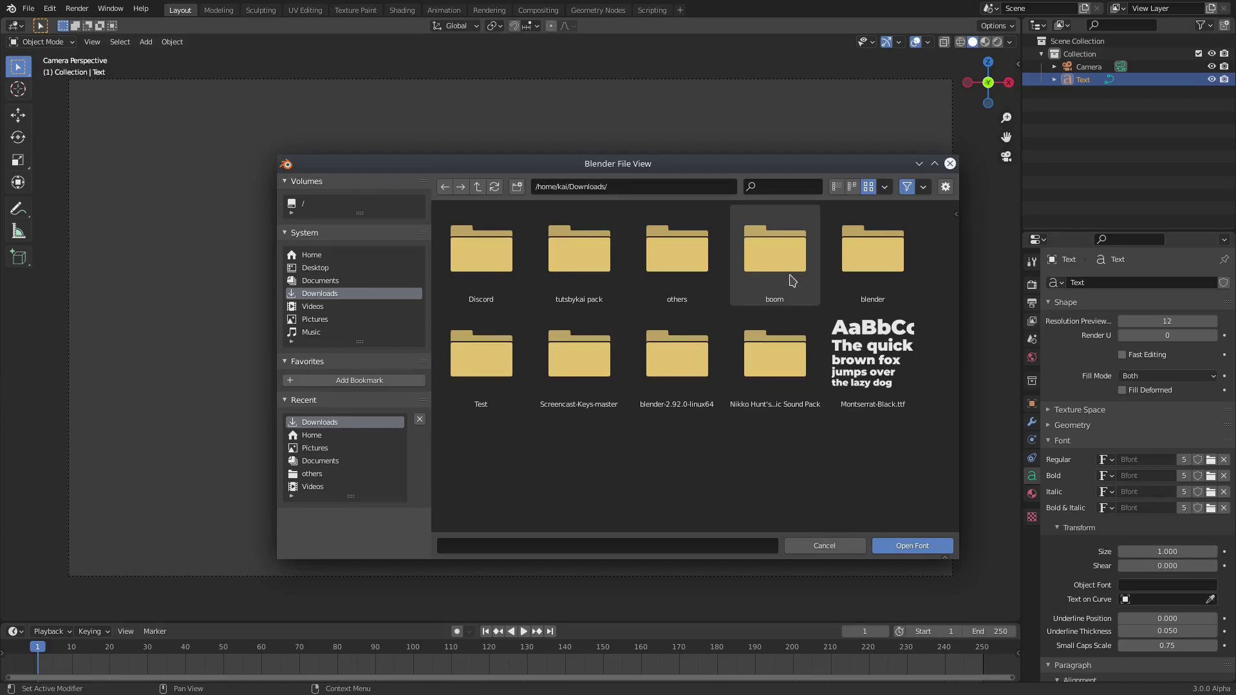
left_click(863, 343)
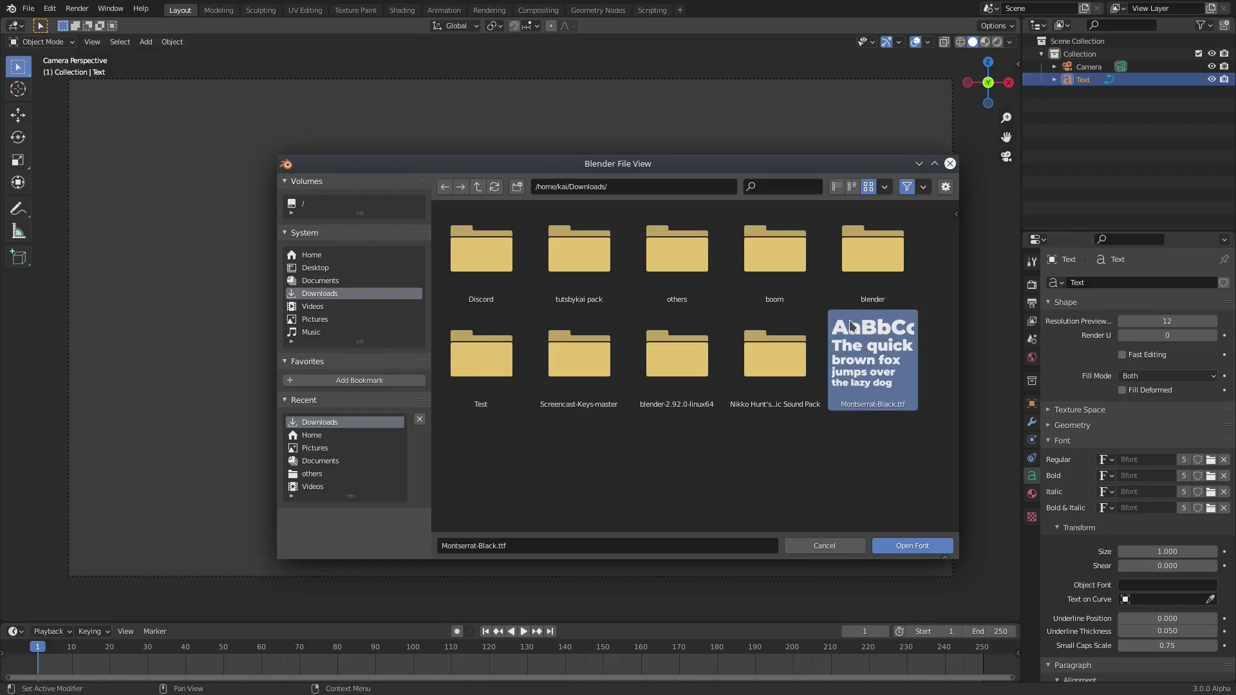
left_click(930, 548)
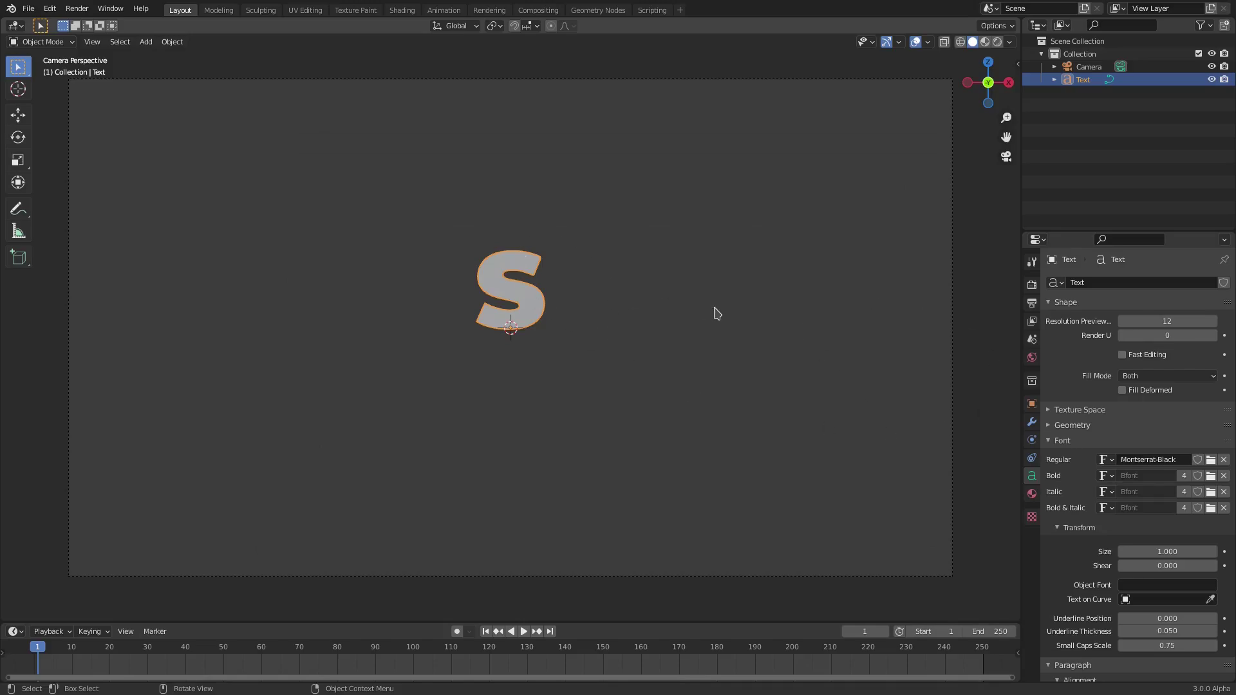
Stretch the letter along the global Z axis by a factor of about 1.2
key("s")
key("z")
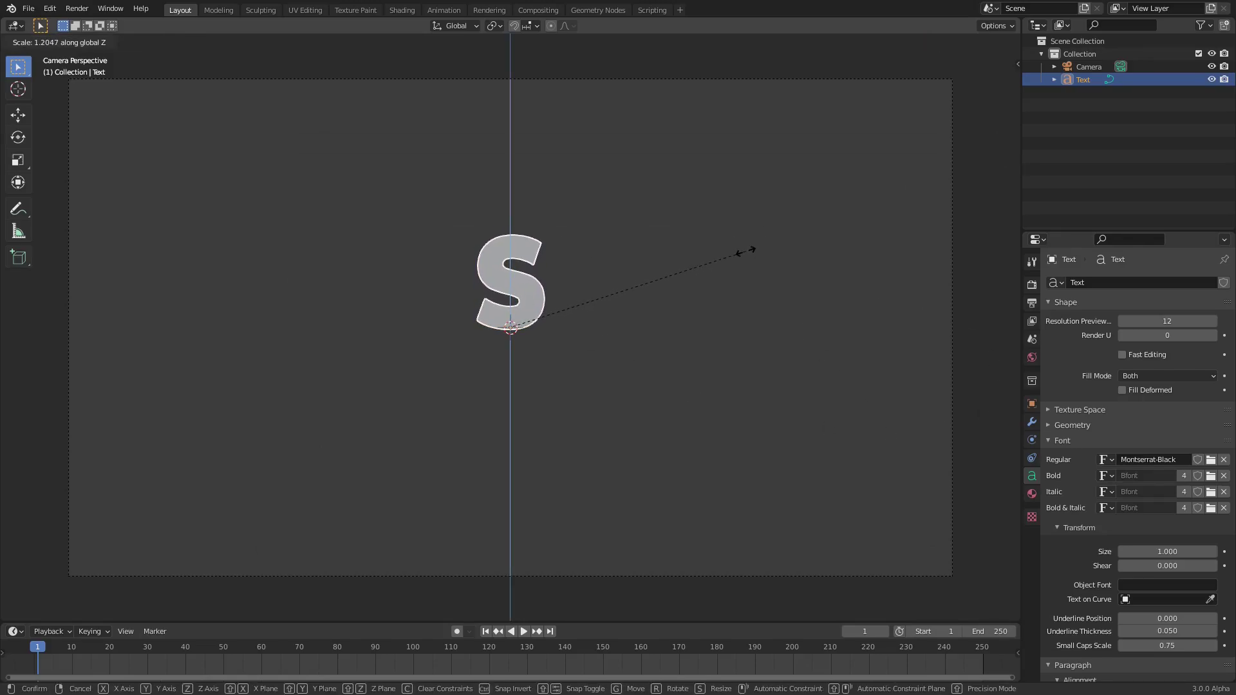
left_click(749, 250)
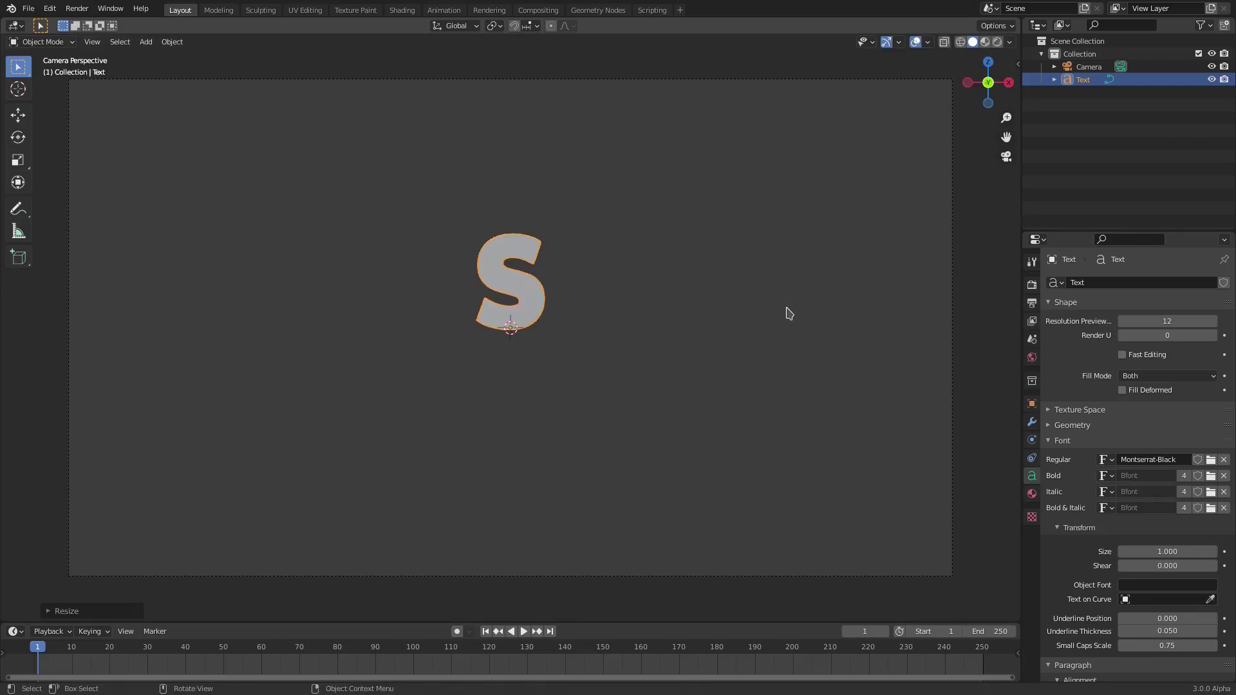
Set the letter's vertical paragraph alignment to Center
scroll(789, 314, "down", 2)
scroll(791, 316, "up", 2)
scroll(1120, 412, "down", 6)
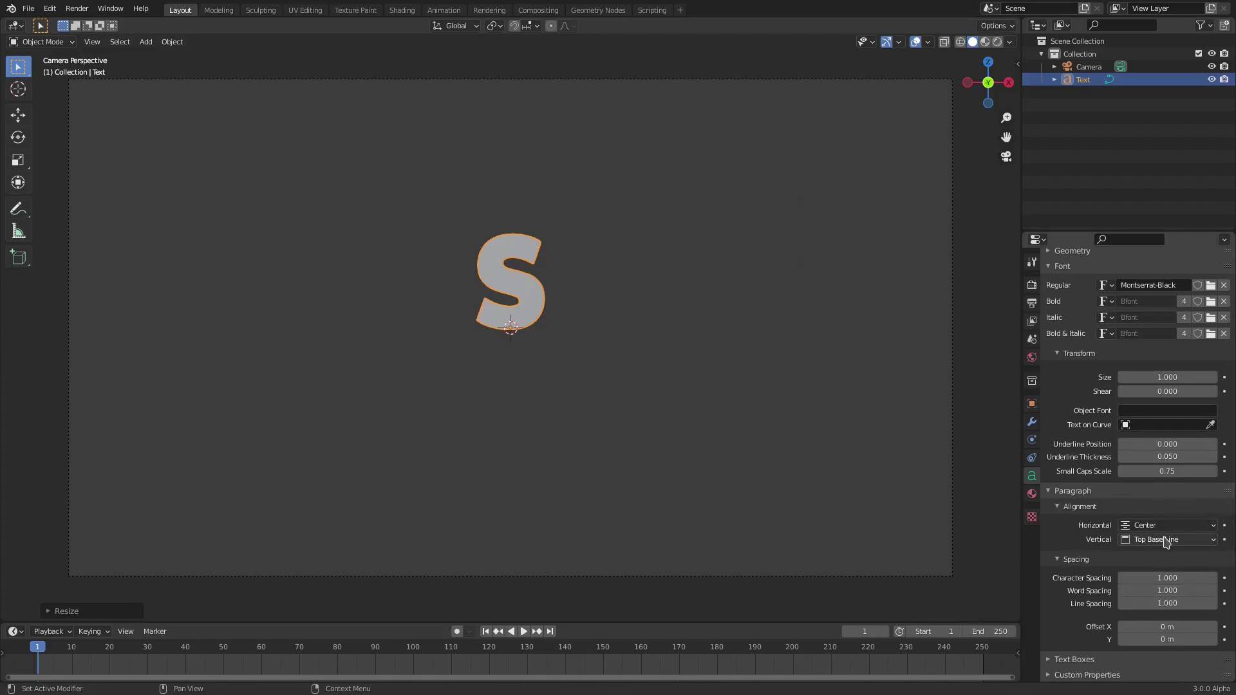
left_click(1165, 541)
left_click(1166, 579)
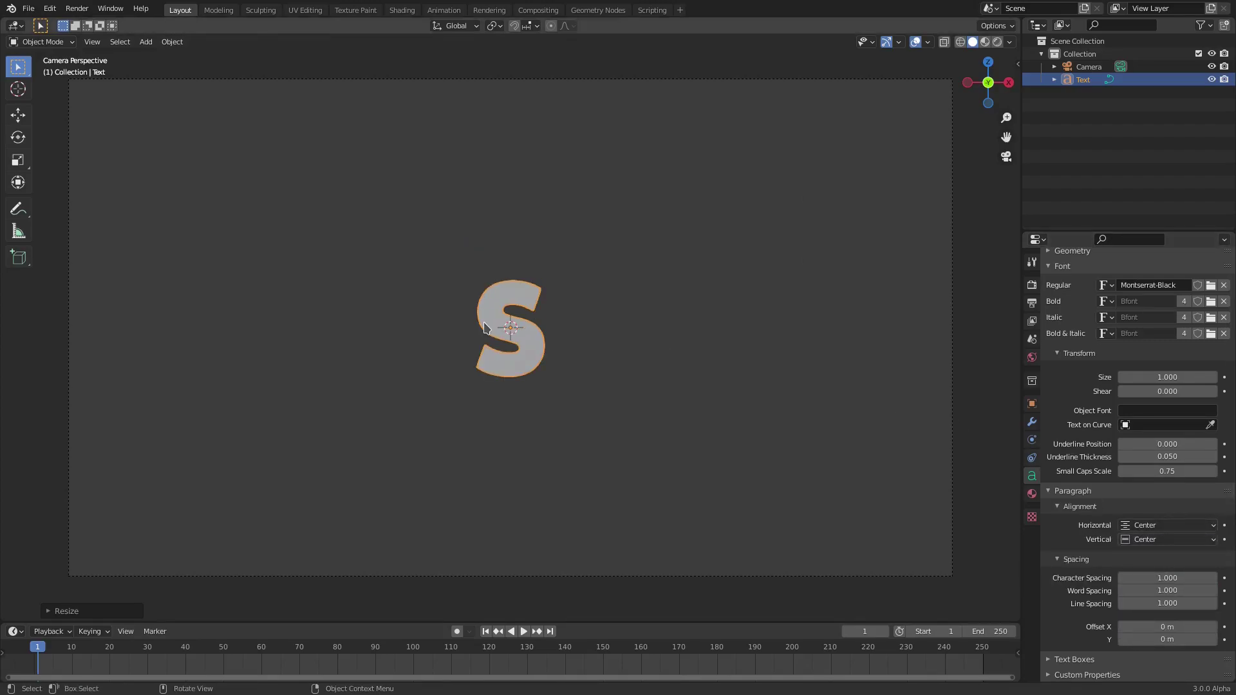
Try a Y offset of -0.2 m on the letter and reset it to 0 m
scroll(513, 335, "up", 2)
scroll(513, 335, "up", 1)
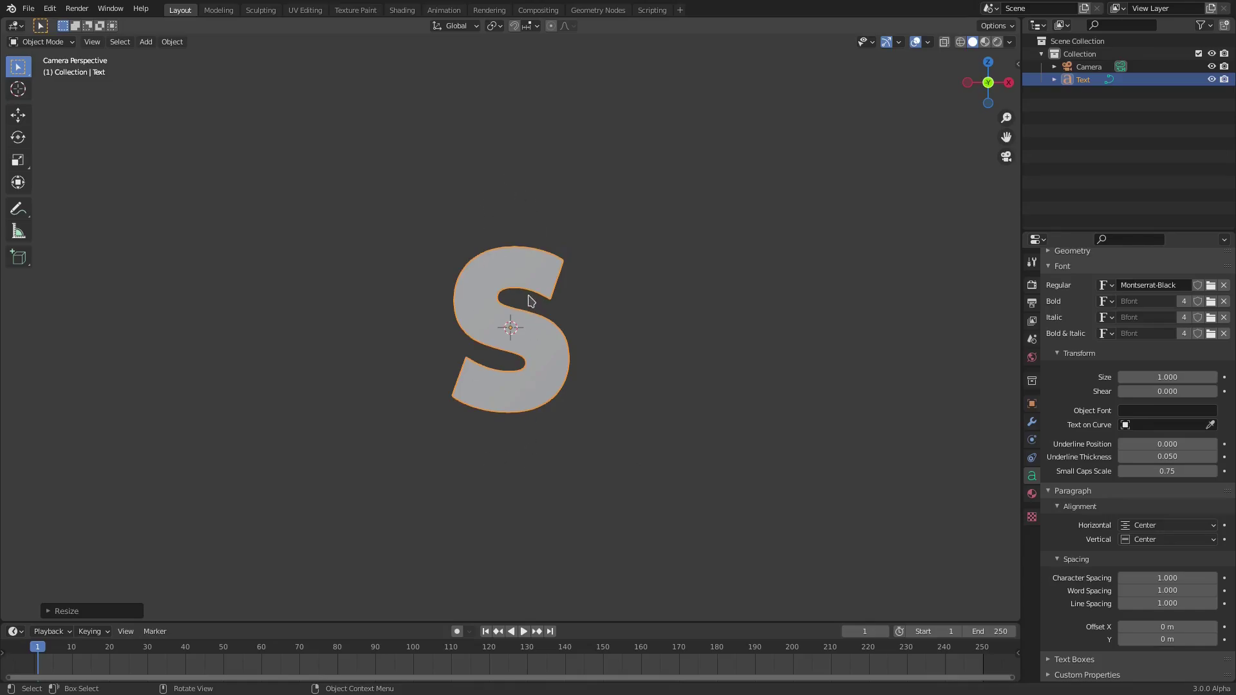
scroll(493, 339, "up", 4)
scroll(552, 351, "down", 4)
left_click(1158, 540)
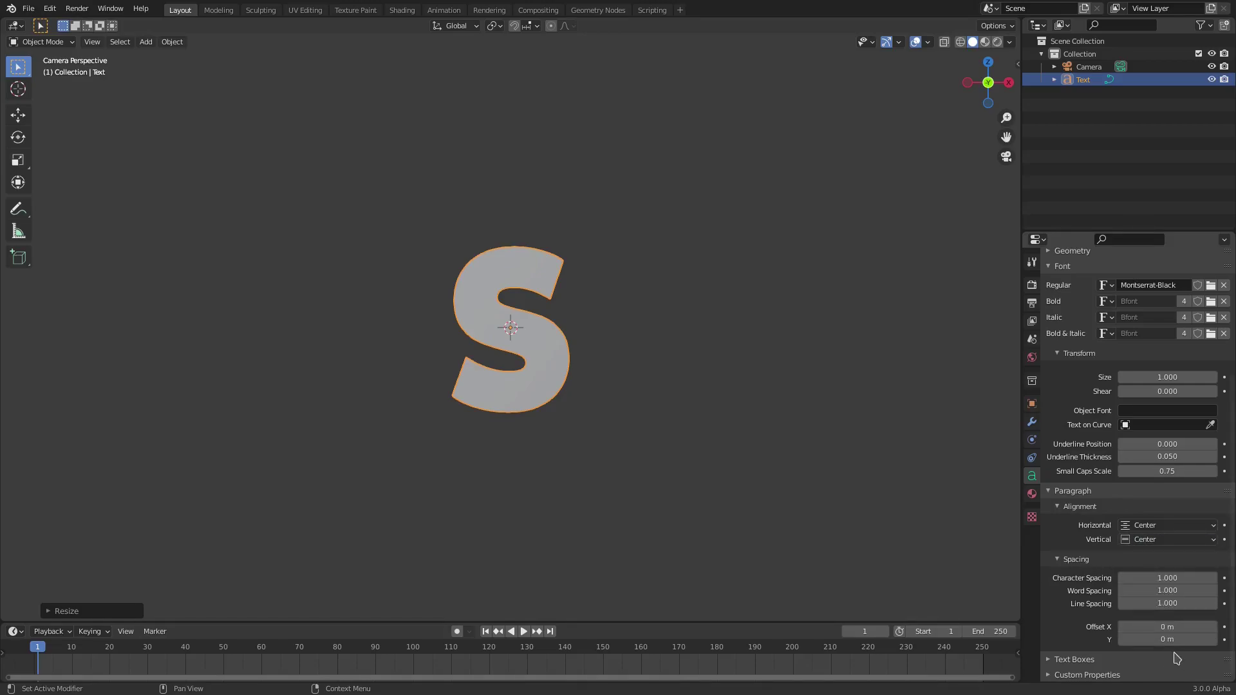
mouse_move(1167, 641)
left_mouse_down()
mouse_move(1139, 641)
mouse_move(1184, 641)
mouse_move(1167, 639)
left_mouse_up()
left_click(1167, 639)
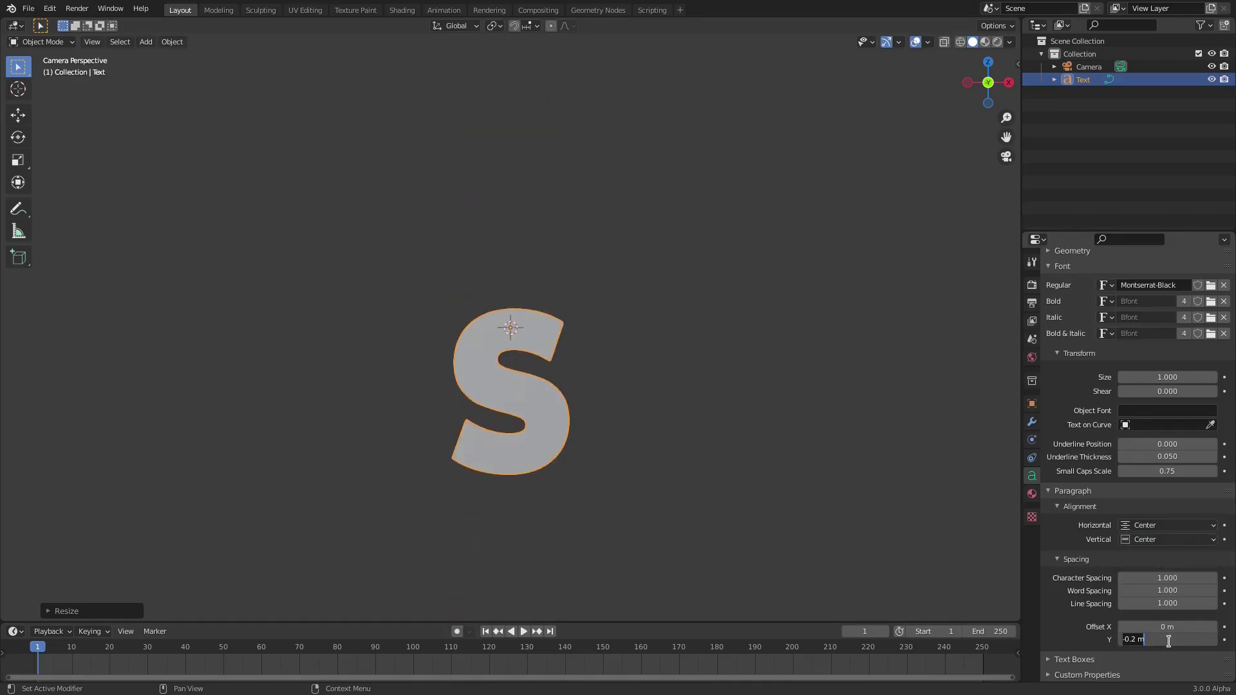
type("0")
key("Return")
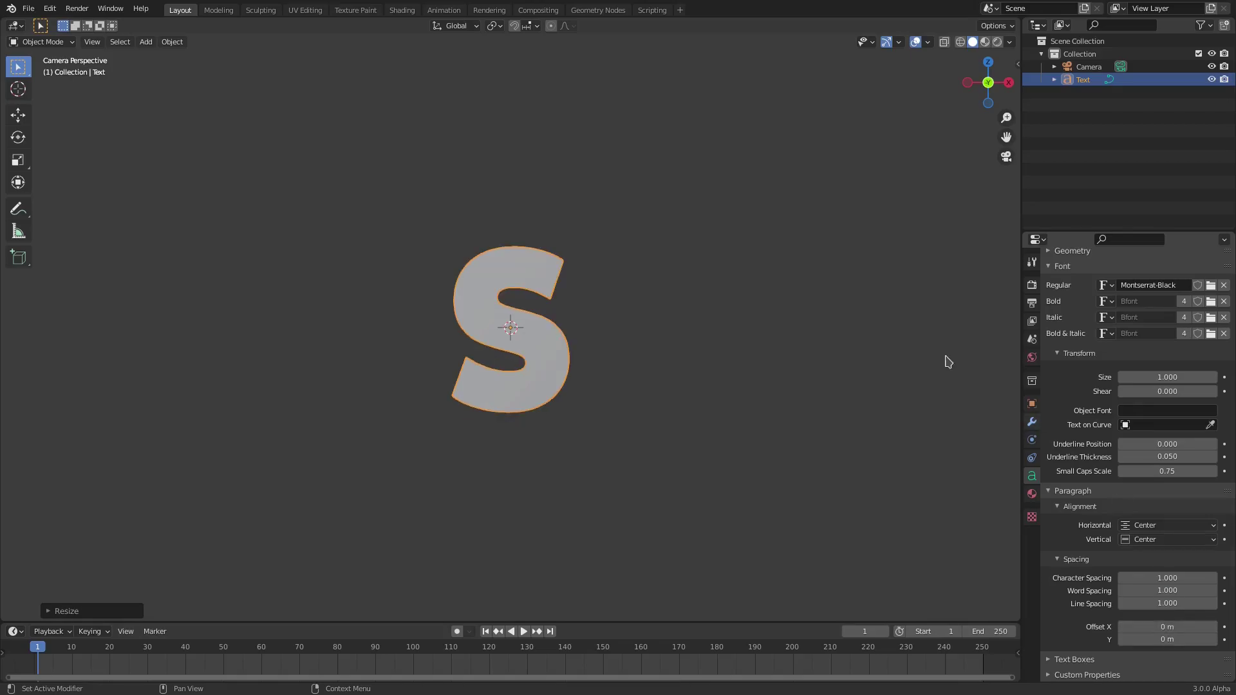
scroll(592, 335, "down", 5)
scroll(592, 334, "up", 2)
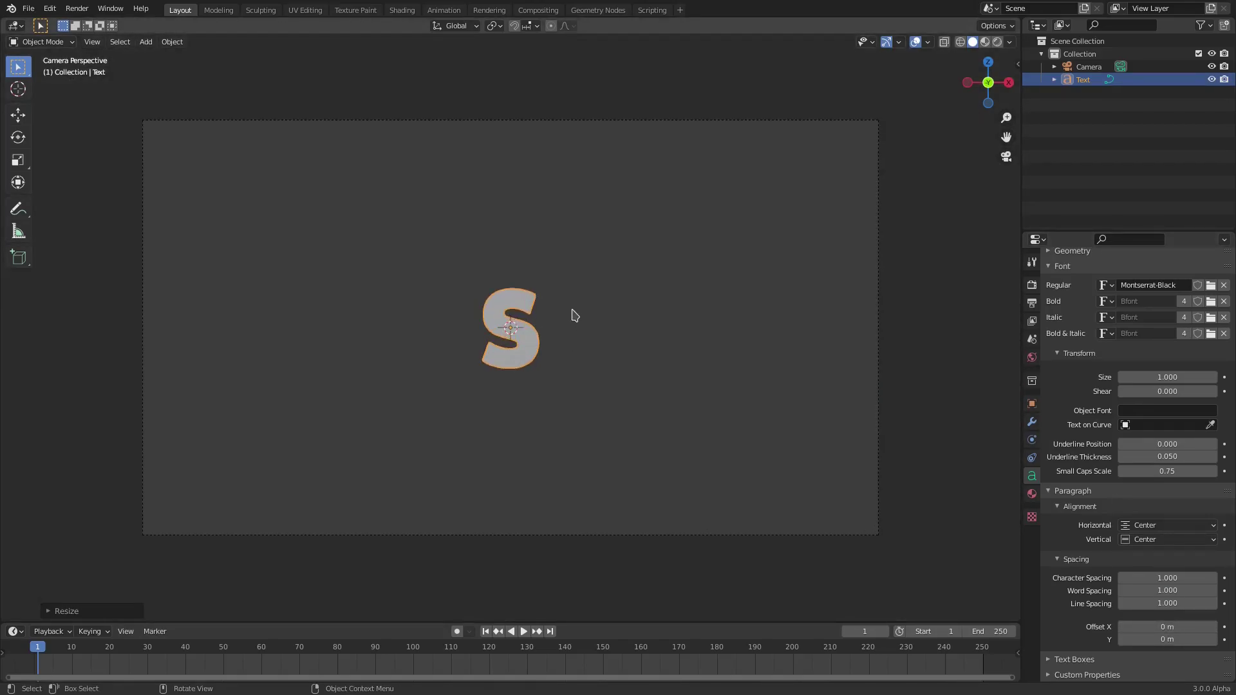
Move the letter S along the global X axis to the left of the camera frame's centre
key("g")
key("x")
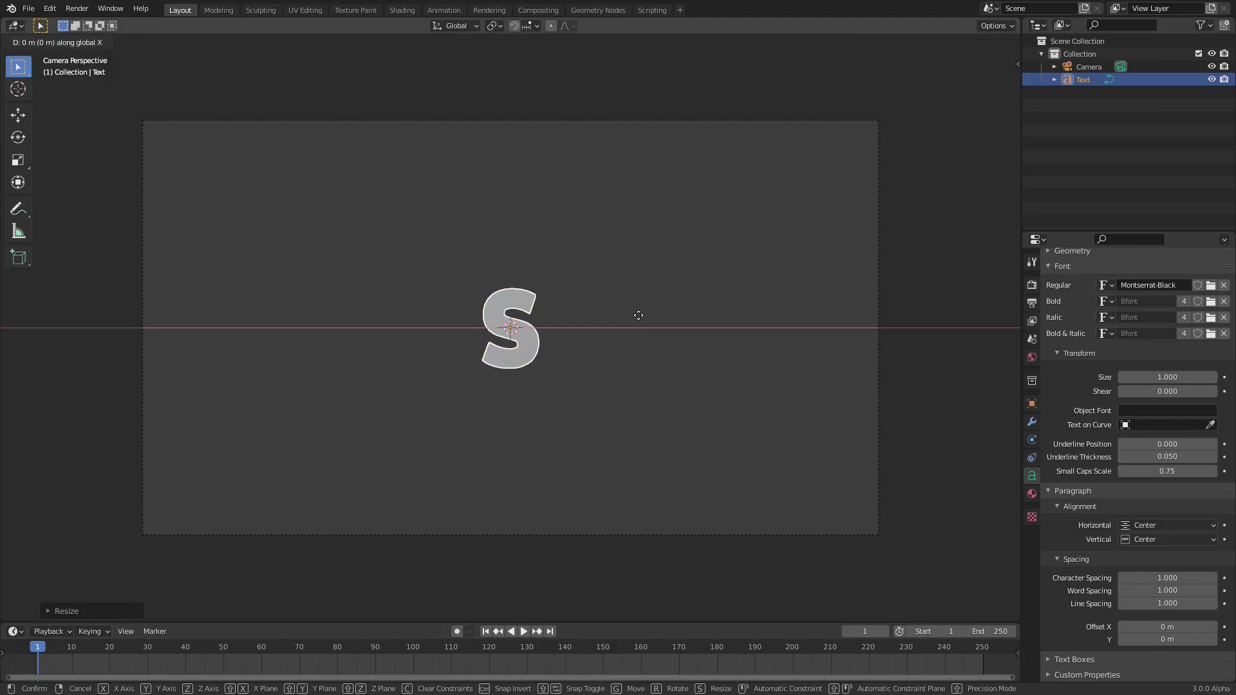
left_click(528, 326)
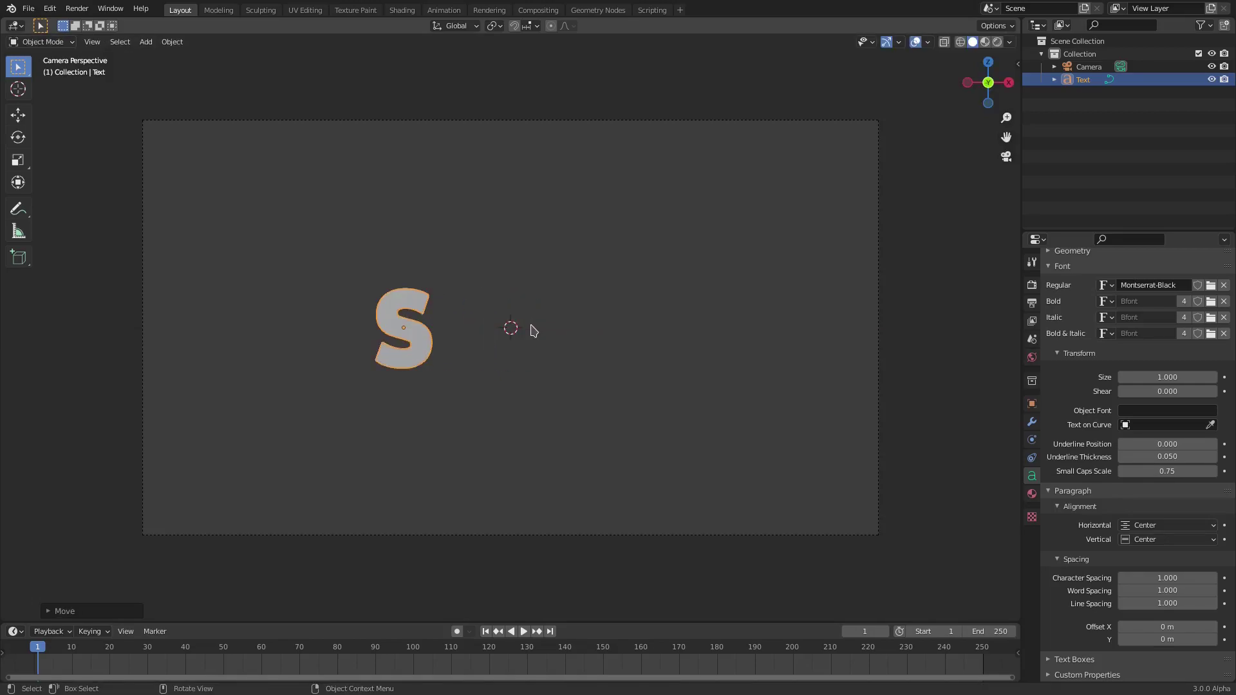
Duplicate the S along the global X axis, change the copy's text to "M", and space it beside the S
key("shift+d")
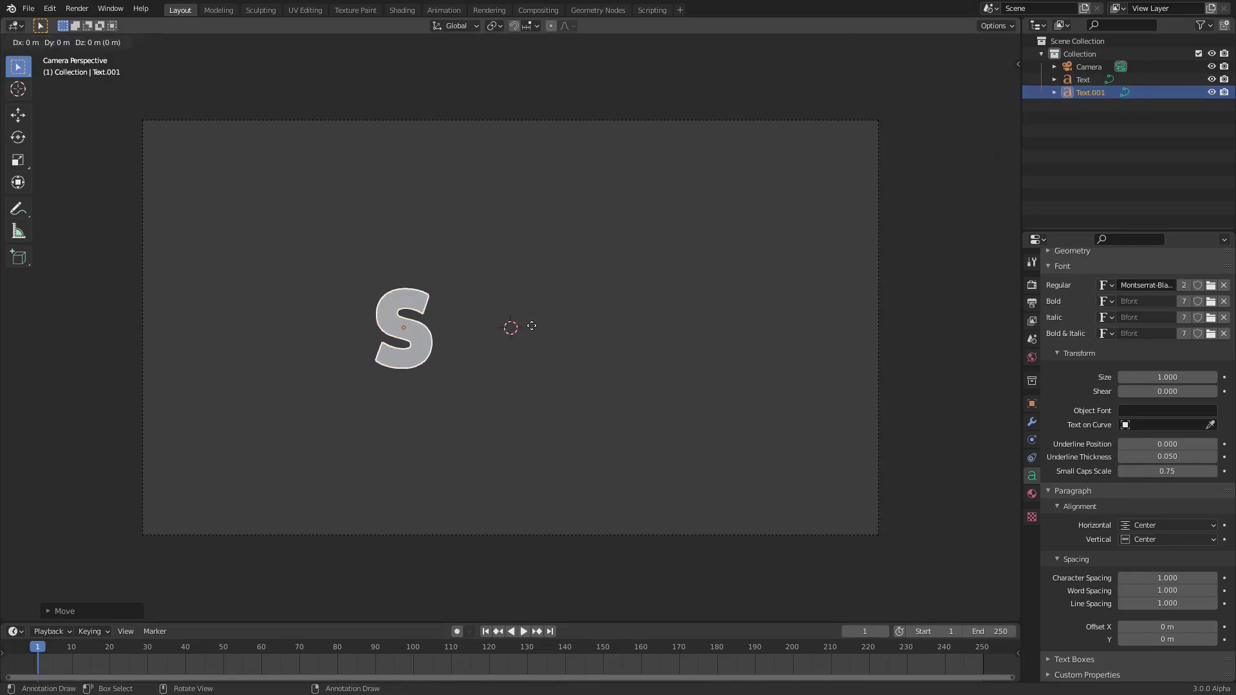
key("x")
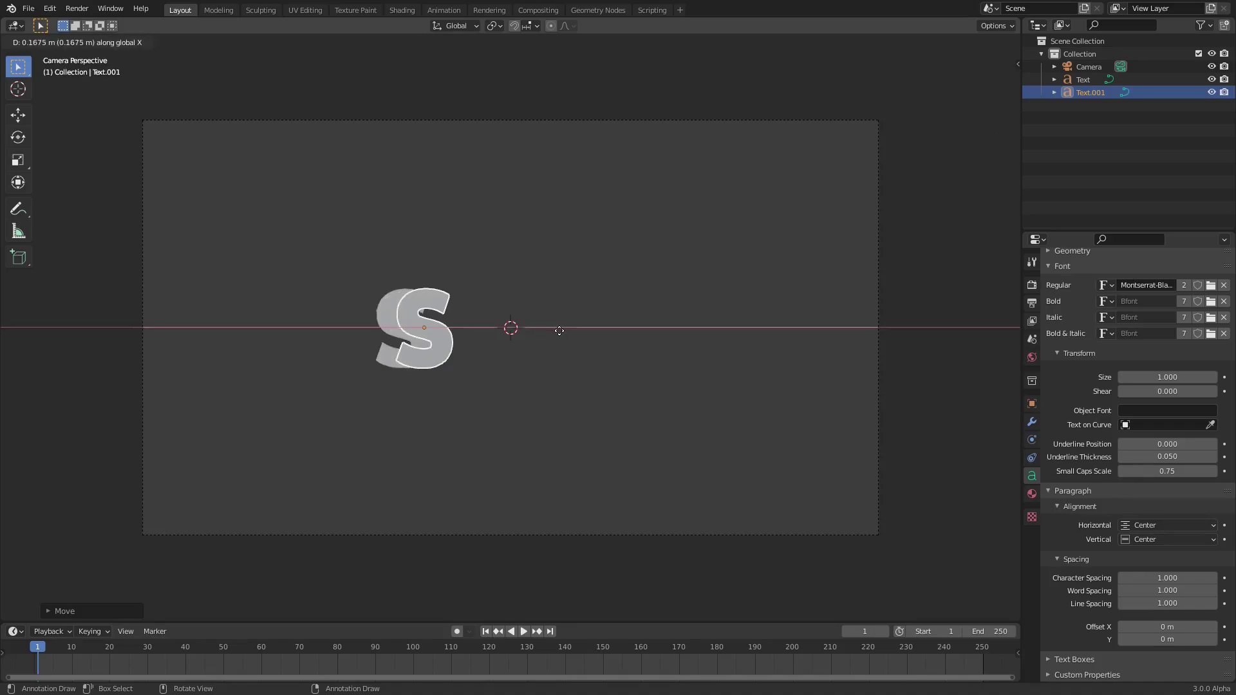
left_click(595, 340)
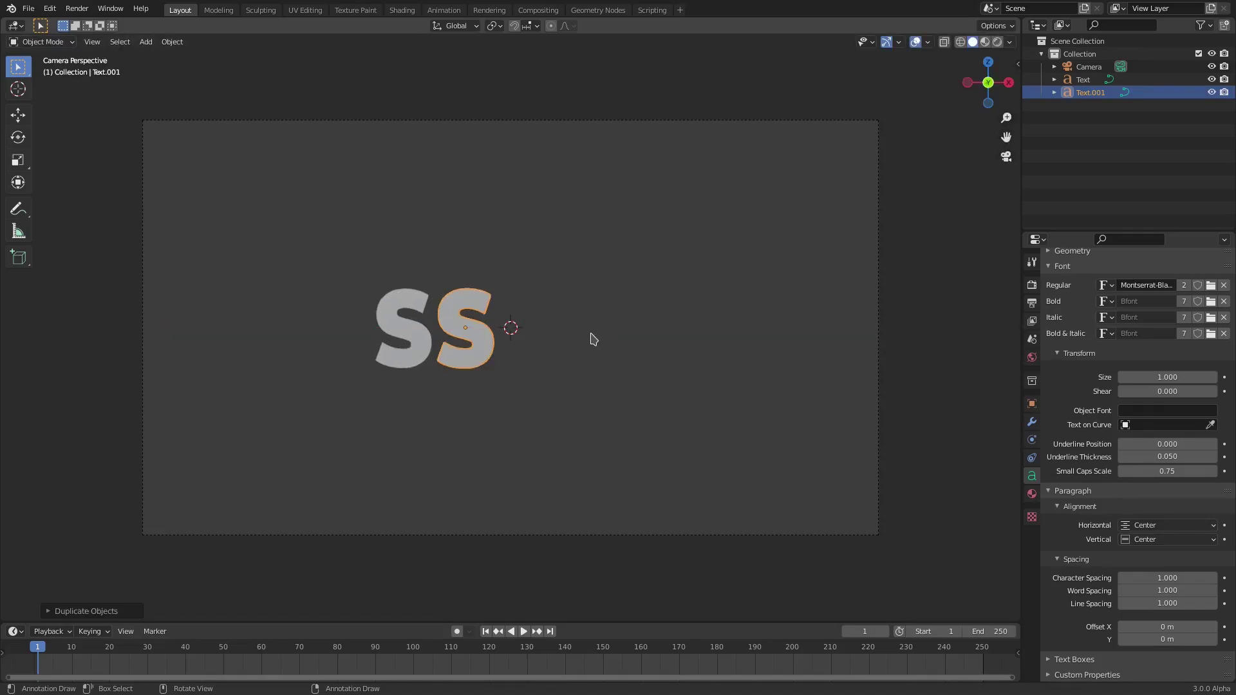
key("Tab")
key("BackSpace")
type("M")
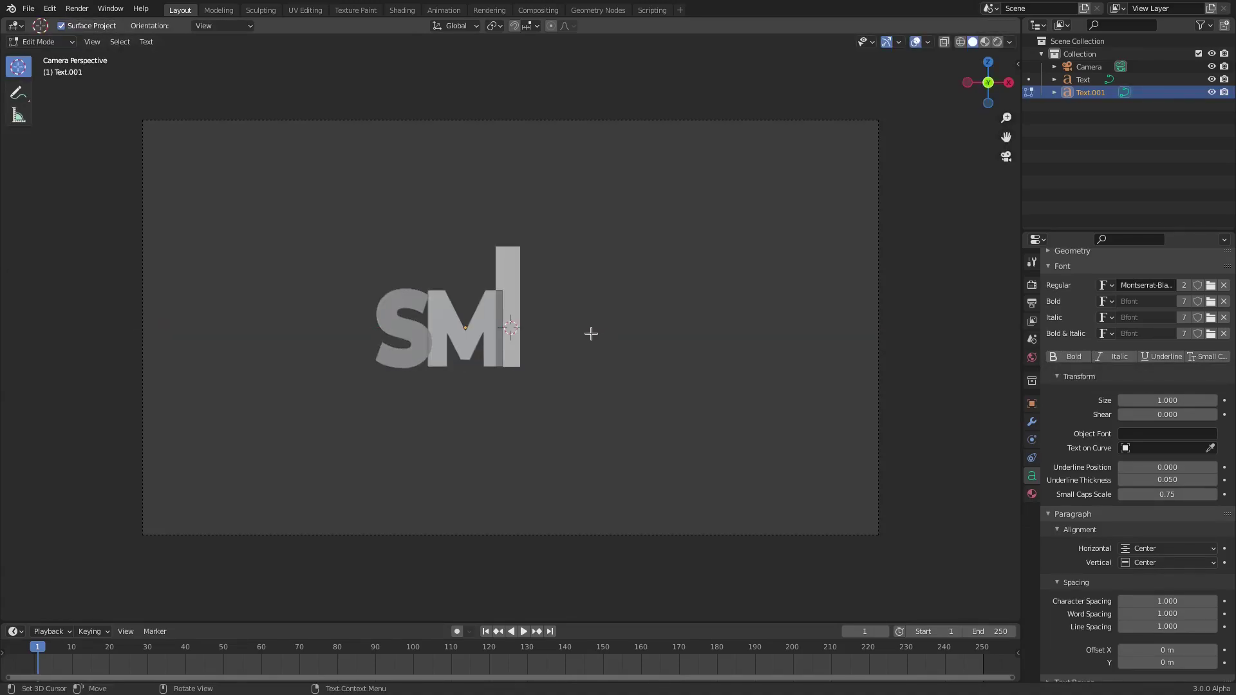
key("Tab")
key("g")
key("x")
left_click(588, 348)
Duplicate the M along the global X axis, change the copy's text to "O", and tighten its gap to the M
key("shift+d")
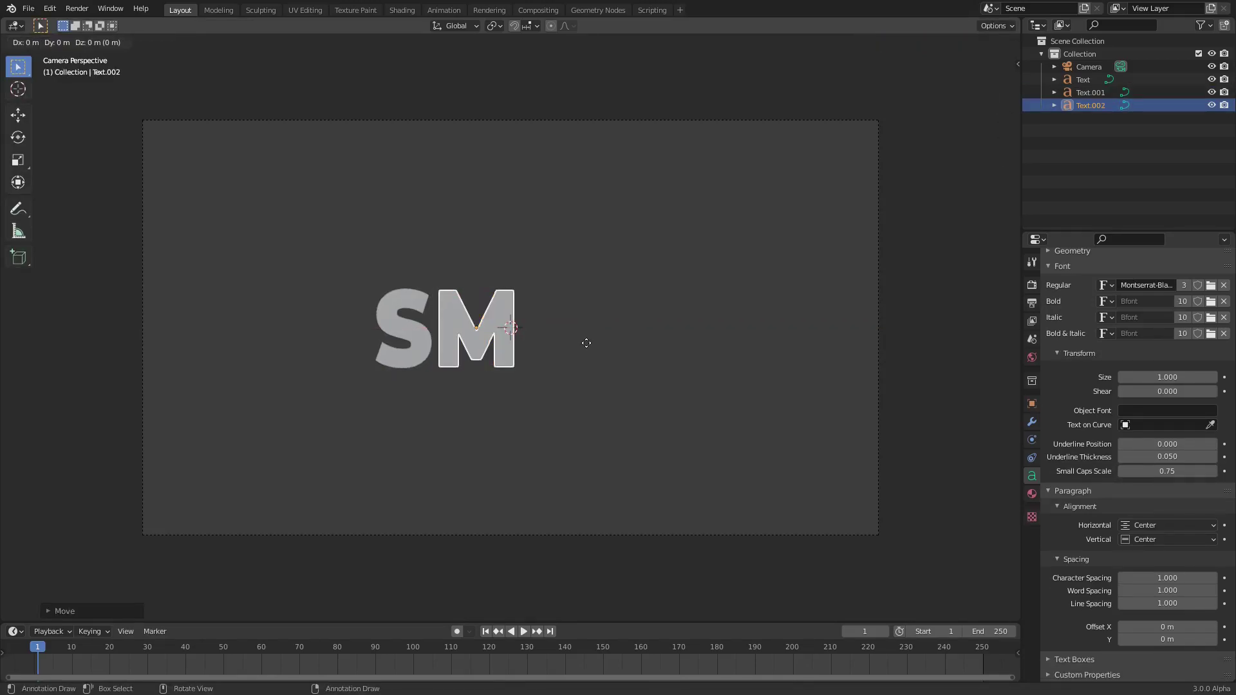
key("x")
left_click(666, 350)
key("Tab")
key("BackSpace")
type("O")
key("Tab")
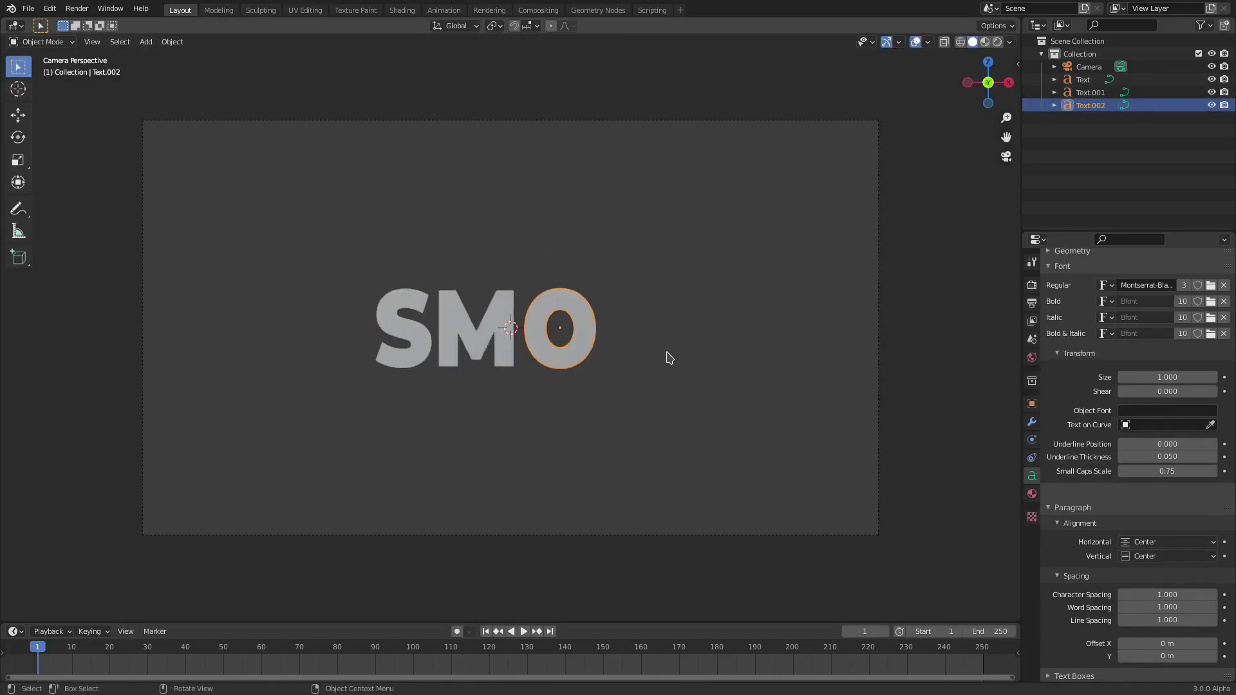
key("g")
key("x")
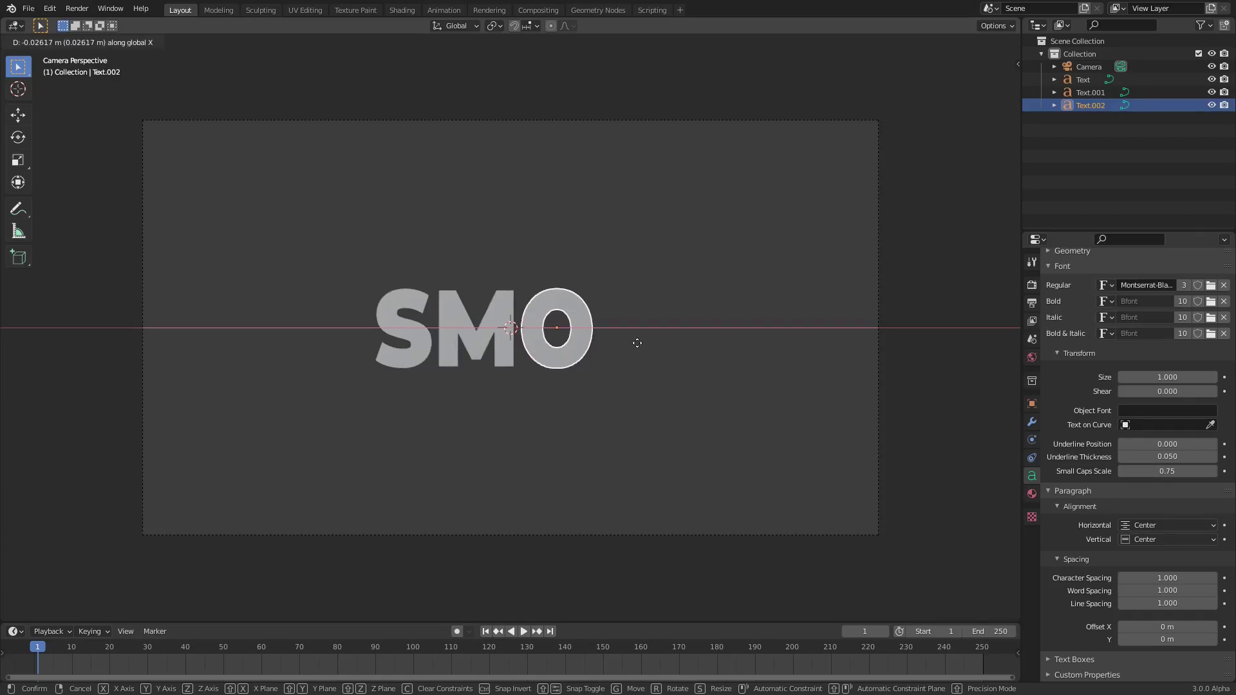
left_click(637, 343)
Duplicate the O twice along the global X axis, with the last copy offset about 0.6 m
key("shift+d")
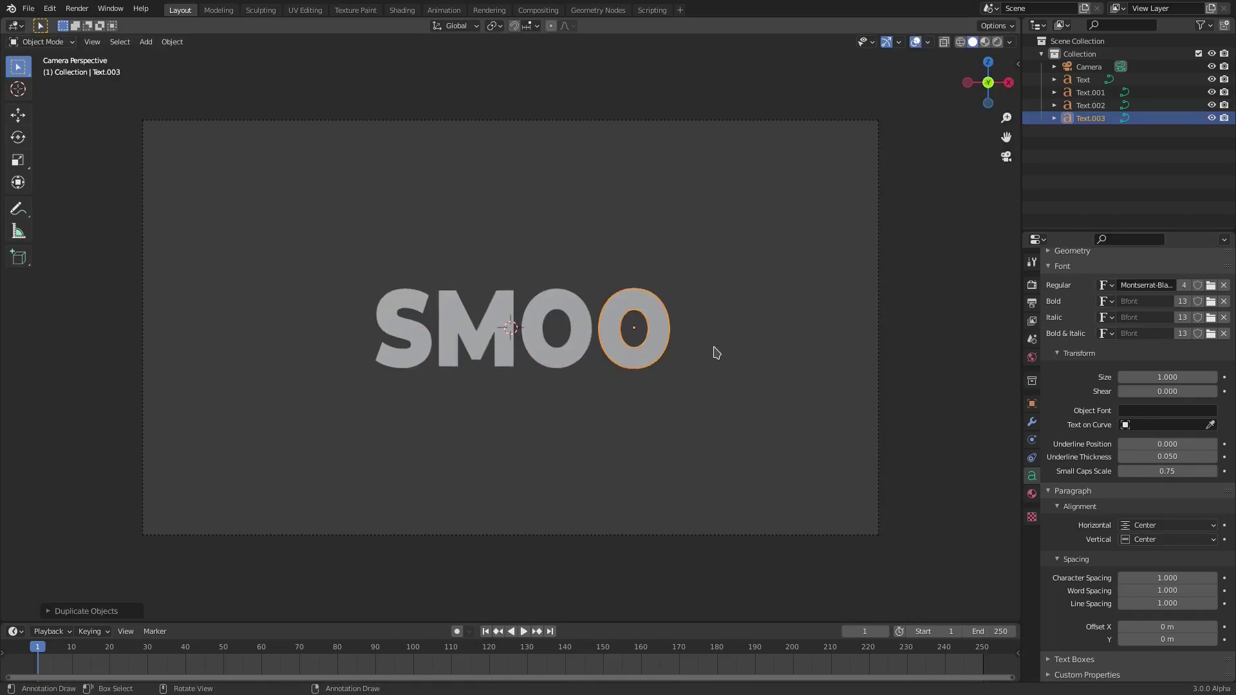
key("shift+d")
key("x")
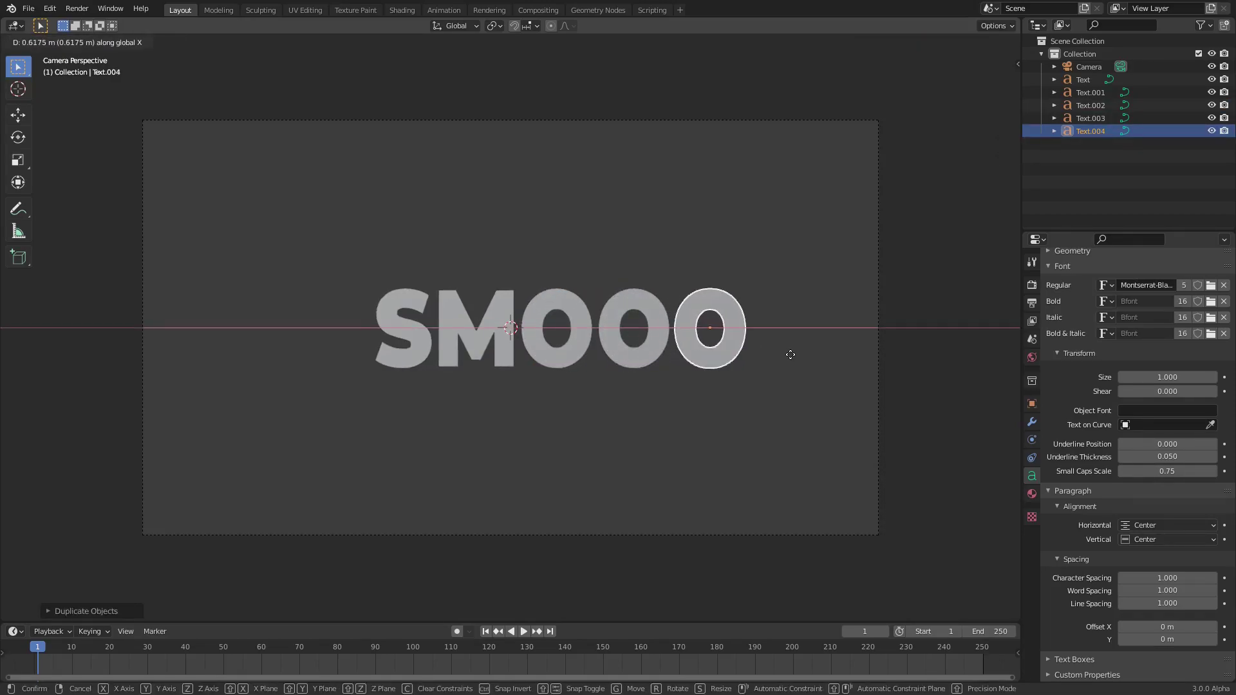
left_click(786, 353)
Change the last O's text to "T" and shift it along the global X axis closer to the preceding O
key("Tab")
key("BackSpace")
type("T")
key("Tab")
key("g")
key("x")
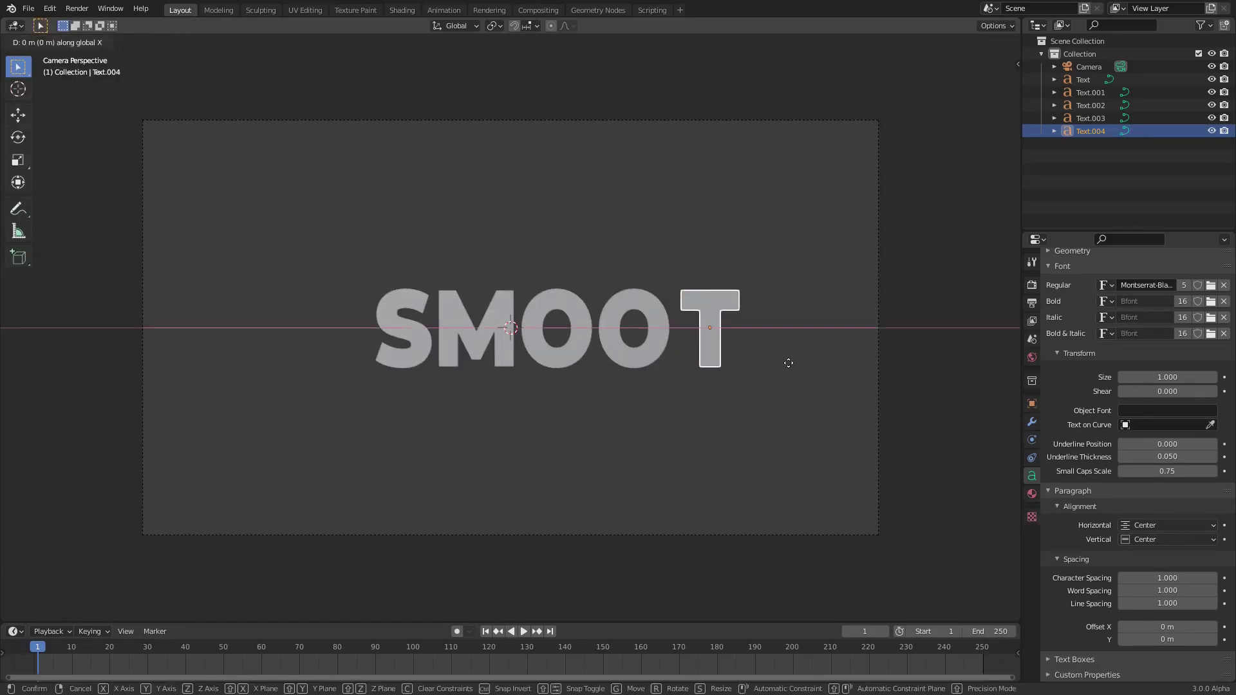
left_click(782, 362)
Duplicate the T along the global X axis, change the copy's text to "H", and adjust its gap to the T
key("shift+d")
key("x")
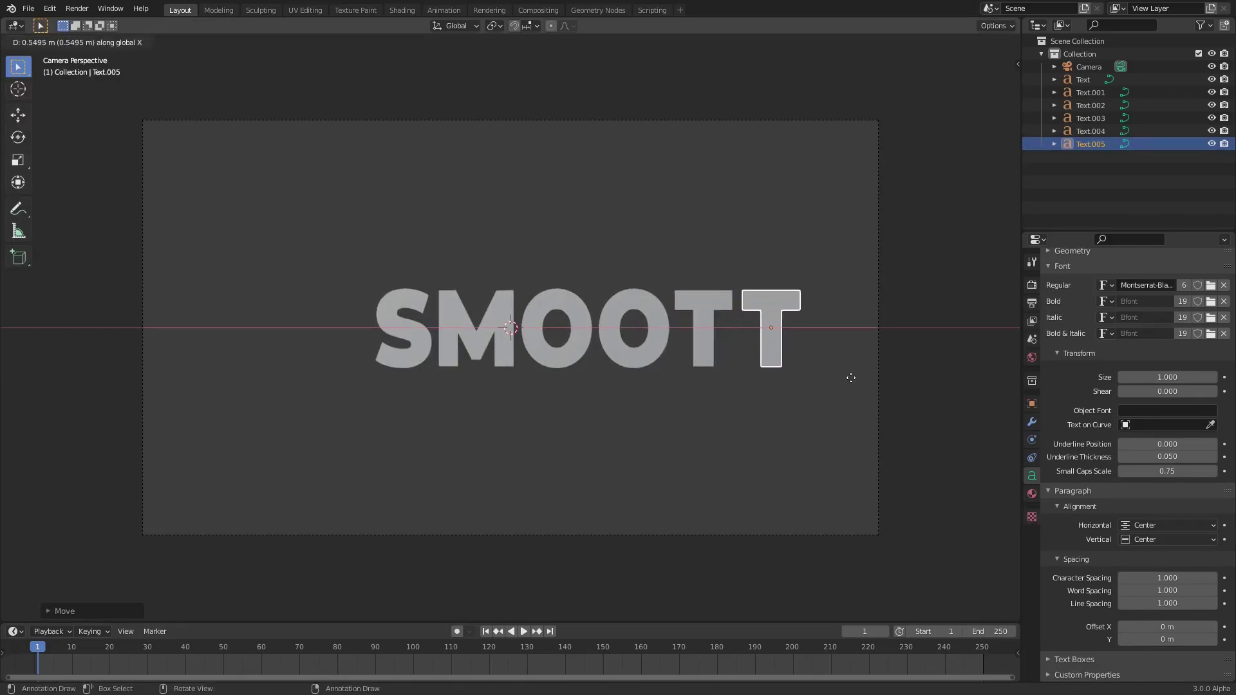
left_click(775, 378)
key("Tab")
key("BackSpace")
type("H")
key("Tab")
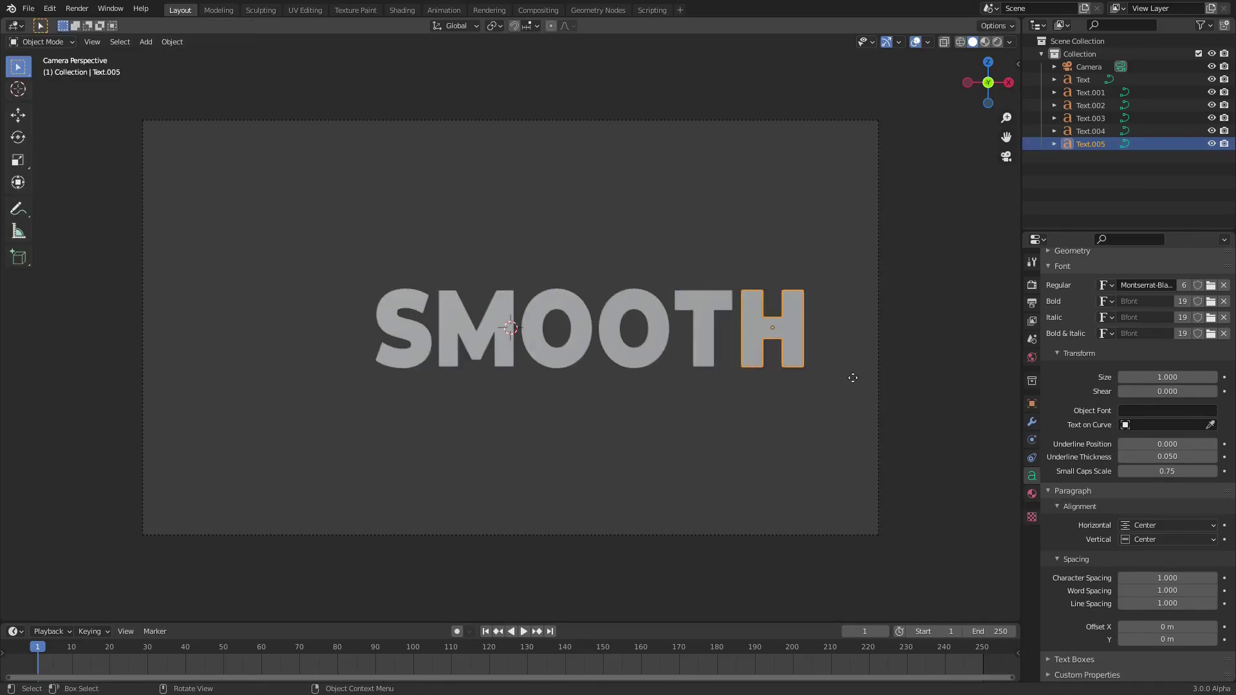
key("g")
key("x")
left_click(853, 382)
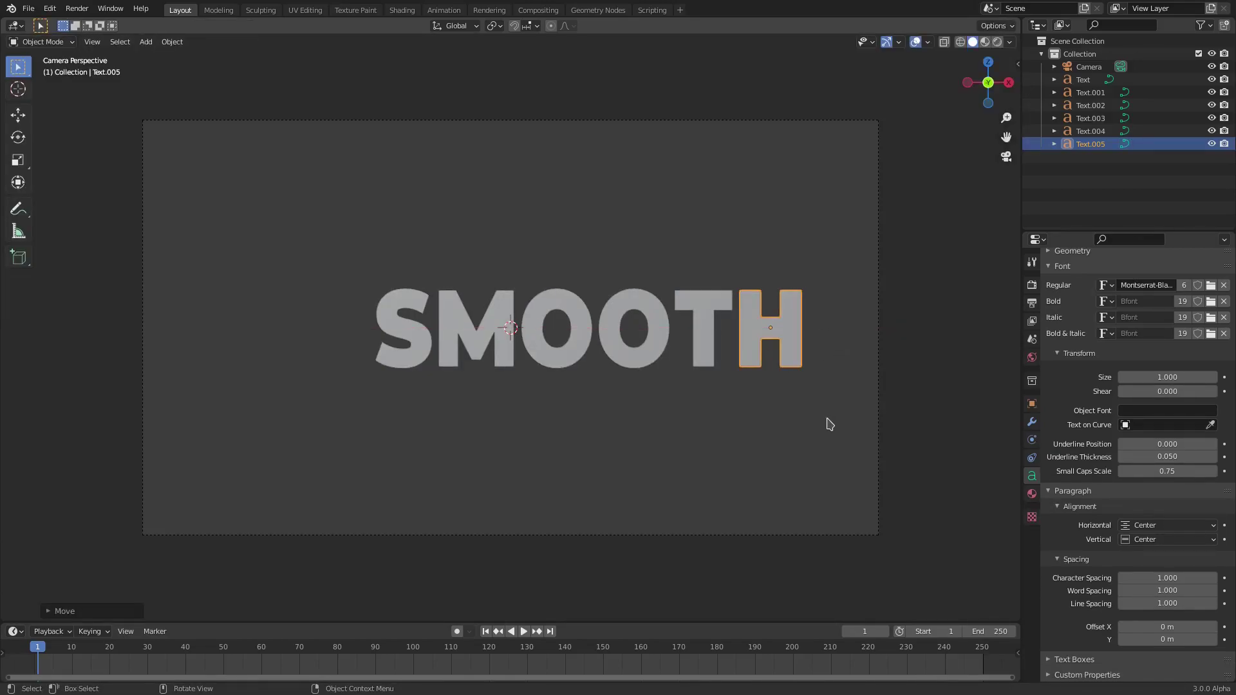
Select all six letters of SMOOTH and move them along the global X axis toward the frame's centre
left_click_drag(830, 424, 321, 230)
key("g")
key("x")
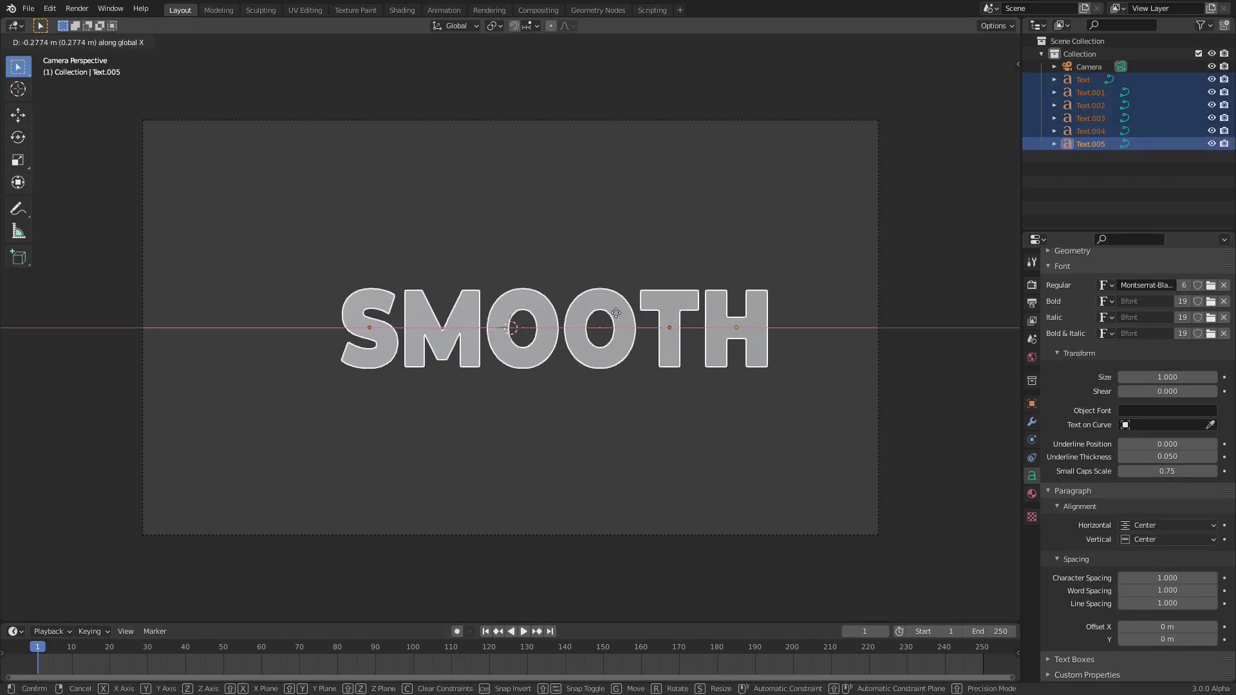
left_click(596, 320)
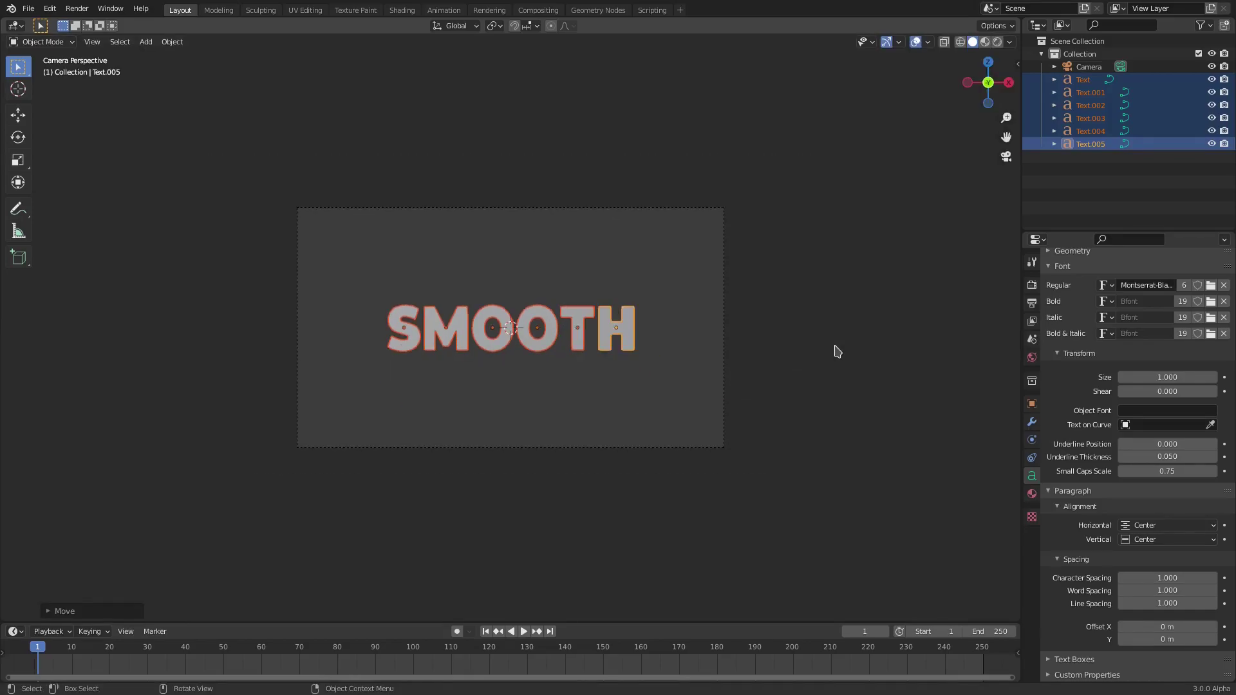
Scale the six selected letters down together and shift them along the global X axis toward the frame's centre
key("s")
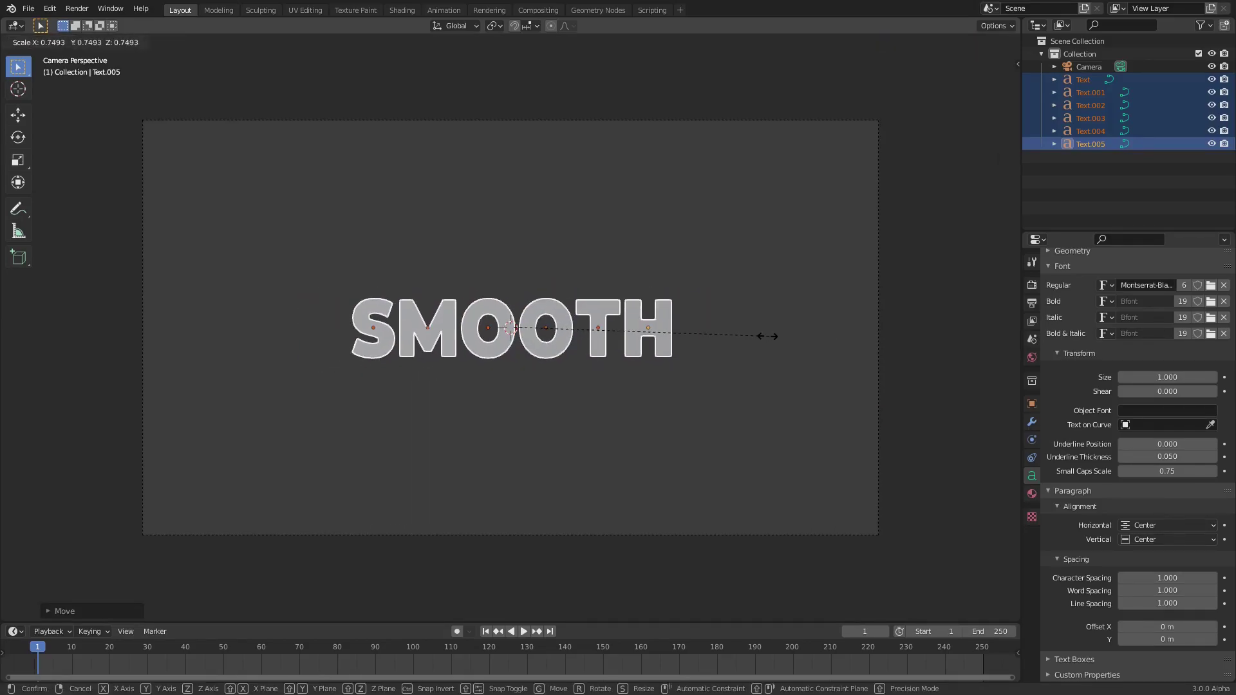
left_click(734, 336)
key("g")
key("x")
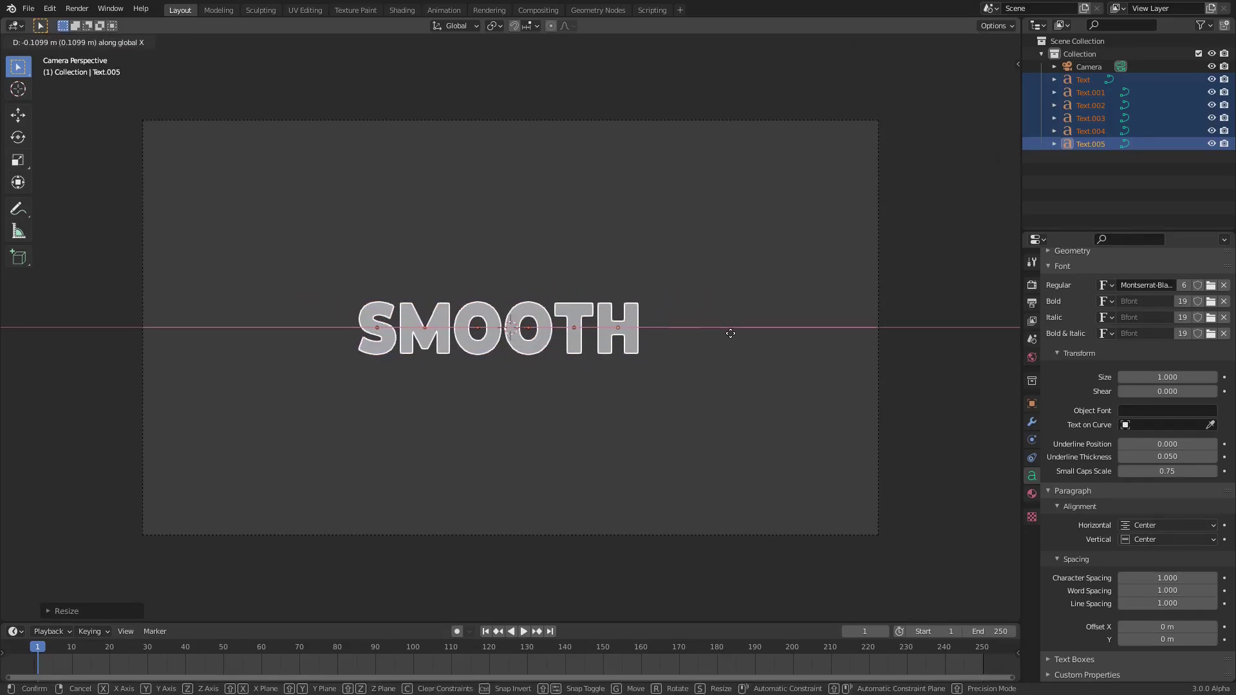
left_click(731, 334)
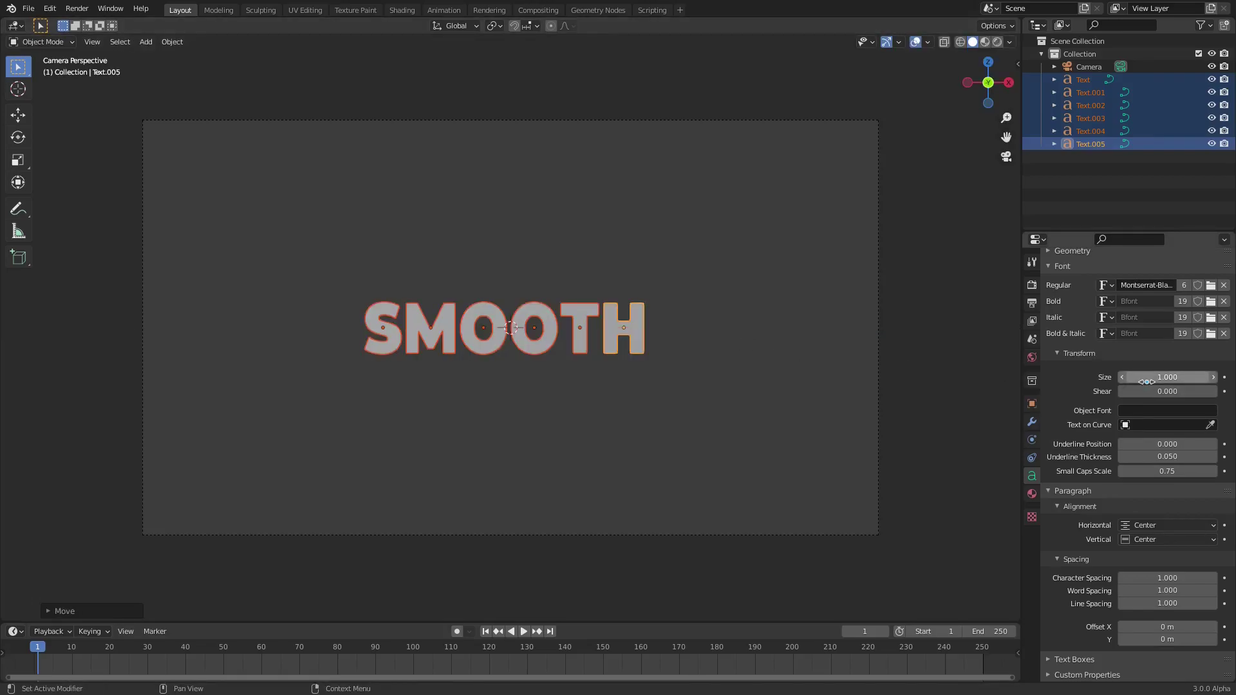
Turn on the Thirds composition guide in the camera's viewport display settings
left_click(878, 394)
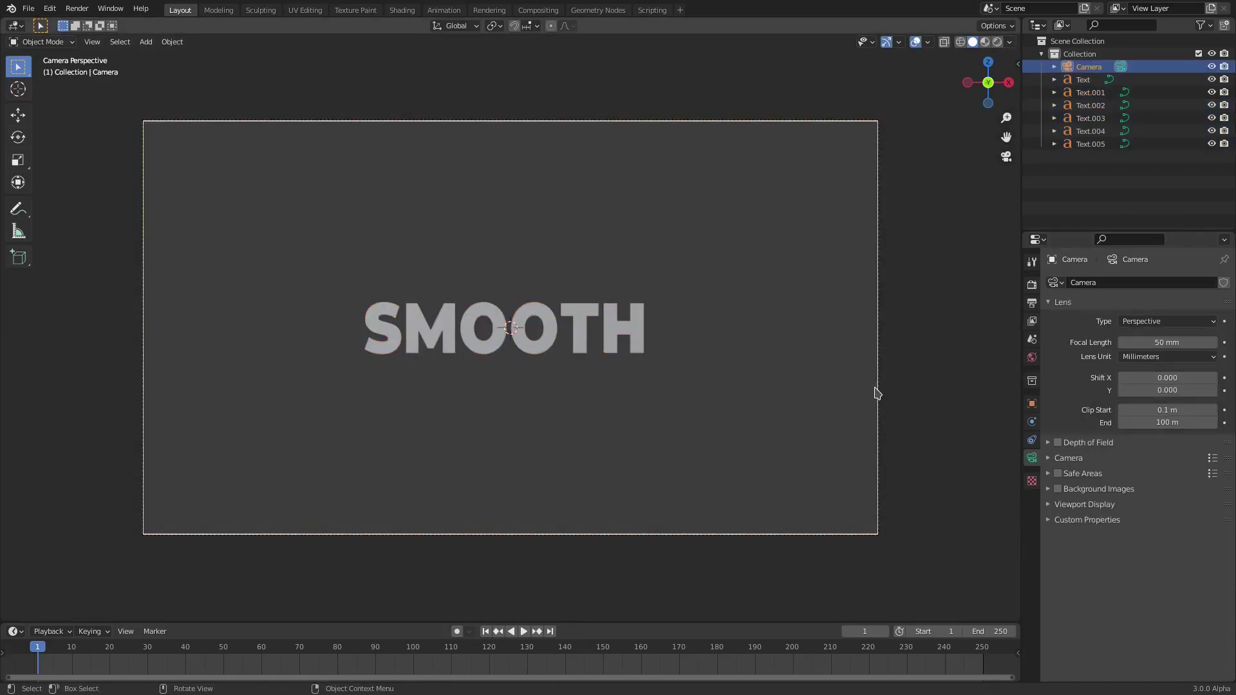
left_click(1113, 509)
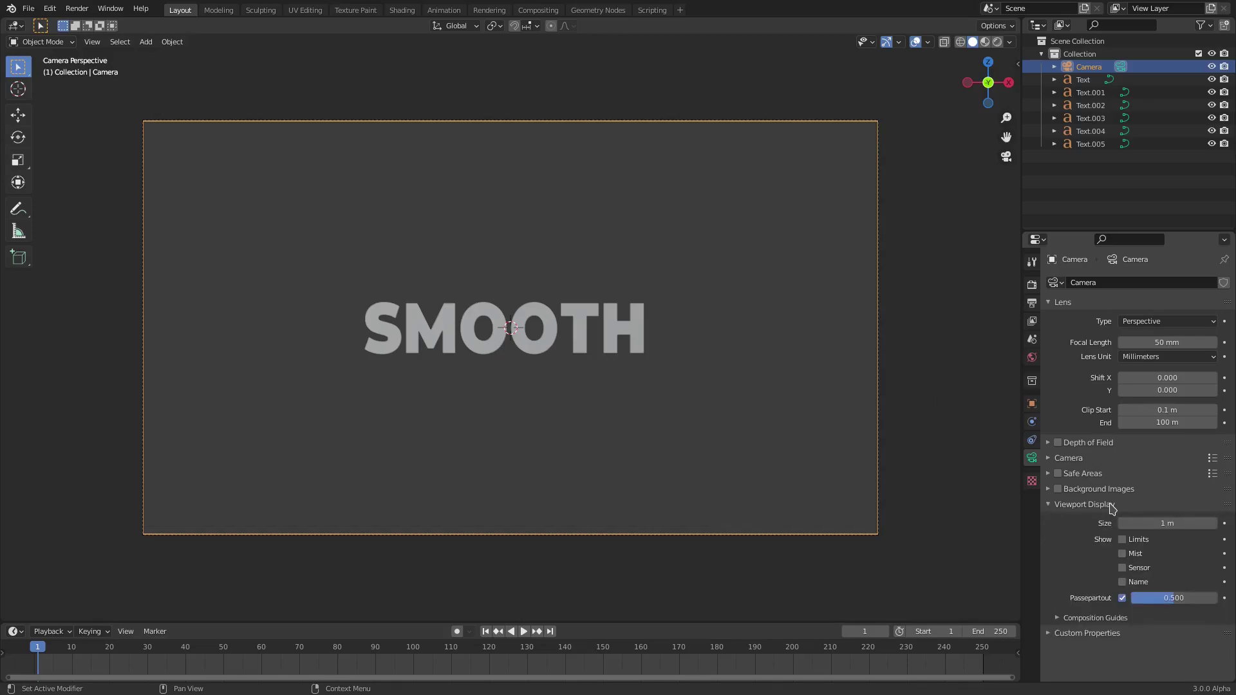
left_click(1093, 618)
scroll(1099, 594, "down", 3)
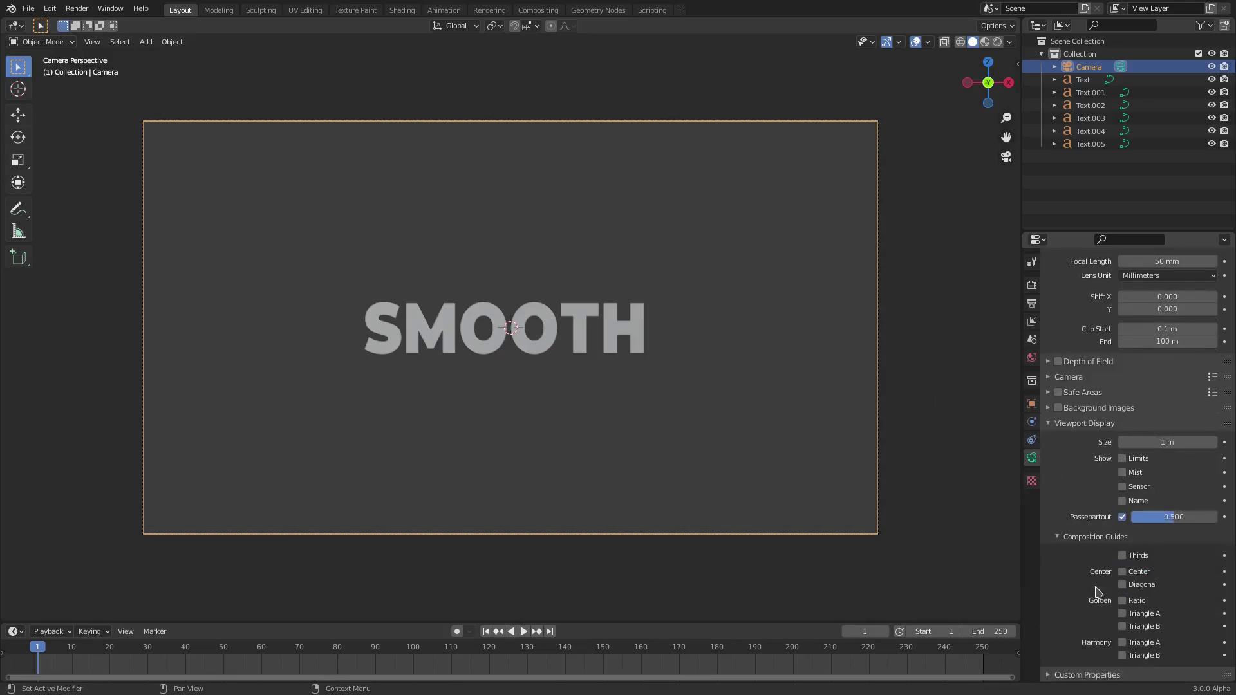
Centre all six letters along the global X axis against the thirds guides, and turn the Thirds guide off
left_click_drag(750, 399, 271, 273)
key("g")
key("x")
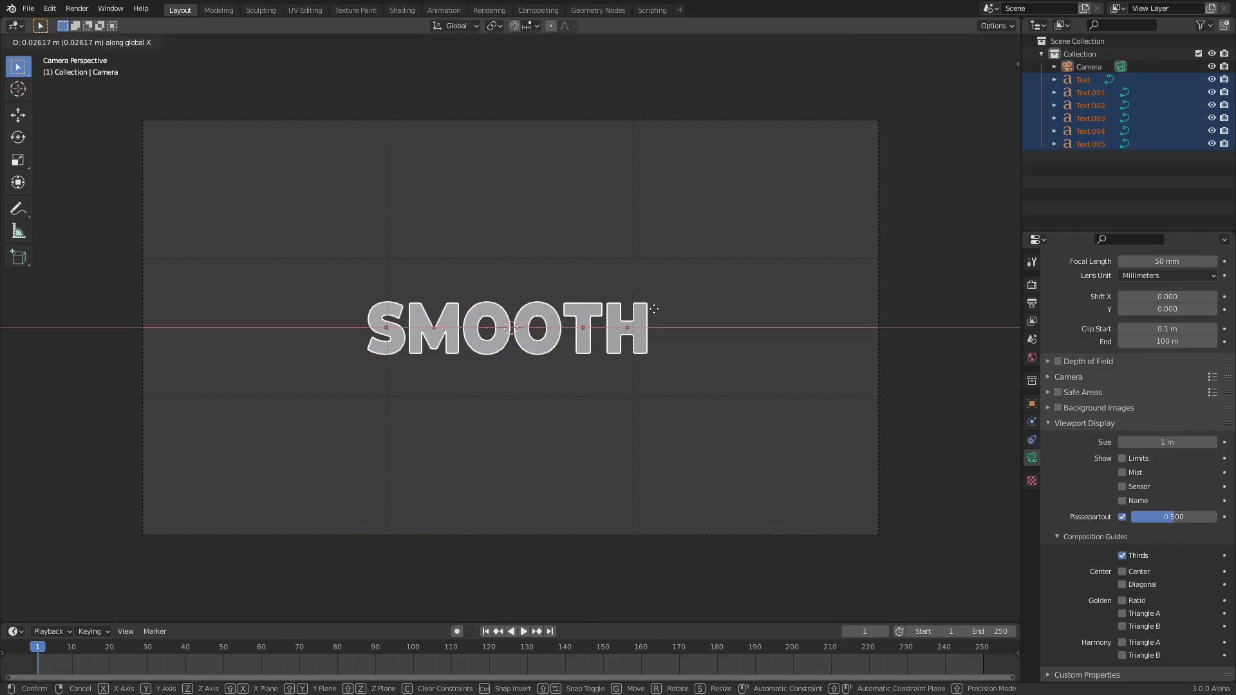
left_click(655, 314)
scroll(657, 314, "down", 3)
scroll(656, 322, "up", 4)
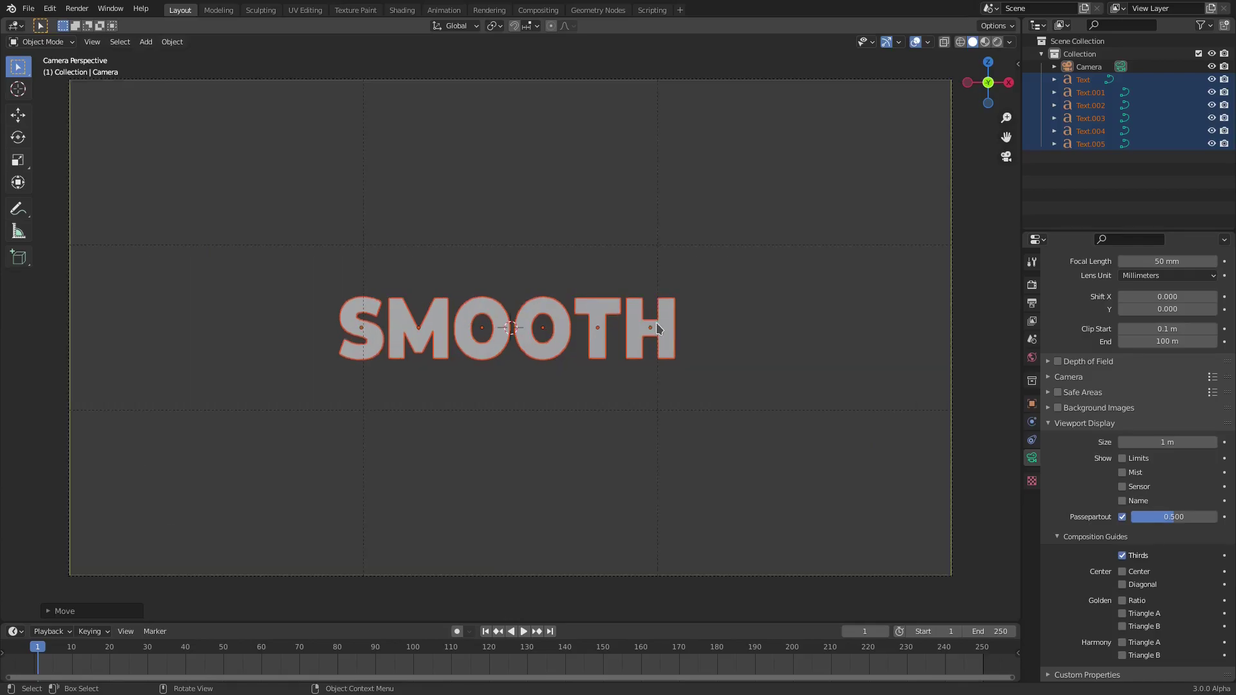
key("g")
key("x")
left_click(684, 331)
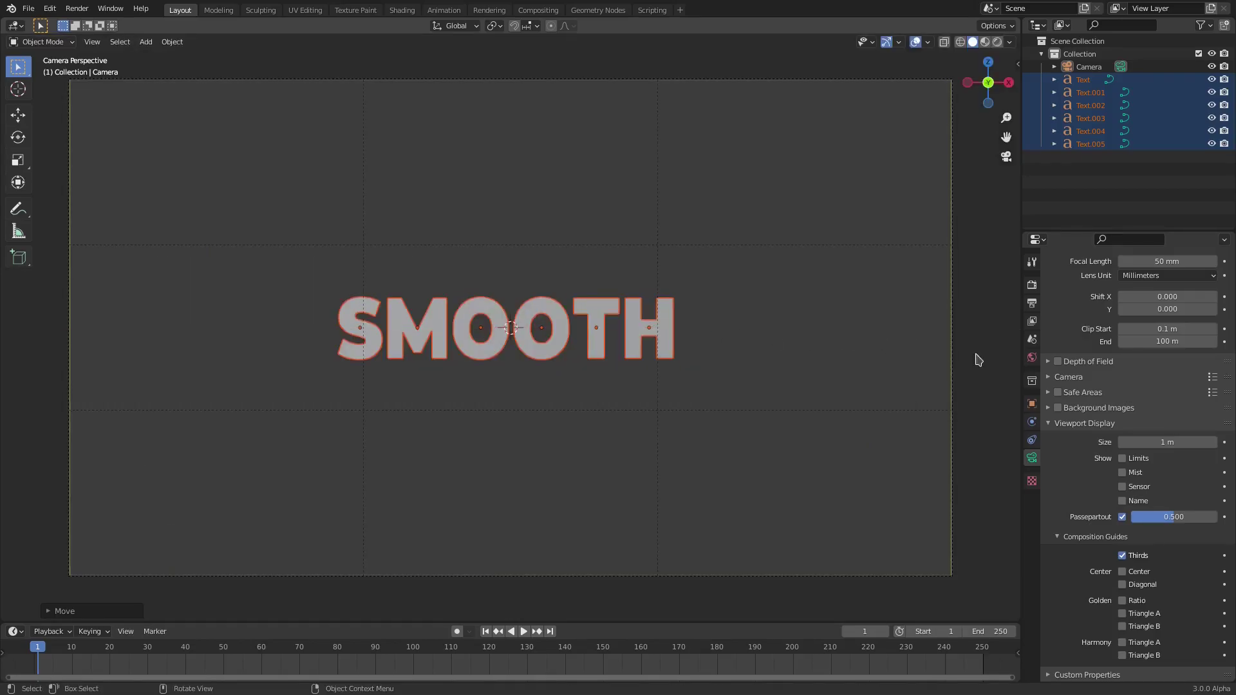
left_click(1084, 537)
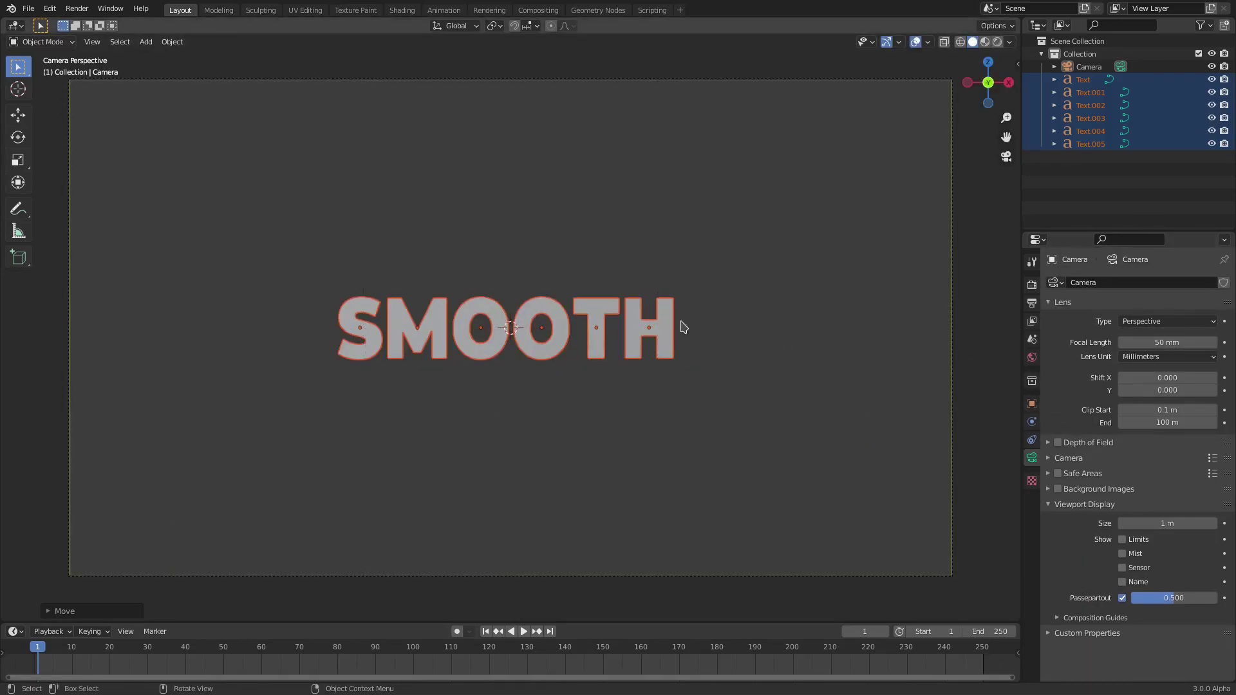
Enlarge the timeline, set the animation's start frame to 0, and go to frame 0
left_click(427, 327)
scroll(423, 330, "up", 4)
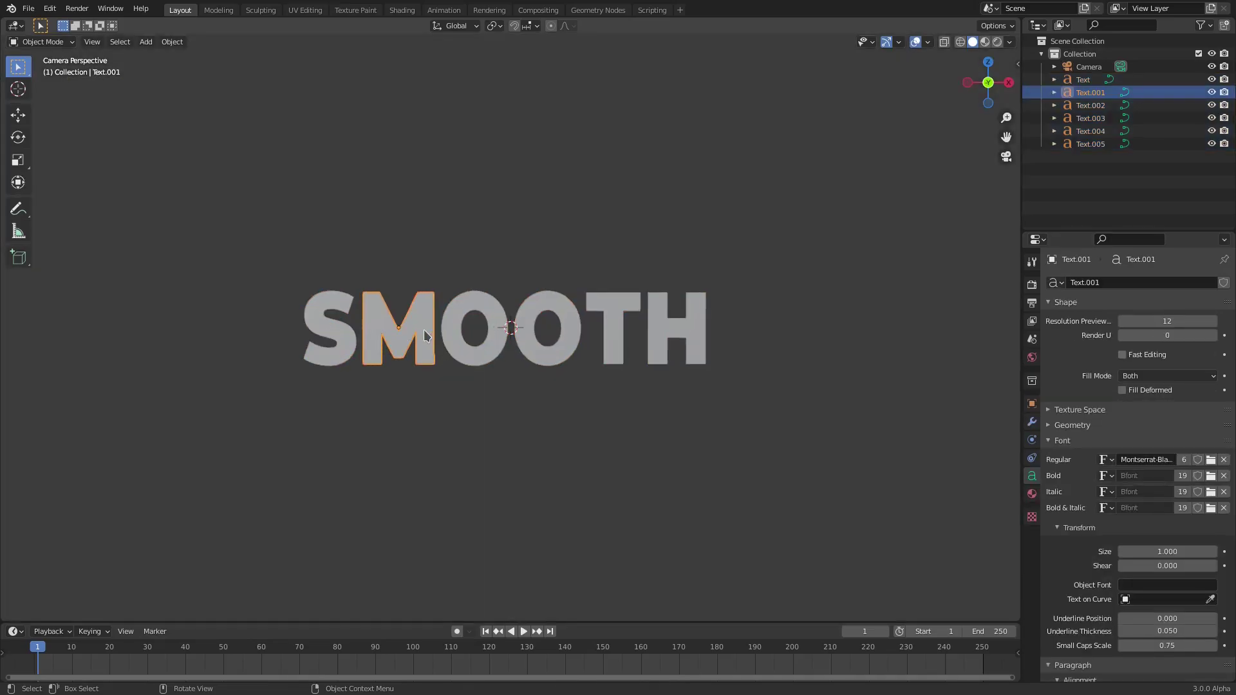
left_click_drag(296, 629, 302, 587)
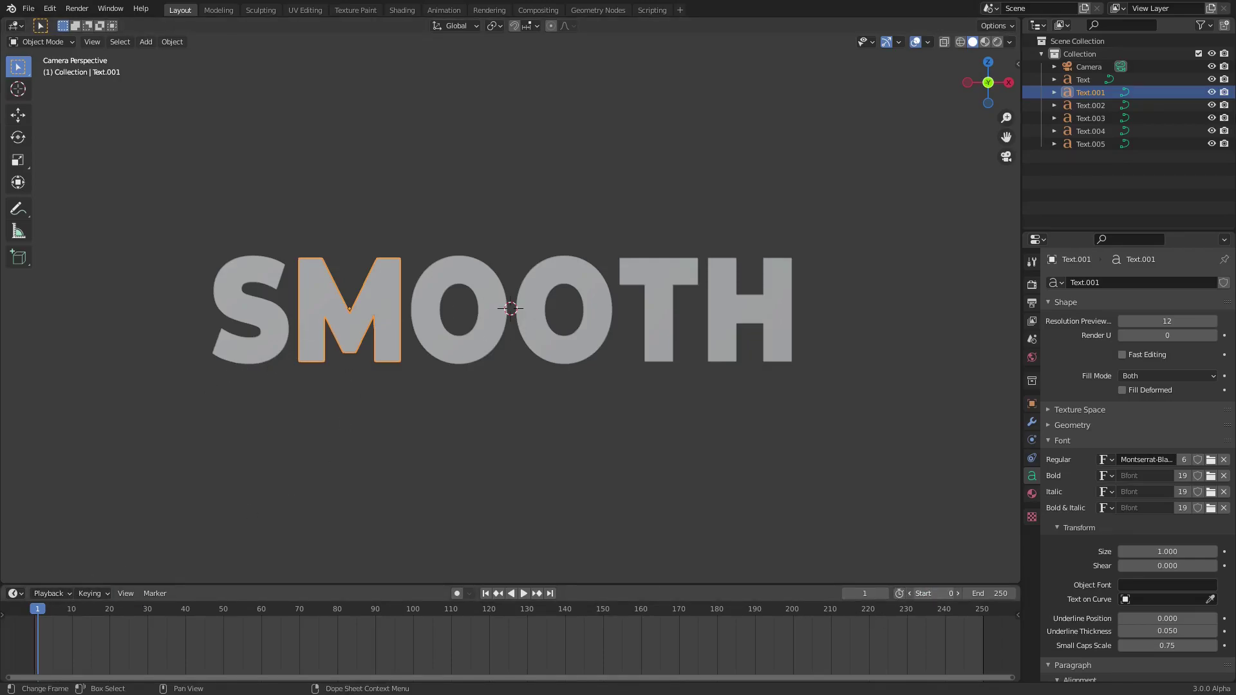
left_click(34, 610)
Select all six letters with the S active and insert a keyframe for them at frame 0
left_click(268, 335)
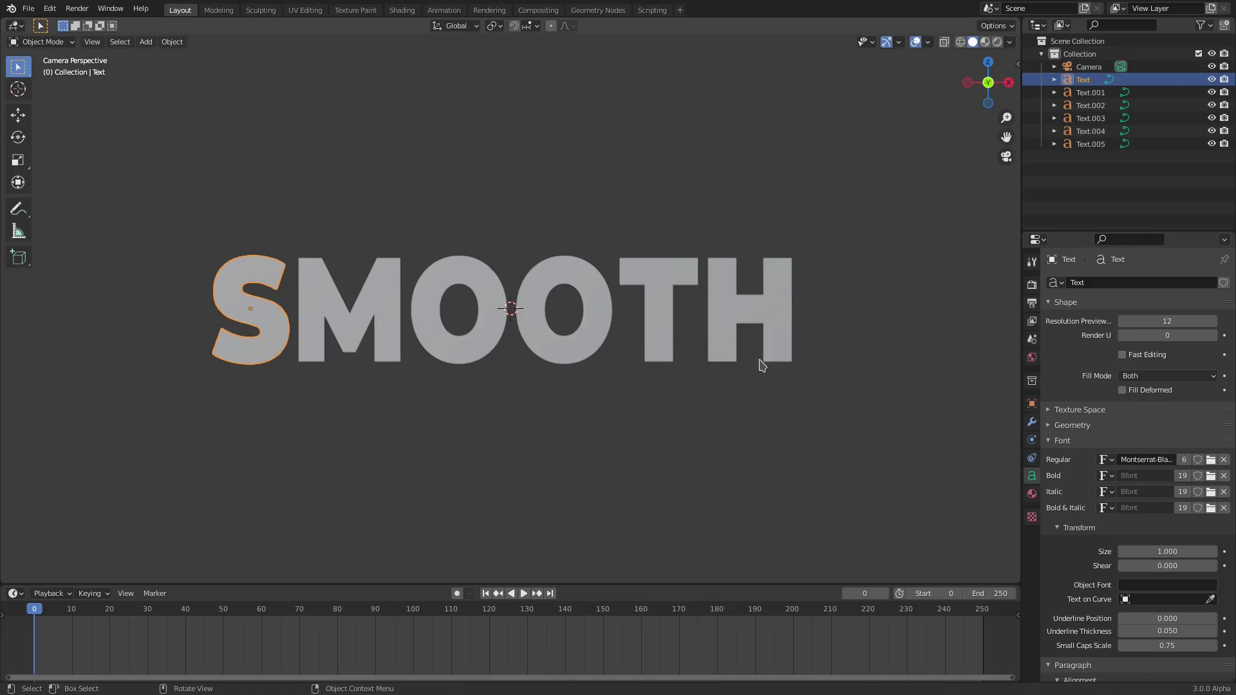
left_click_drag(920, 443, 182, 278)
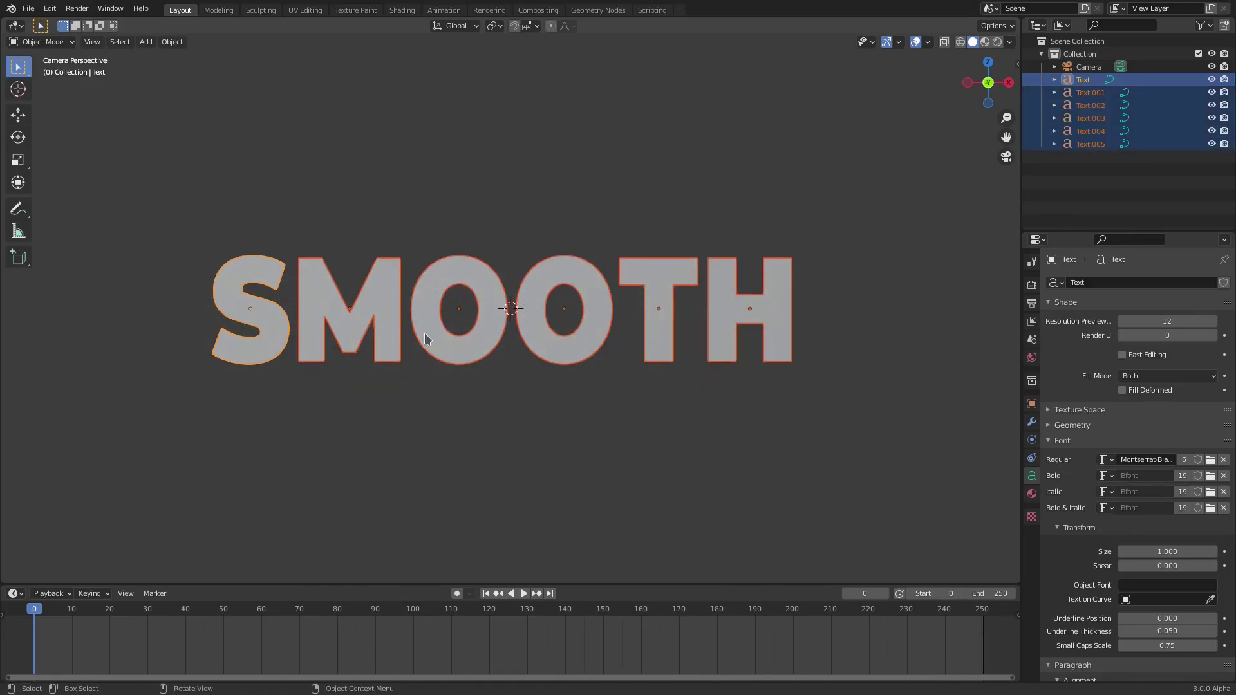
scroll(477, 367, "down", 3)
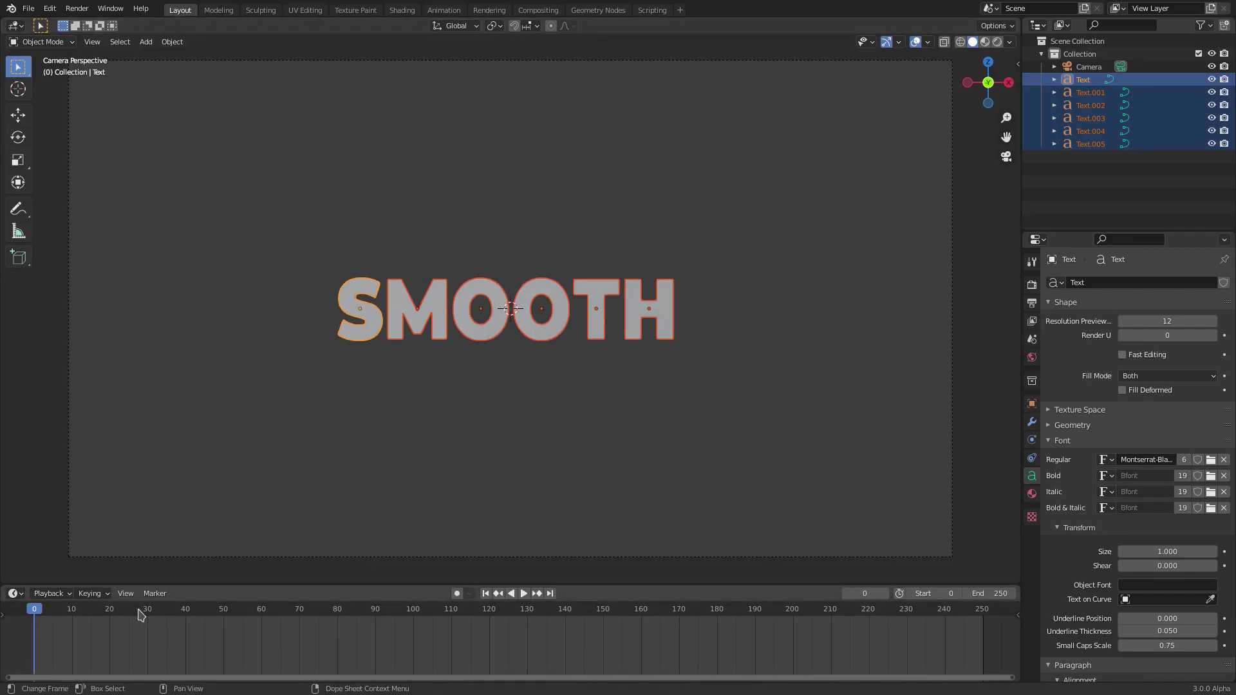
key("i")
left_click(547, 298)
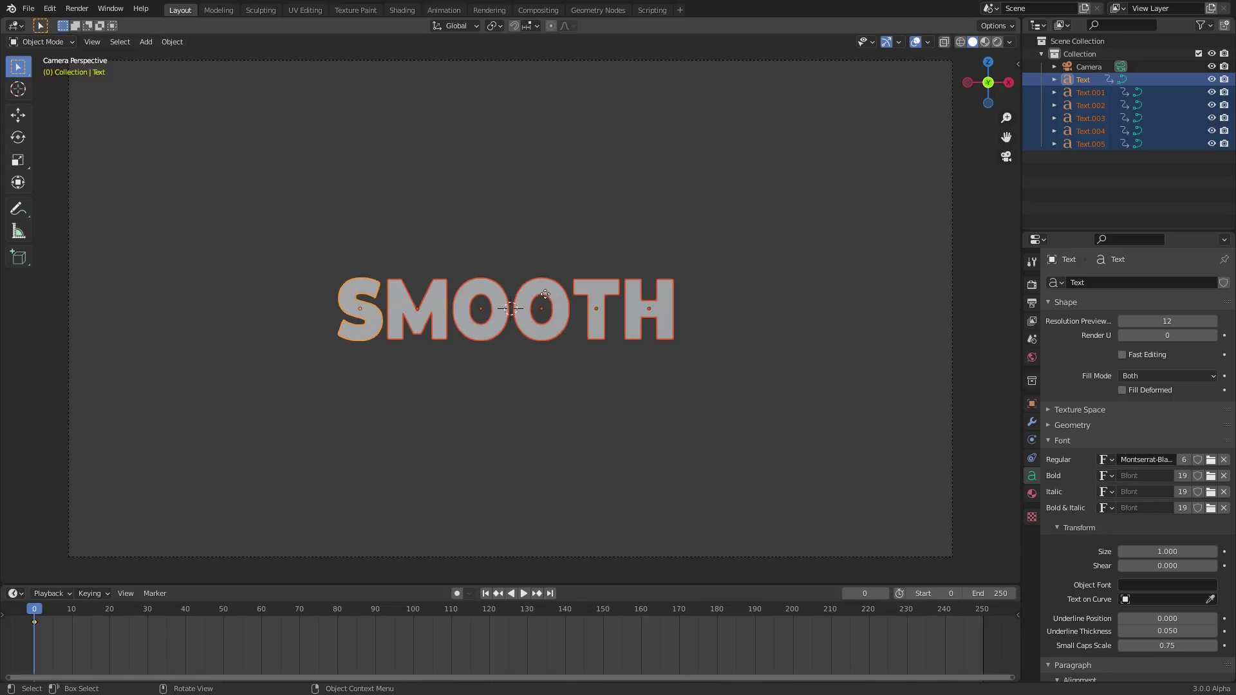
key("g")
key("x")
right_click(545, 294)
Insert a keyframe for all six centred letters at frame 30
key("space")
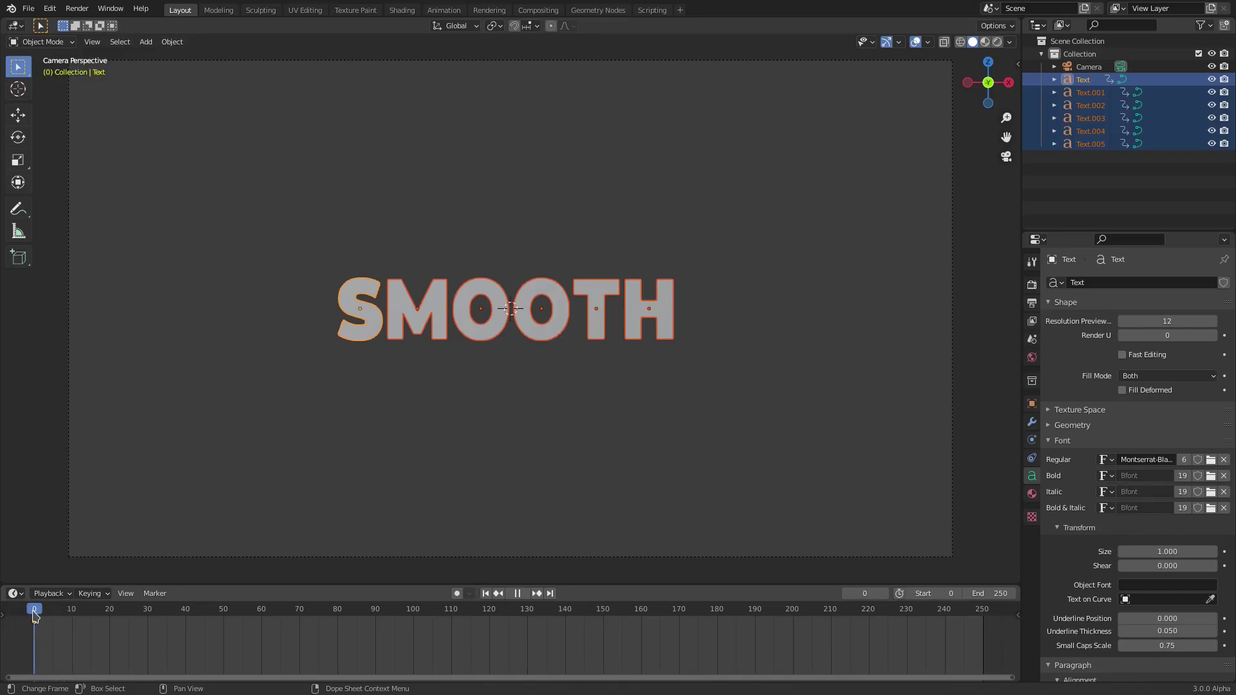
key("i")
left_click_drag(34, 614, 143, 623)
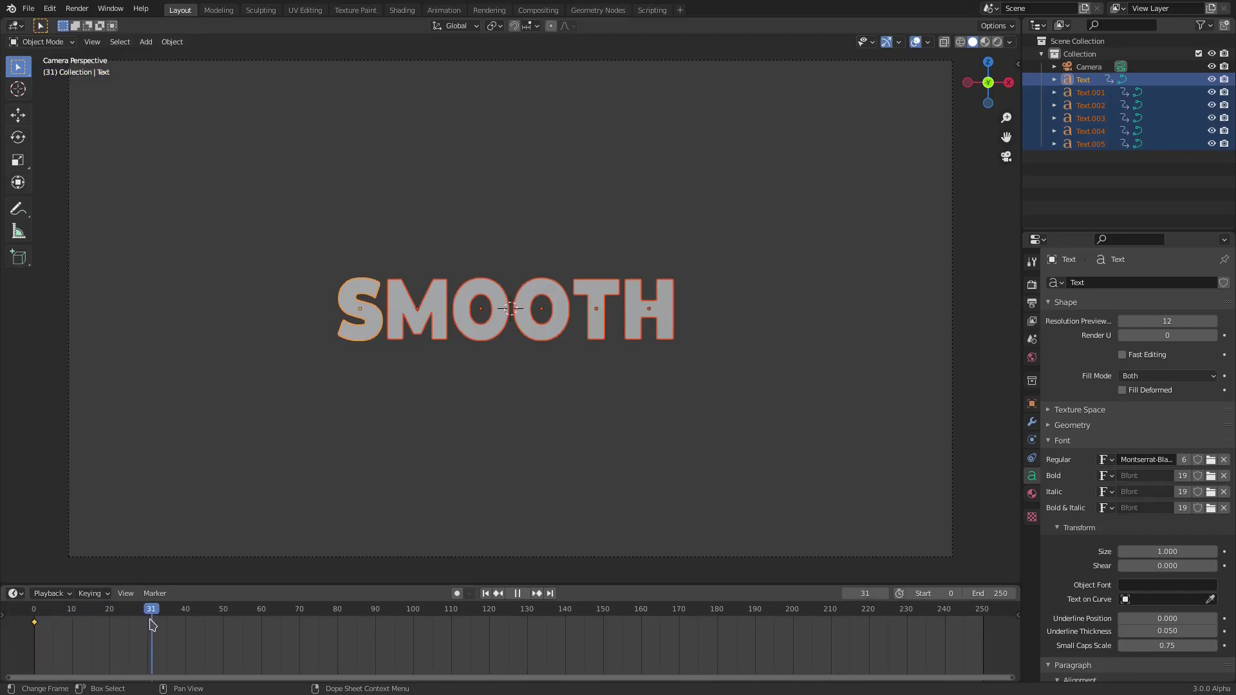
key("i")
left_click(541, 355)
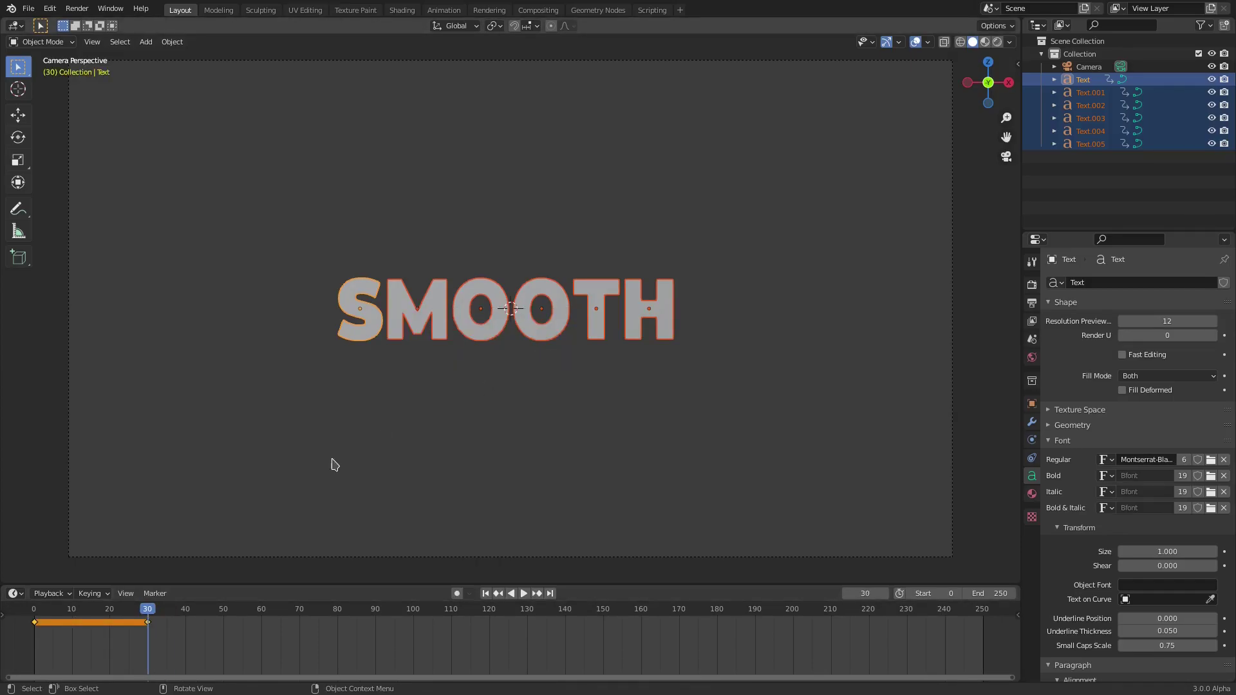
At frame 0, move all six letters down about 0.6 m along global Z and insert a Location keyframe
left_click(38, 609)
key("space")
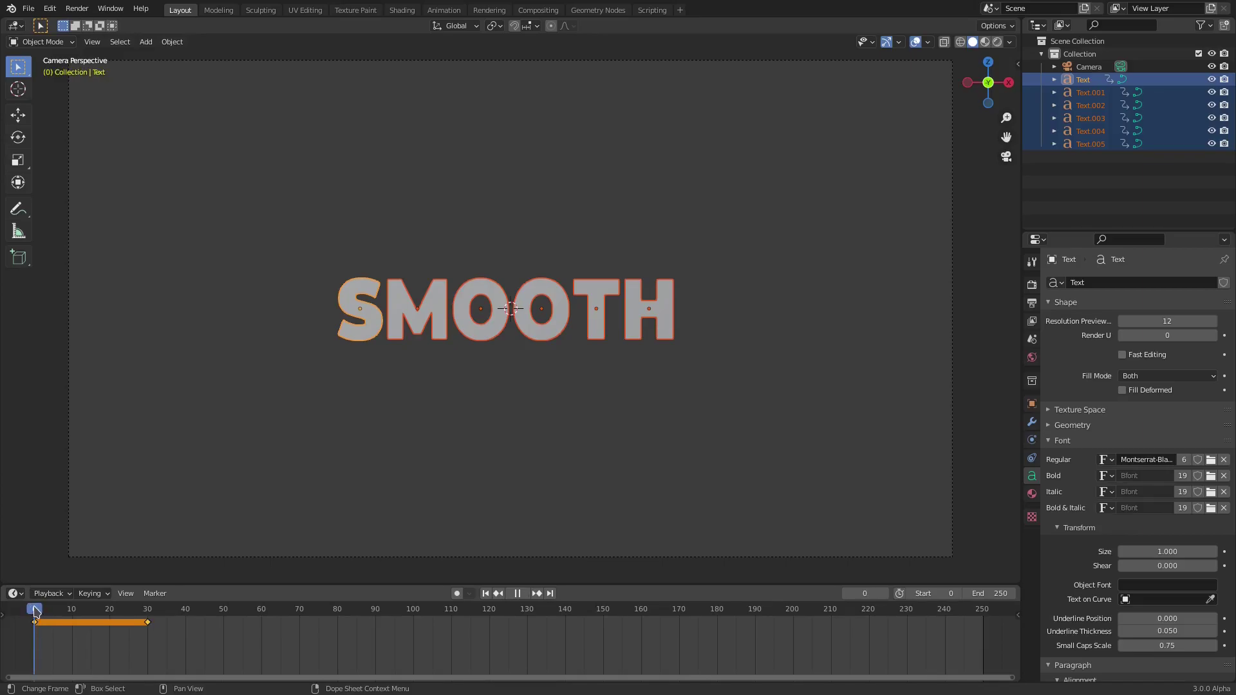
key("space")
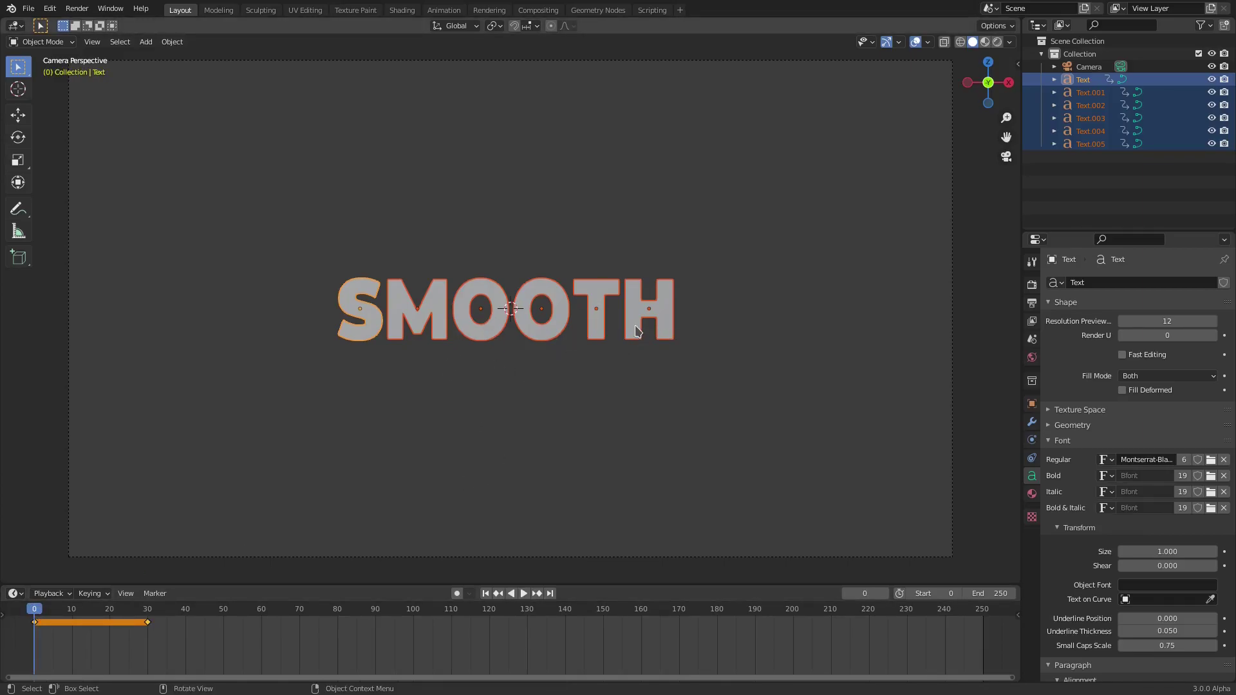
key("g")
key("x")
key("x")
key("x")
key("z")
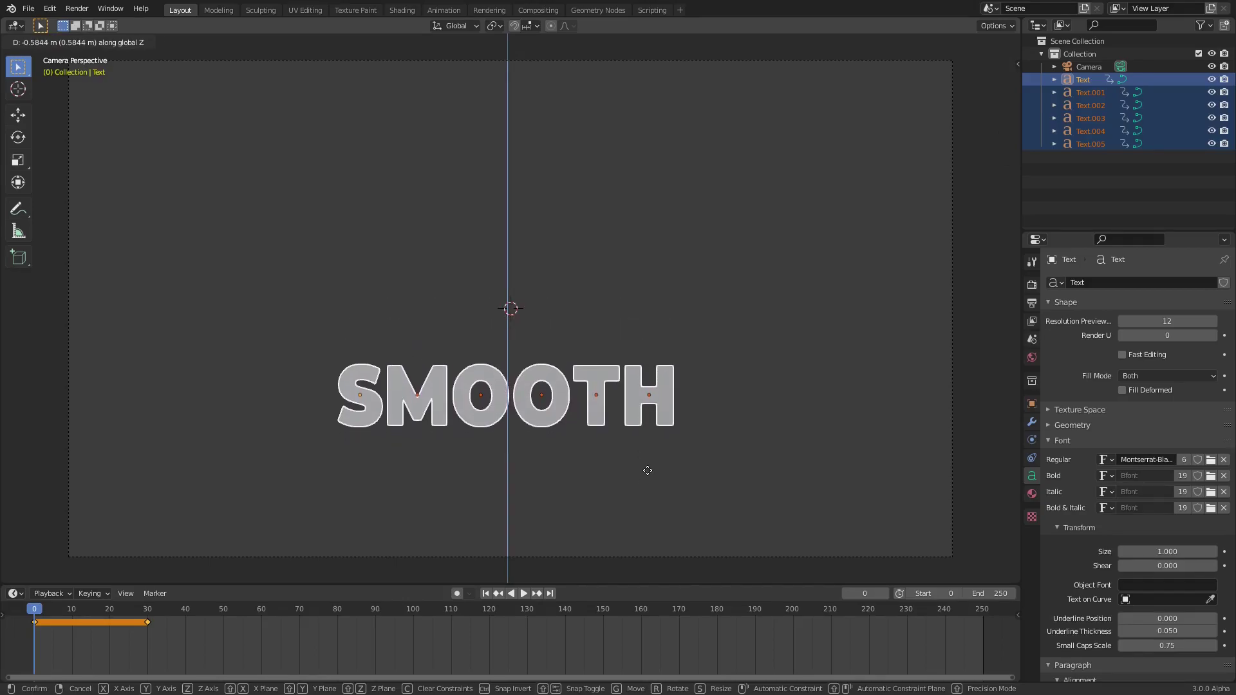
left_click(647, 465)
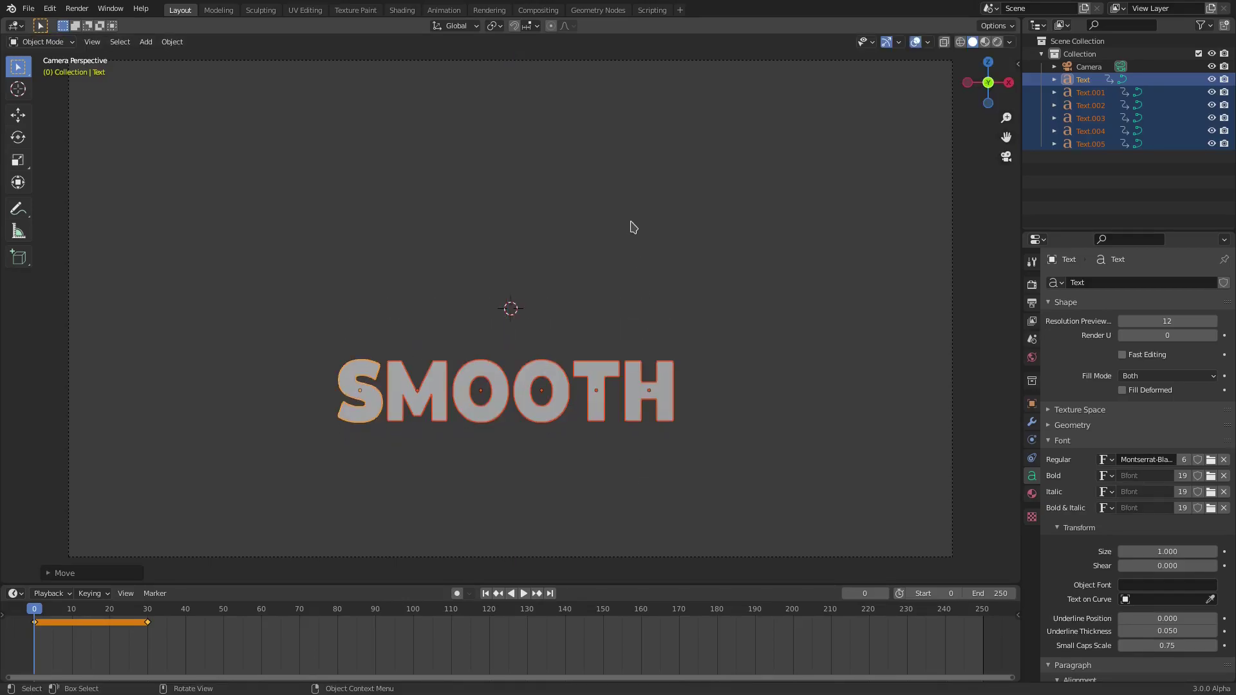
key("i")
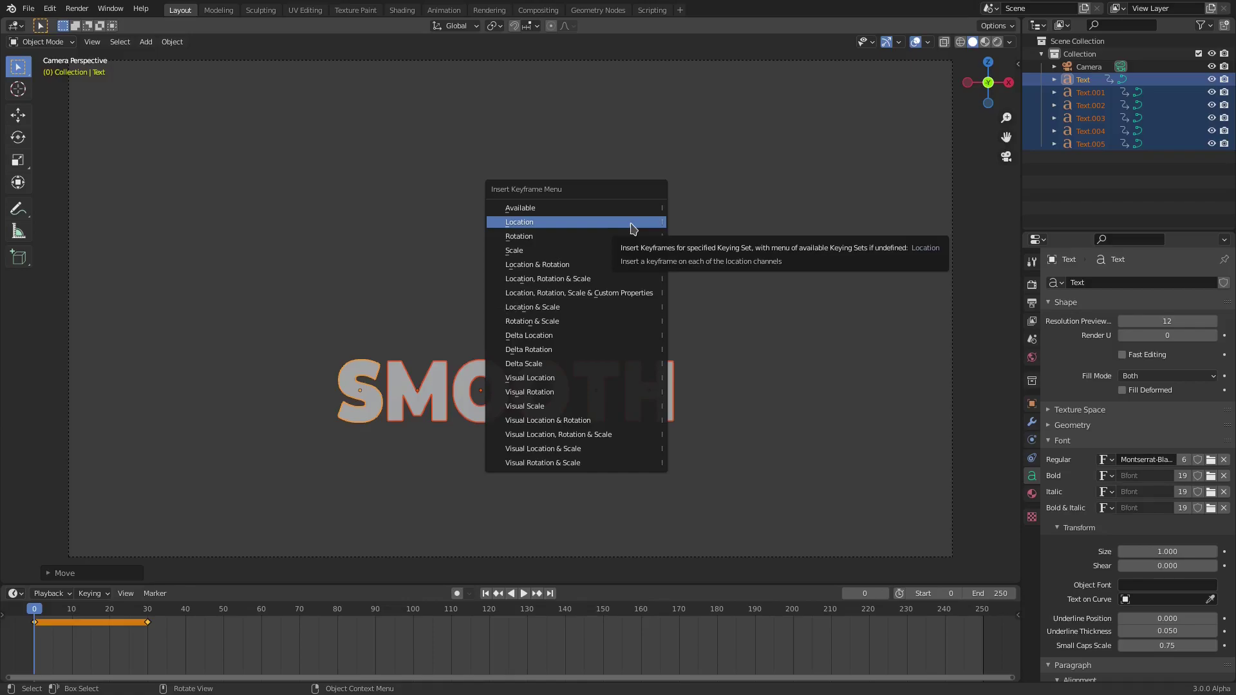
left_click(633, 228)
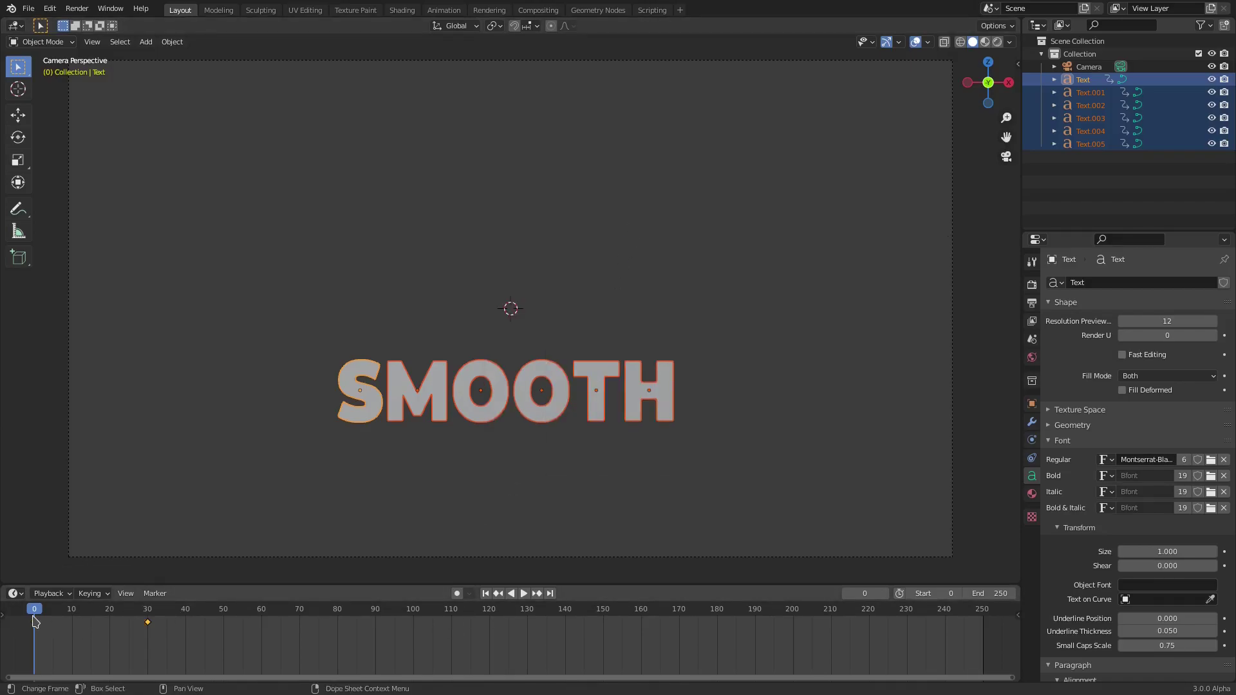
Play the animation from frame 0 to preview the letters' upward movement
key("space")
key("Escape")
left_click(525, 593)
key("space")
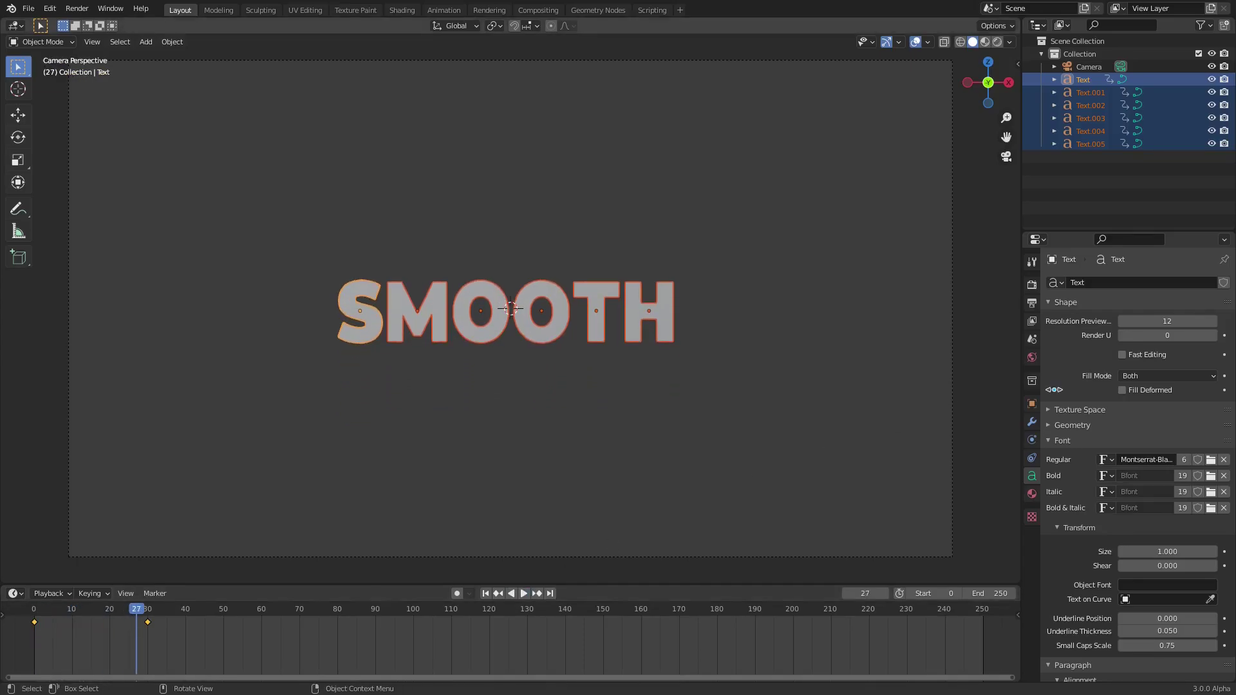
Set the scene's output frame rate to 60 fps
left_click(1032, 285)
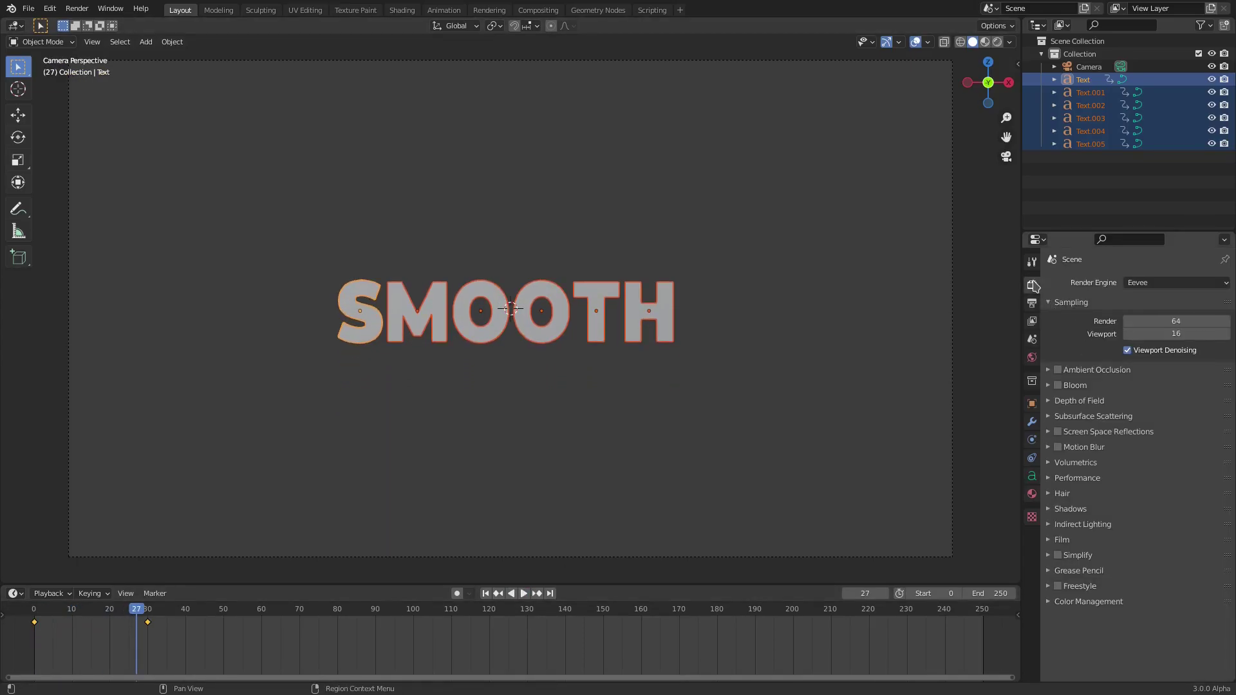
left_click(1032, 262)
left_click(1032, 286)
left_click(1032, 304)
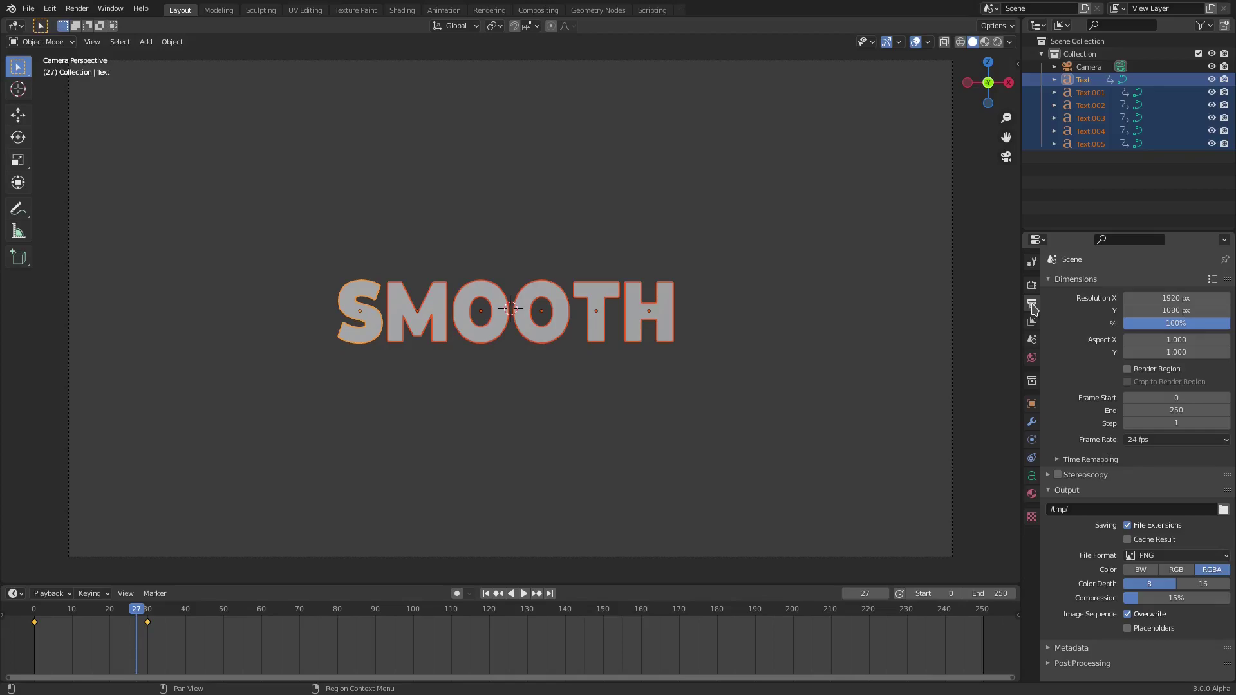
left_click(1151, 441)
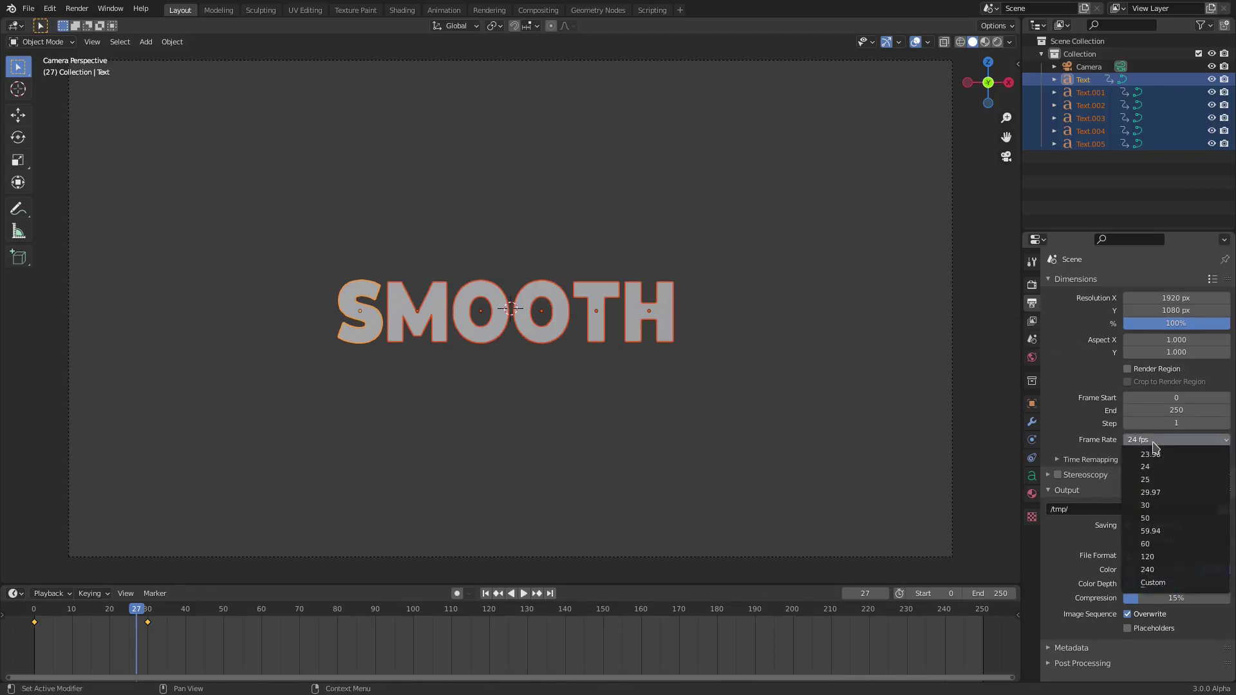
left_click(1149, 544)
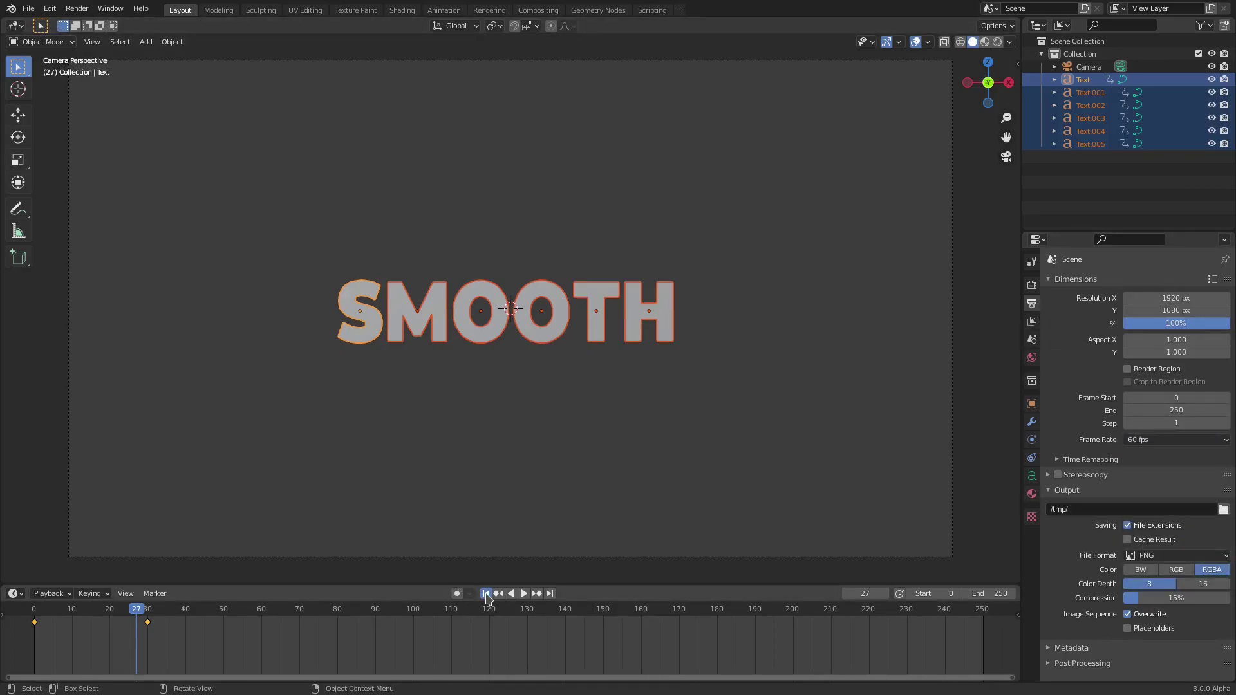
Replay the animation from the start to check its speed at 60 fps
left_click(486, 592)
left_click(523, 593)
key("shift+Left")
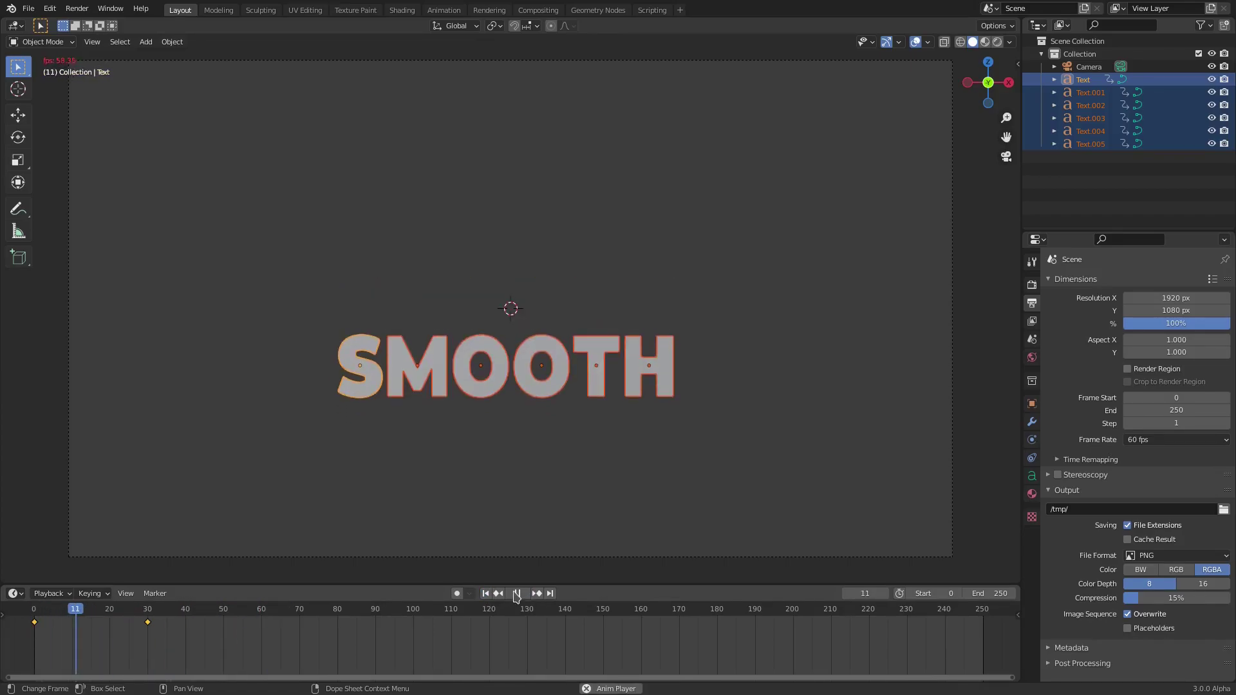
key("shift+Left")
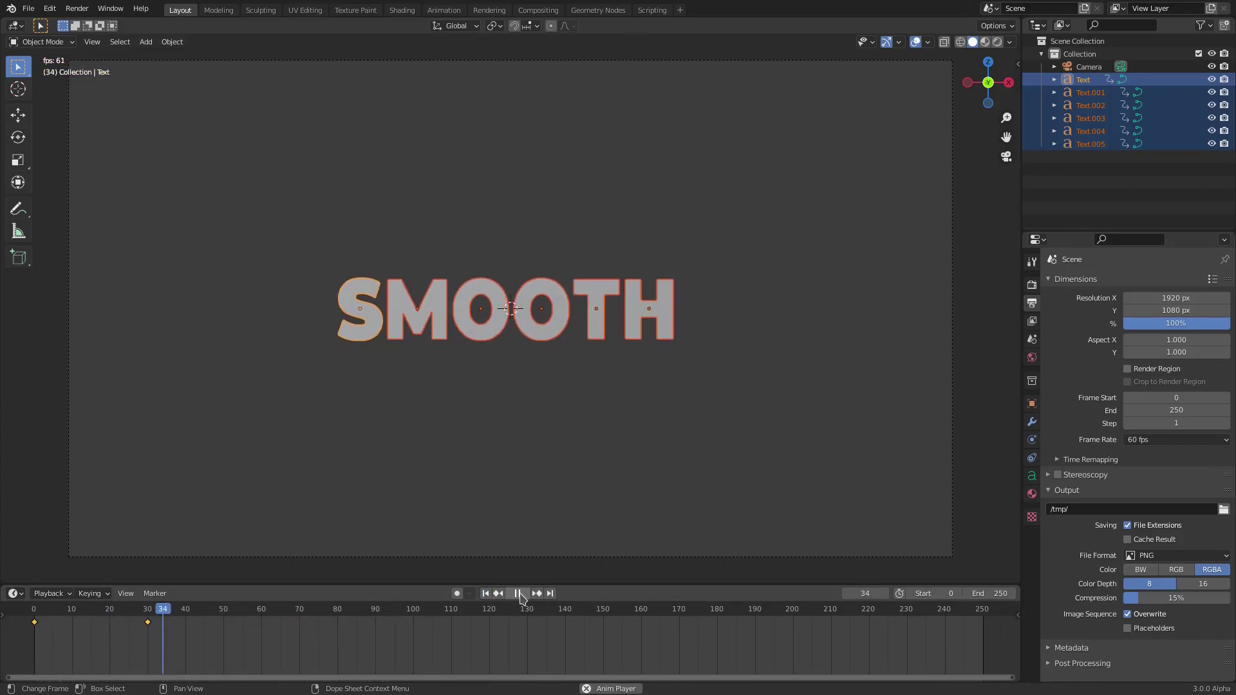
left_click(486, 593)
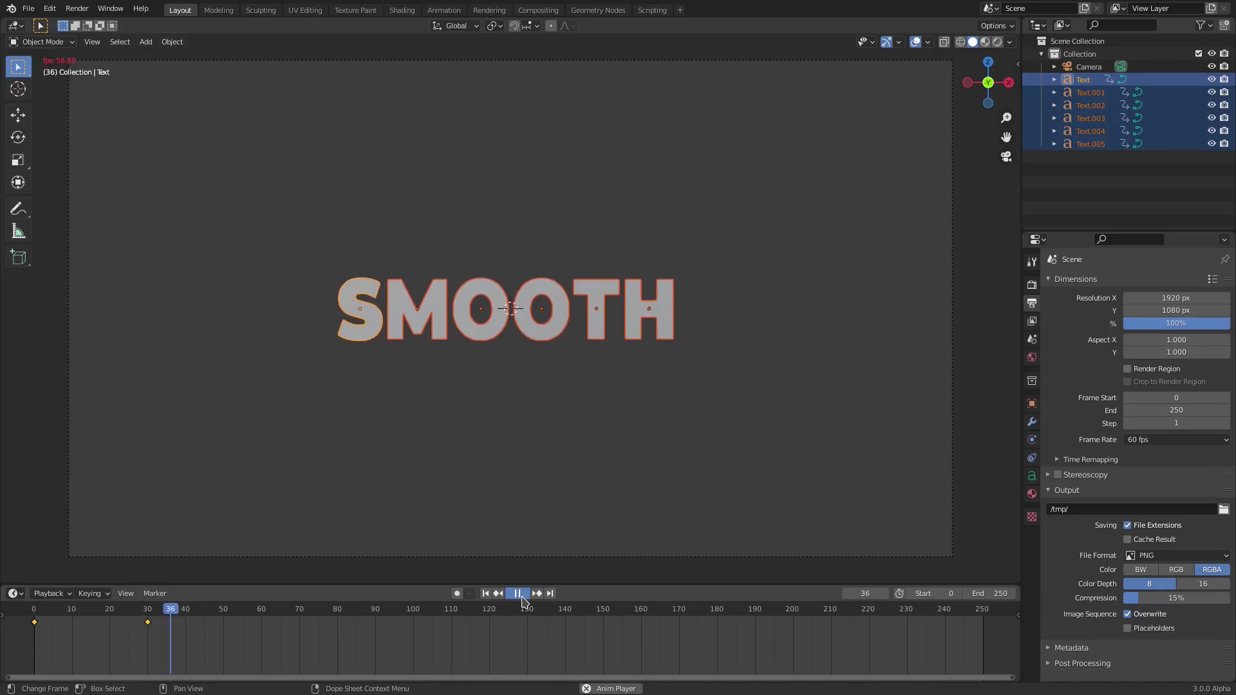
left_click(521, 594)
Insert a keyframe for all six centred letters at frame 60
left_click_drag(291, 612, 301, 612)
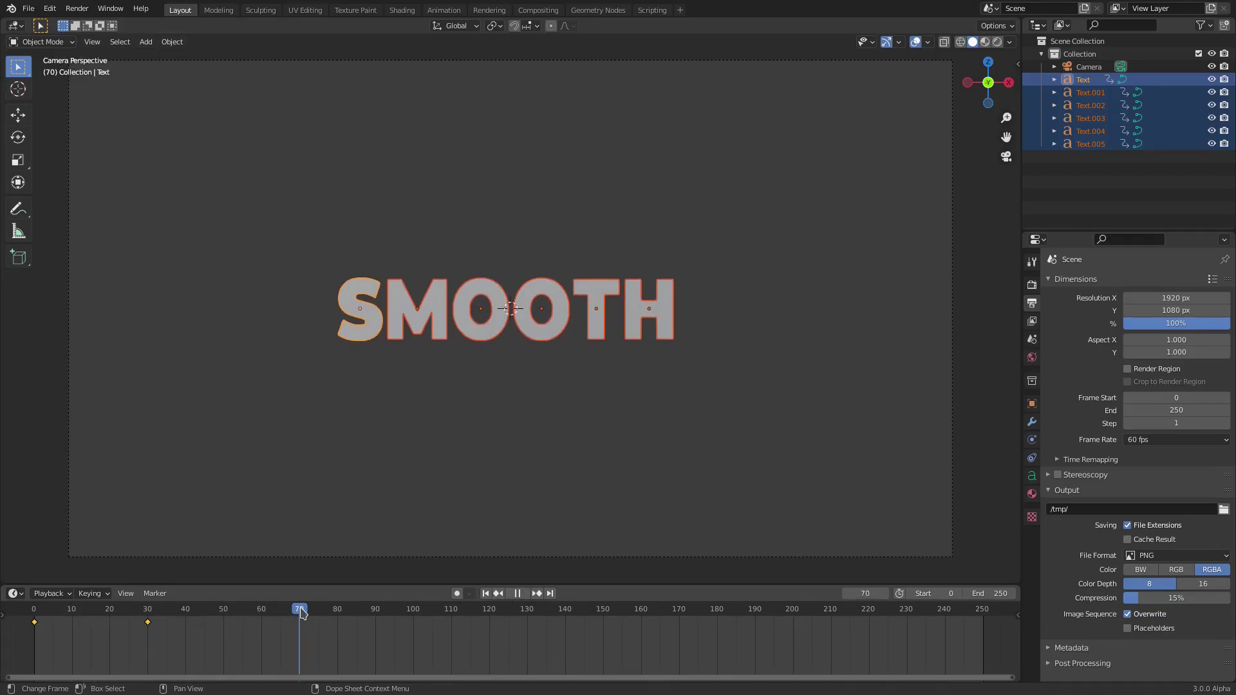
key("i")
left_click(523, 382)
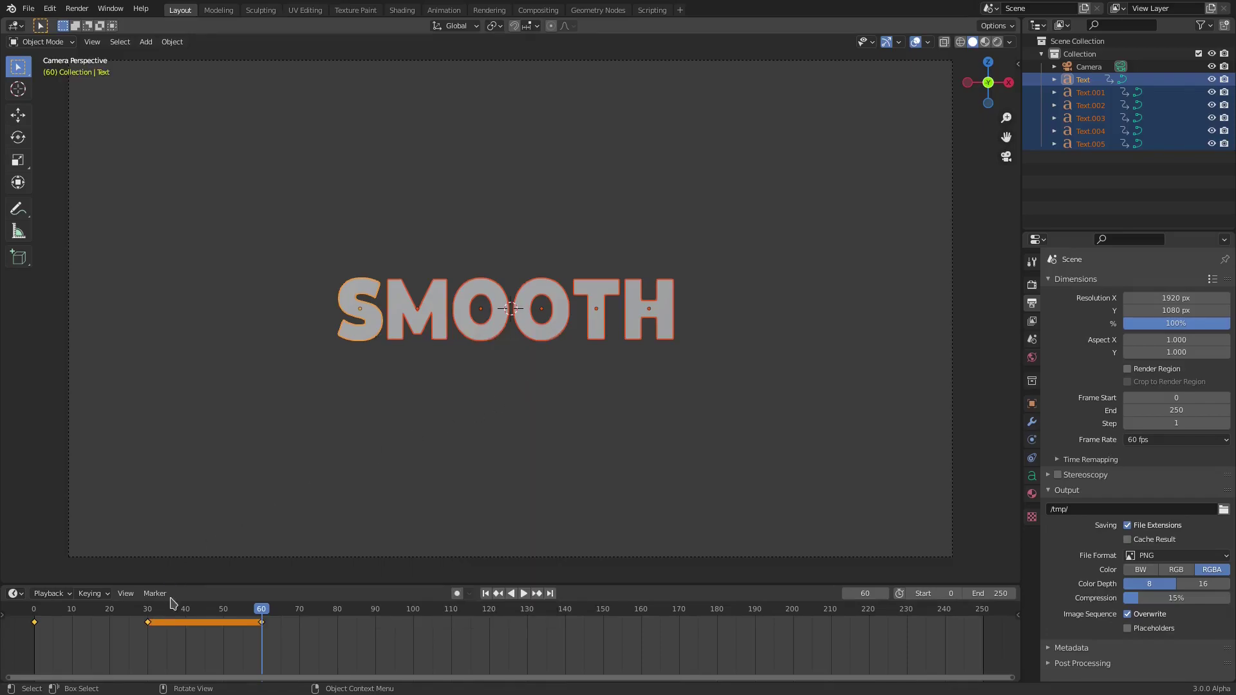
At frame 30, move all six letters slightly down along global Z, about 0.05 m, and insert a keyframe
scroll(560, 278, "up", 5)
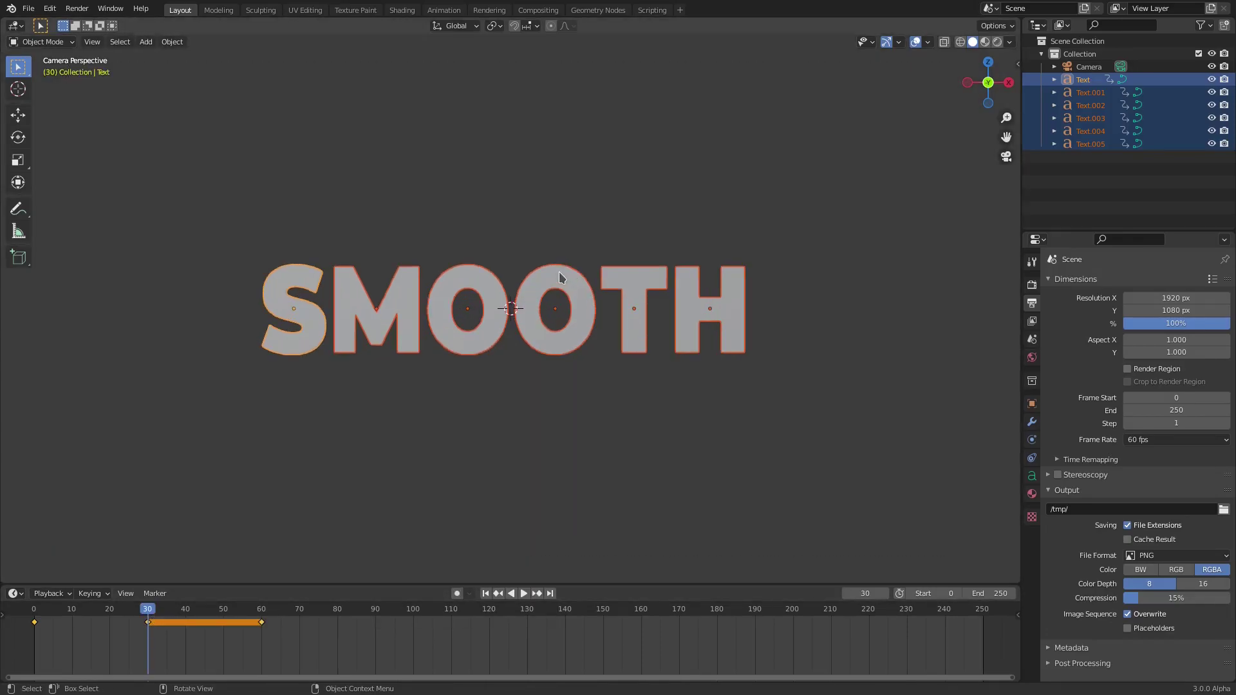
key("g")
key("z")
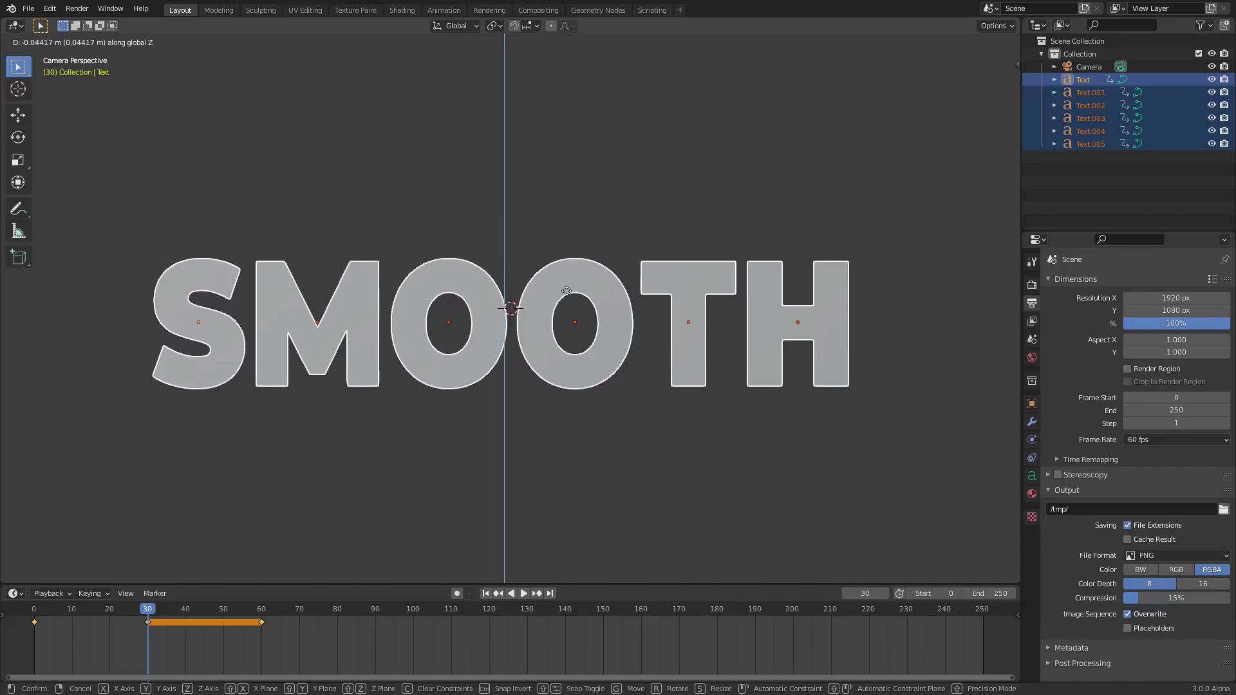
left_click(568, 295)
key("i")
left_click(568, 295)
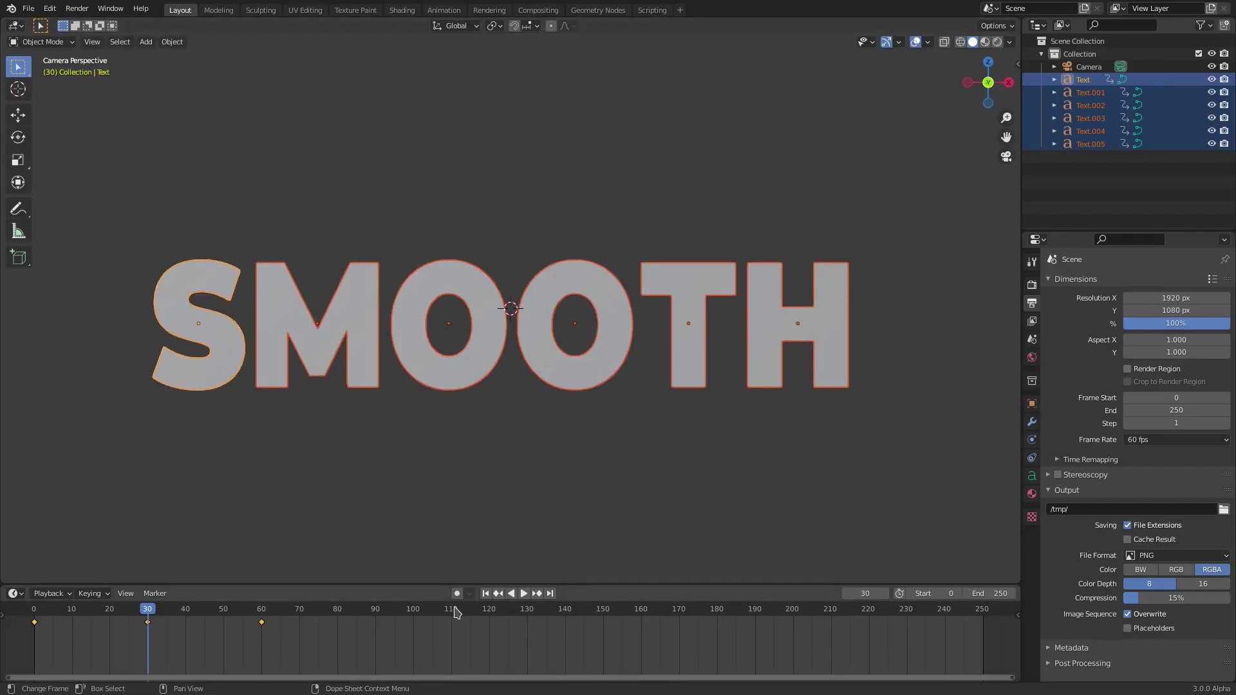
Play the three-keyframe animation repeatedly from the start, and return to the camera view
left_click(485, 593)
left_click(523, 593)
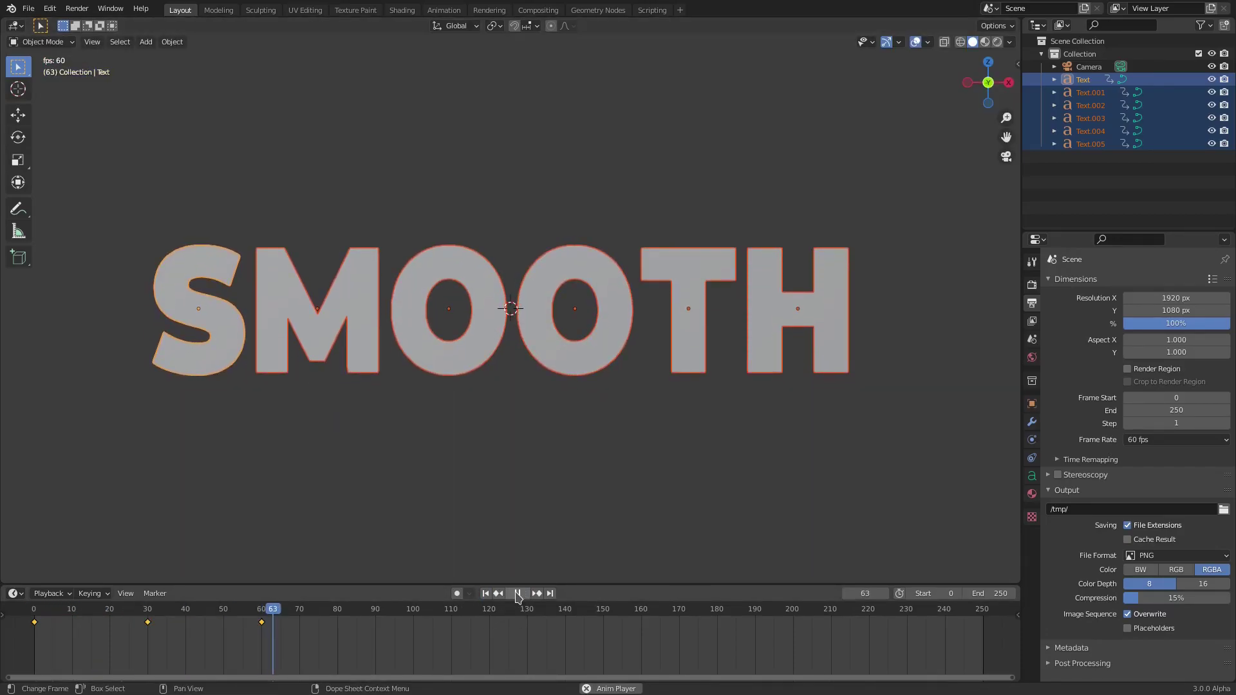
left_click(485, 593)
left_click(486, 593)
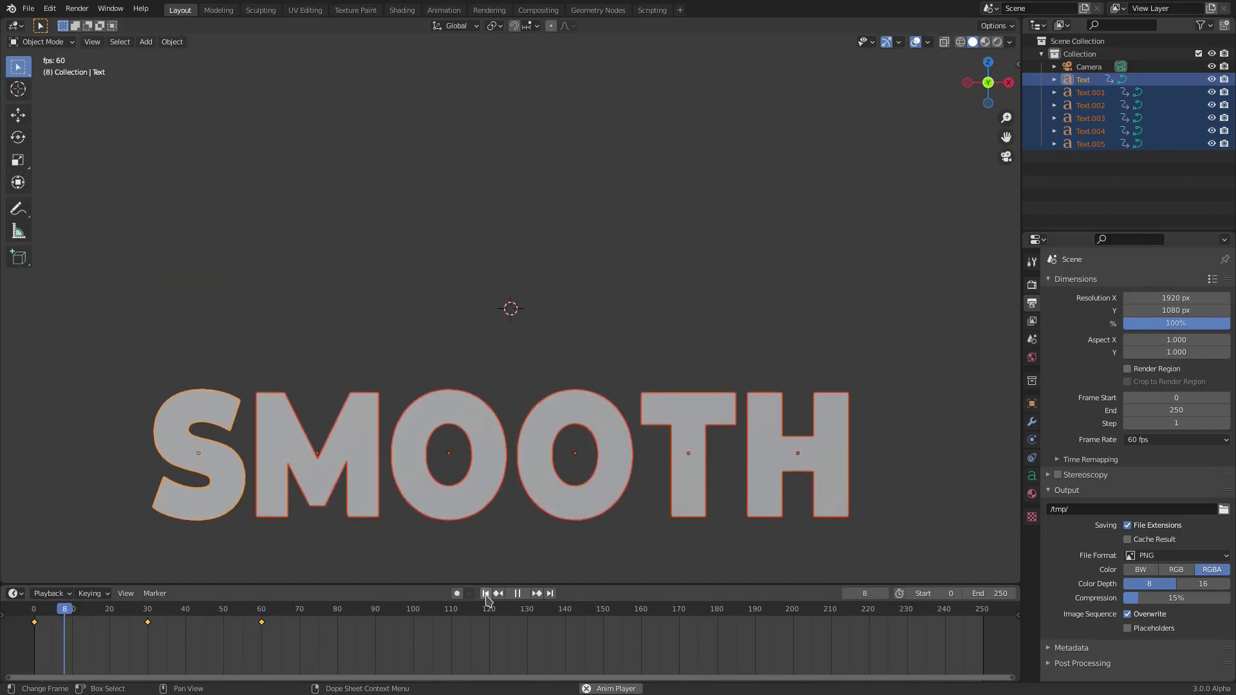
left_click(485, 593)
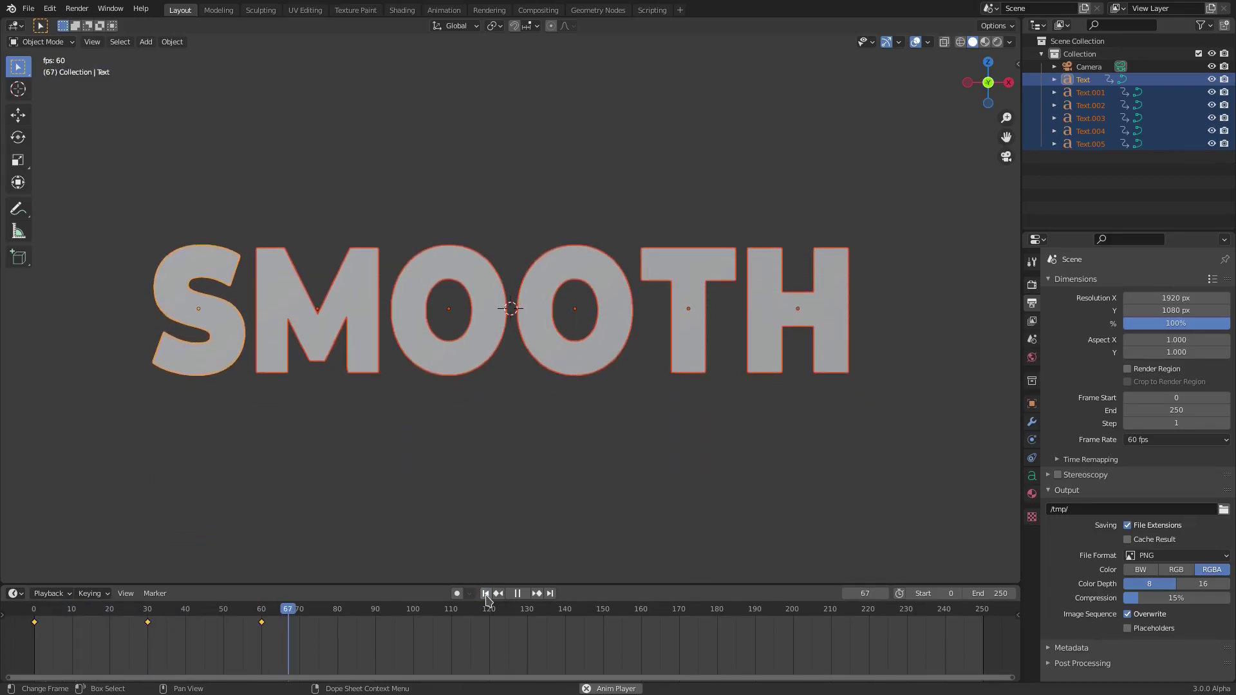
left_click(485, 593)
key("KP_0")
key("KP_1")
key("KP_0")
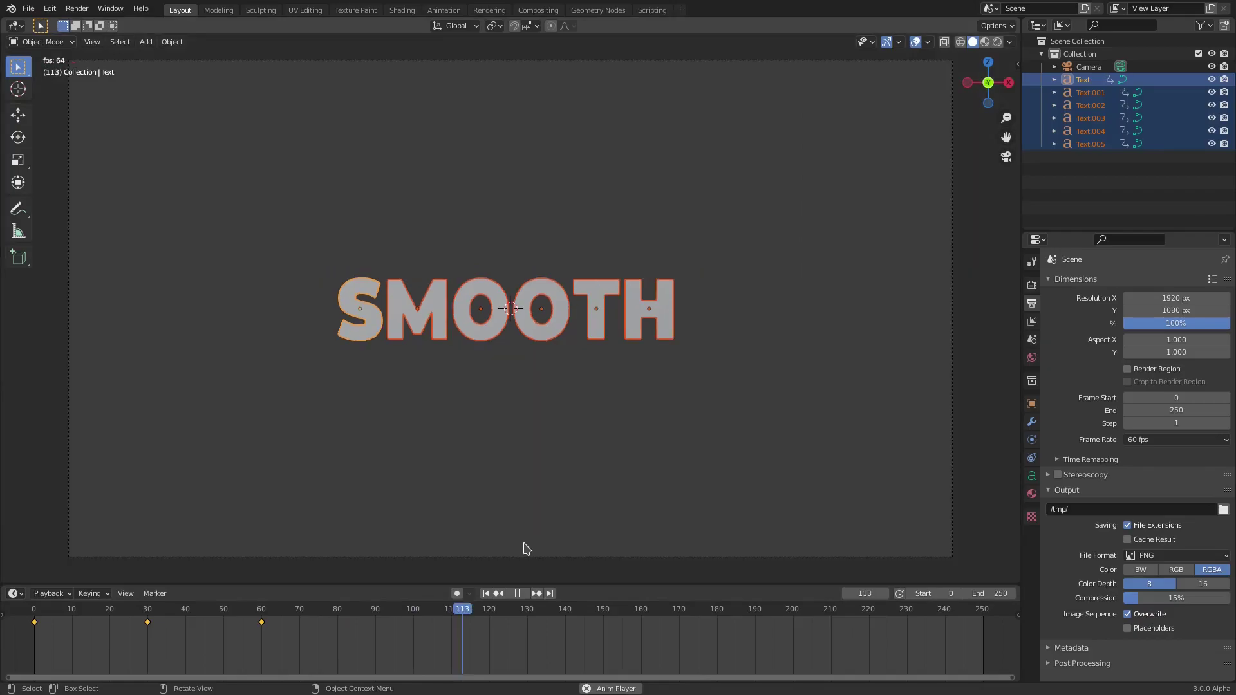
Delete the letters' keyframe at frame 30, and move the frame 60 keyframe to frame 30 and back to 60
left_click_drag(148, 610, 148, 612)
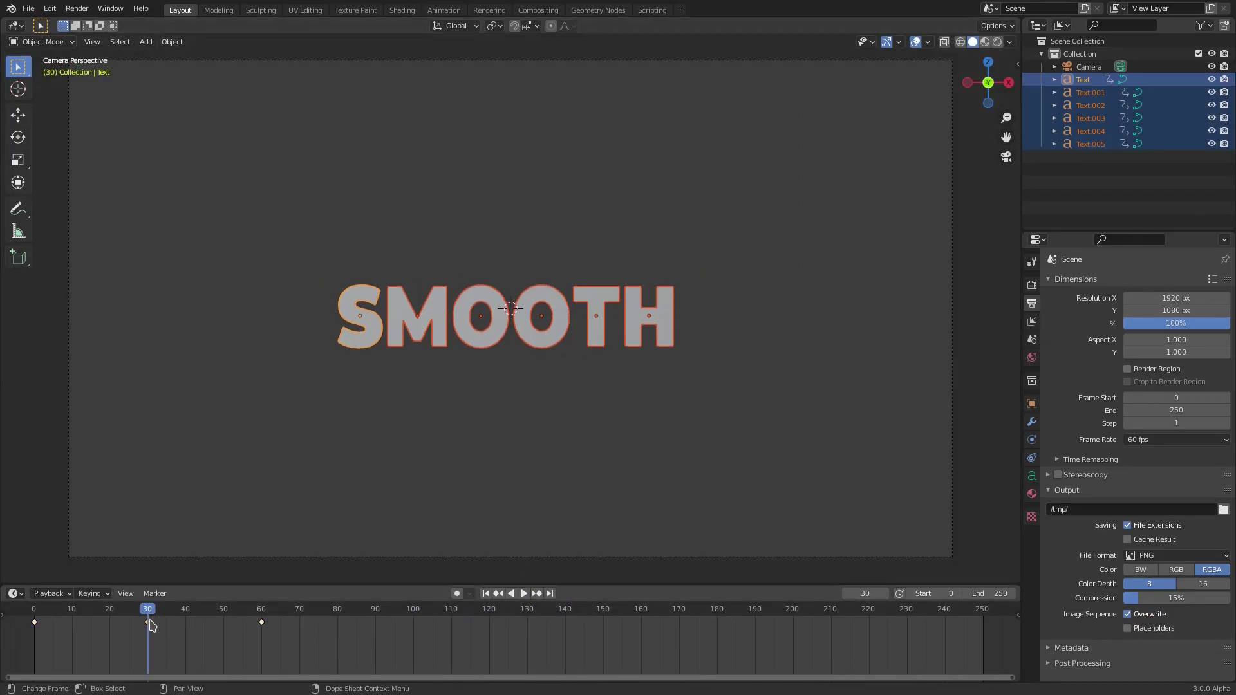
key("Delete")
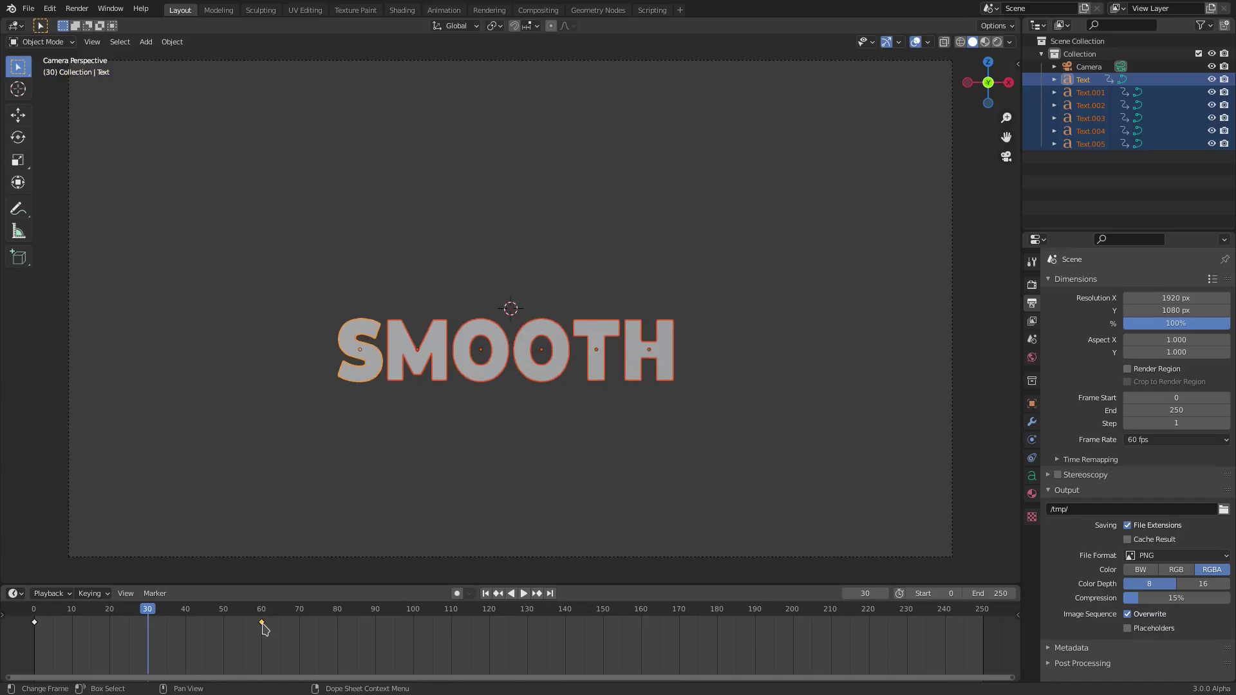
left_click_drag(262, 624, 148, 624)
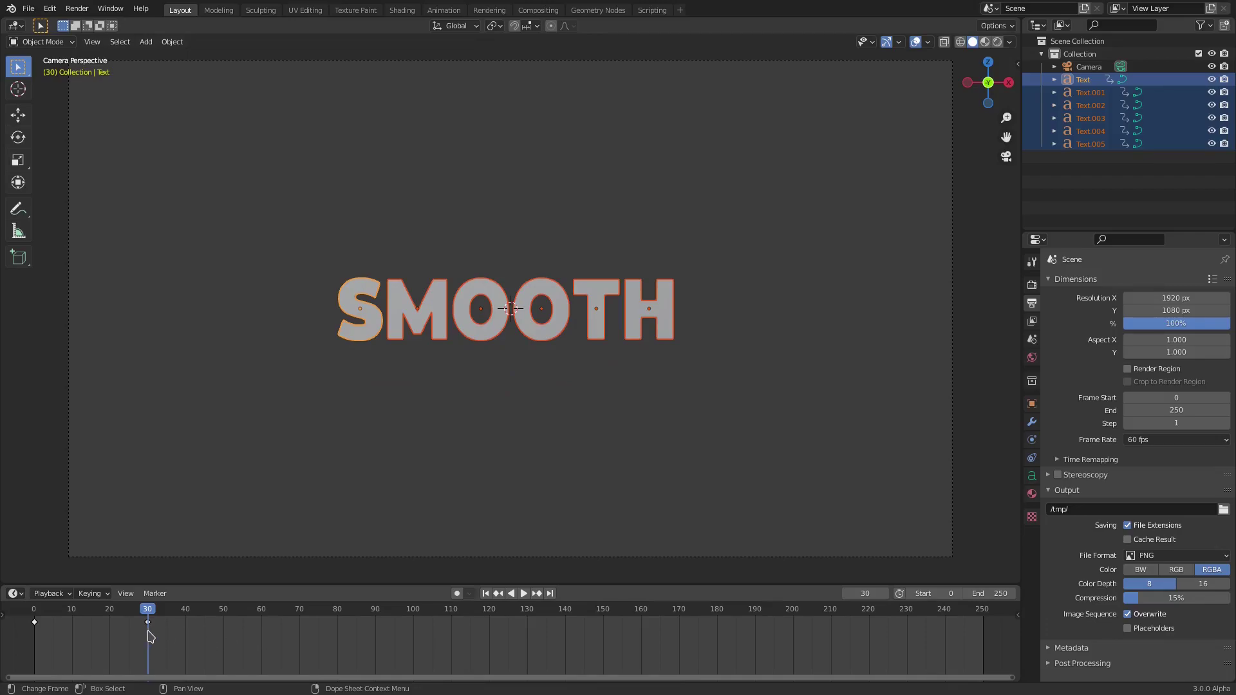
left_click_drag(148, 636, 261, 635)
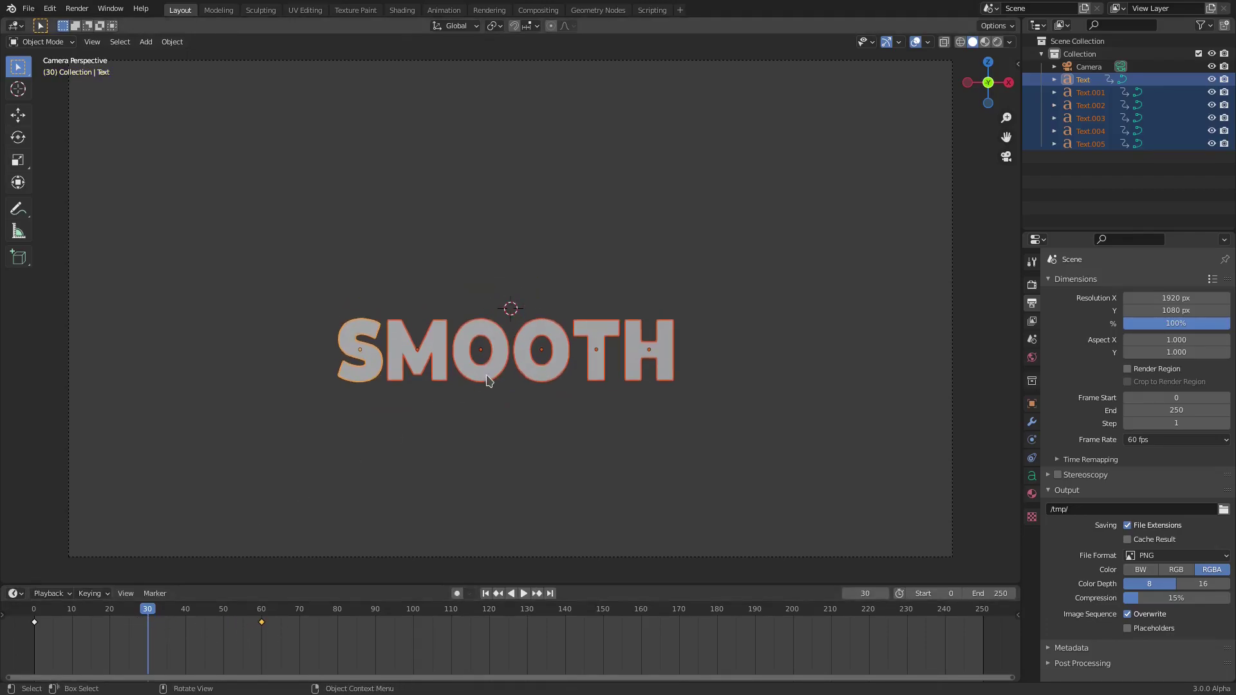
At frame 30, raise all six letters about 0.42 m along global Z and insert a keyframe
key("g")
key("z")
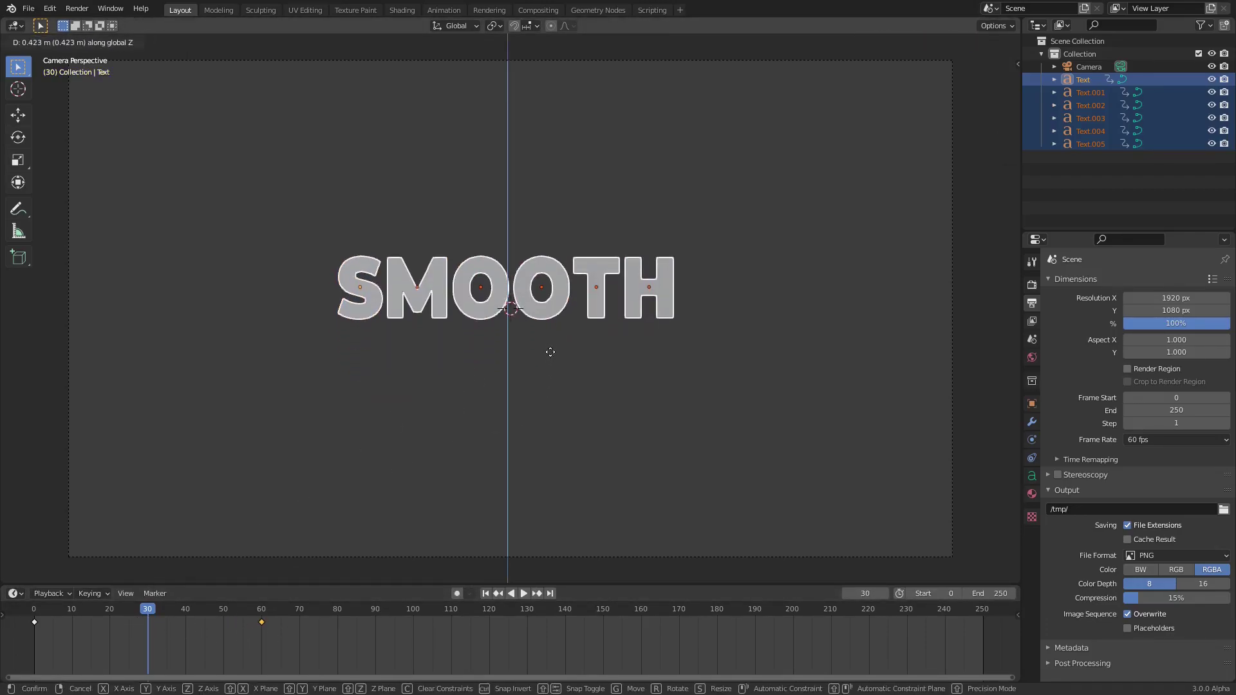
left_click(549, 350)
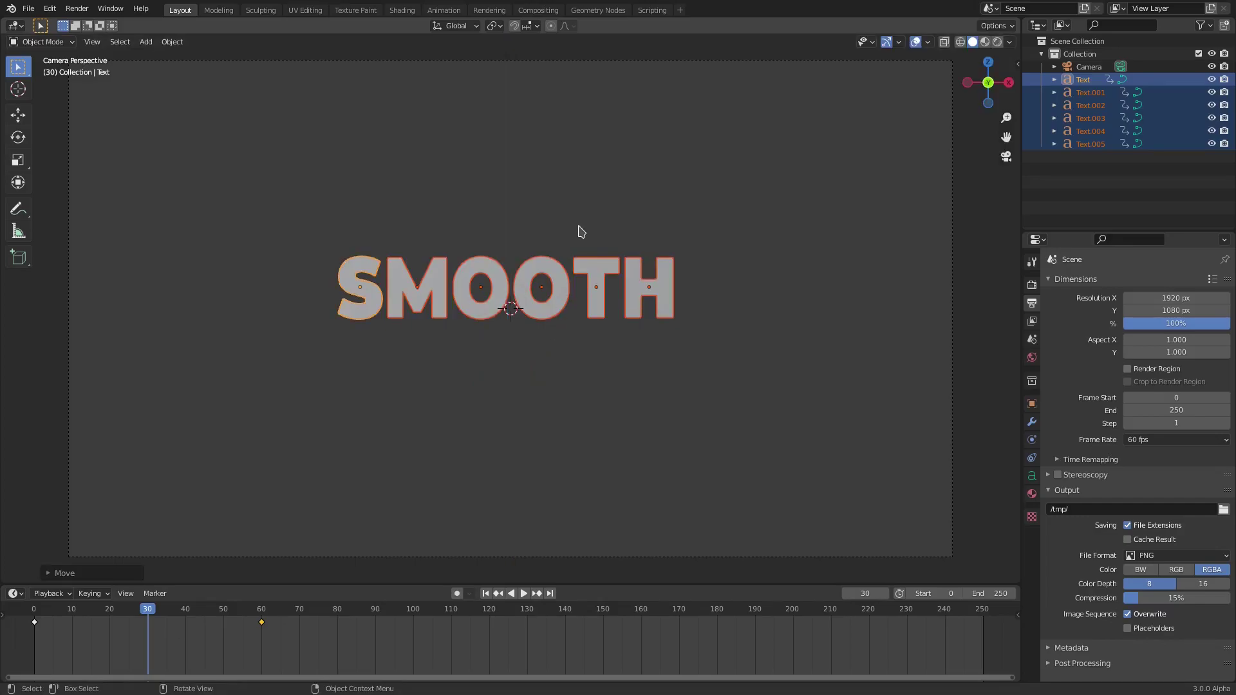
key("i")
left_click(594, 274)
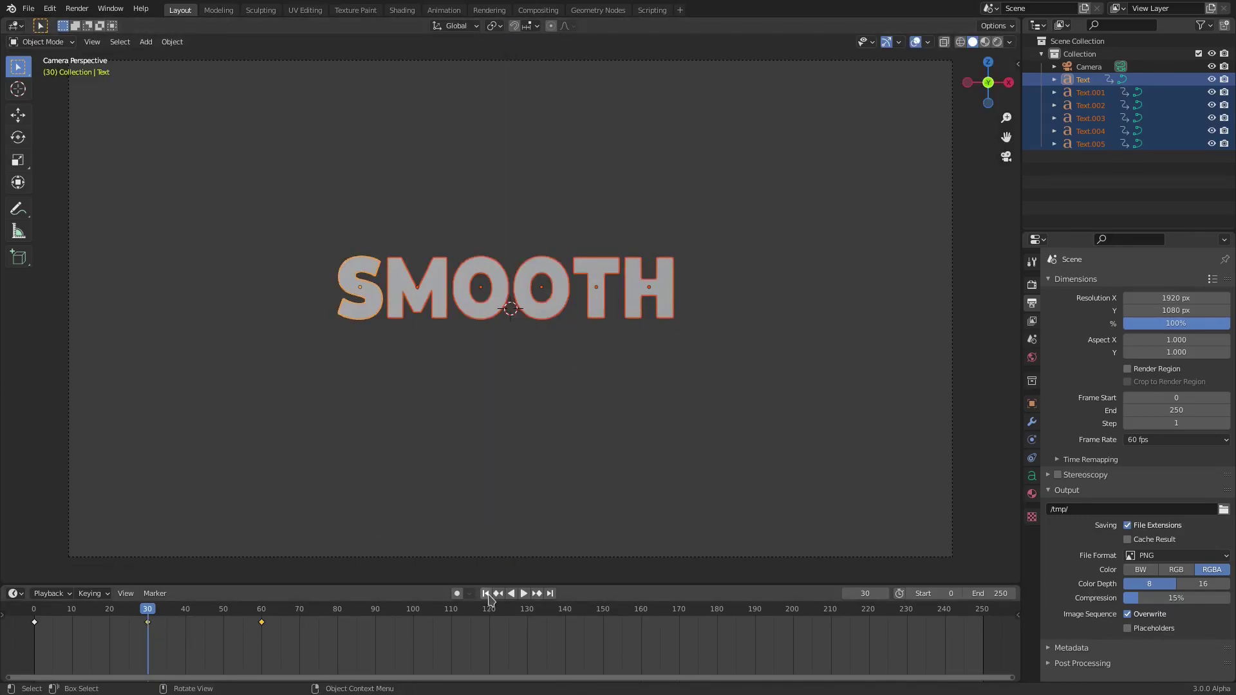
Play the overshoot animation from the start, and scrub between frames 30 and 60 to inspect the settling movement
key("shift+Left")
left_click(523, 593)
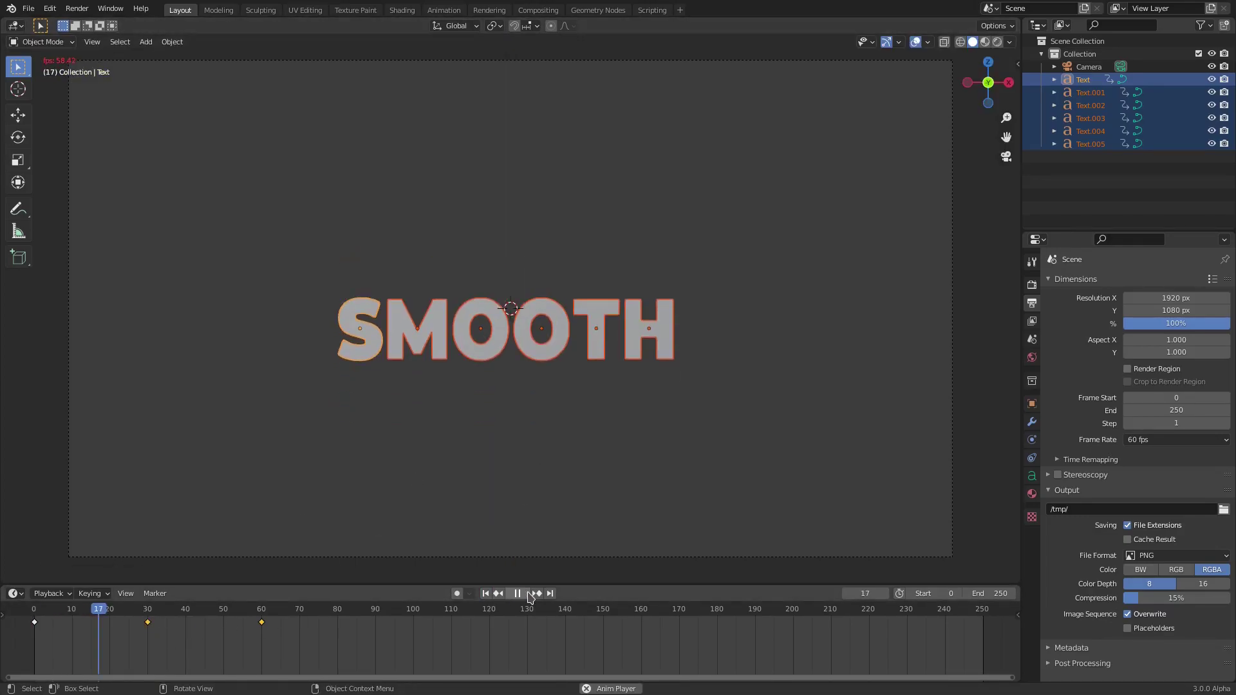
left_click(485, 592)
key("space")
key("space")
left_click_drag(185, 613, 215, 600)
key("space")
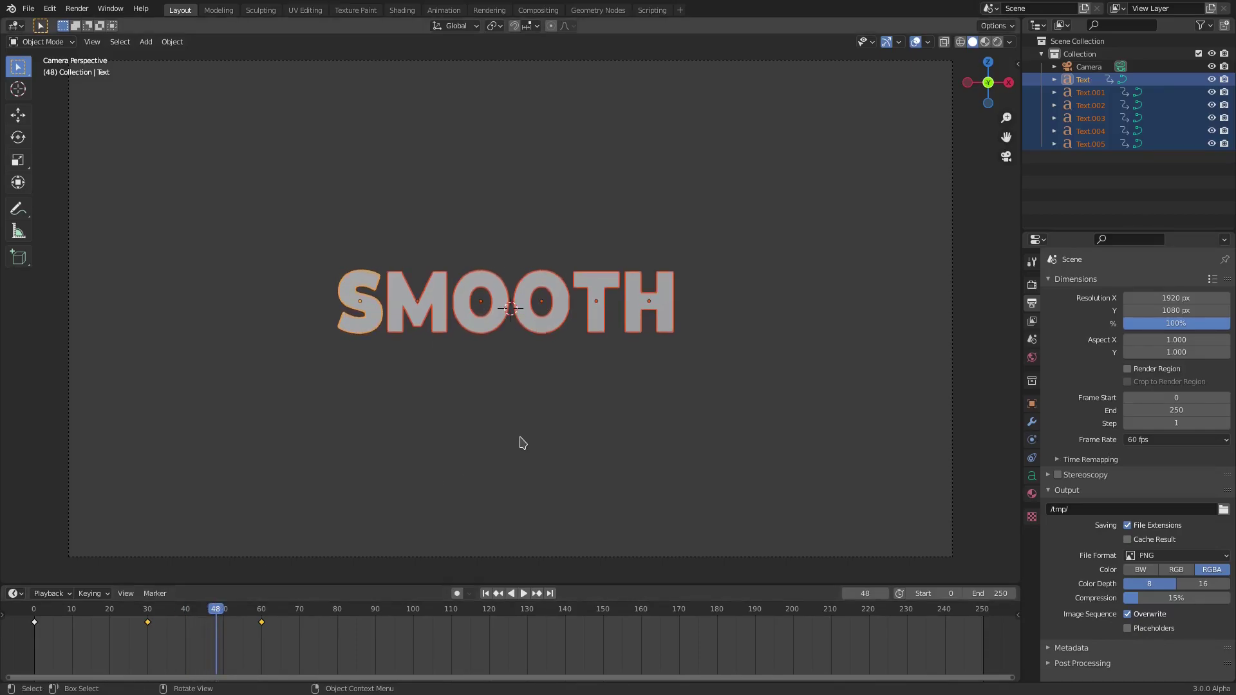
Try adding an extra keyframe at frame 48 by duplicating the frame 30 keyframe and raising the letters along global Z
key("g")
key("z")
right_click(526, 425)
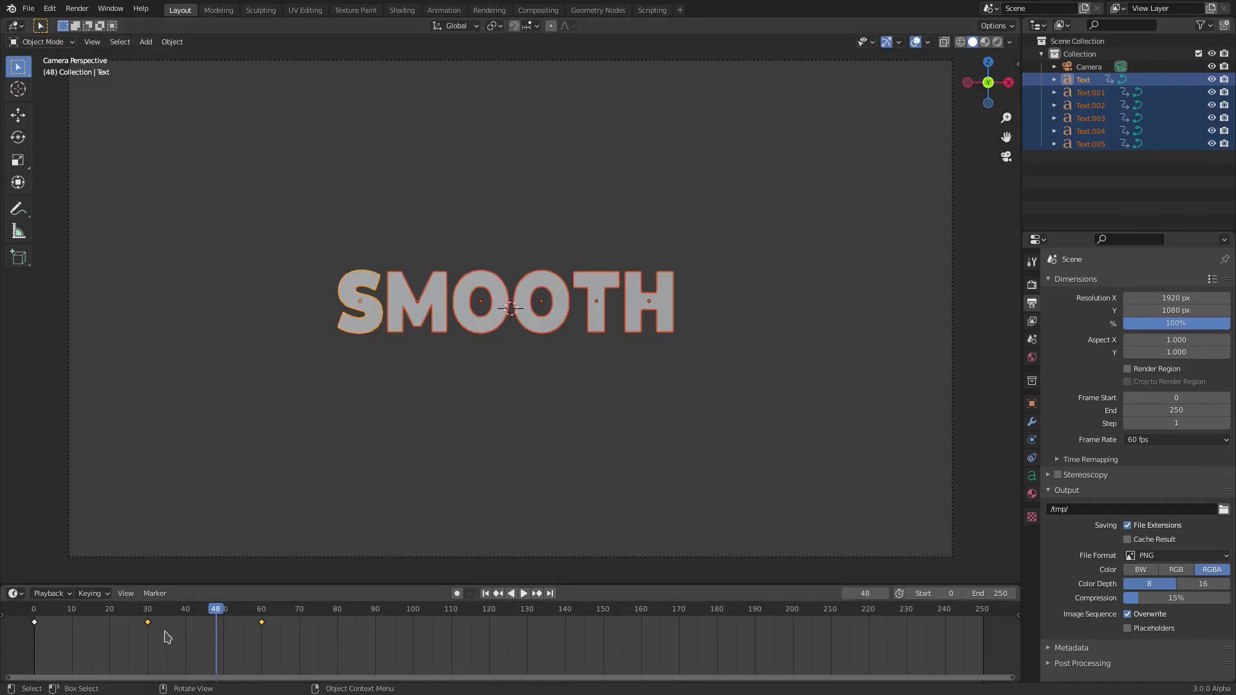
left_click(148, 621)
key("shift+d")
left_click(220, 627)
key("g")
key("z")
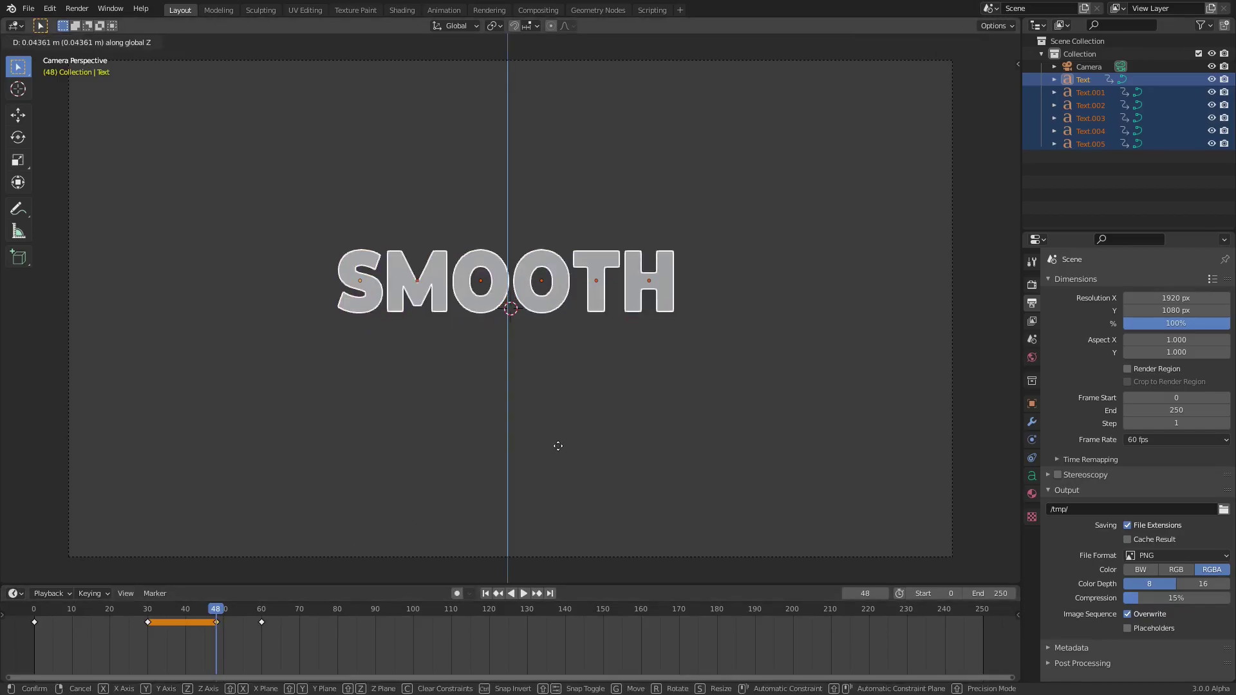
left_click(557, 448)
key("i")
left_click(557, 449)
Play the letter animation repeatedly from the start and stop it
key("ctrl+shift+space")
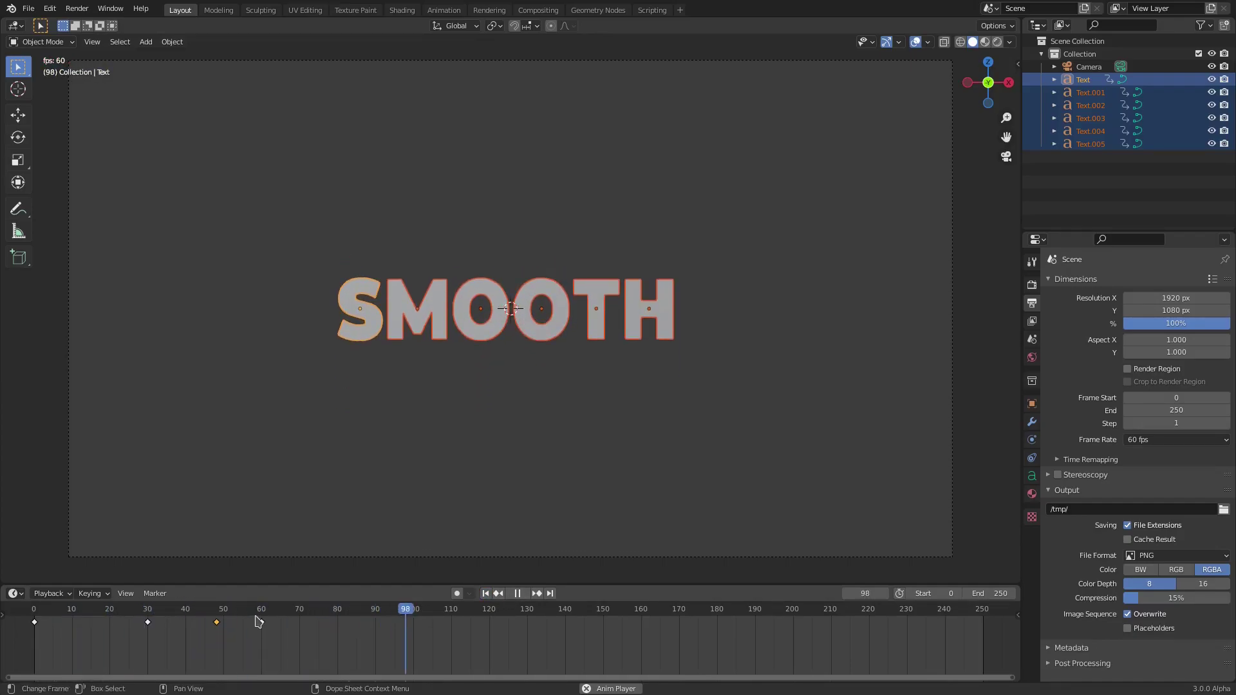
left_click(486, 594)
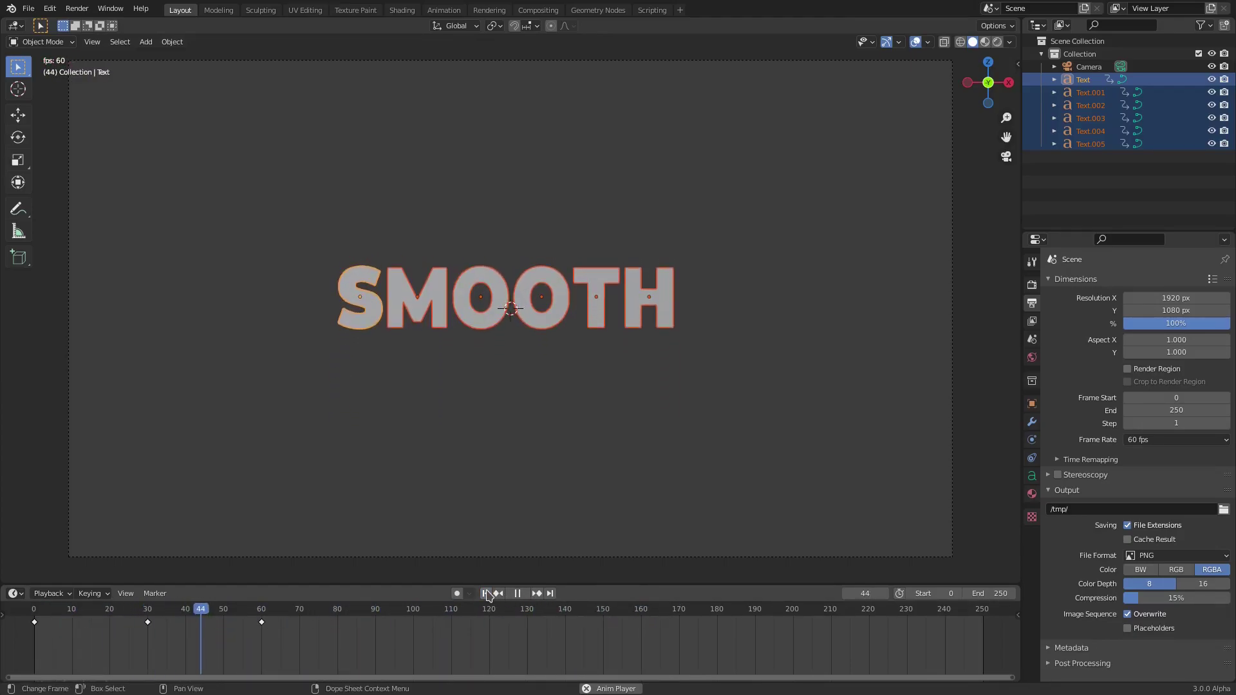
left_click(486, 594)
key("space")
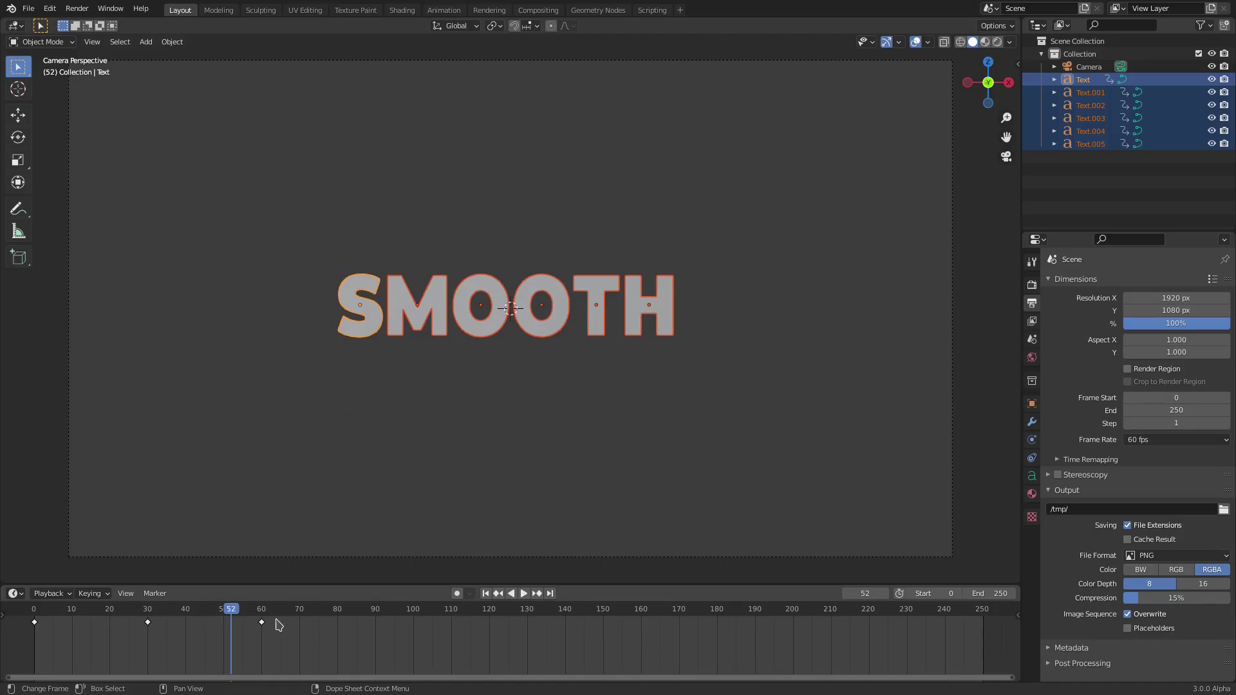
Move the letters' frame 60 keyframe to frame 40 and play the animation from the start
left_click_drag(262, 622, 186, 623)
left_click(486, 593)
key("space")
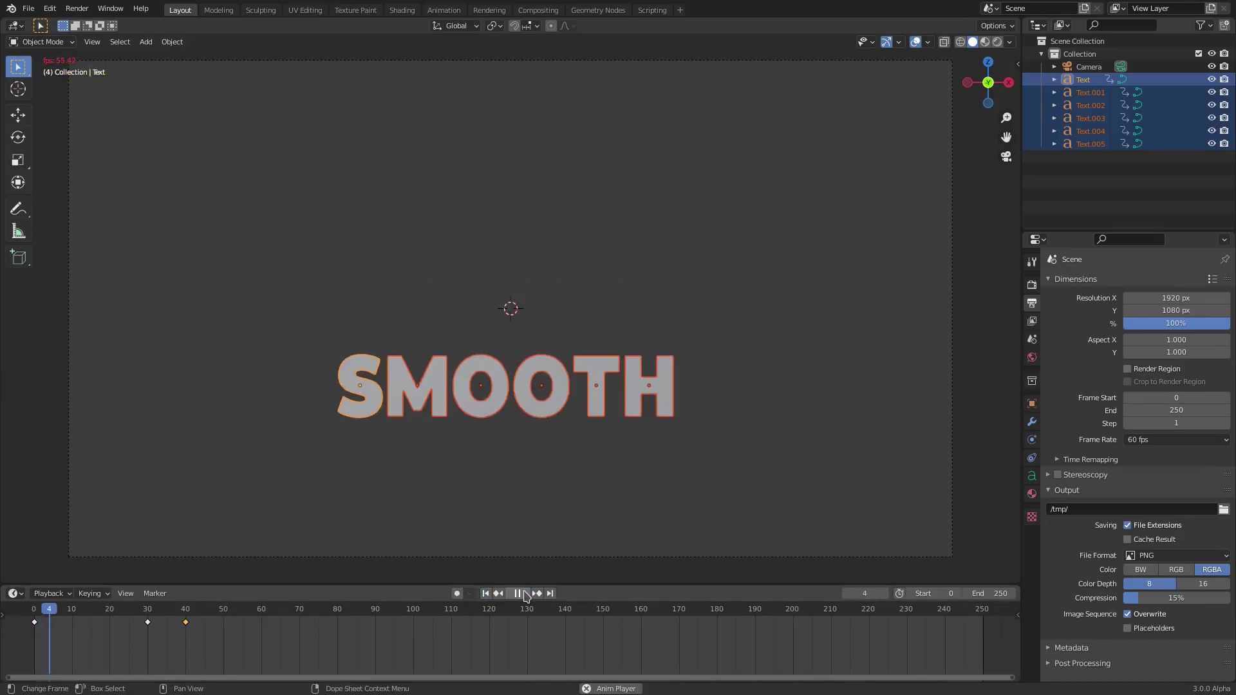
left_click(486, 594)
key("space")
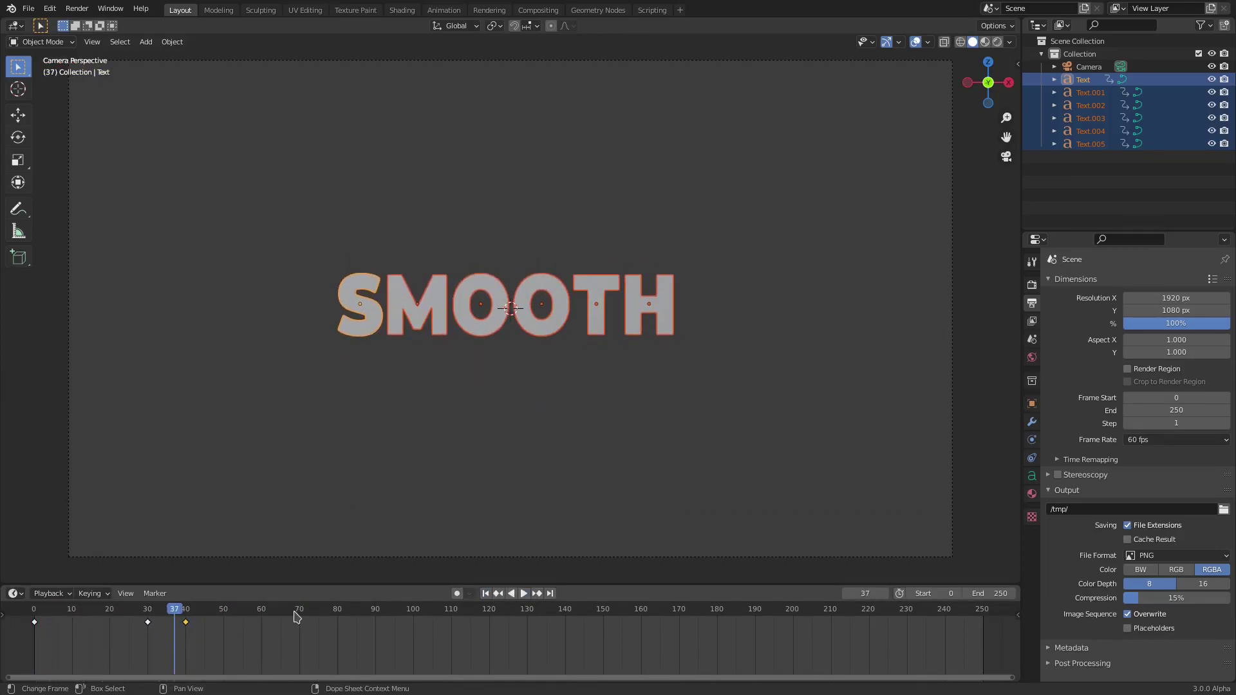
Move the letters' frame 30 keyframe to frame 10, preview the animation, and shift the keyframe to frame 20
left_click_drag(183, 623, 72, 634)
left_click(486, 594)
key("space")
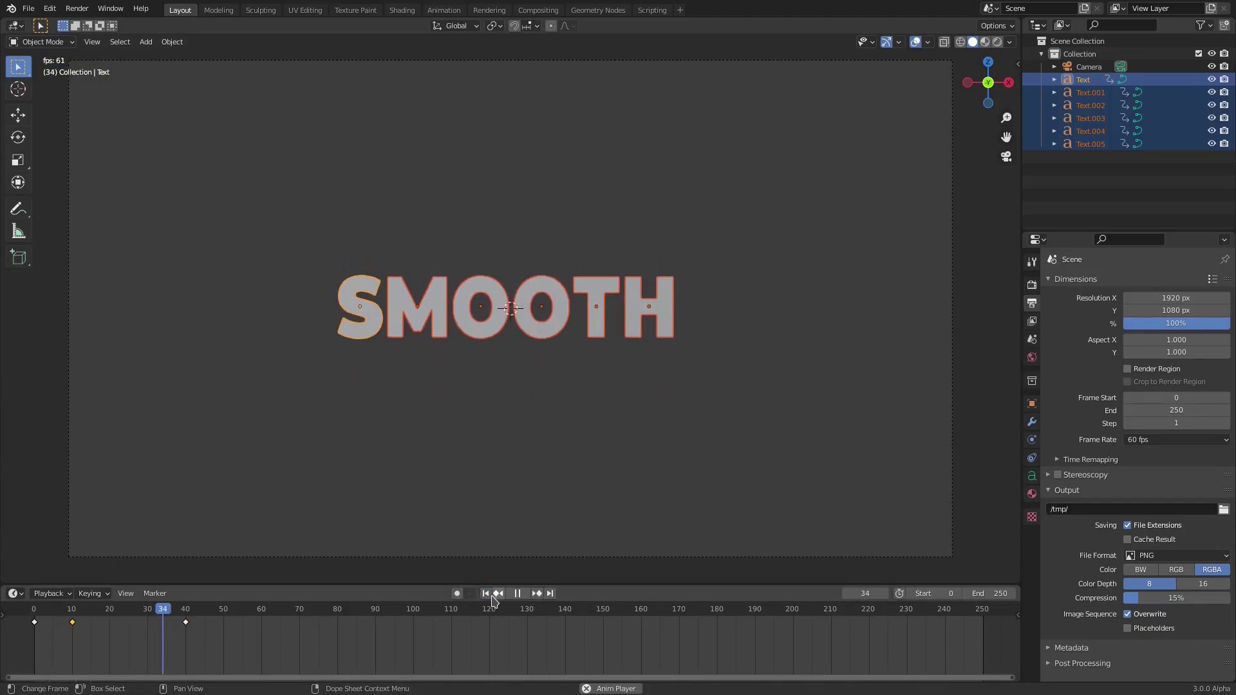
key("g")
left_click(160, 630)
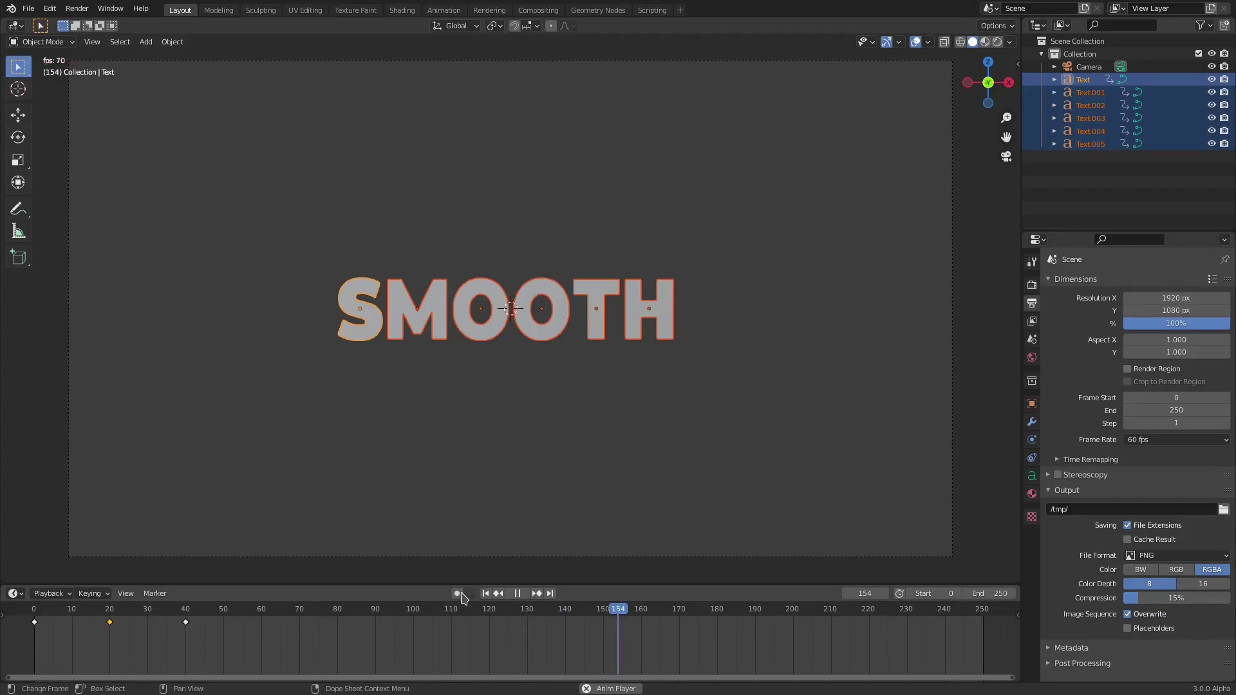
Move the letters' frame 40 keyframe to frame 60 and replay the animation from the start
left_click(185, 622)
key("g")
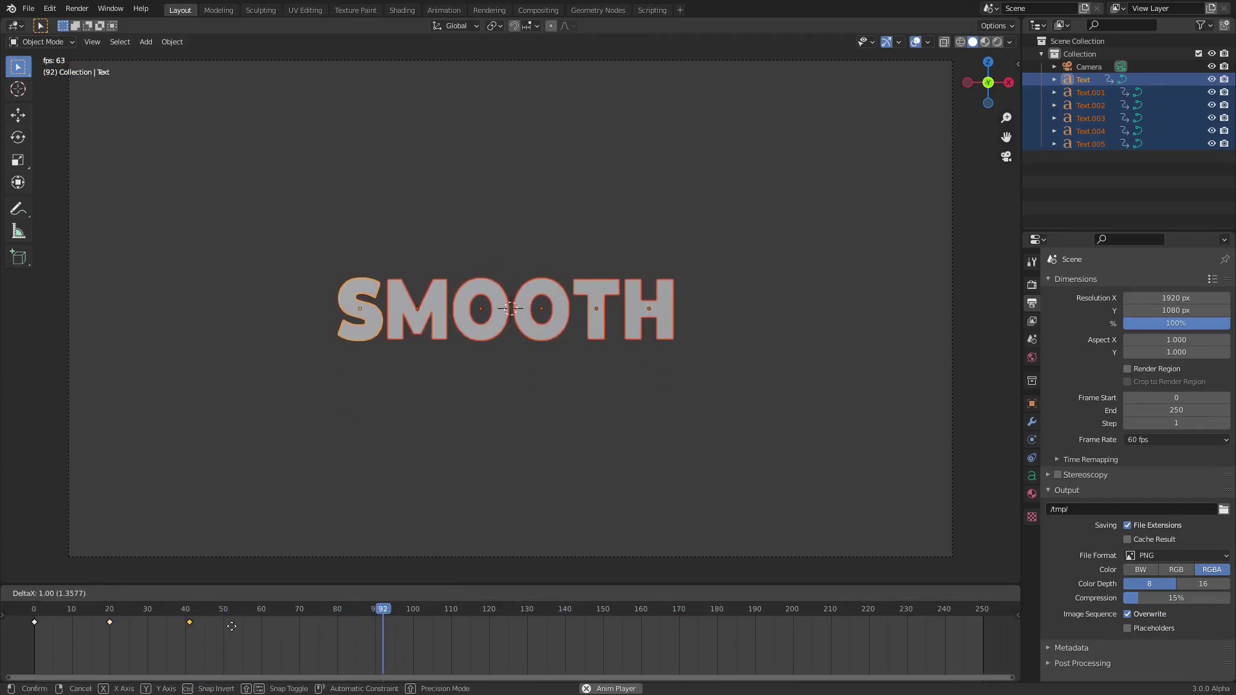
left_click(263, 628)
left_click(486, 594)
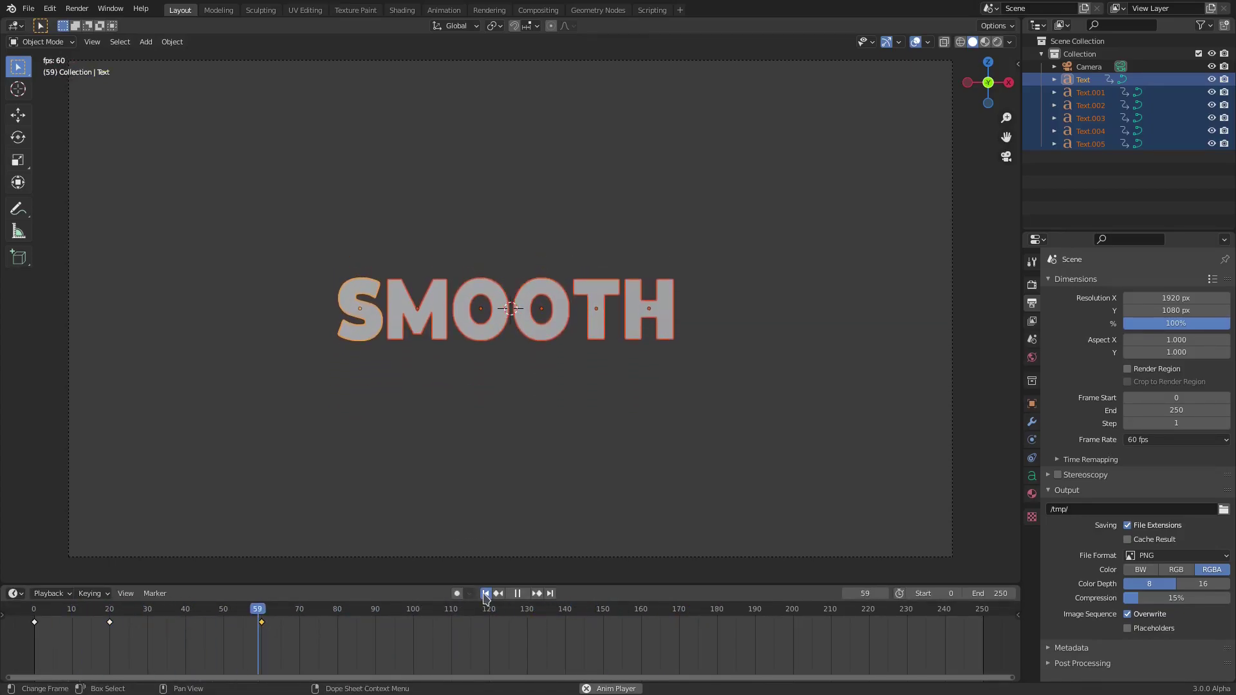
left_click(486, 593)
left_click(486, 594)
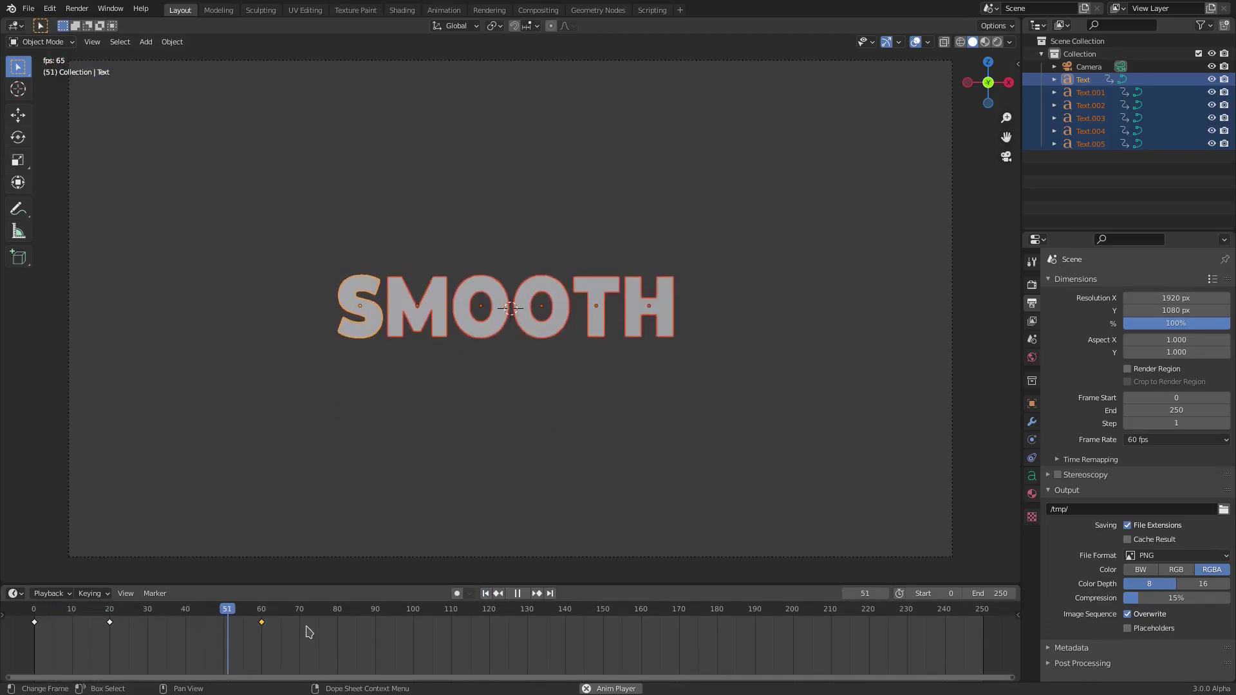
Shift the letters' frame 60 keyframe 10 frames earlier to frame 50 and replay the animation from the start
type("g-10")
key("Return")
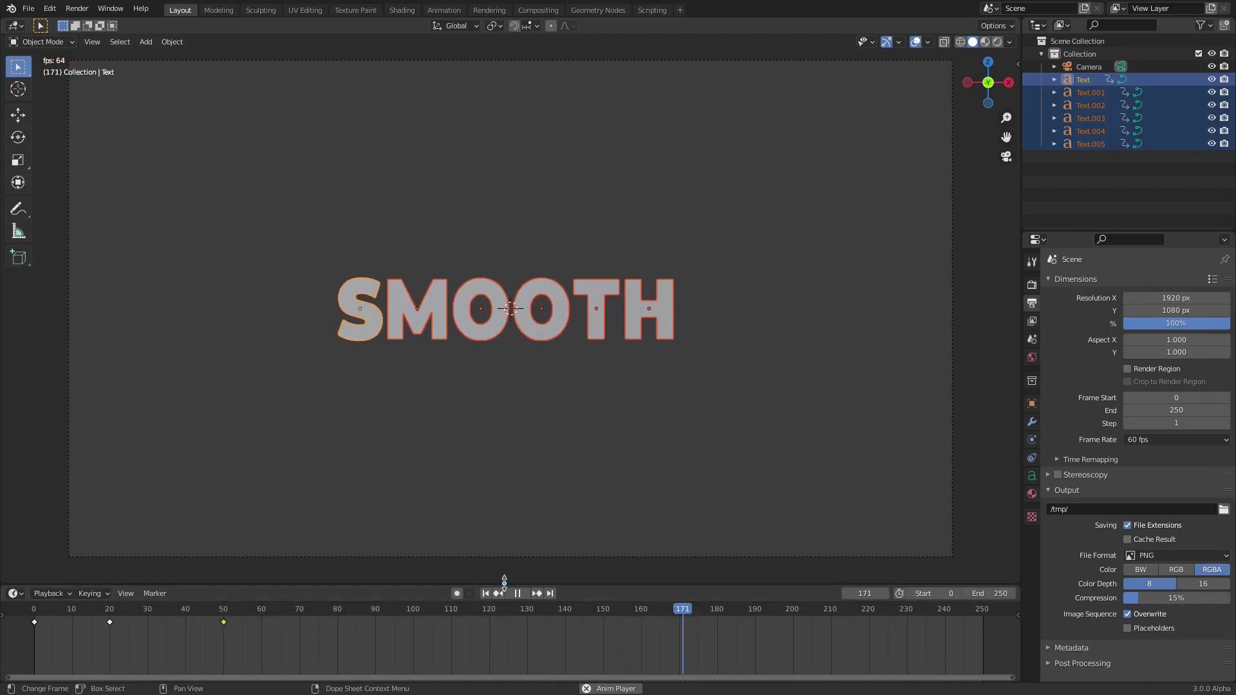
left_click(486, 594)
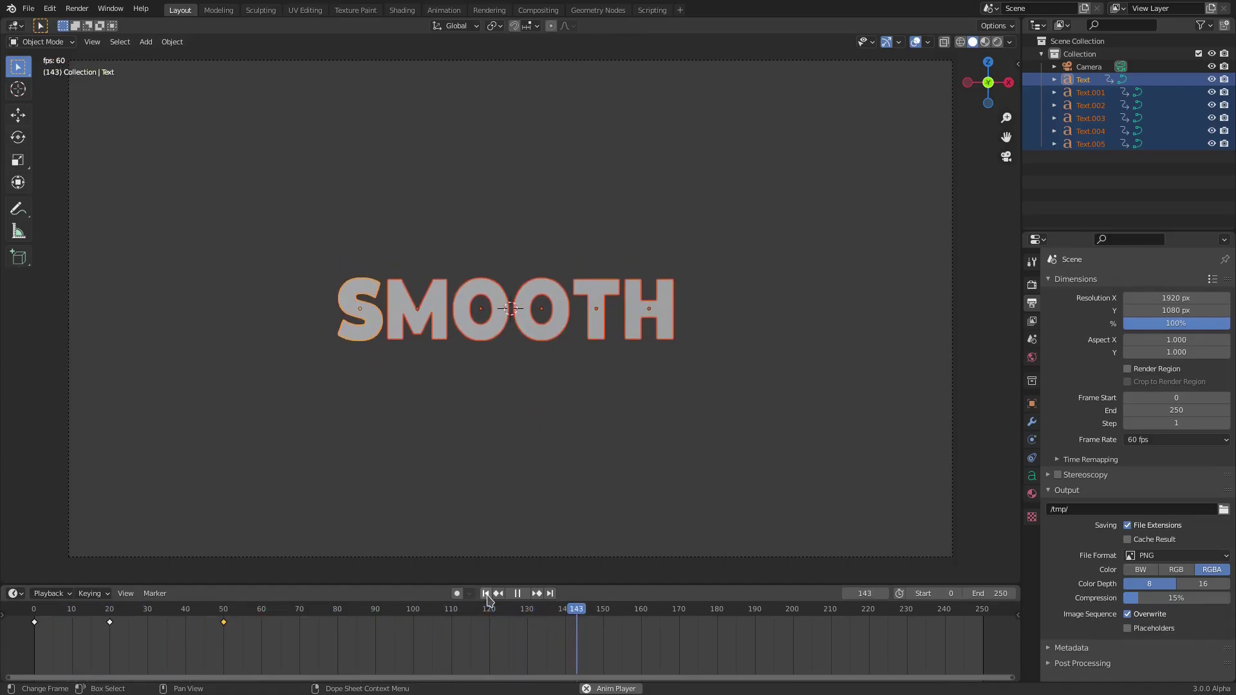
left_click(486, 594)
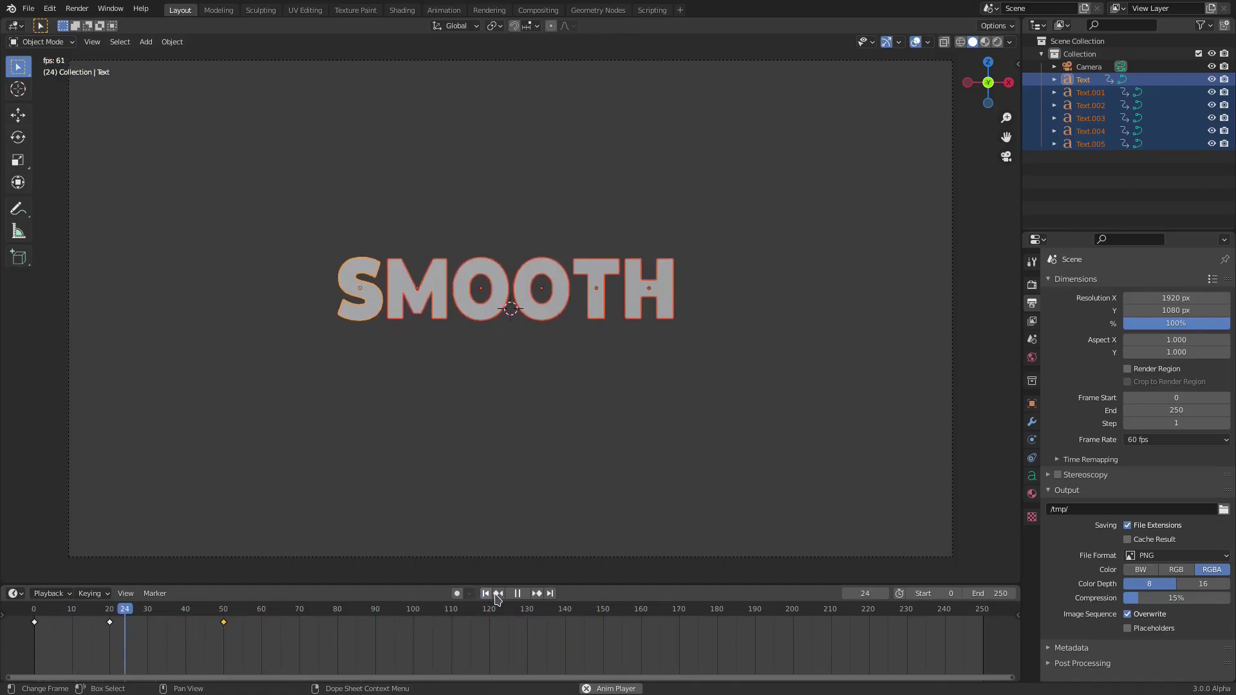
Inspect the letter positions at the keyframes on frames 0, 20 and 50, and play the animation from the start
left_click(36, 619)
key("space")
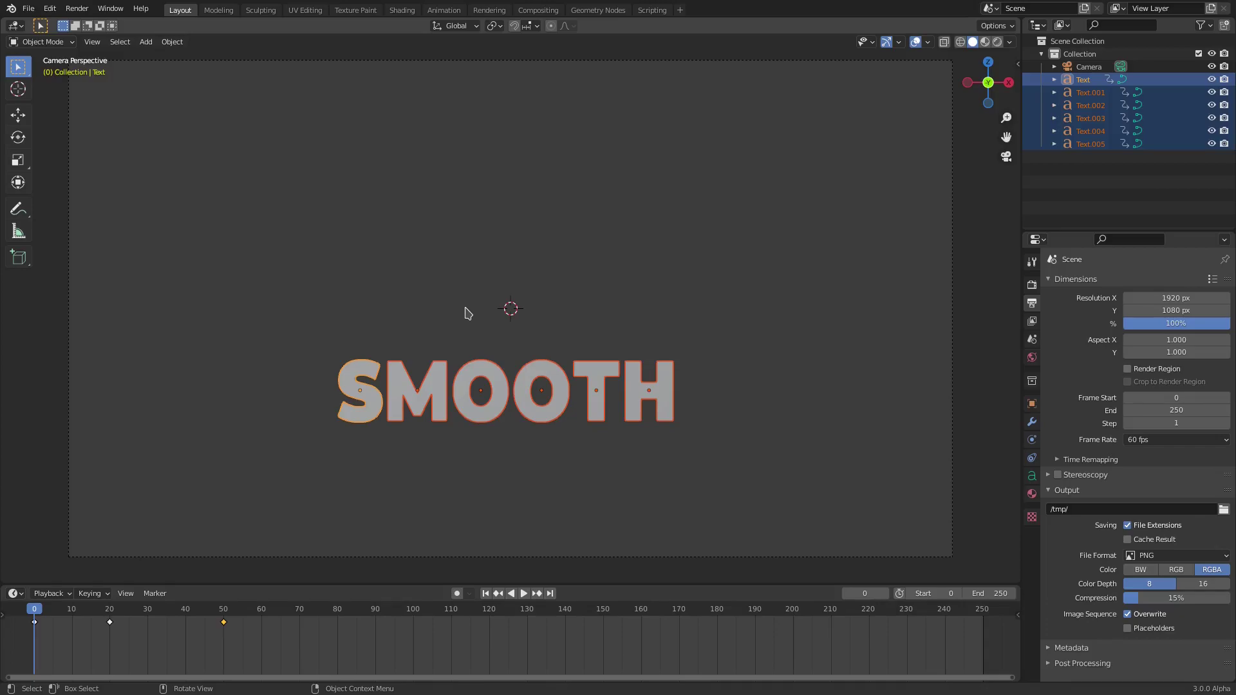
key("Up")
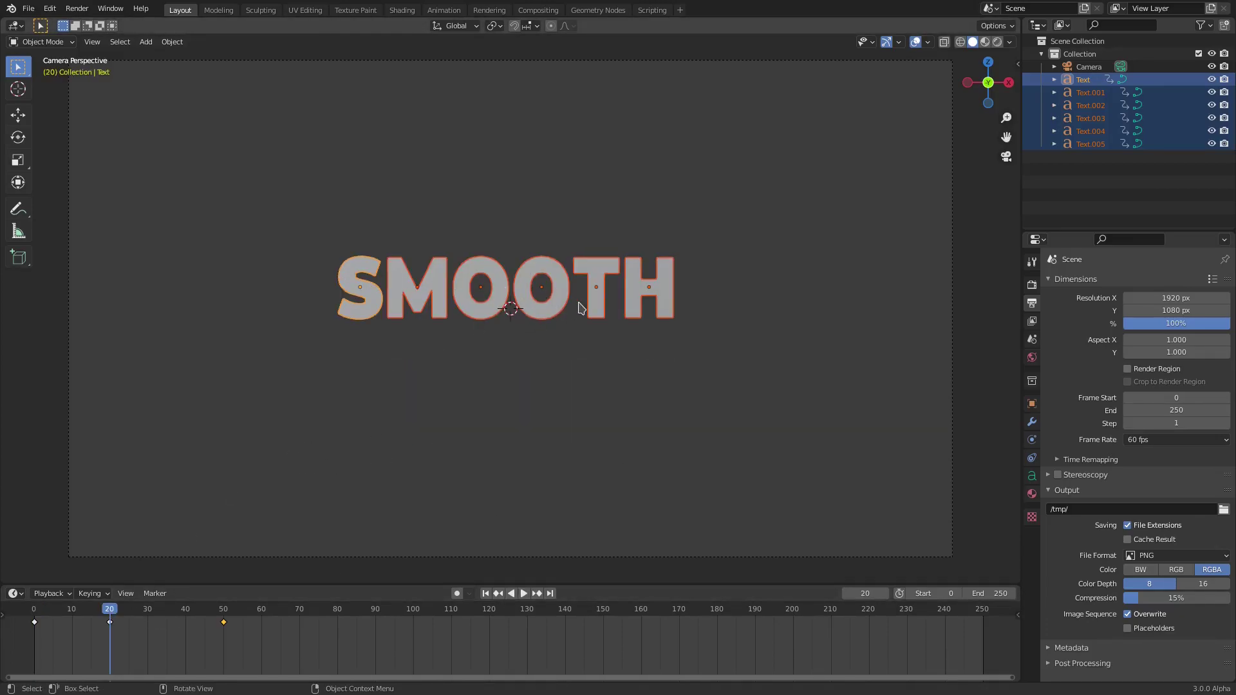
key("space")
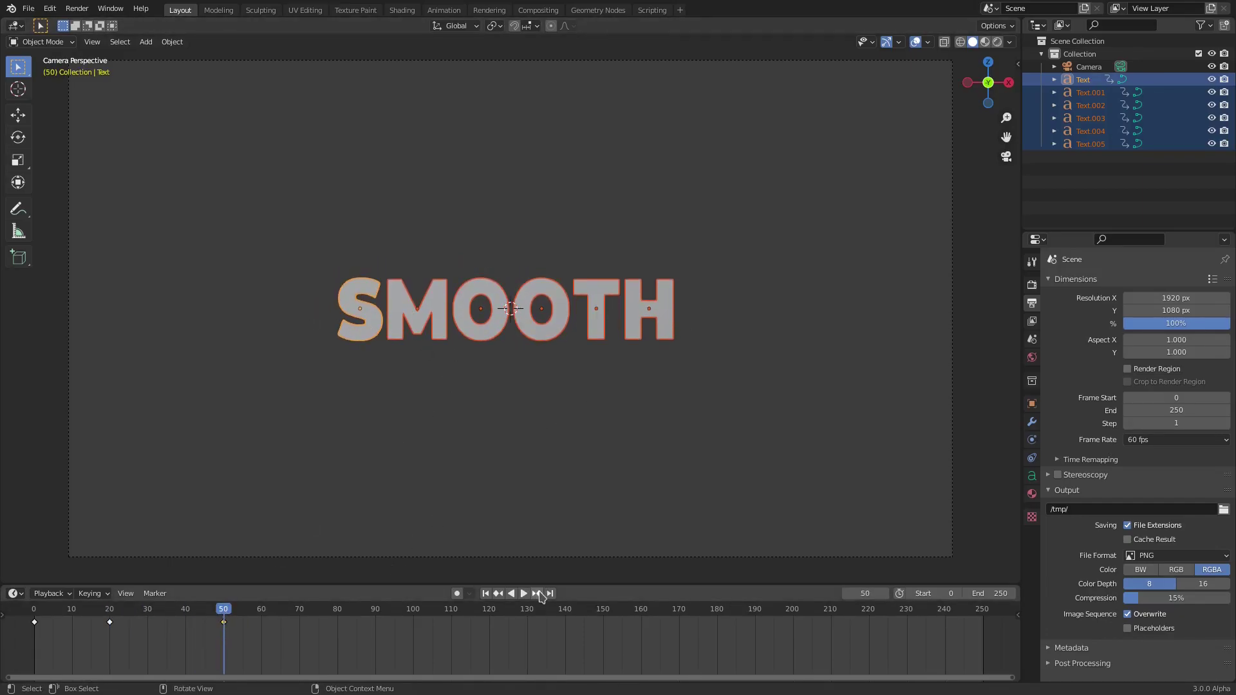
left_click(485, 593)
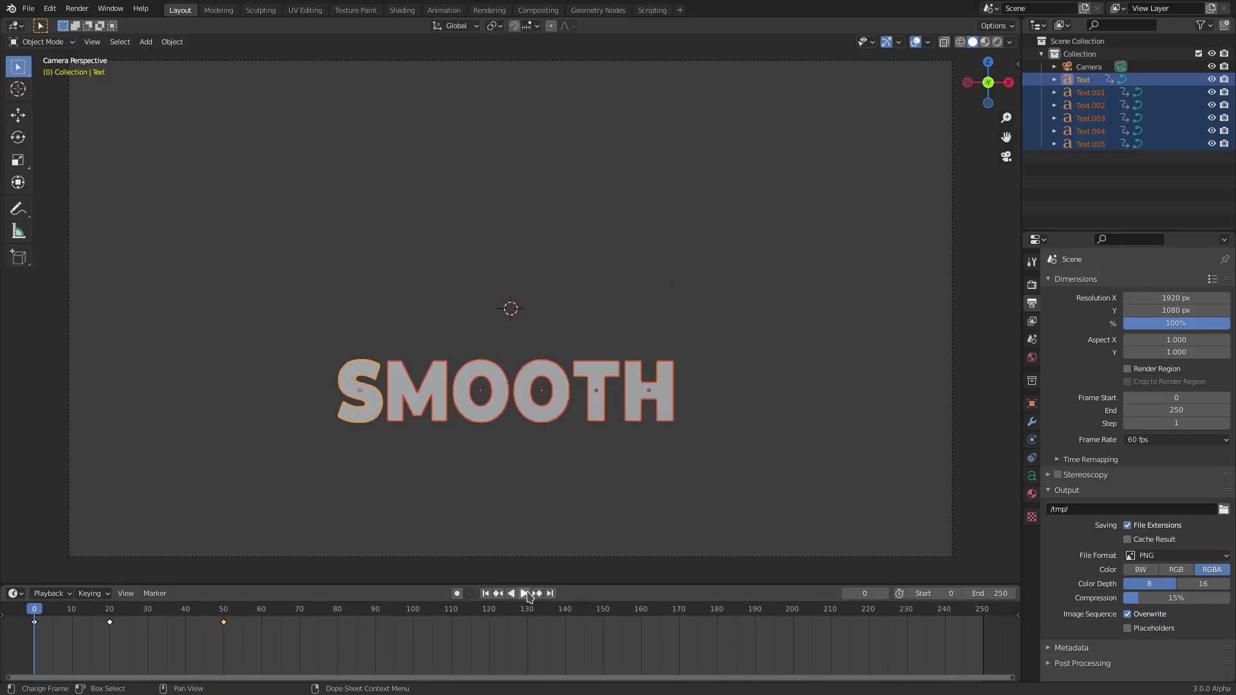
left_click(525, 593)
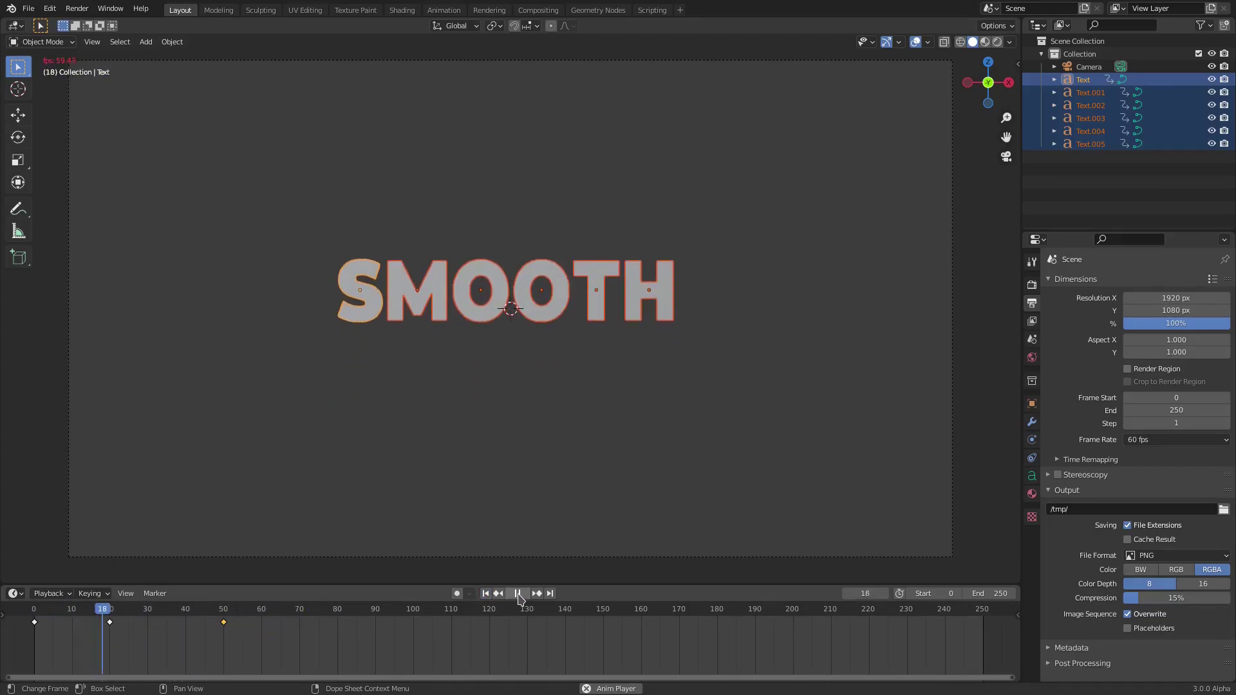
left_click(519, 595)
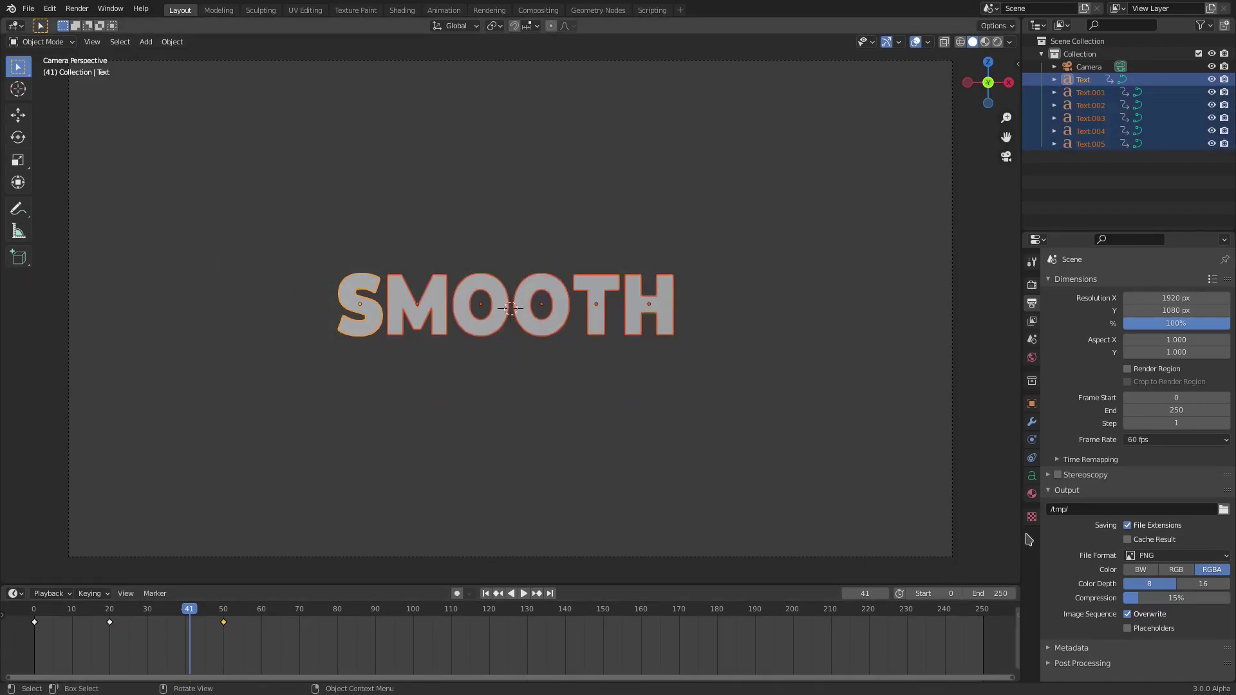
Switch the viewport to rendered shading and set the color management view transform to Standard
left_click(1032, 494)
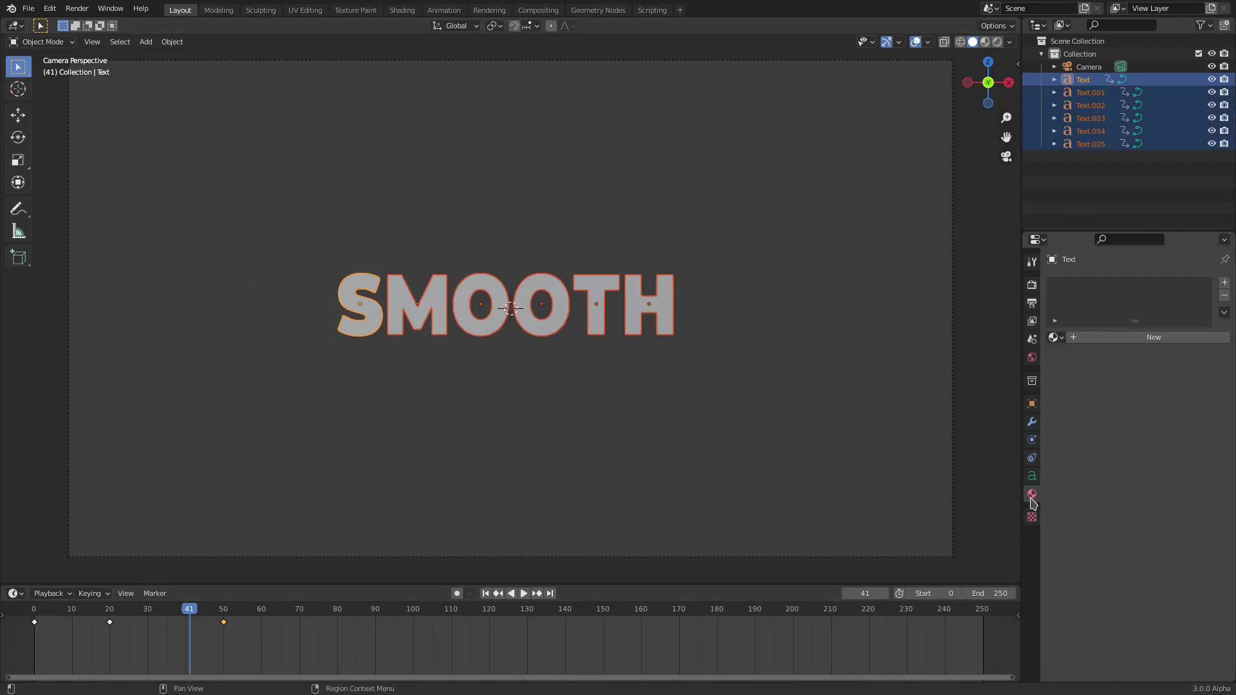
left_click(998, 42)
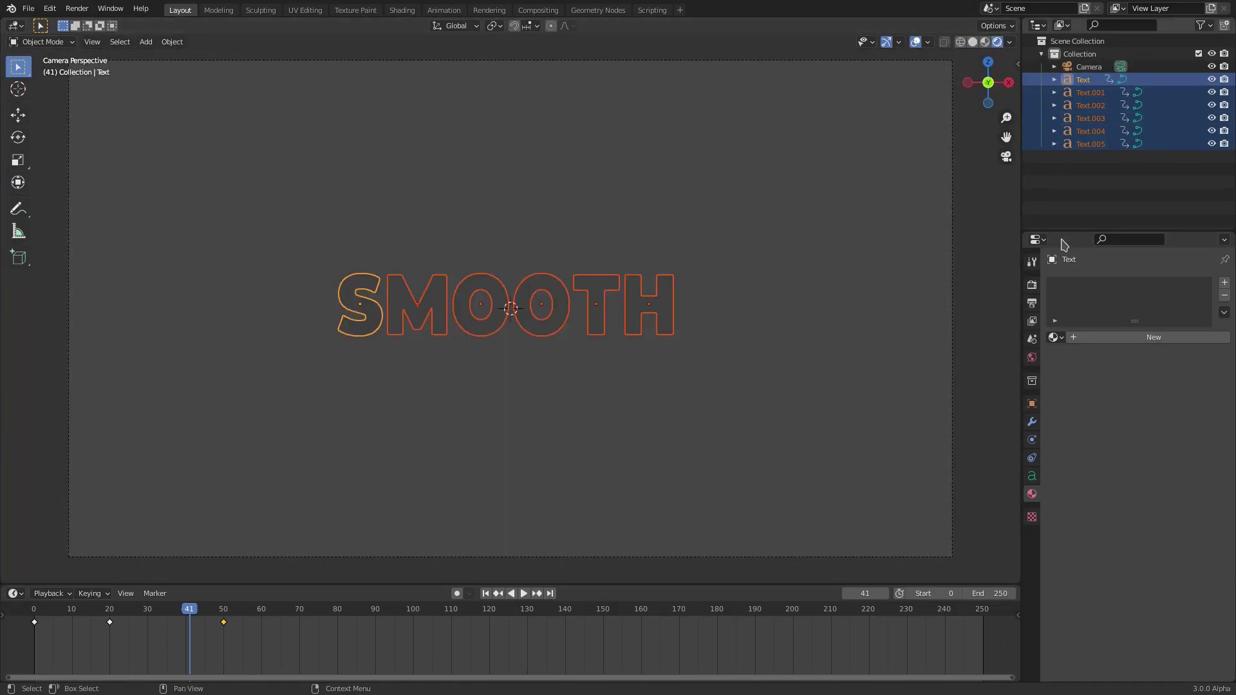
left_click(1031, 284)
left_click(1093, 602)
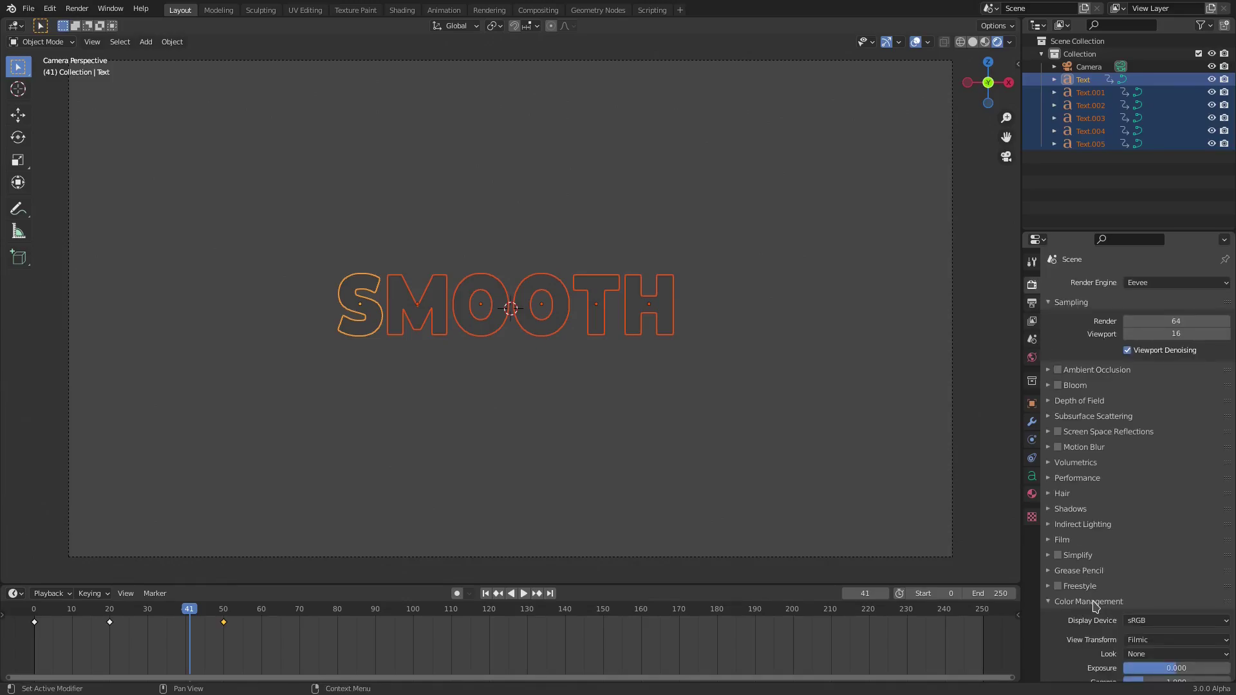
scroll(1095, 605, "down", 2)
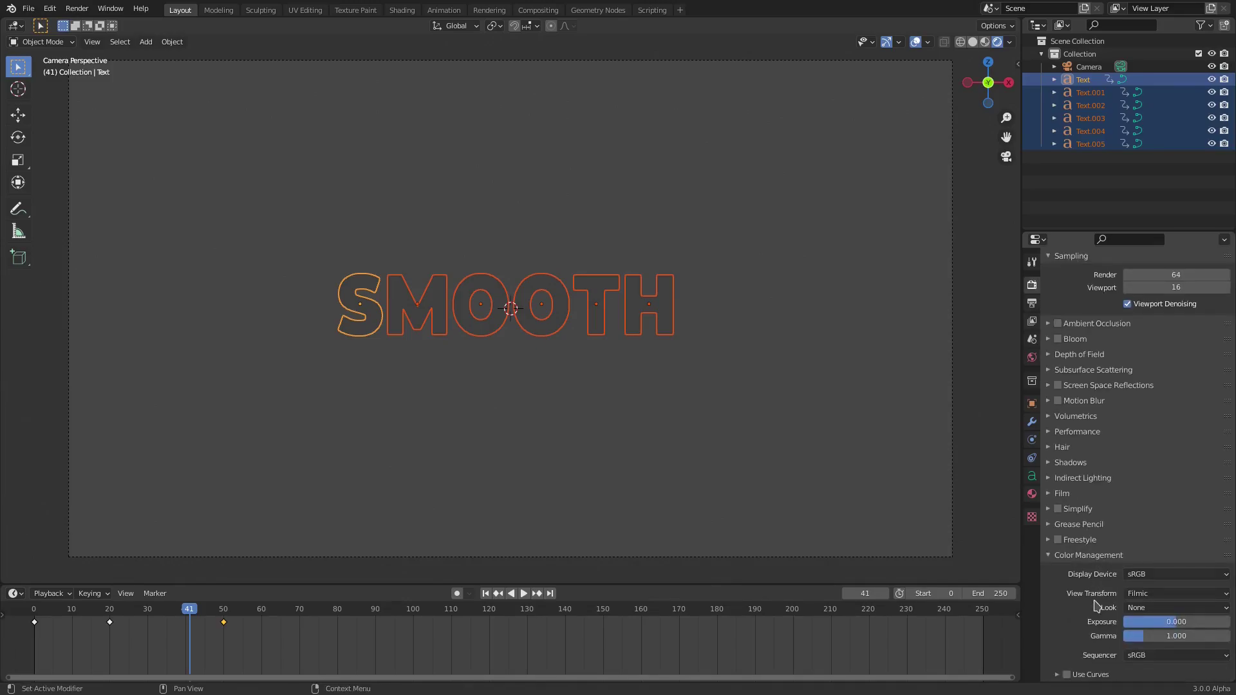
left_click(1160, 596)
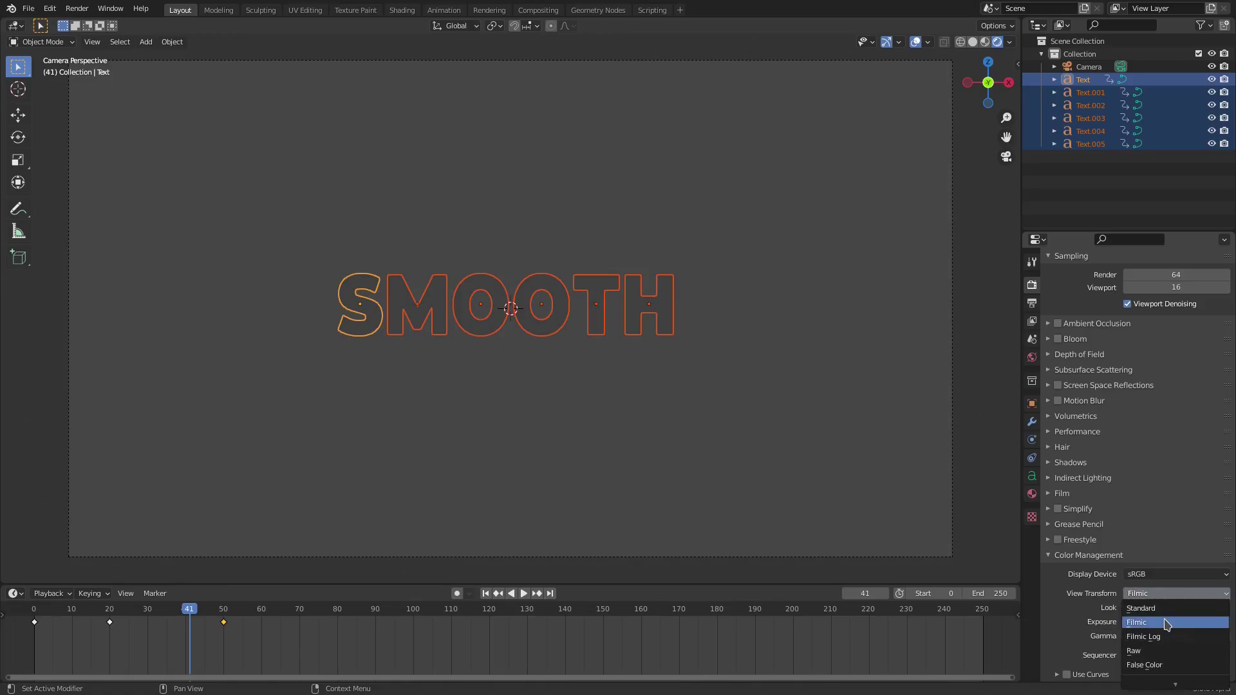
left_click(1164, 608)
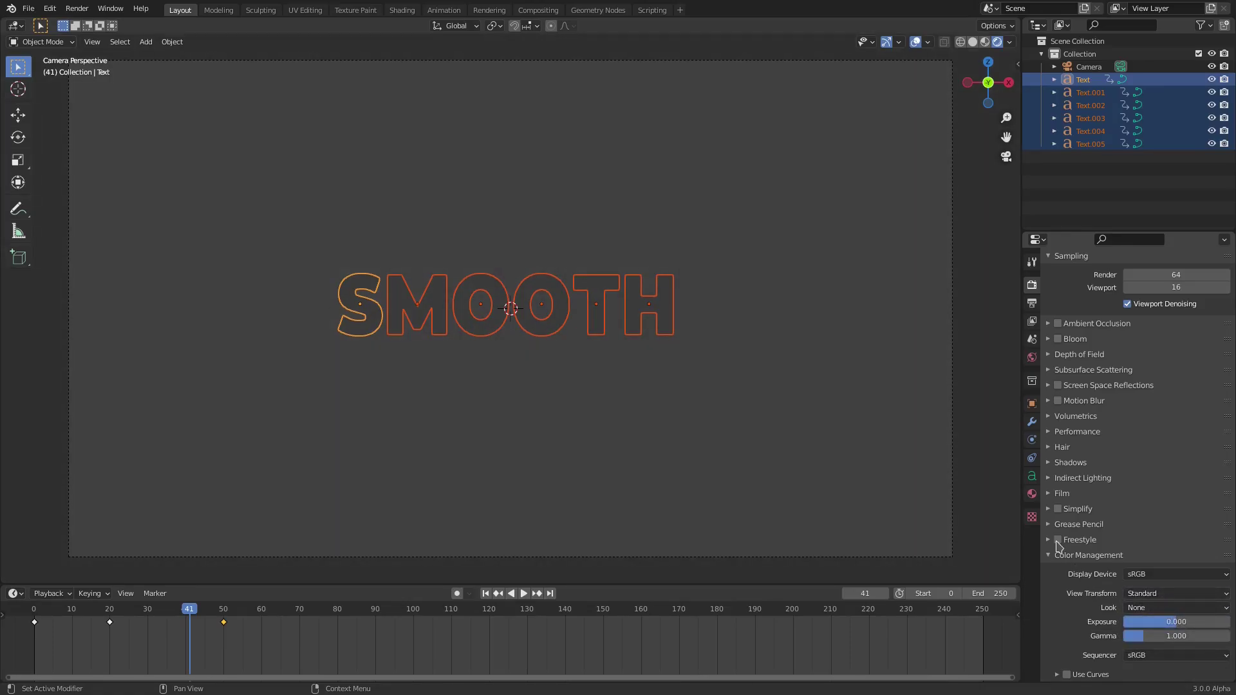
Set the world background color to white
left_click(1032, 358)
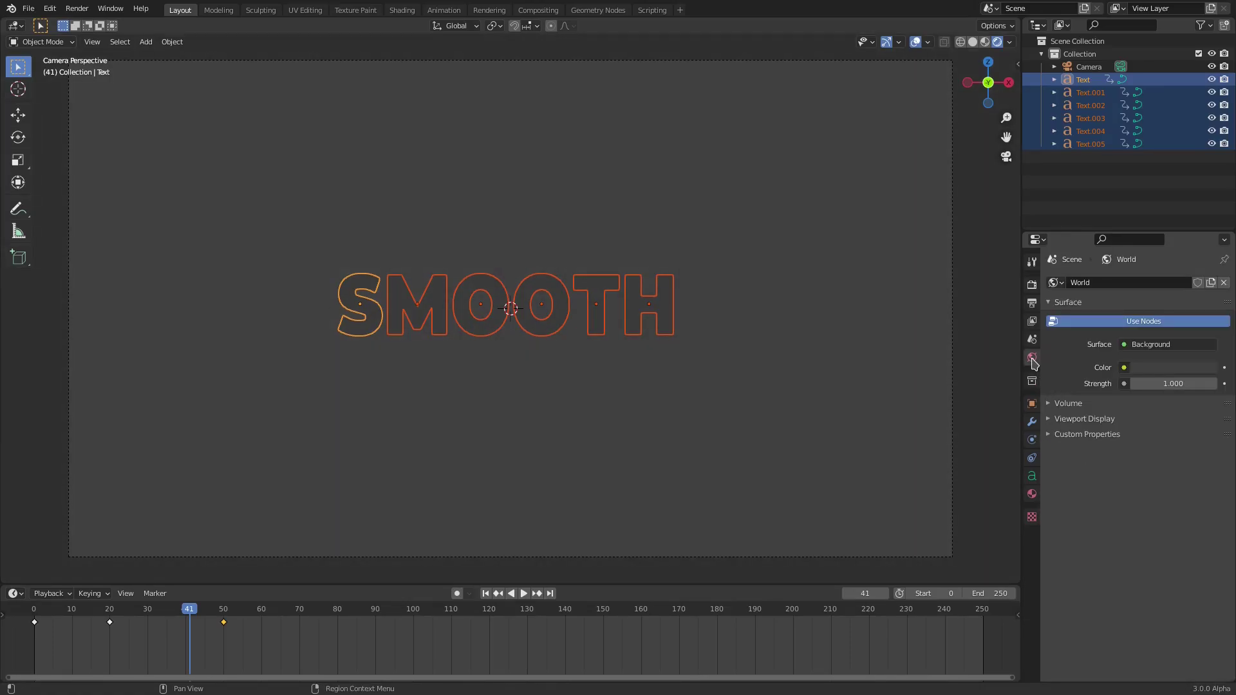
left_click(1180, 369)
left_click_drag(1209, 239, 1209, 189)
Assign the existing Material to the letter S and set its base color to red
left_click(1032, 494)
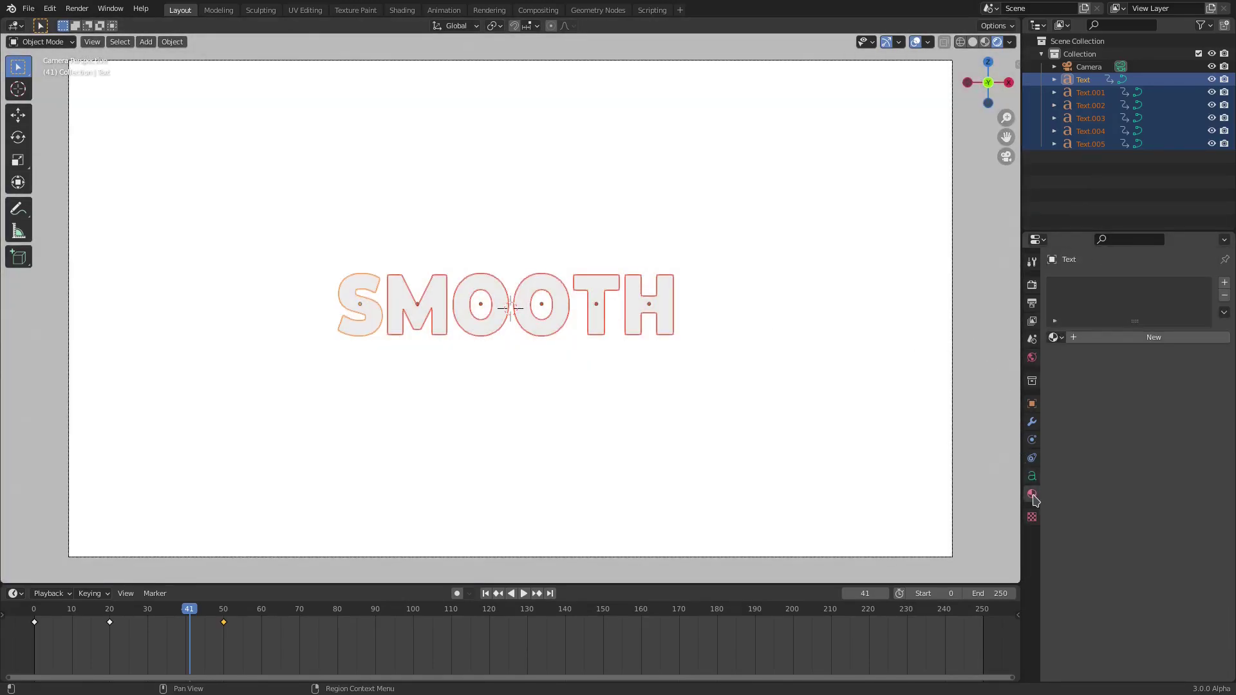
left_click(1056, 337)
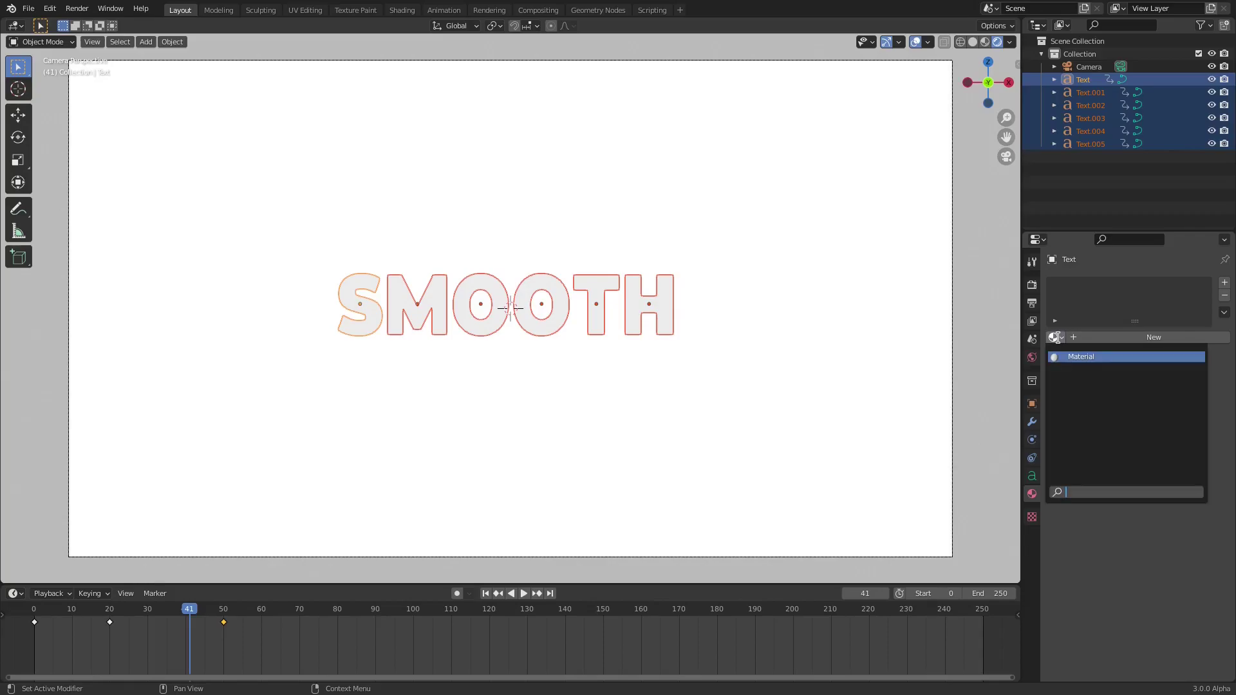
left_click(1069, 358)
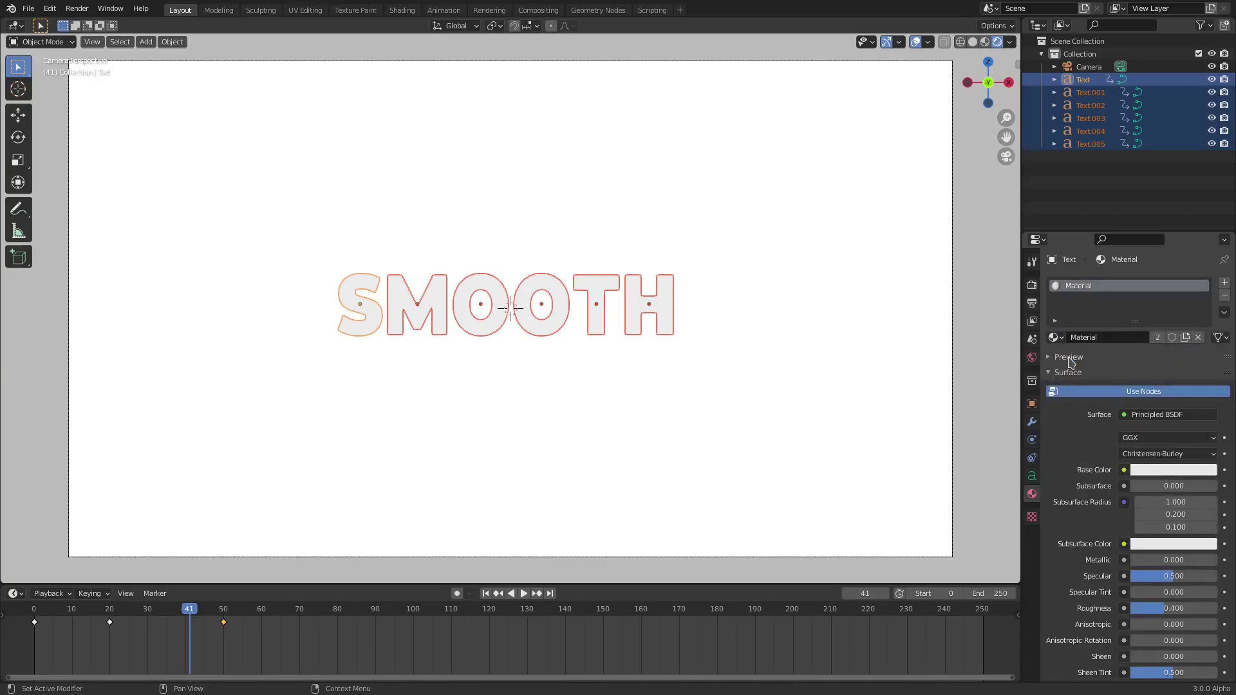
left_click(1199, 470)
left_click_drag(1167, 313, 1158, 284)
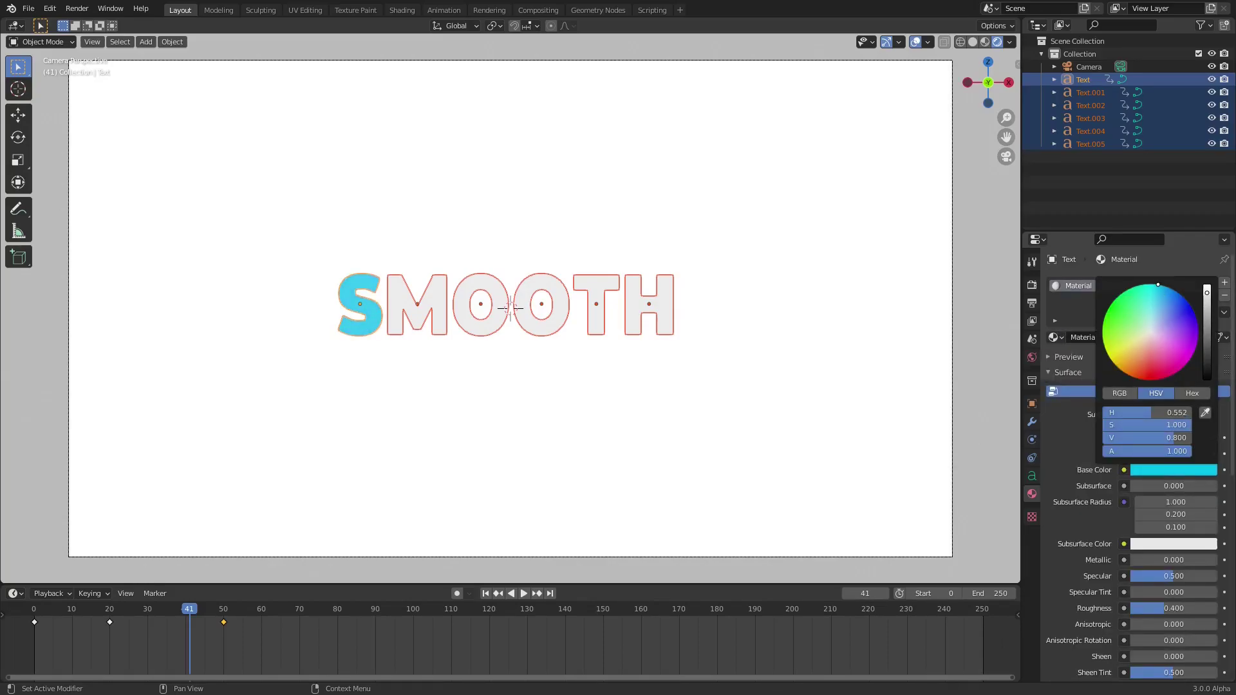
left_click(1138, 378)
left_click_drag(1138, 378, 1143, 380)
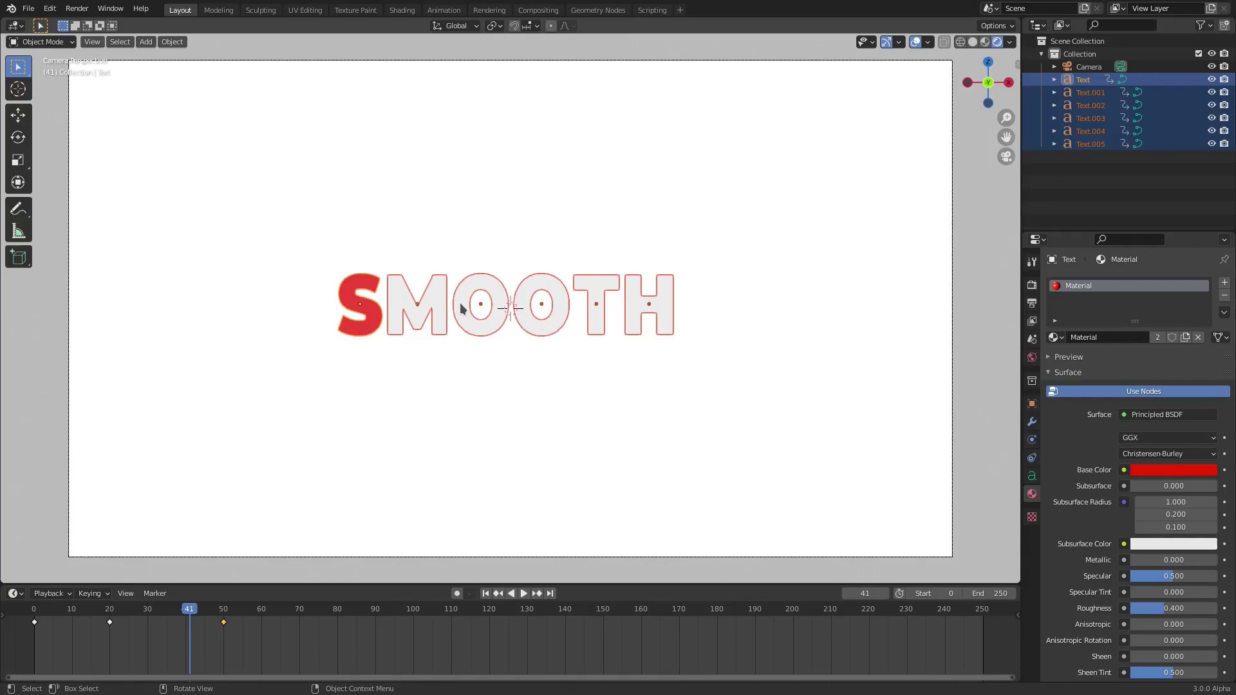
Link the letter S's red material to all the other selected letters
key("ctrl+l")
mouse_move(464, 309)
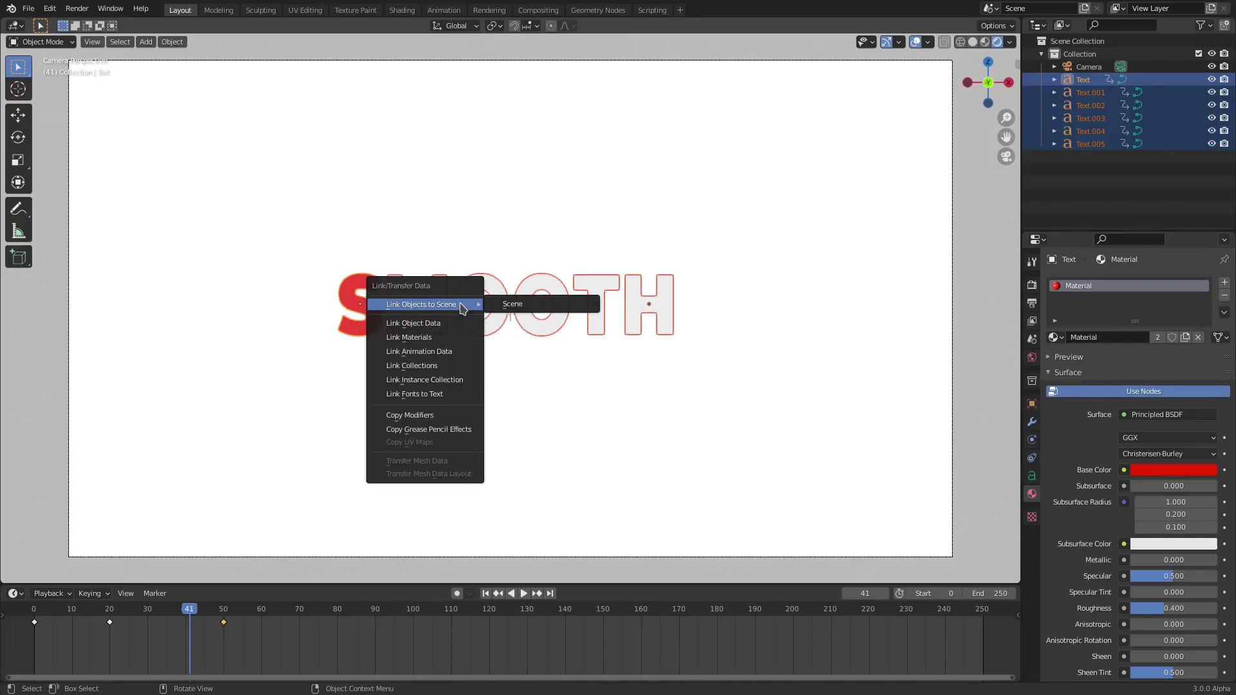
left_click(433, 338)
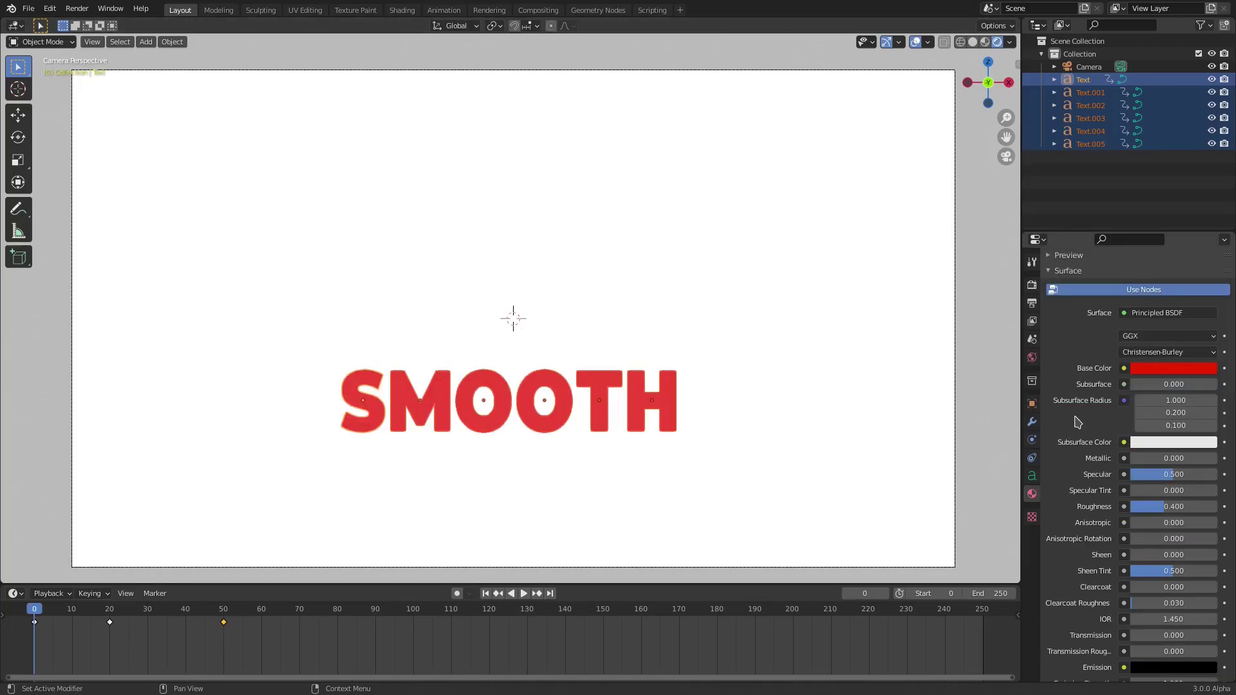
Set the letters' red material to Specular 0.000 and Roughness 1.000
left_click_drag(1174, 474, 1107, 474)
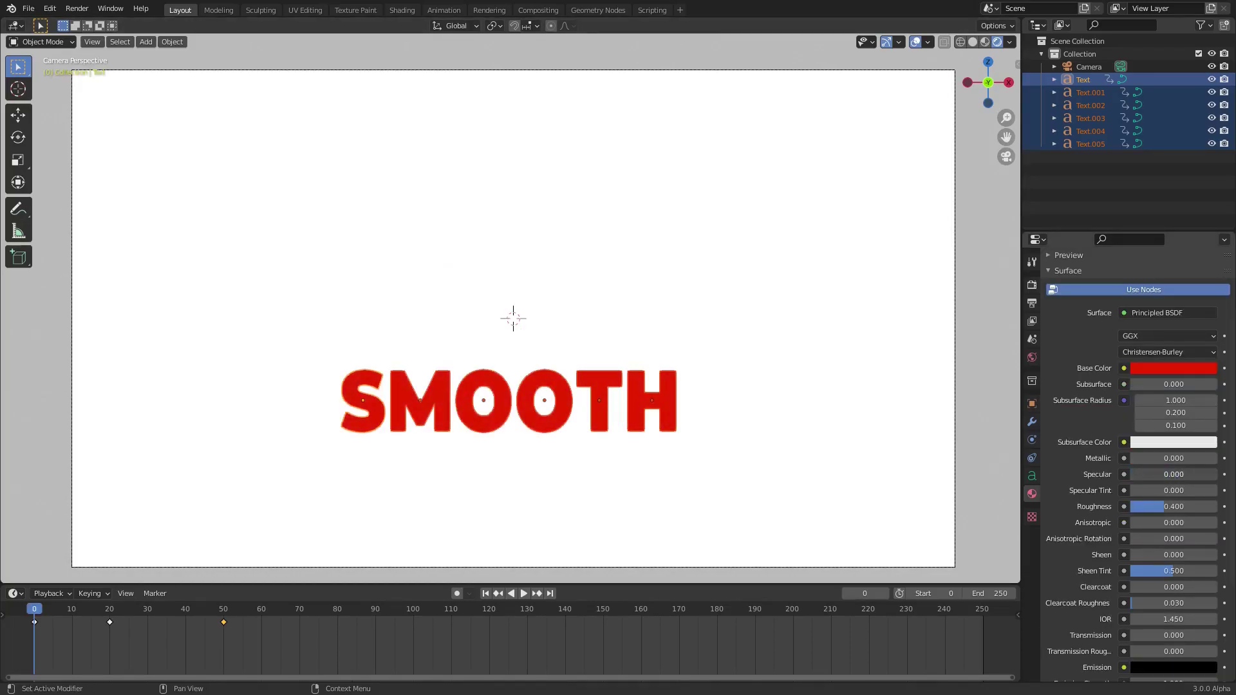
left_click_drag(1169, 506, 1219, 511)
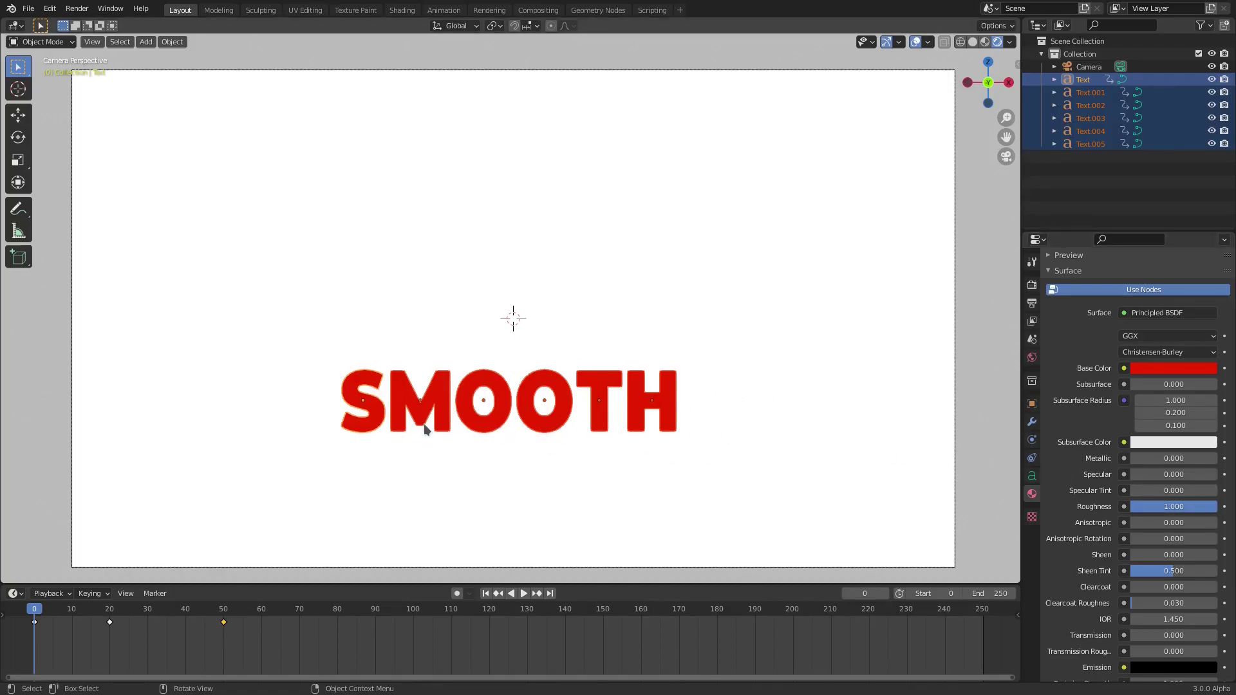
Change the material's surface shader to Emission and set its color to red
left_click(1176, 315)
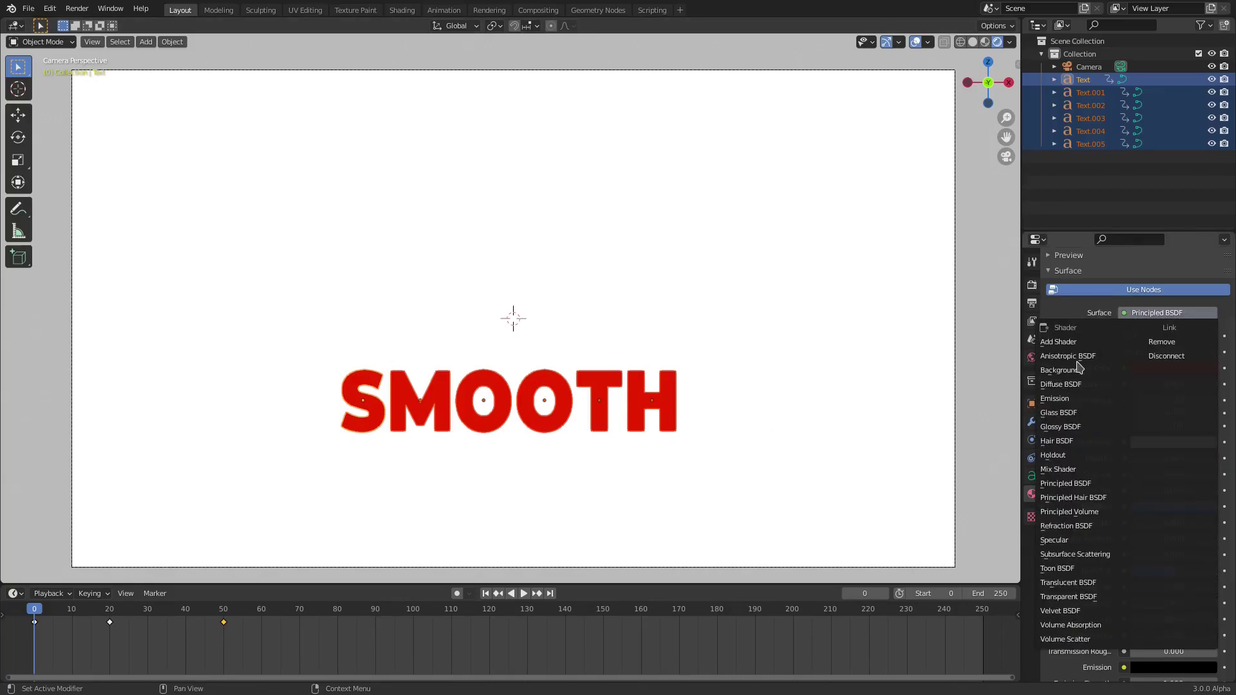
left_click(1090, 400)
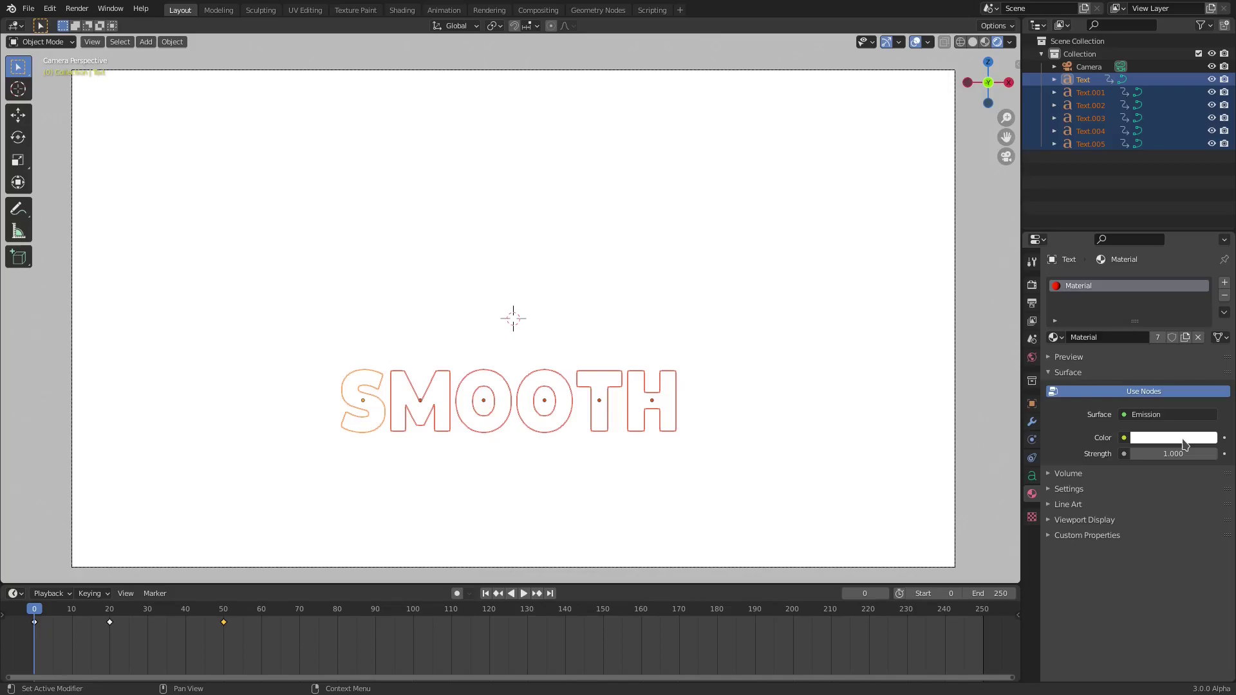
left_click(1183, 439)
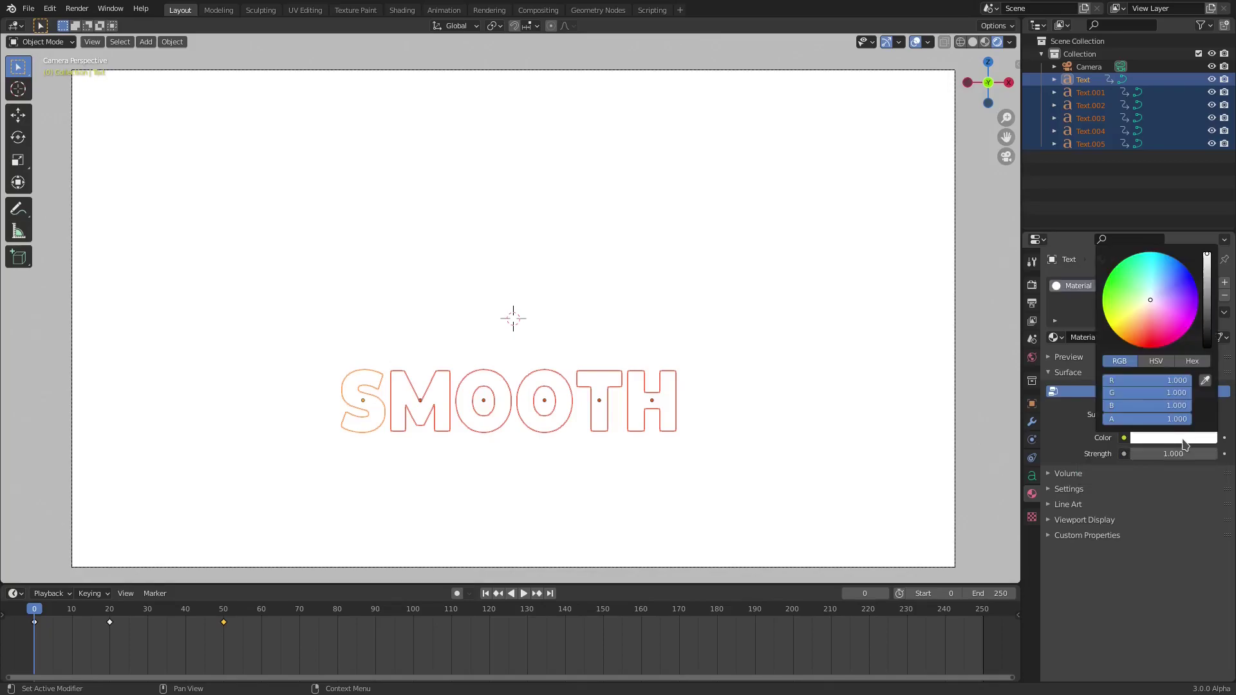
left_click(1149, 348)
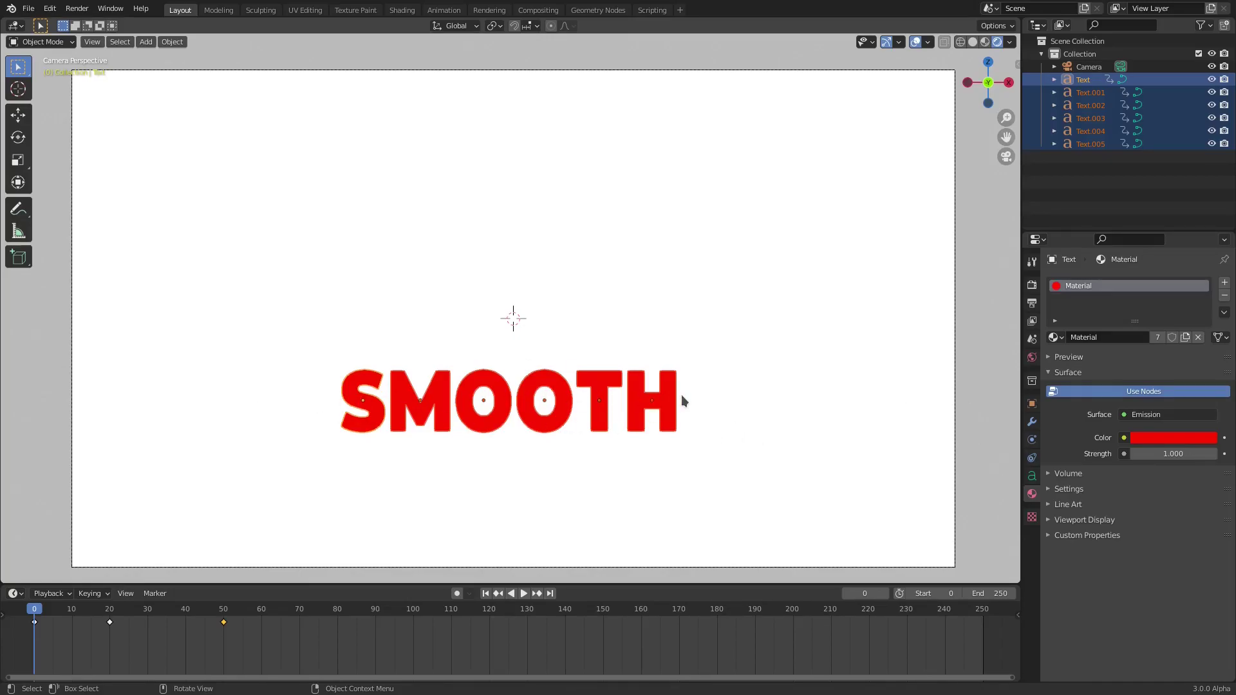
Insert a keyframe for the red emission color at frame 15
left_click(110, 612)
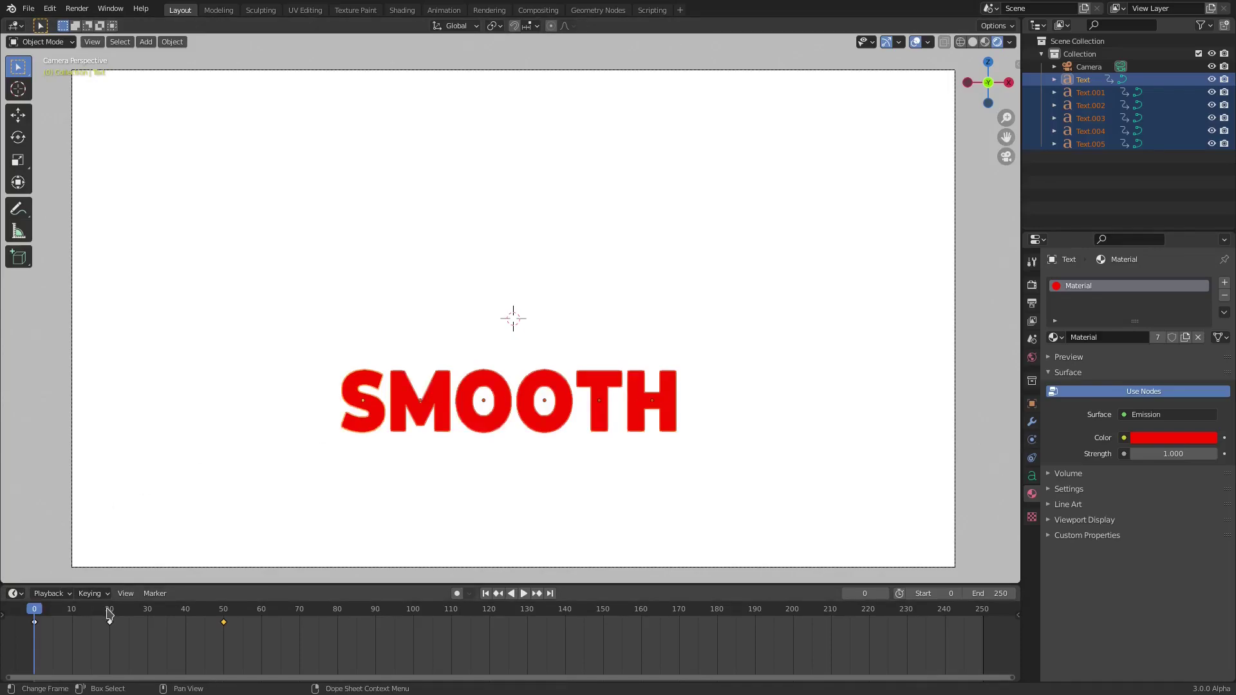
mouse_move(110, 613)
left_mouse_down()
mouse_move(72, 615)
mouse_move(94, 625)
left_mouse_up()
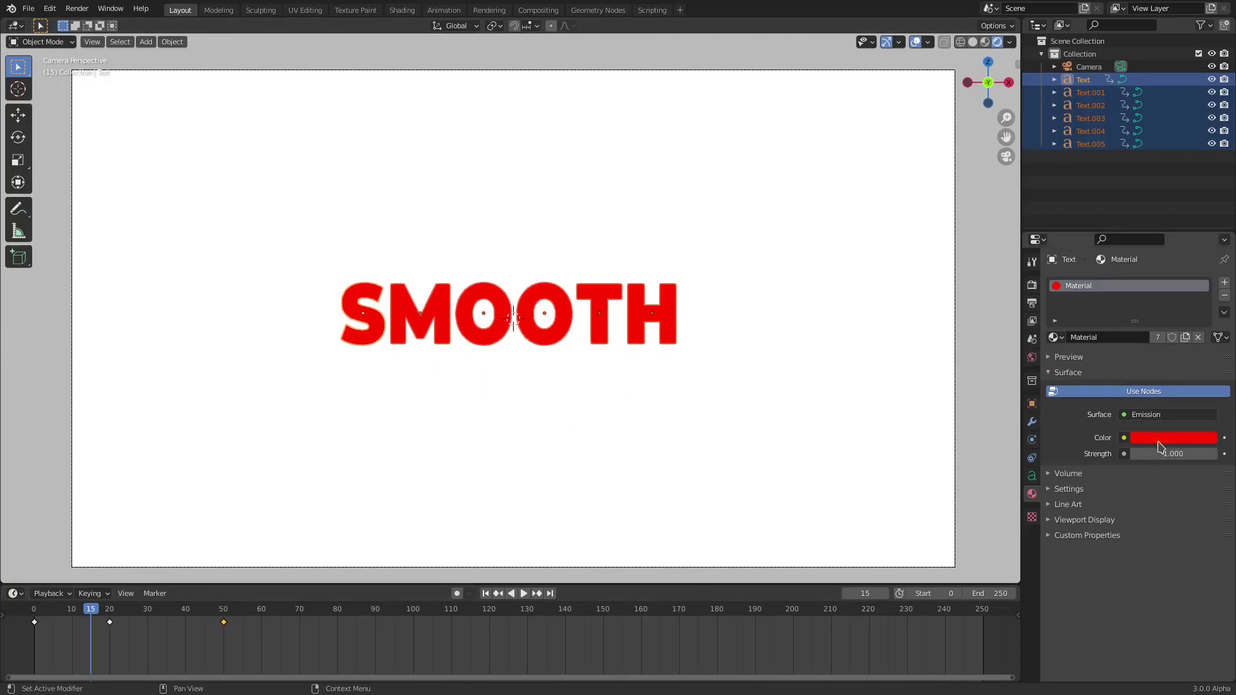
key("i")
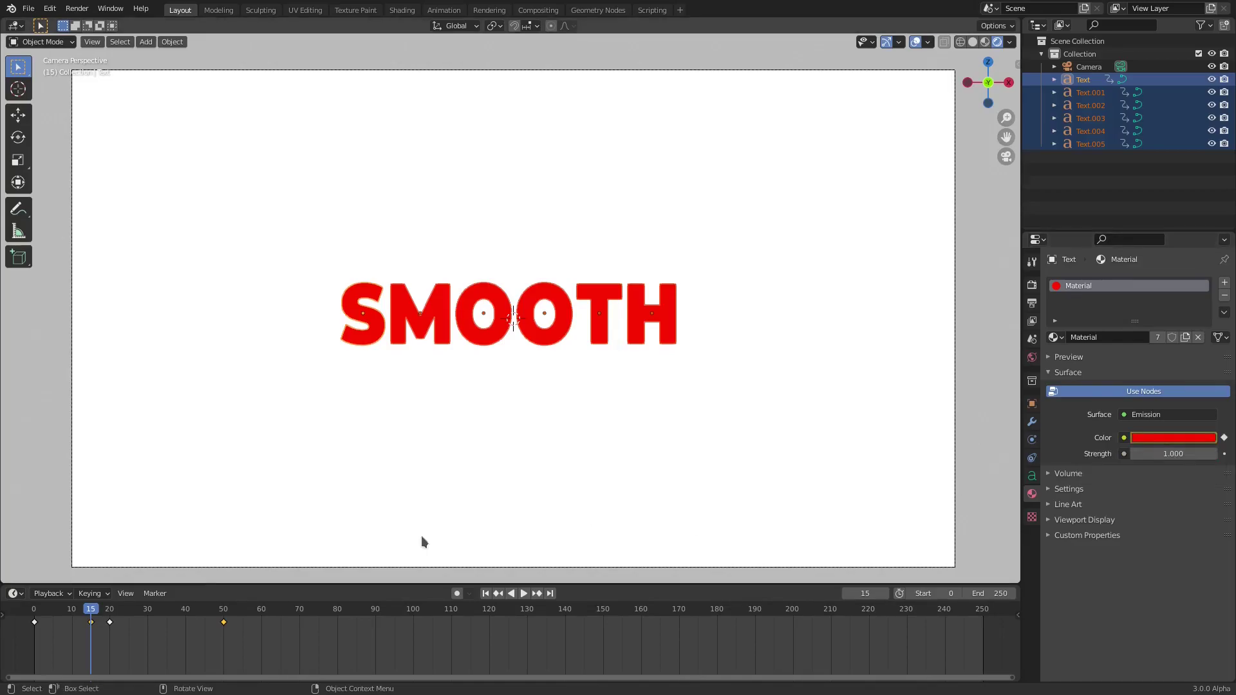
Set the emission color to white at frame 1 and insert a keyframe for it
left_click(35, 611)
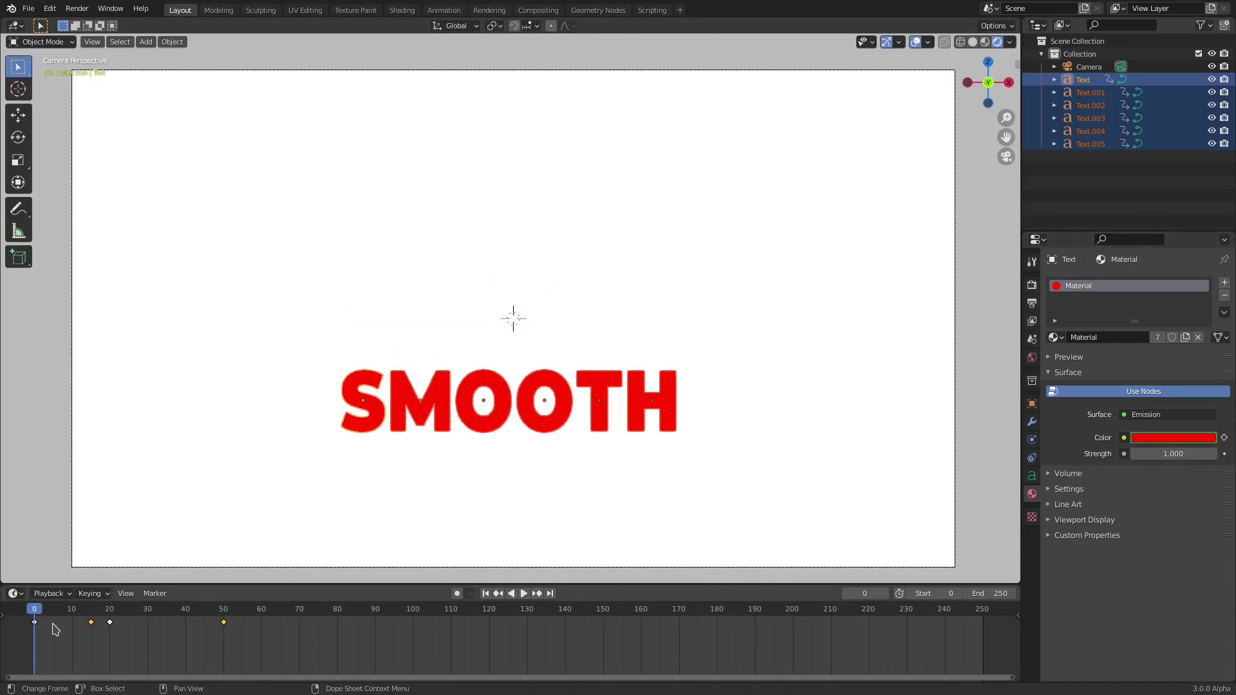
key("Right")
scroll(44, 629, "up", 5)
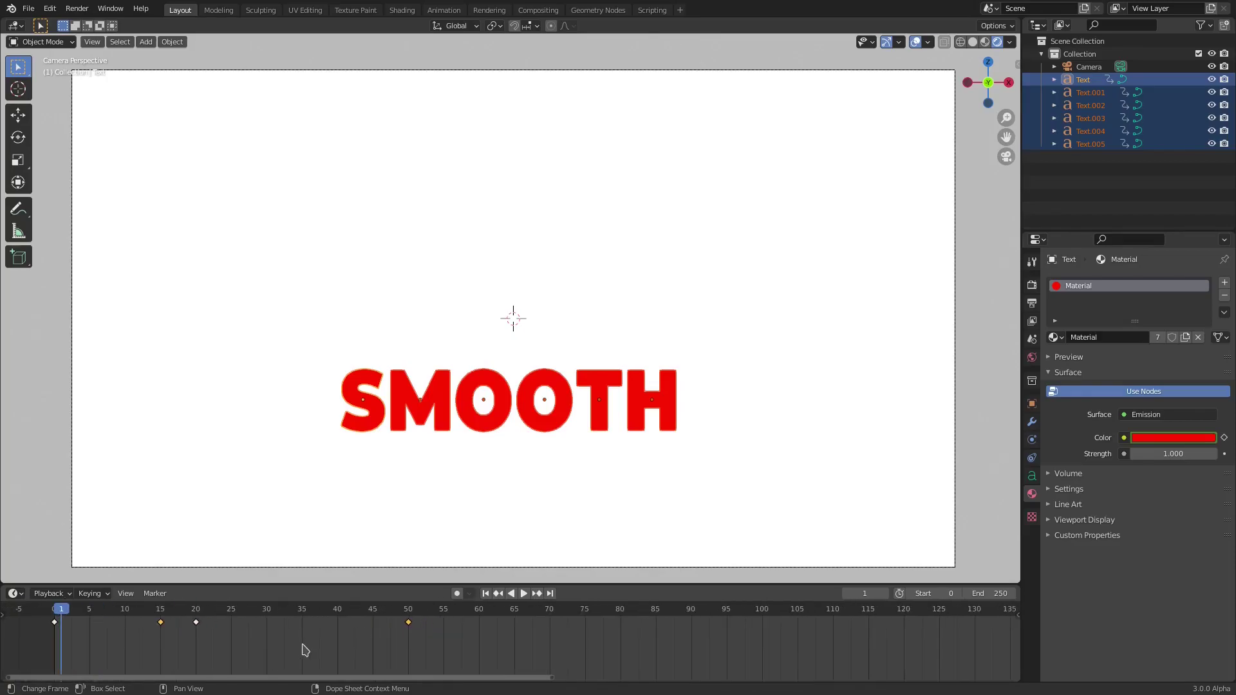
left_click(1173, 443)
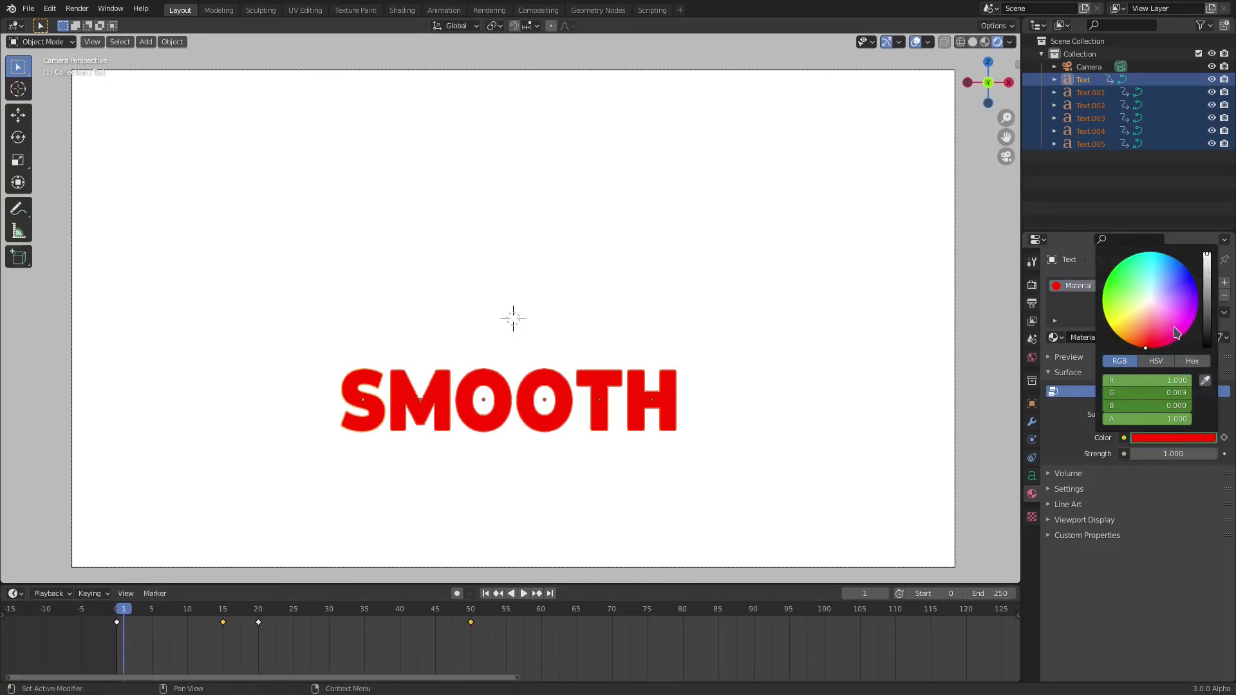
left_click_drag(1152, 383, 1152, 406)
type("1")
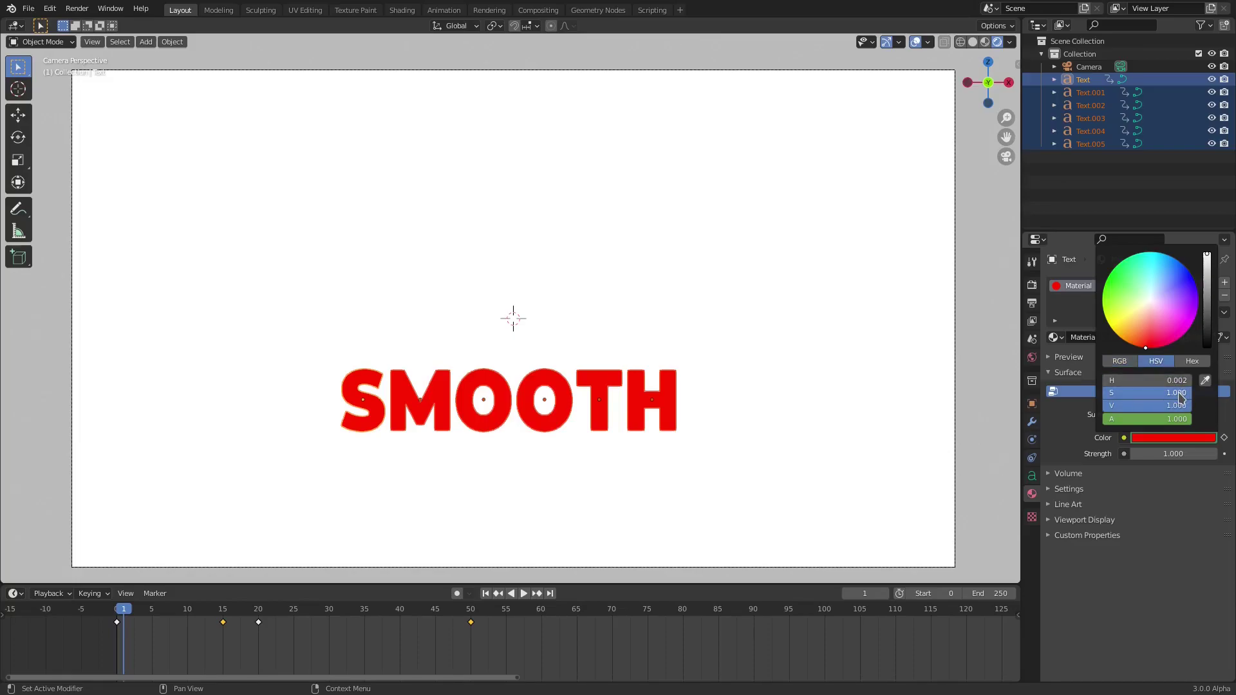
key("Return")
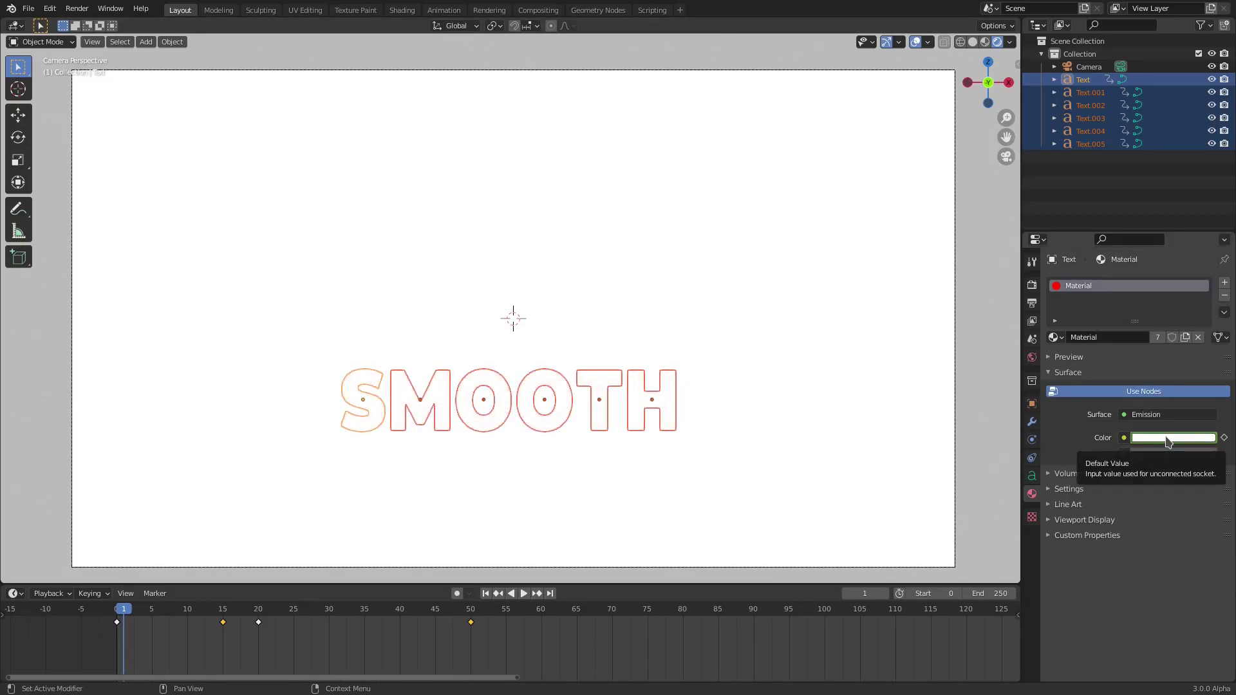
key("i")
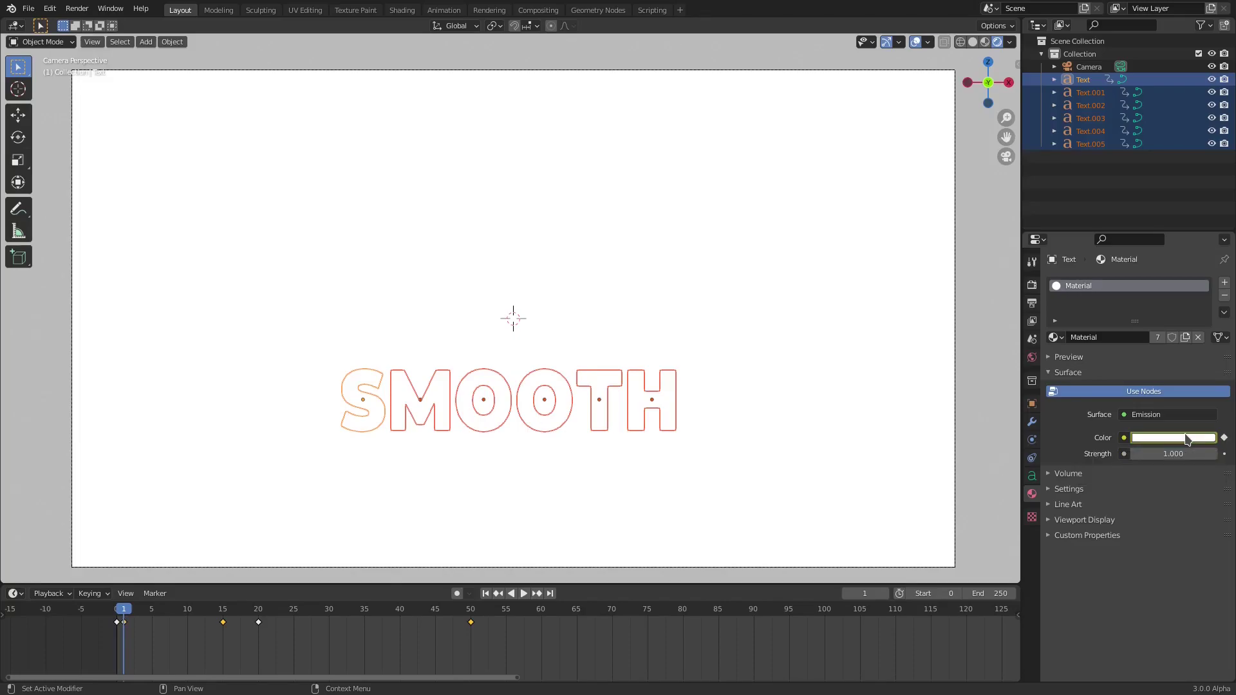
Deselect the letters and scrub through the timeline to check the fade from white to red
left_click(119, 610)
key("space")
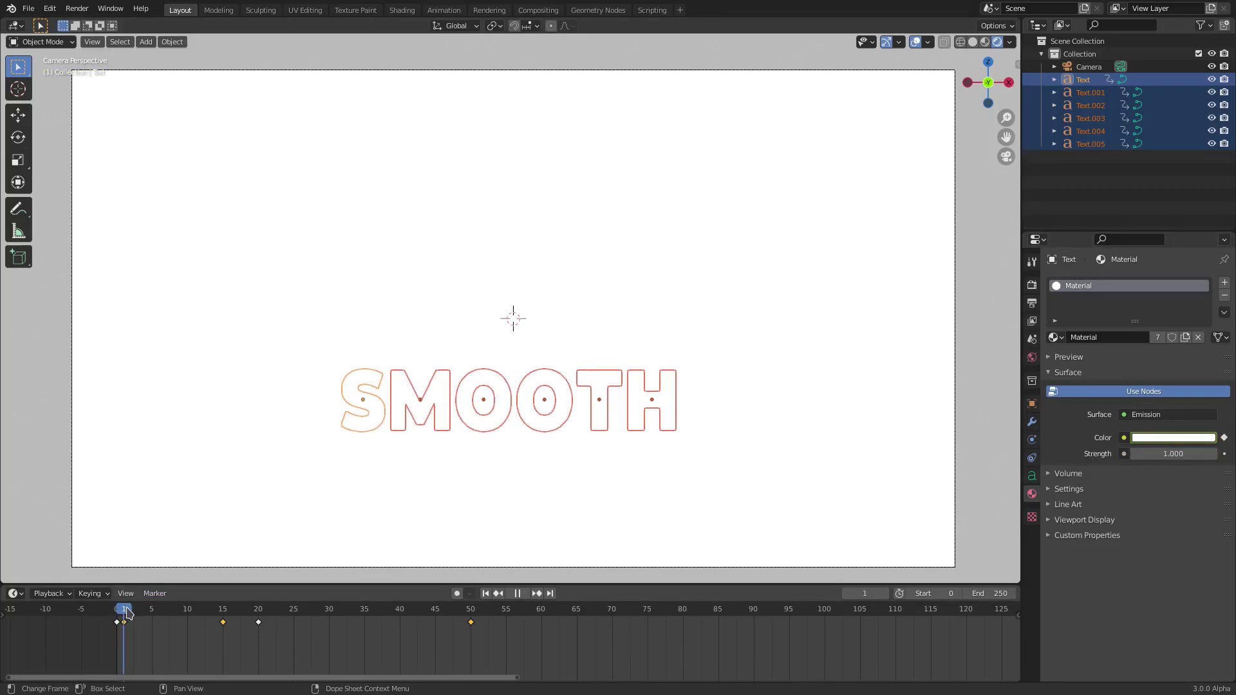
key("Escape")
left_click(584, 475)
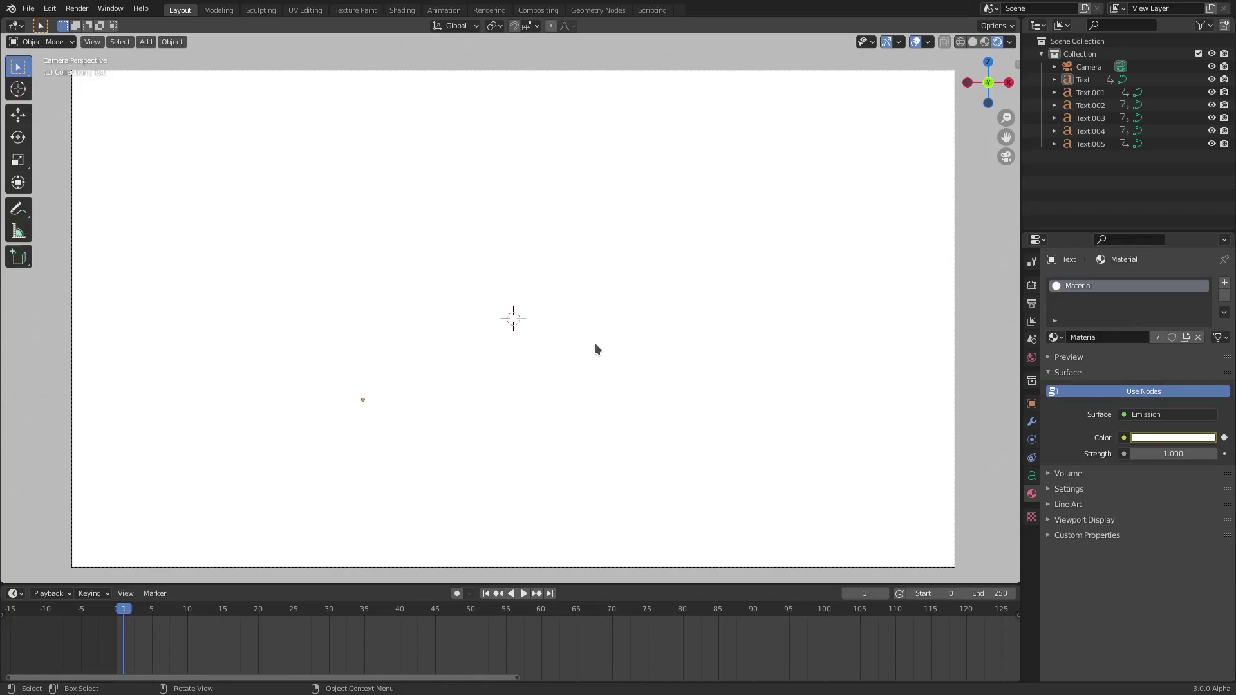
left_click_drag(127, 605, 435, 644)
left_click_drag(305, 644, 132, 640)
key("space")
Select all six letters of SMOOTH together, finishing with the H as the active object
left_click(470, 378)
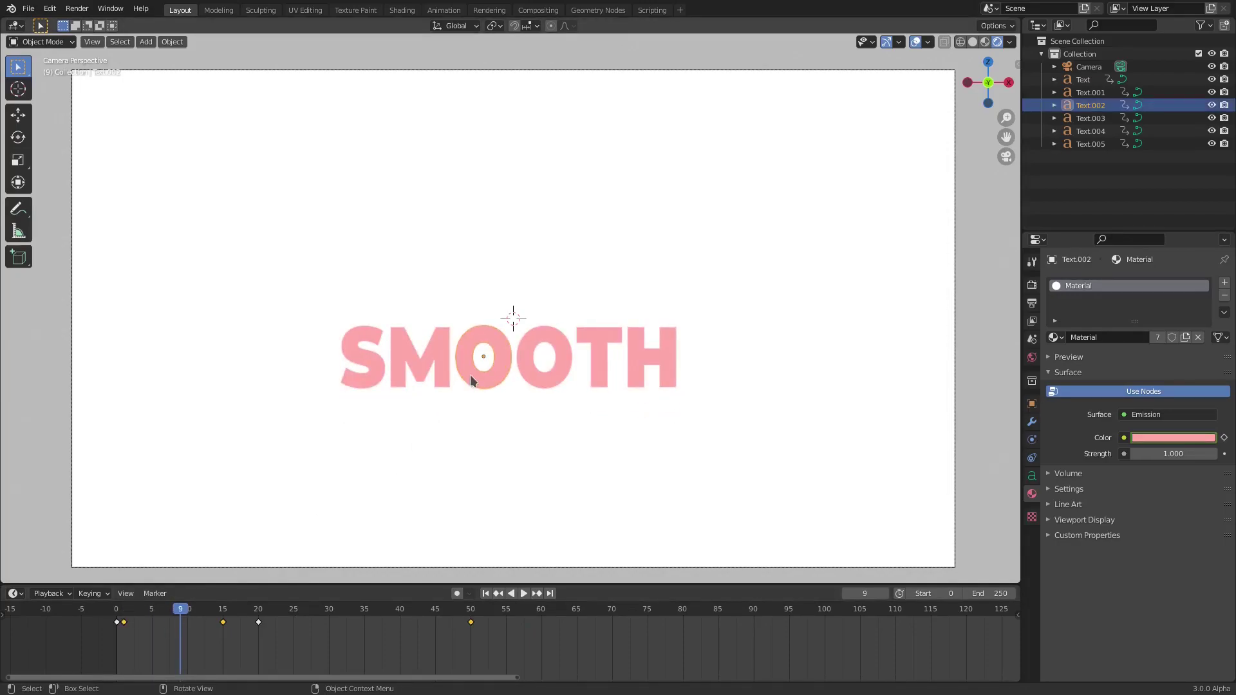
left_click(379, 378)
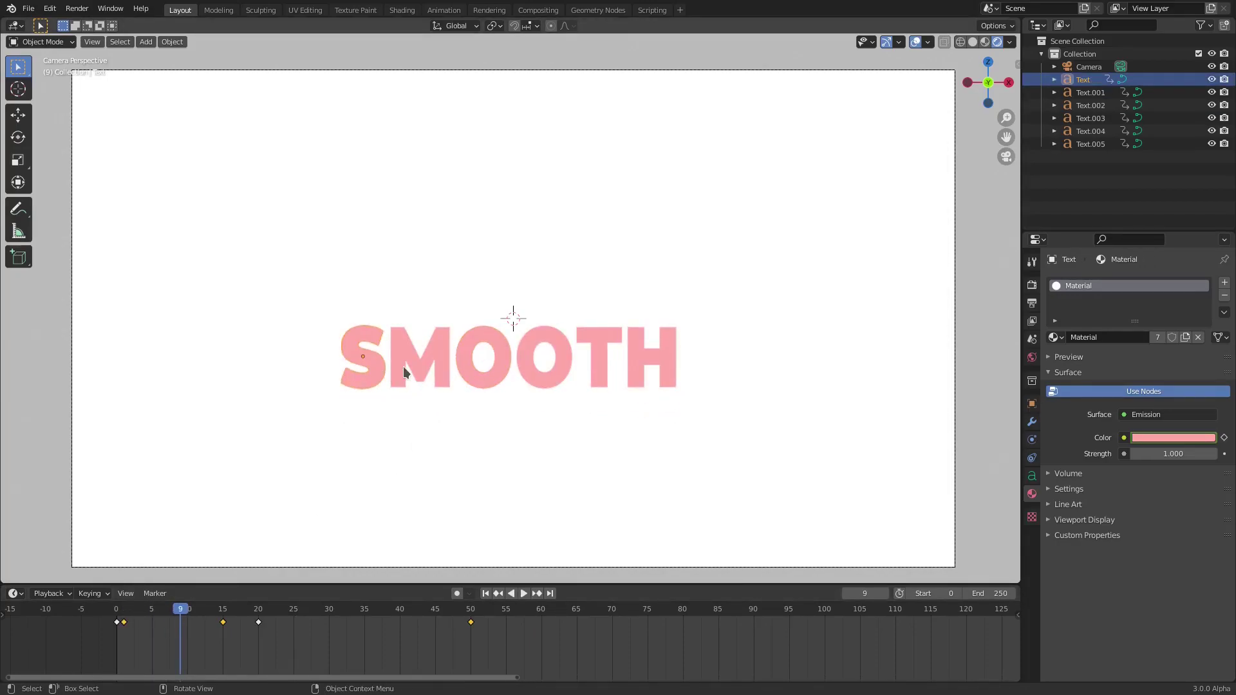
left_click(449, 362)
left_click(371, 374)
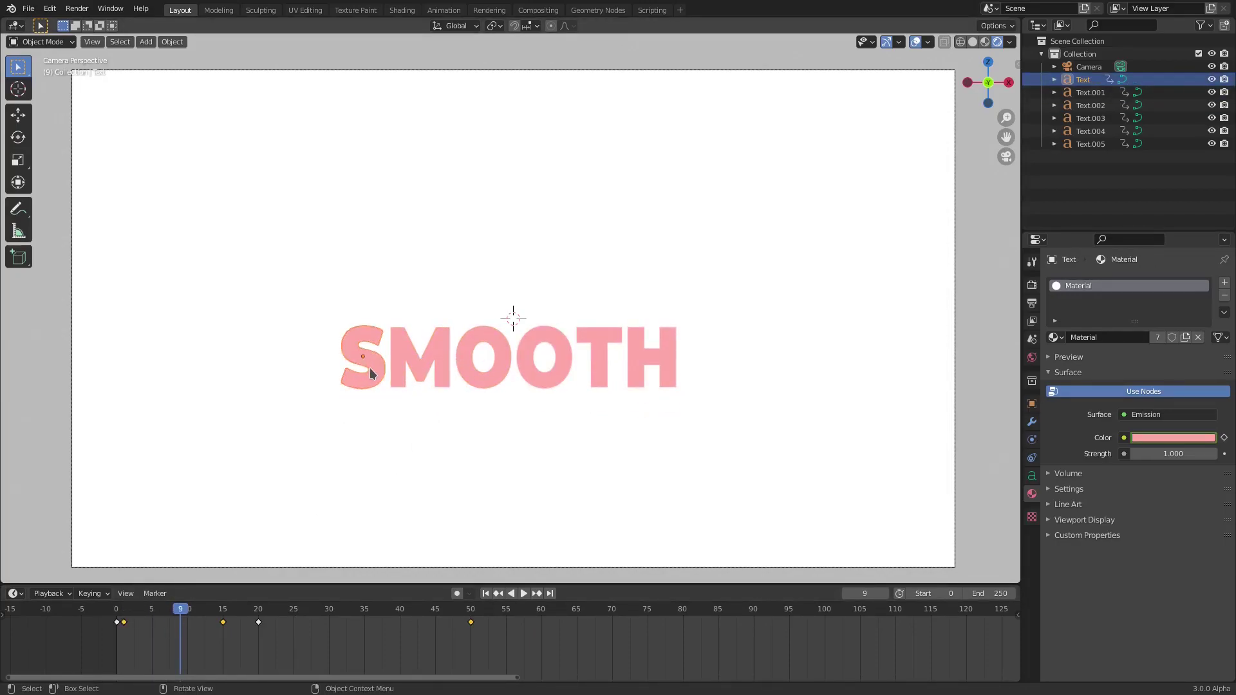
left_click(410, 361, "shift")
left_click(493, 348, "shift")
left_click(553, 348, "shift")
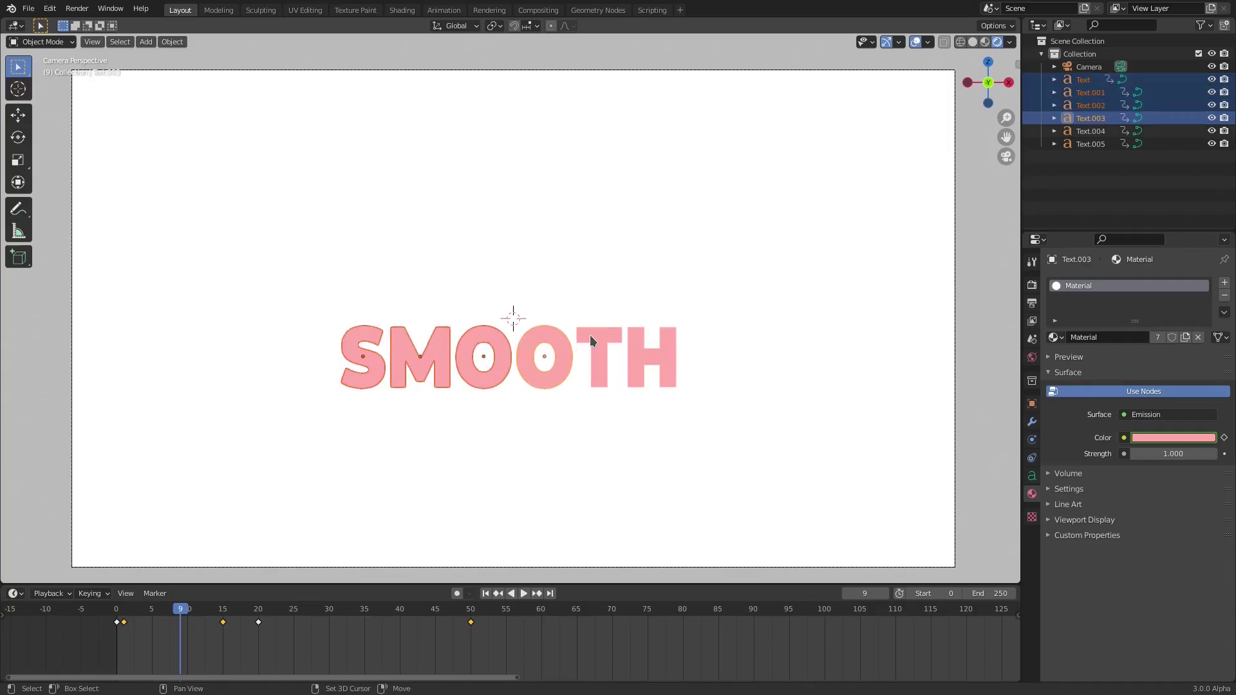
left_click(592, 341, "shift")
left_click(652, 351, "shift")
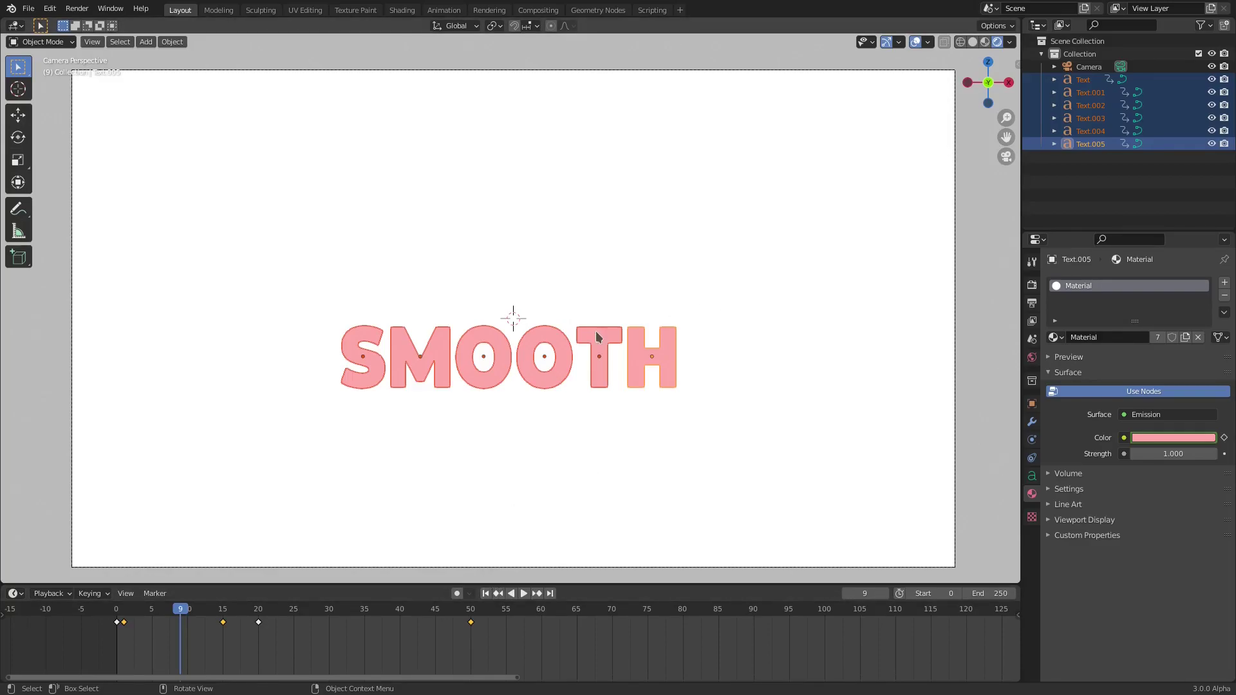
Play the animation from the first frame to review the letters' rise and fade-in
left_click(486, 594)
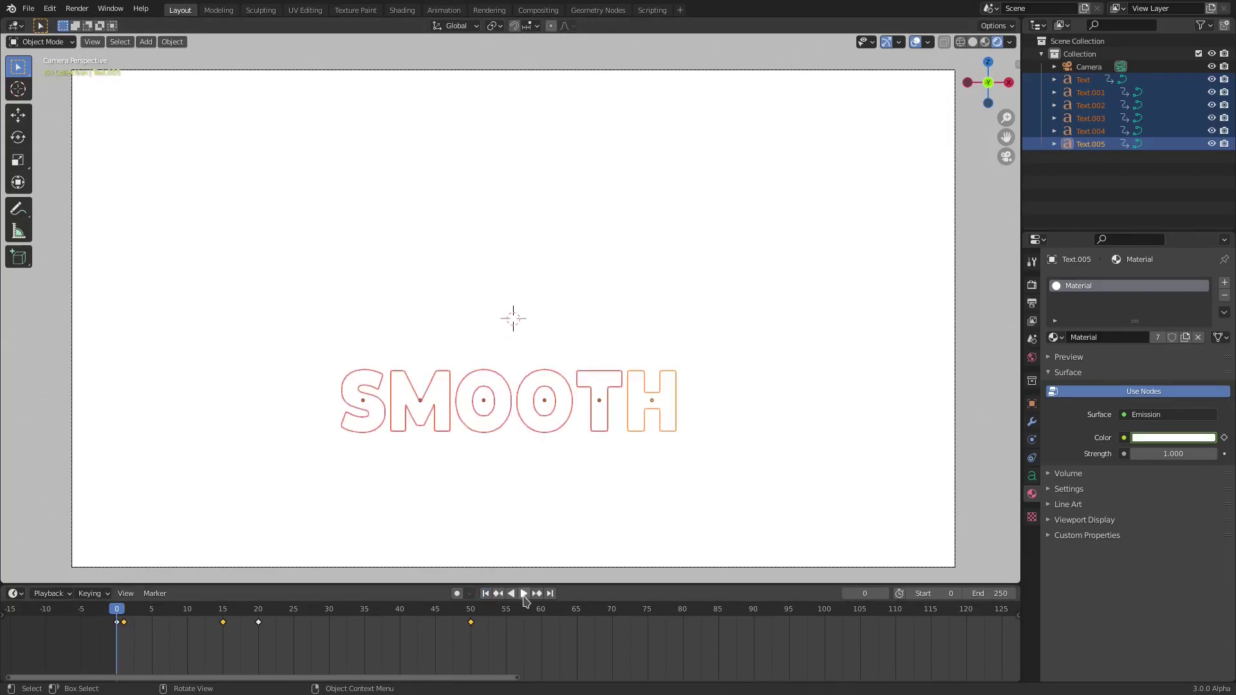
key("space")
left_click(486, 594)
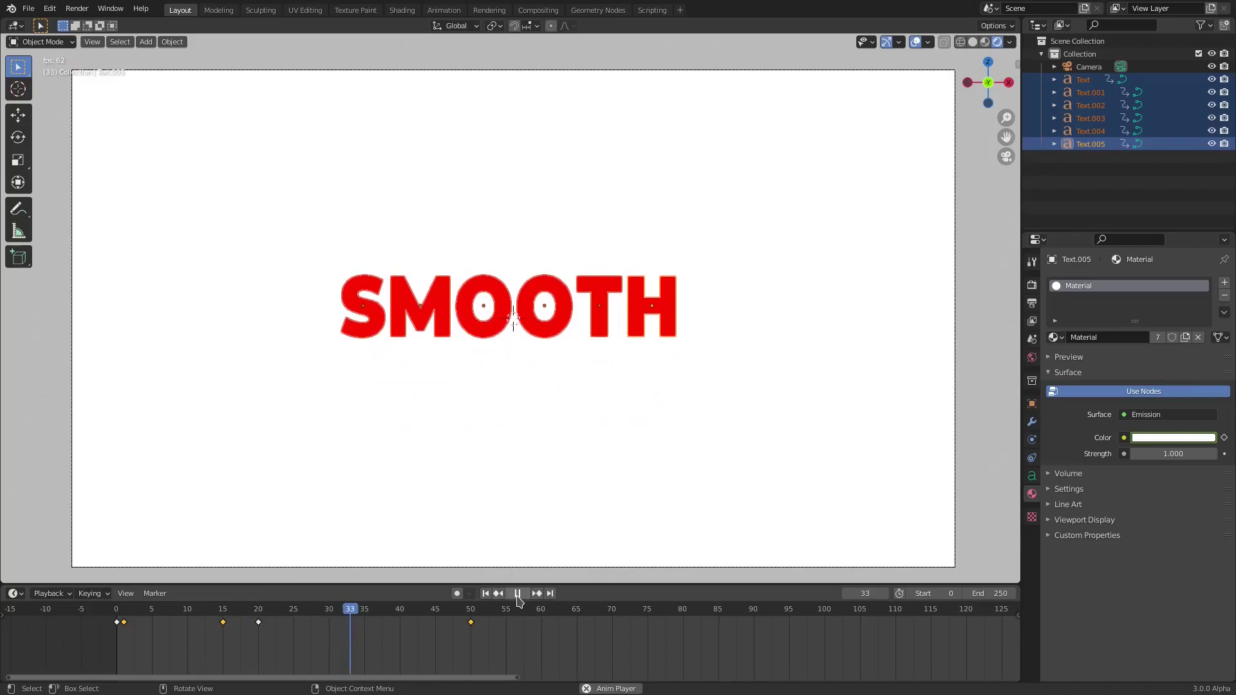
left_click(486, 593)
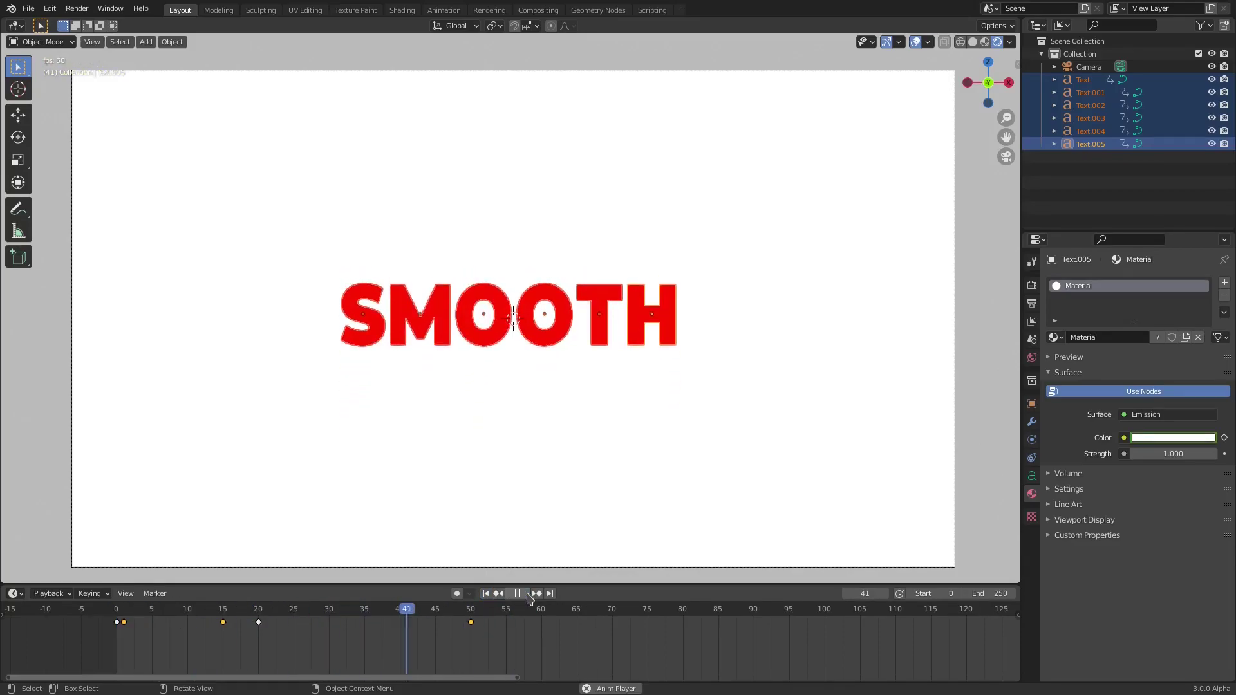
Insert a keyframe for the red emission color at frame 180
scroll(669, 641, "down", 5)
scroll(647, 640, "right", 5, "ctrl")
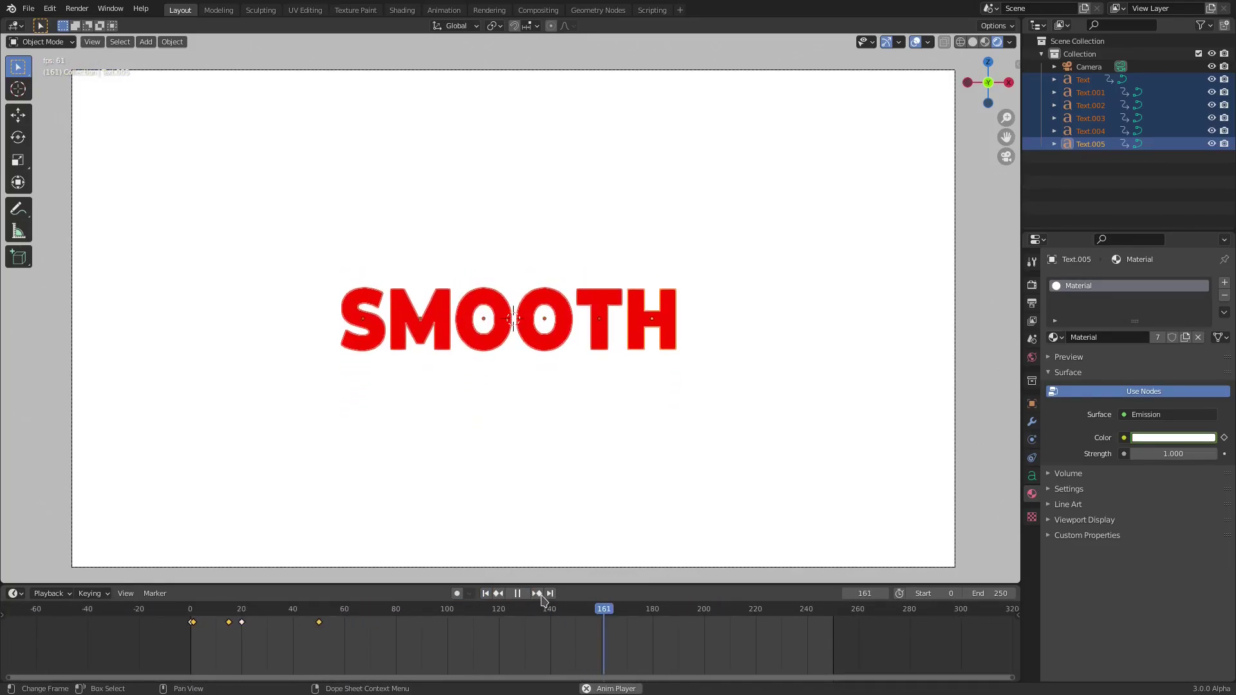
left_click(653, 612)
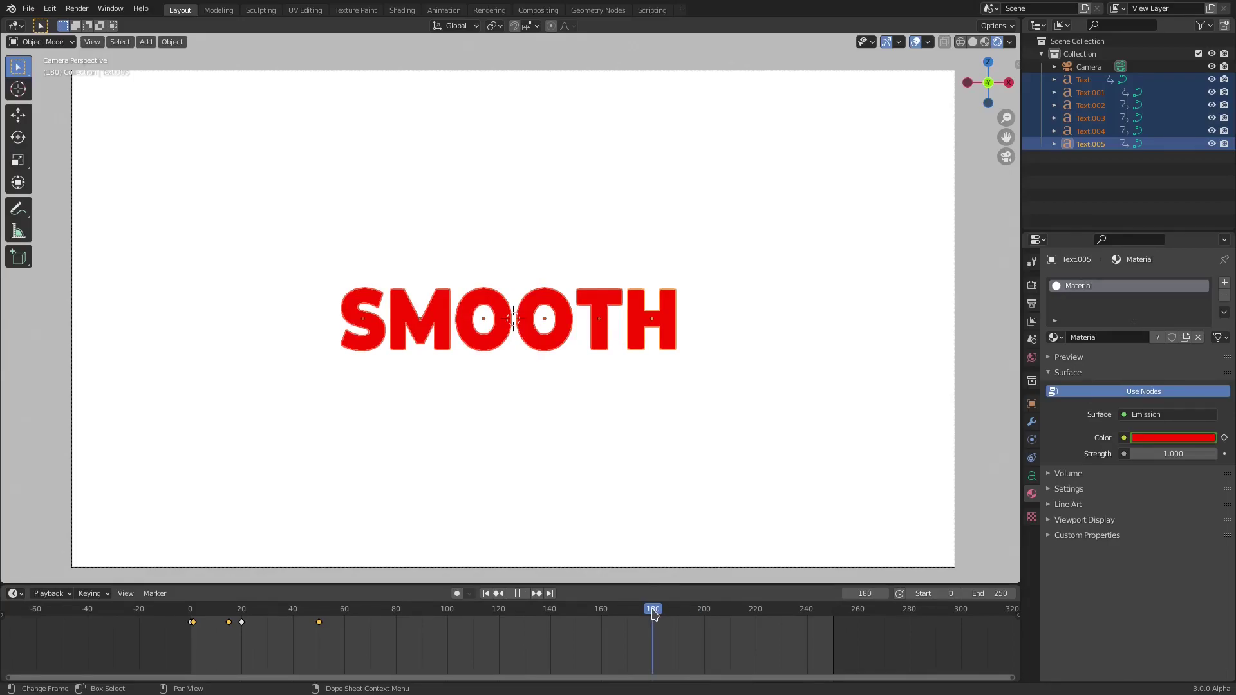
key("space")
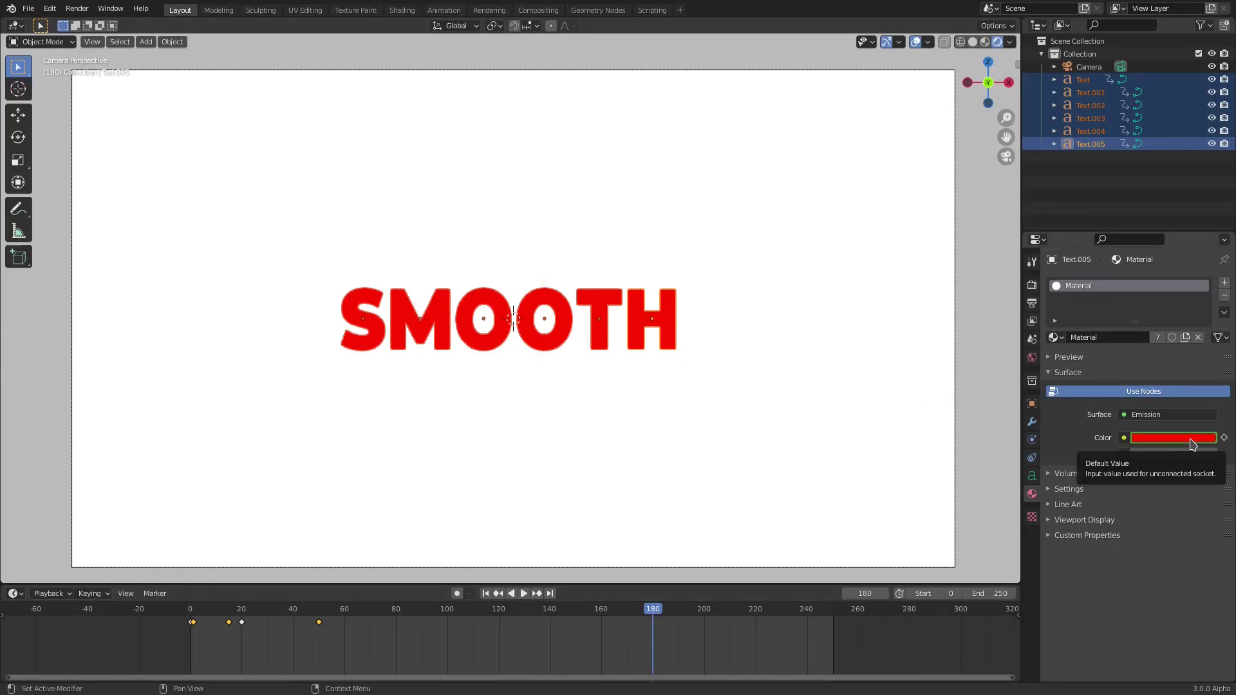
key("i")
Set the emission color to white at frame 190 and keyframe it for the fade-out
key("space")
left_click(704, 612)
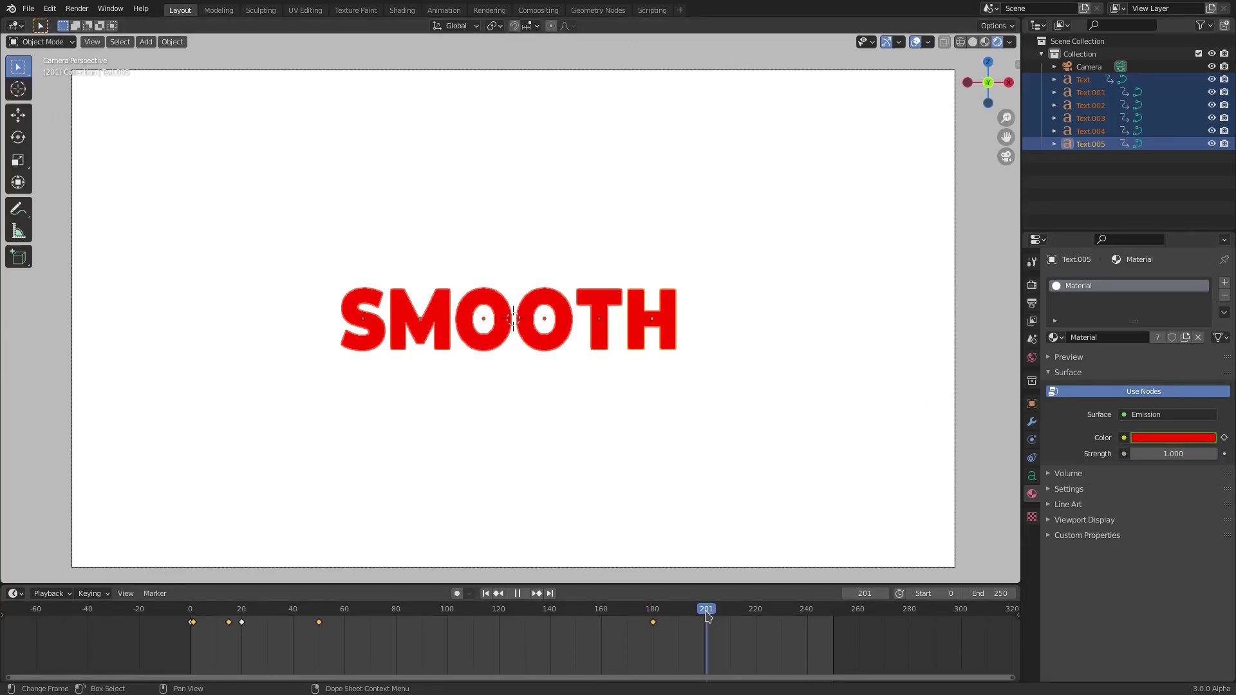
left_click_drag(705, 617, 678, 616)
key("space")
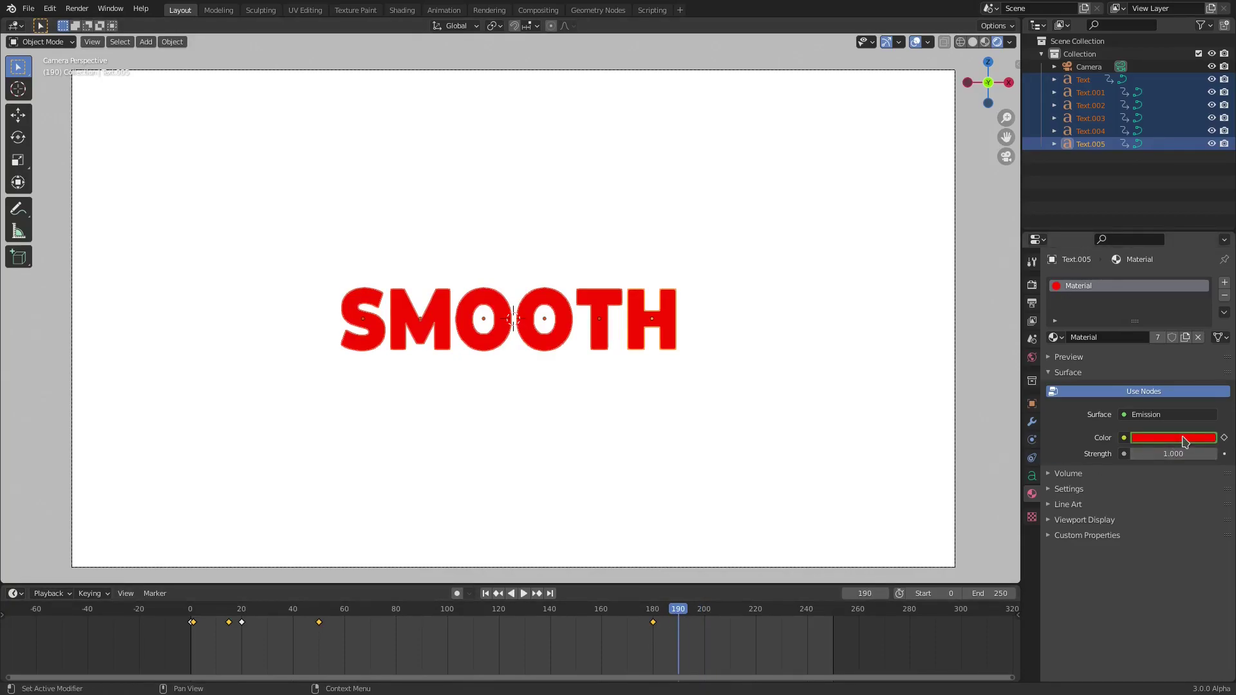
left_click(1179, 438)
left_click_drag(1159, 398, 960, 449)
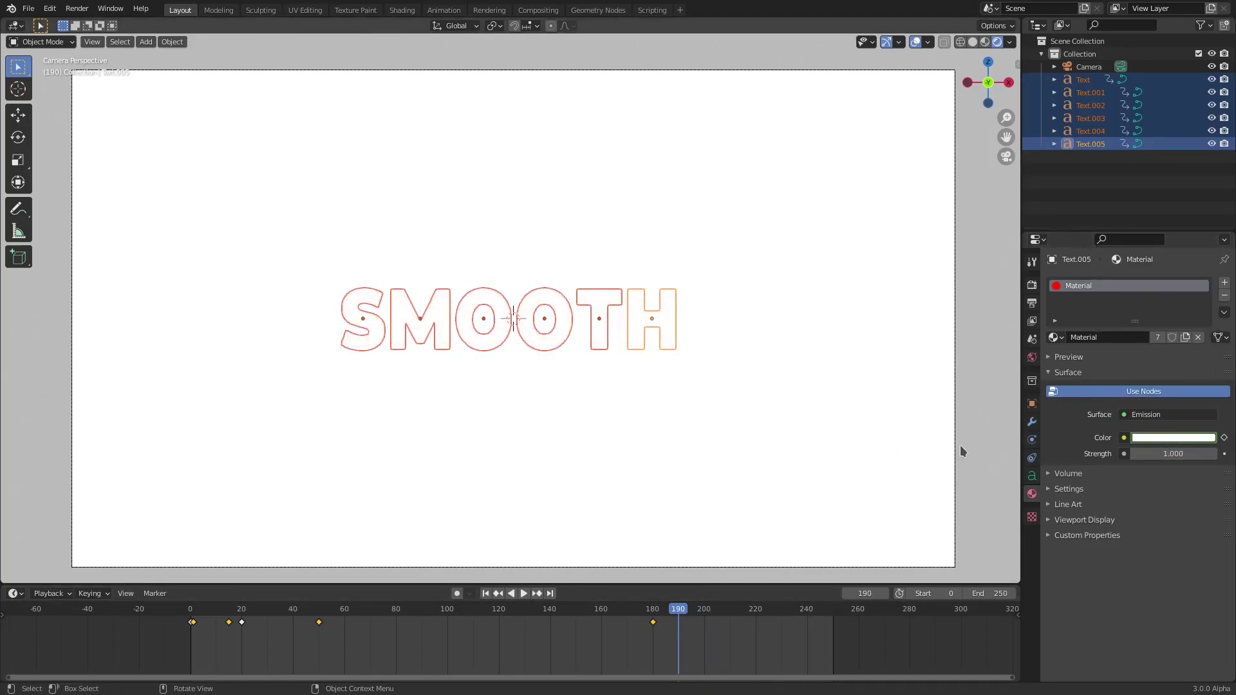
Set the animation's end frame to 200
left_click(989, 592)
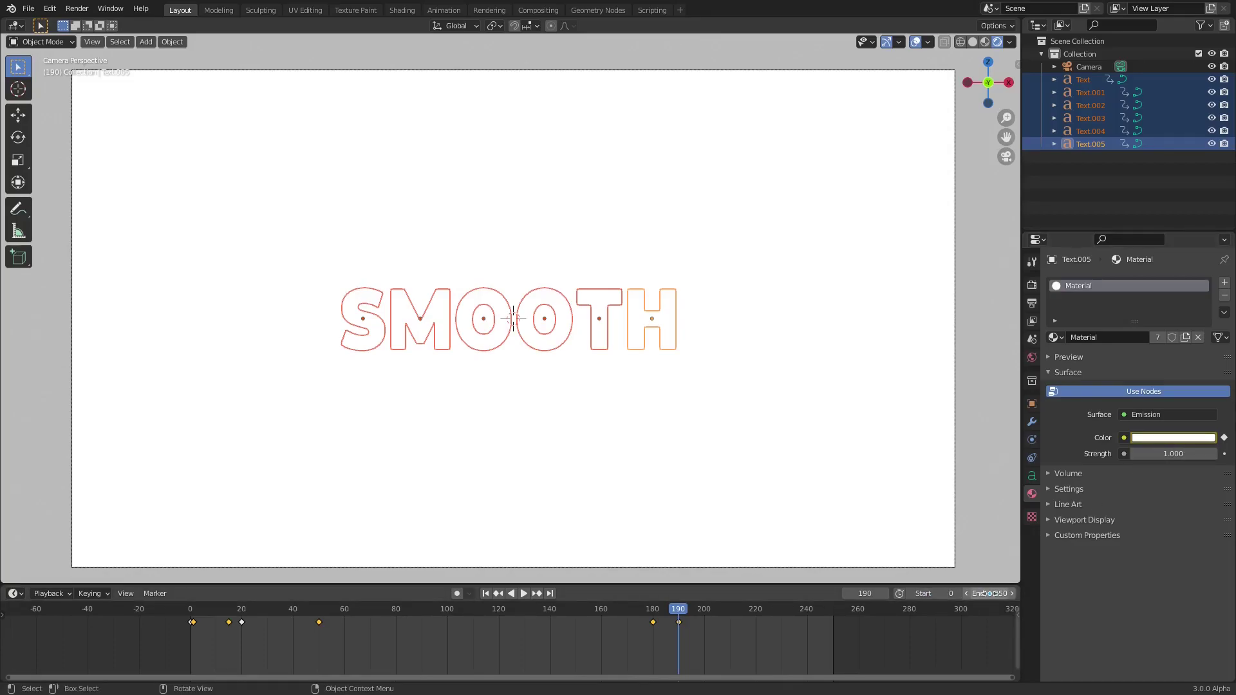
type("200")
key("Return")
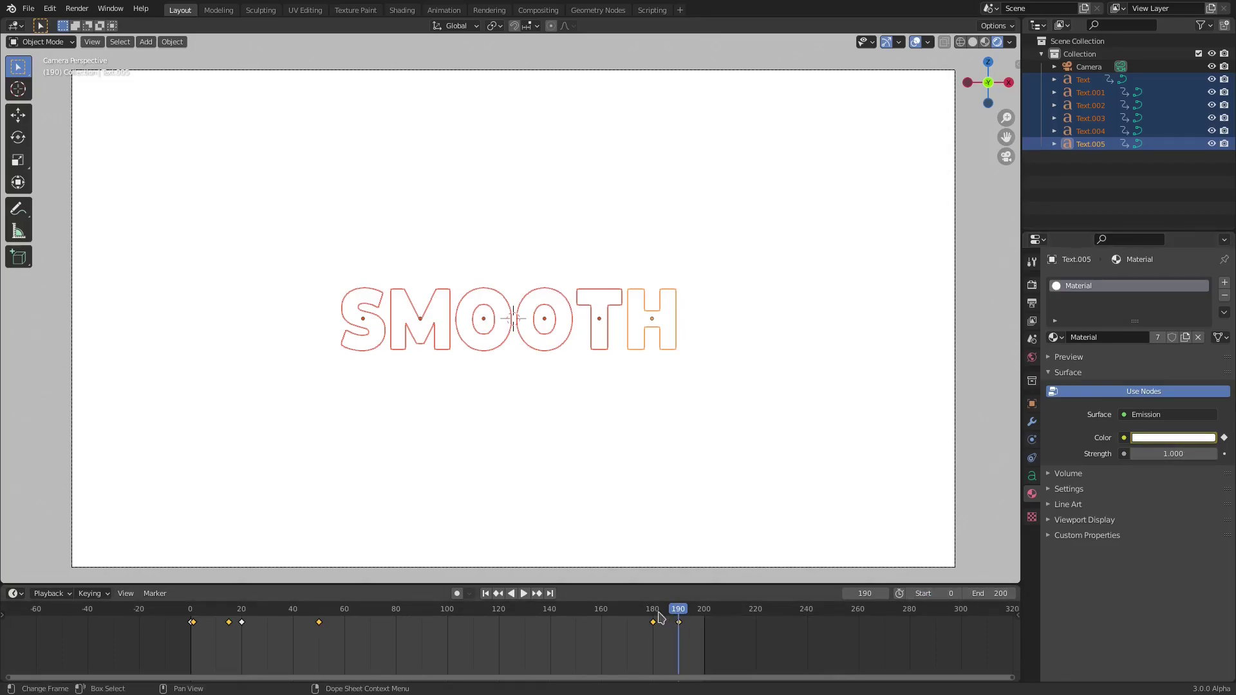
Play the animation with the letters deselected and the viewport overlays hidden
key("space")
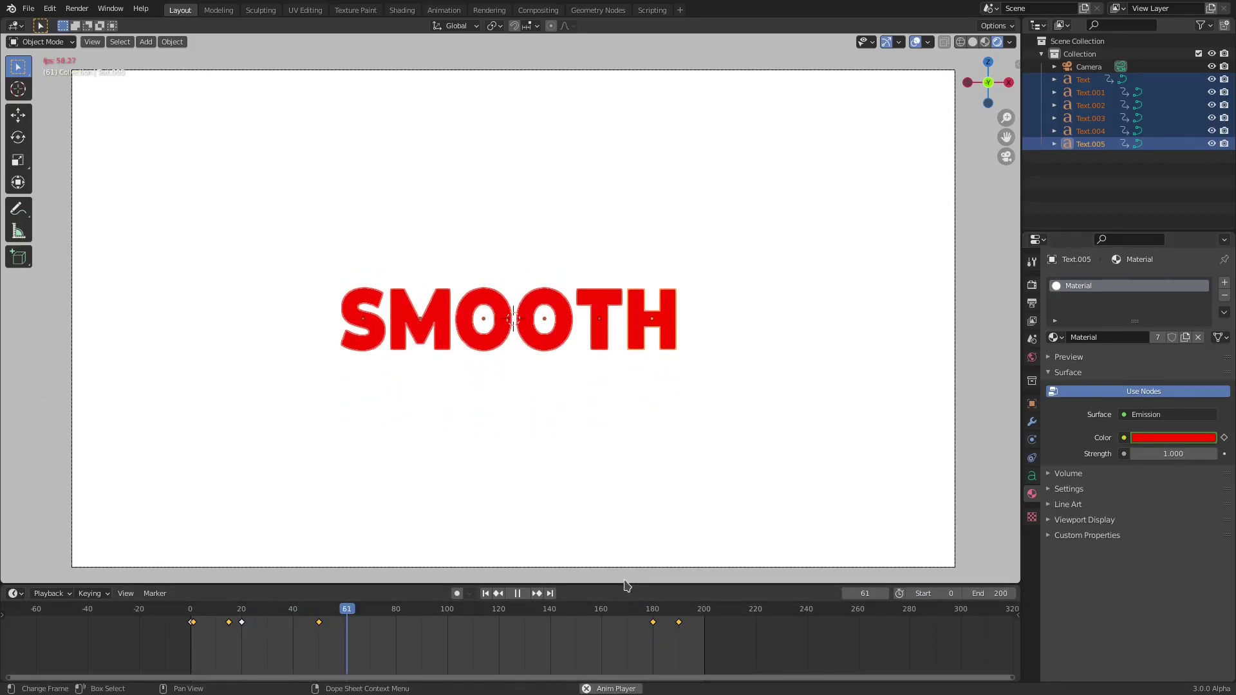
left_click(641, 566)
left_click(916, 41)
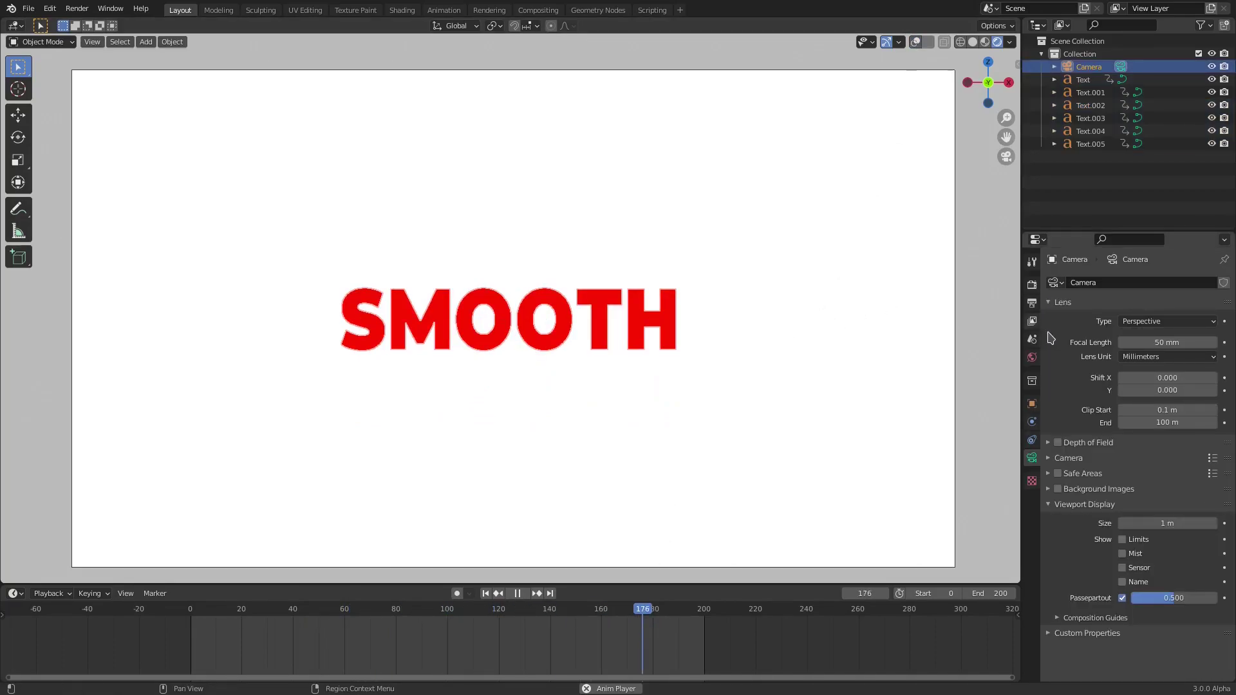
Show the render settings while the animation plays, and stop playback at frame 105
left_click(1032, 284)
left_click(1151, 351)
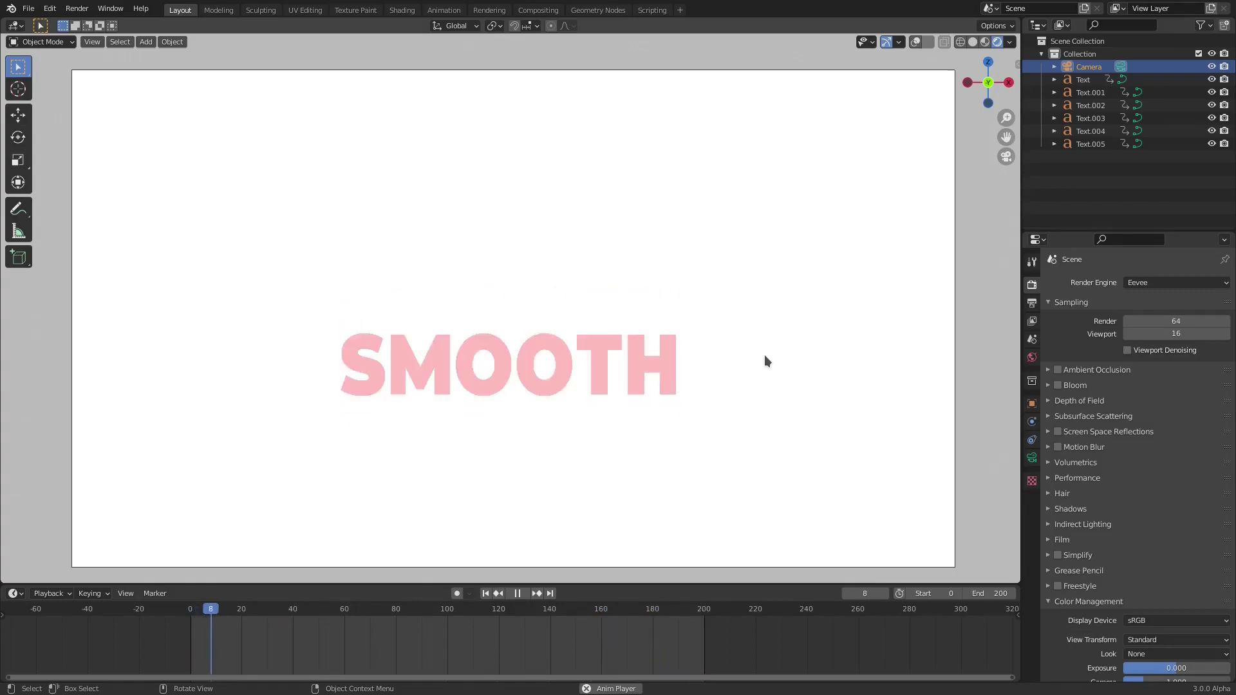
key("space")
left_click(459, 613)
Turn the viewport overlays back on and select all six letters, from H back to S
left_click(623, 346)
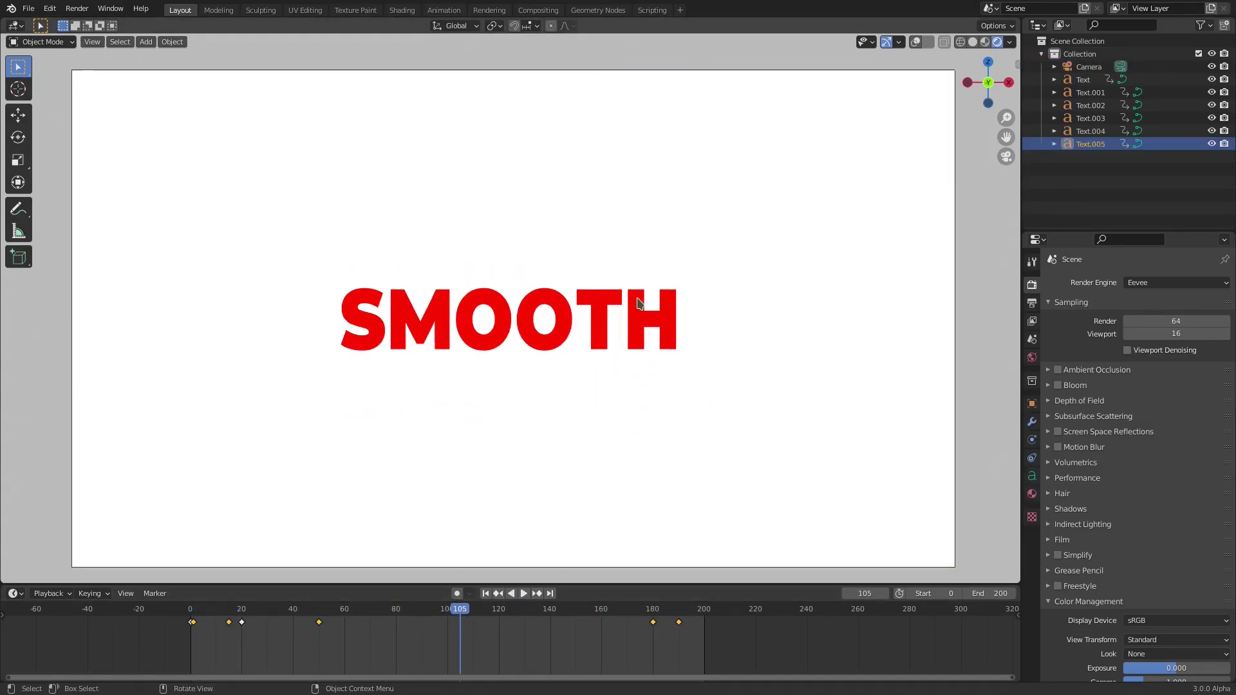
left_click(915, 42)
left_click(599, 306, "shift")
left_click(545, 297, "shift")
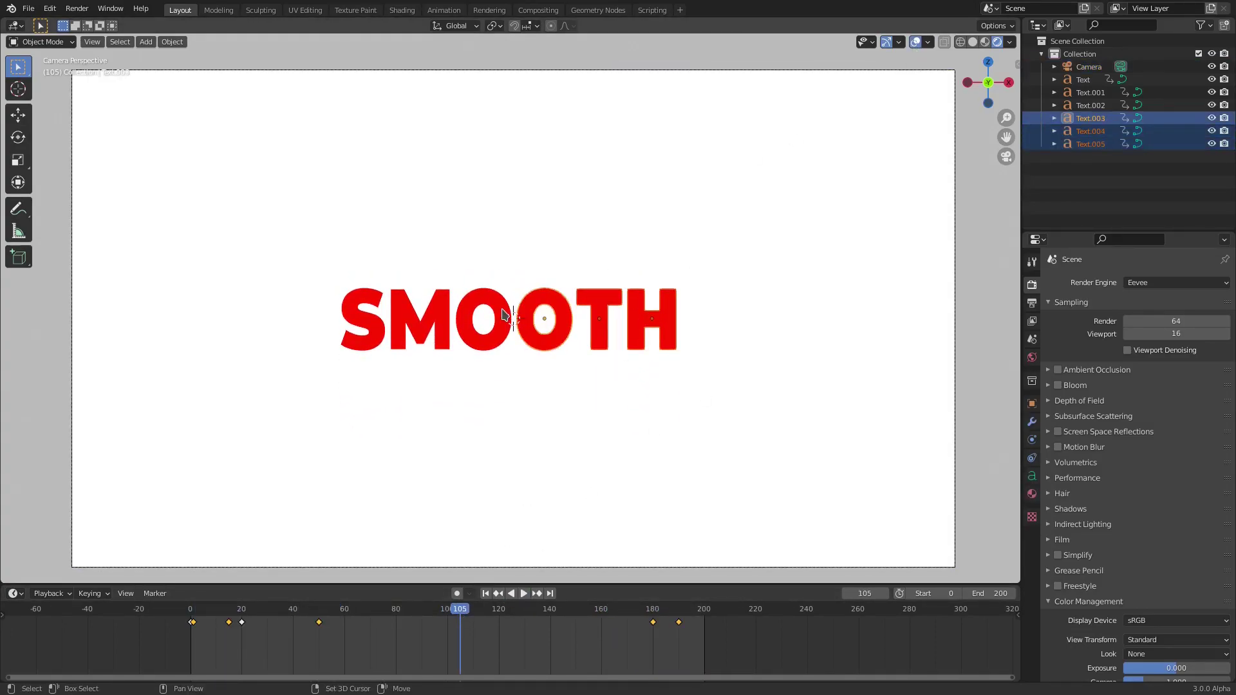
left_click(483, 297, "shift")
left_click(402, 322, "shift")
left_click(369, 302, "shift")
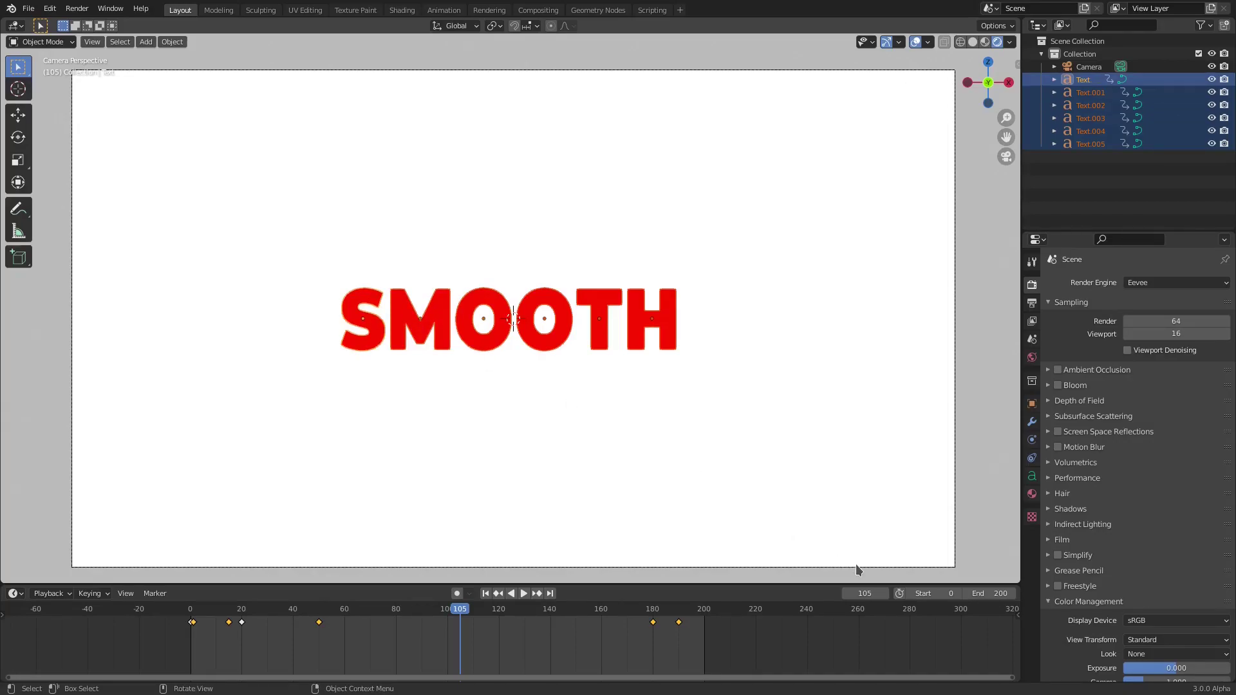
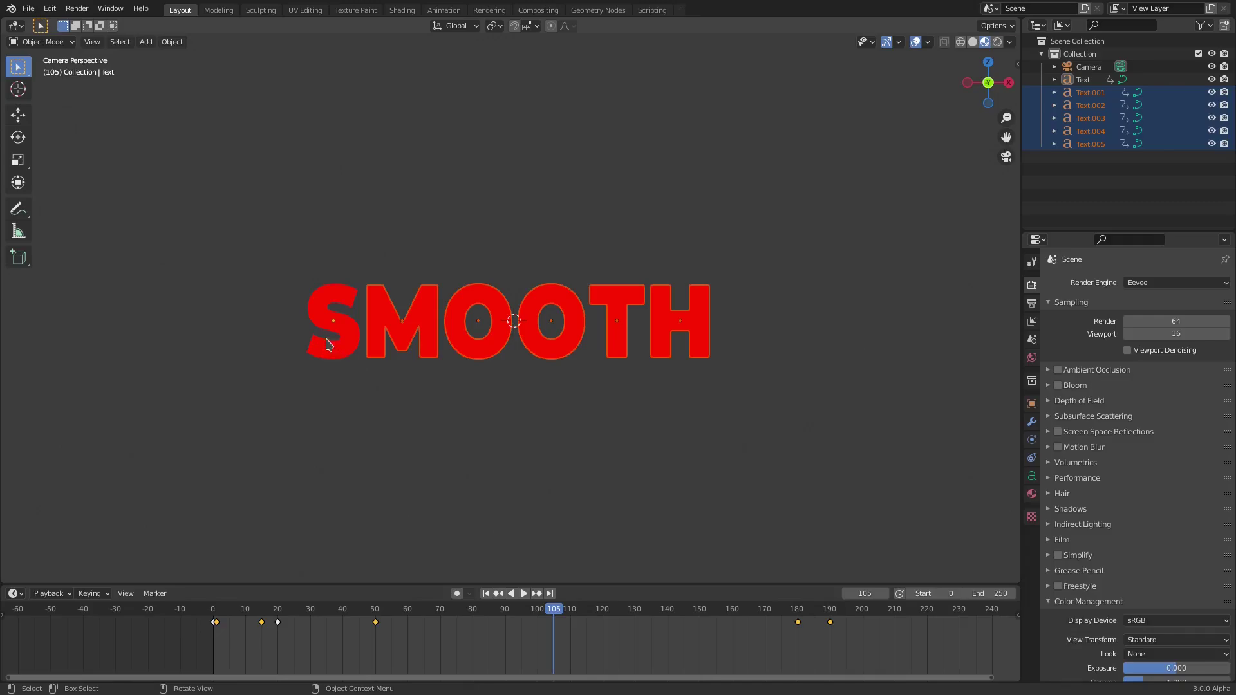
Shift the keyframes of the letters M, O, O, T and H 3 frames later, leaving S in place
scroll(534, 377, "down", 2)
scroll(290, 651, "down", 2)
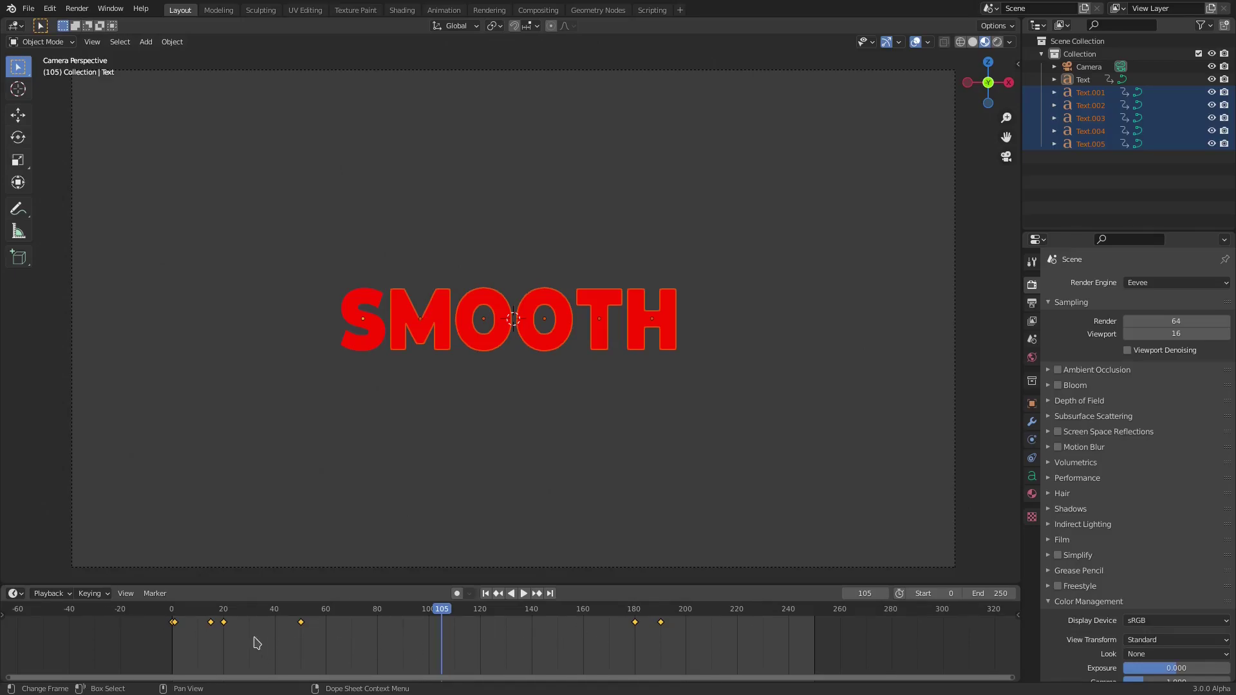
key("g")
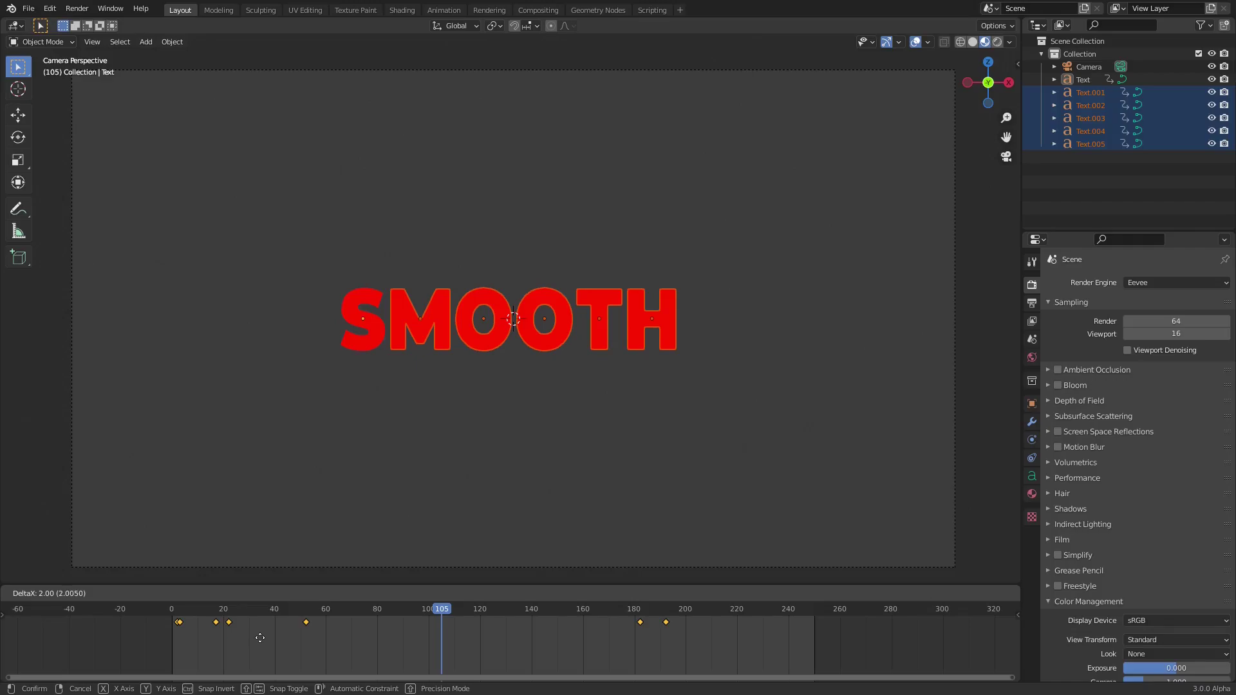
left_click(262, 638)
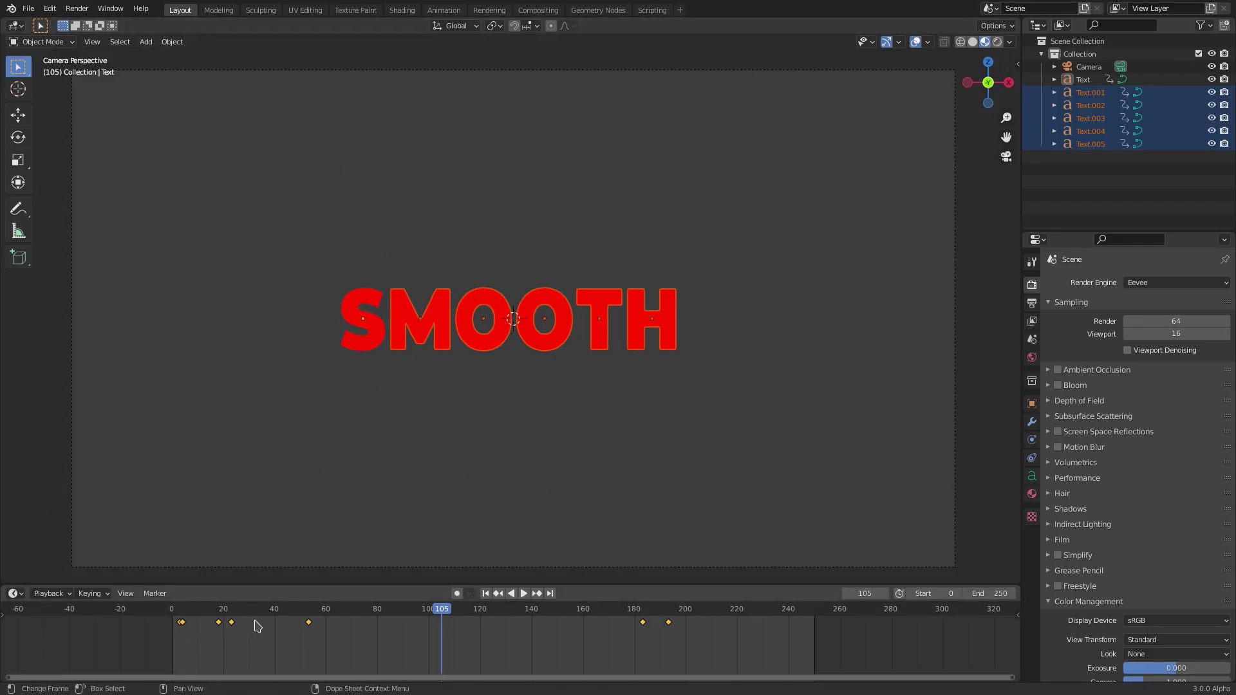
Remove M from the selection and shift the keyframes of the remaining four letters another 3 frames later
key("b")
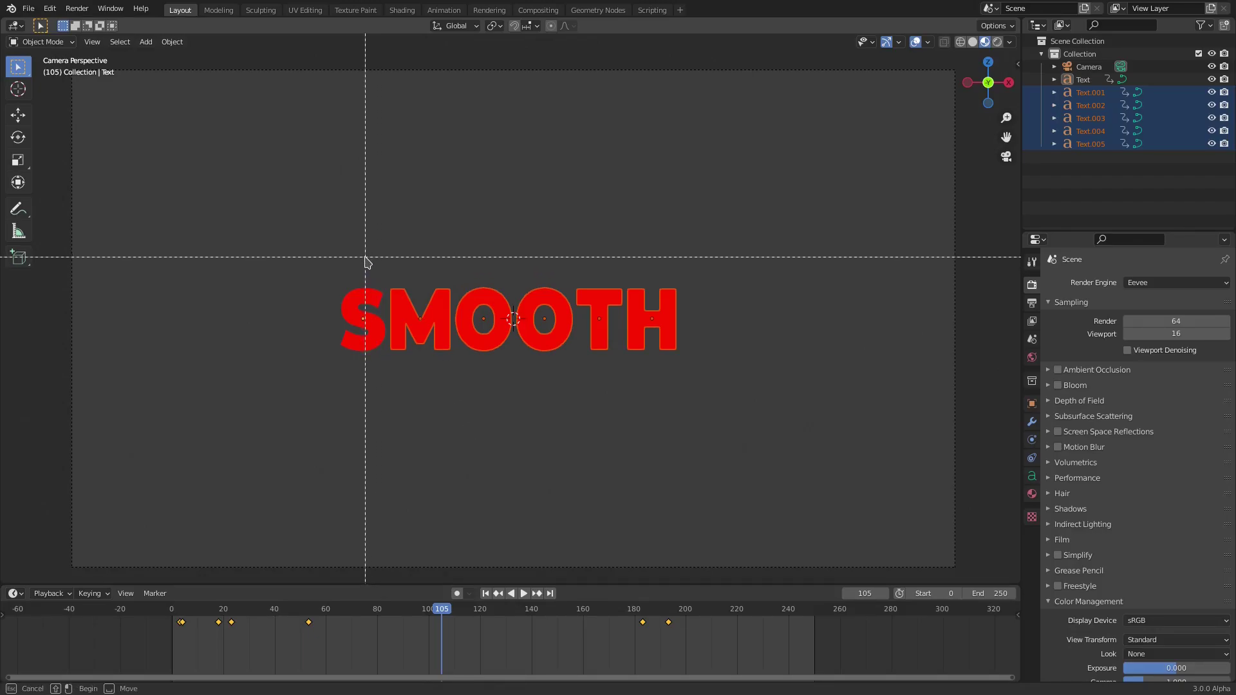
key("Escape")
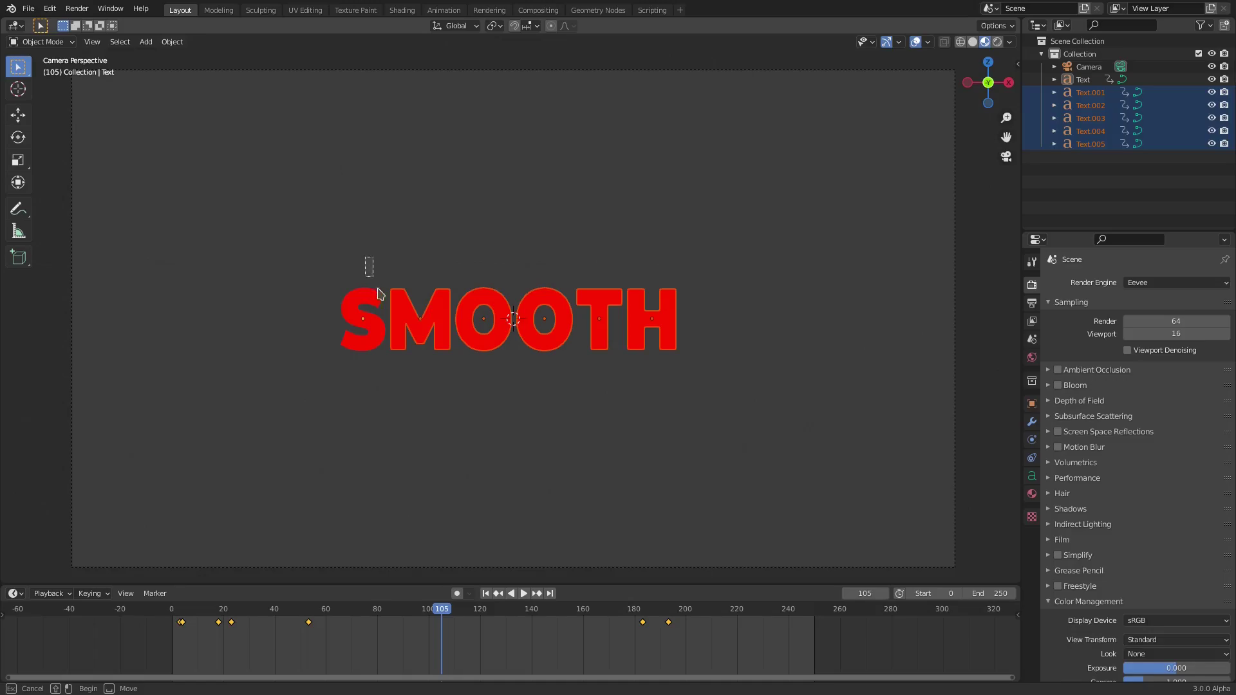
middle_click_drag(378, 293, 434, 372)
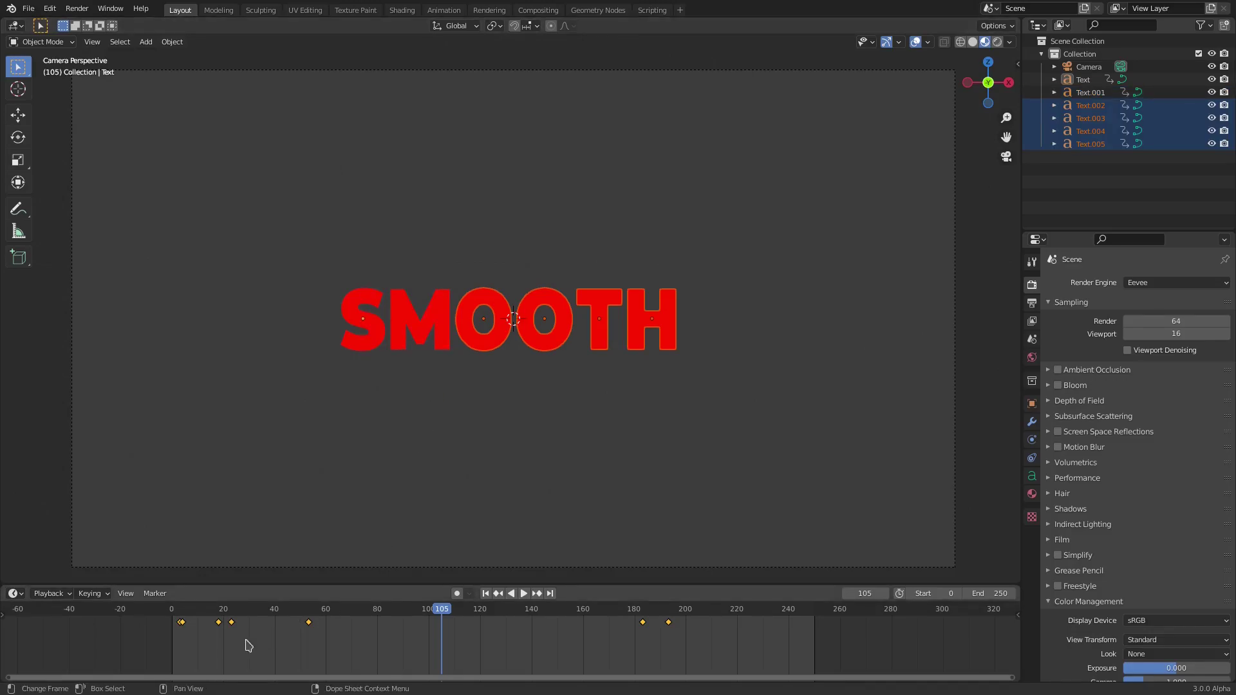
key("g")
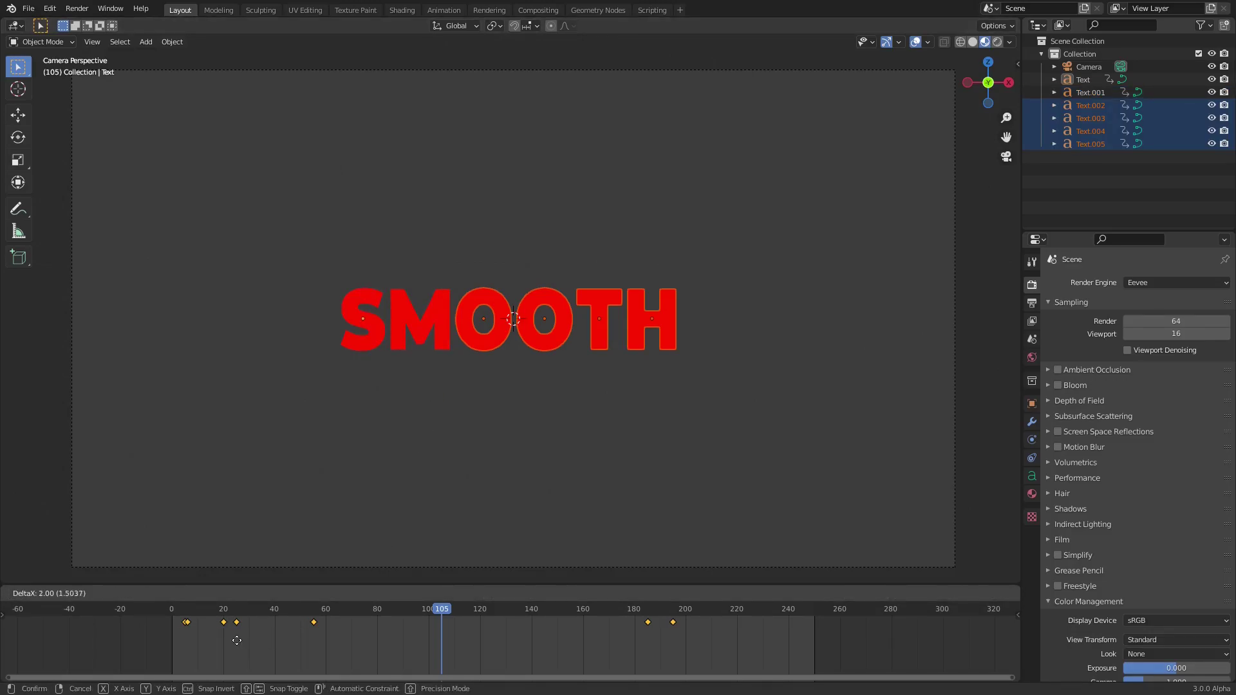
left_click(240, 641)
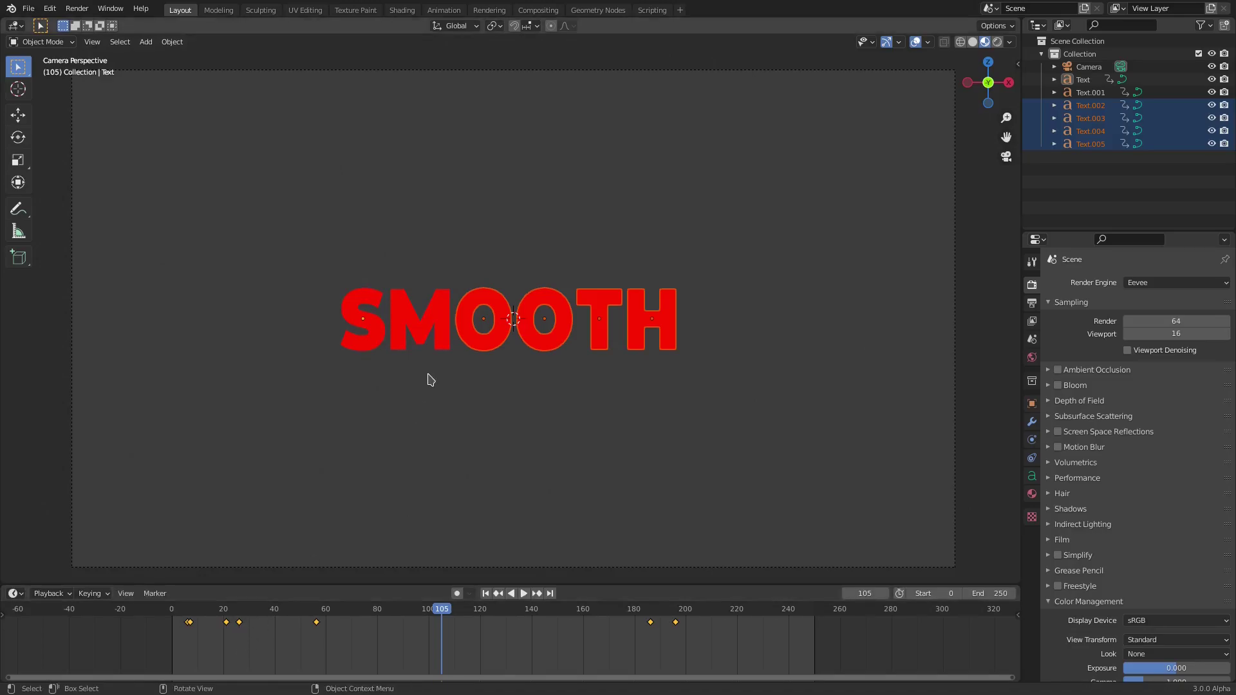
Deselect the first O and offset the keyframes of the second O, T and H by 3 more frames
left_click_drag(397, 243, 504, 393, "ctrl")
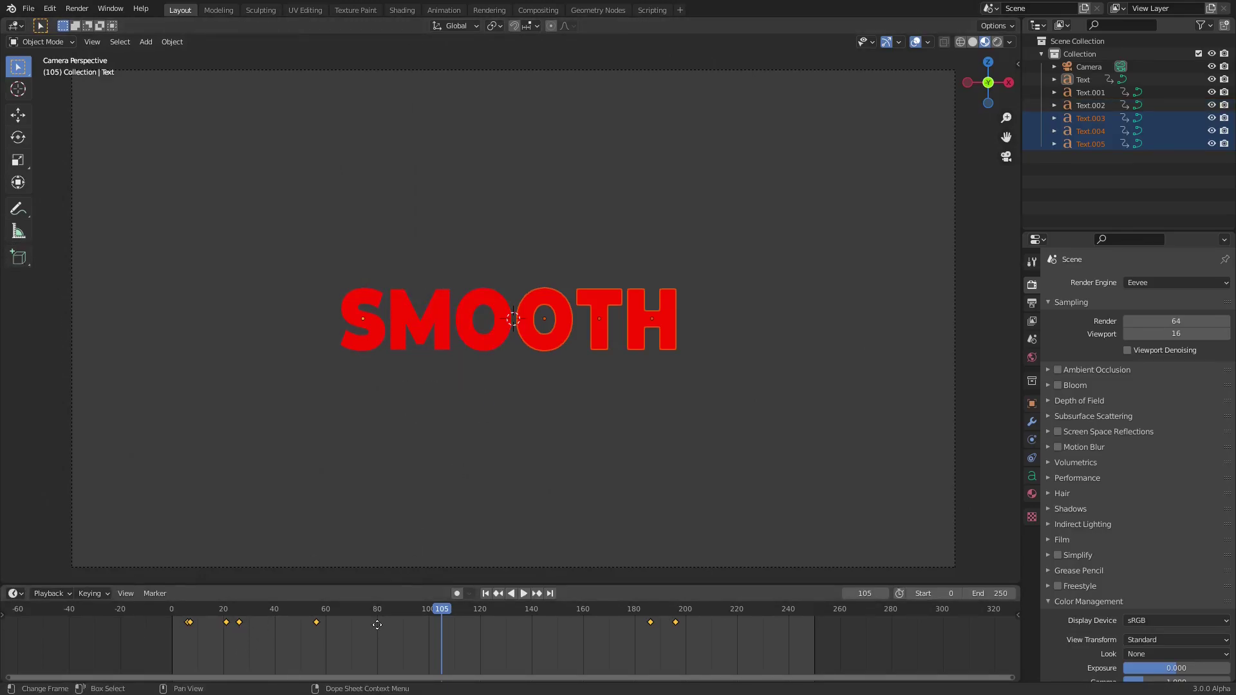
key("g")
left_click(385, 624)
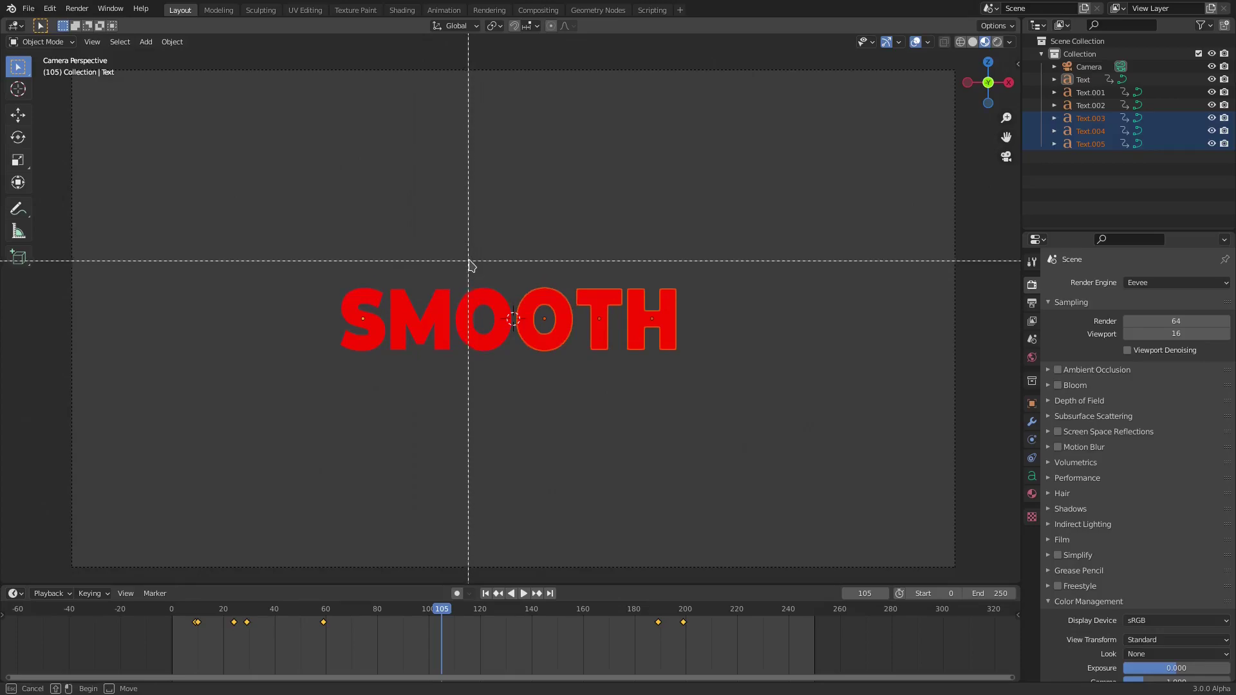
Deselect the second O and move the keyframes of T and H 3 frames later
left_click_drag(480, 272, 569, 362, "ctrl")
key("g")
left_click(378, 640)
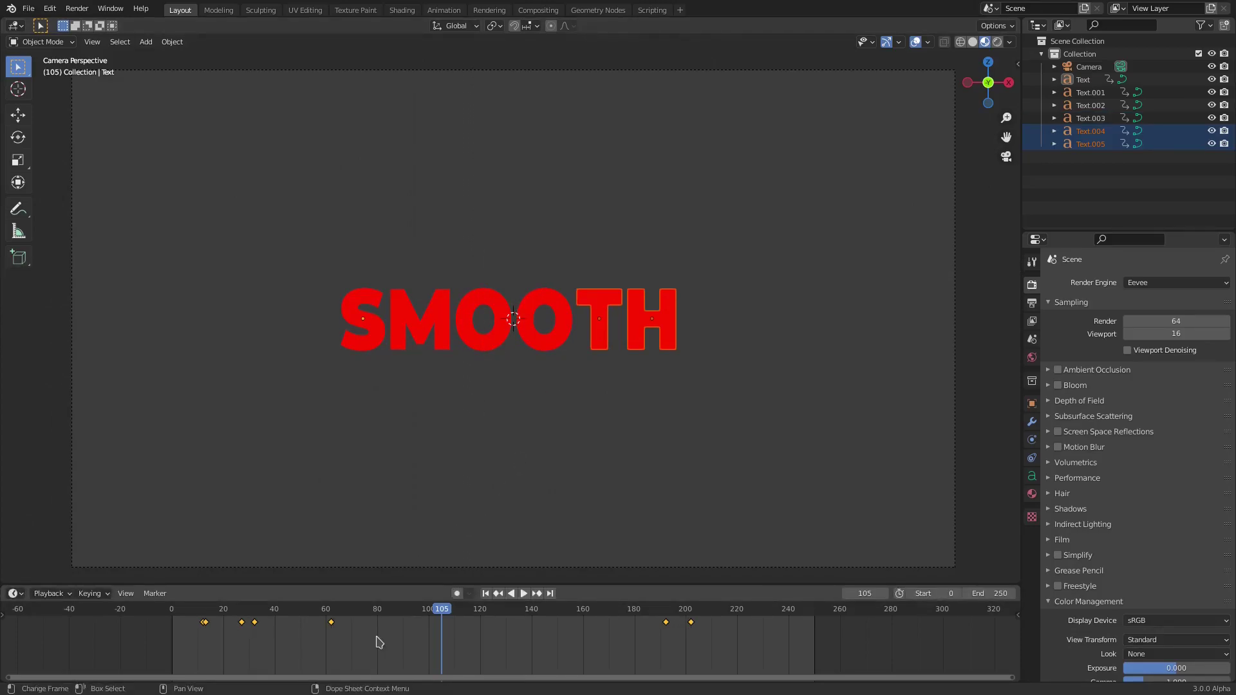
Deselect T and delay only the H letter's keyframes by 3 more frames
key("b")
middle_click_drag(510, 253, 621, 396)
key("g")
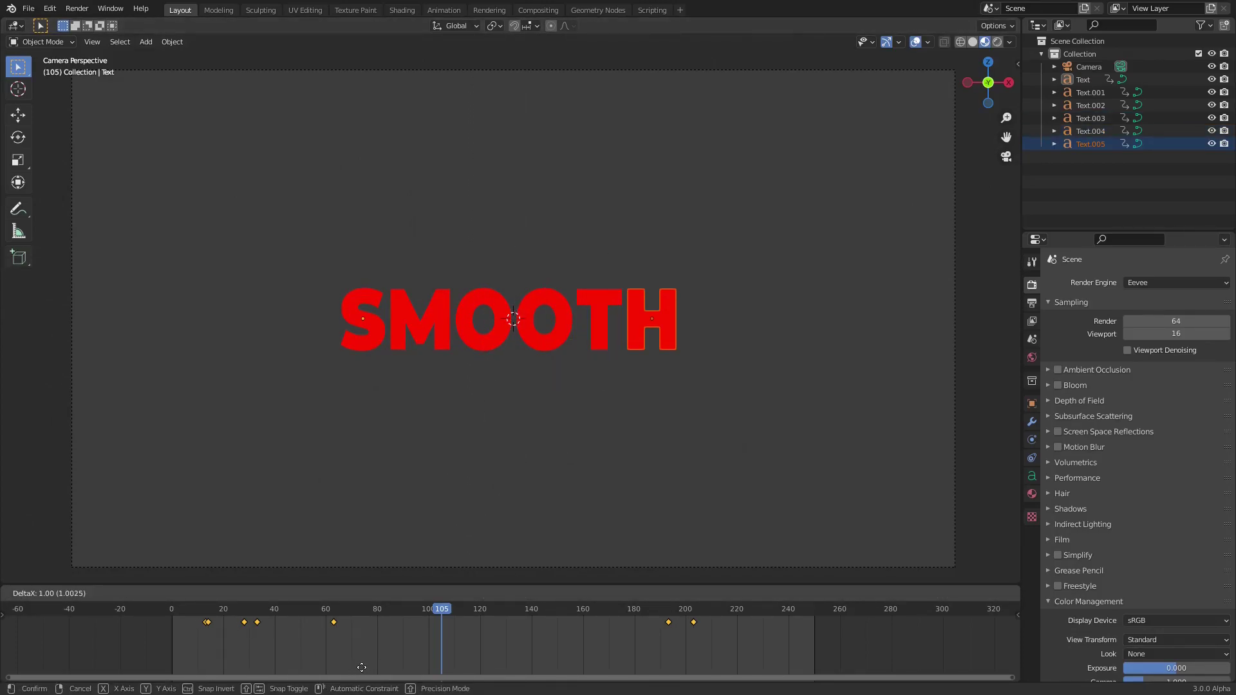
left_click(364, 667)
Check the staggered keyframe timing by selecting the letters of SMOOTH one after another
key("b")
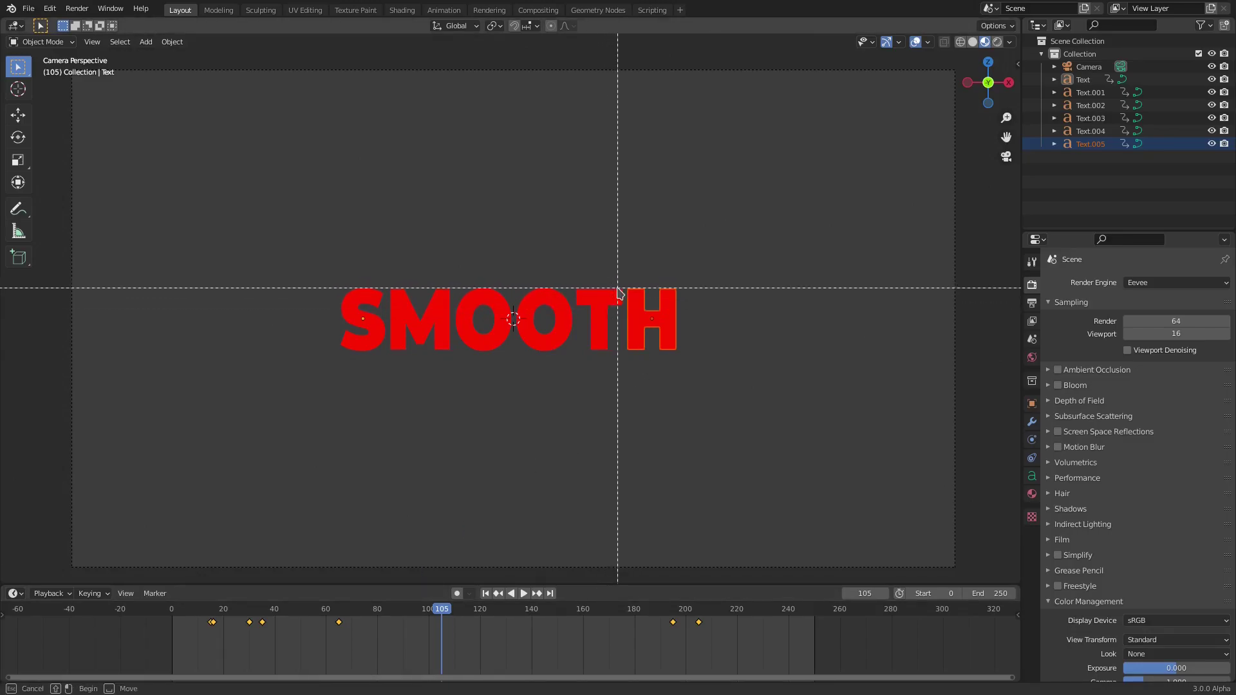
key("Escape")
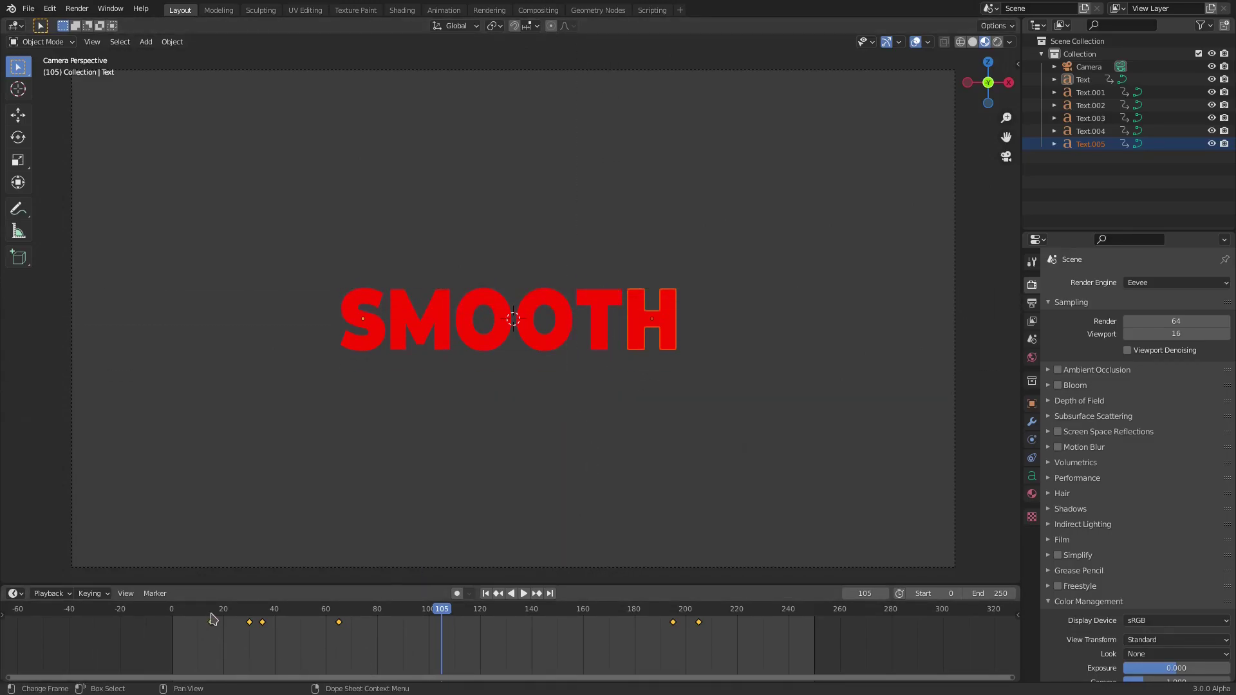
left_click(607, 329)
left_click(639, 329)
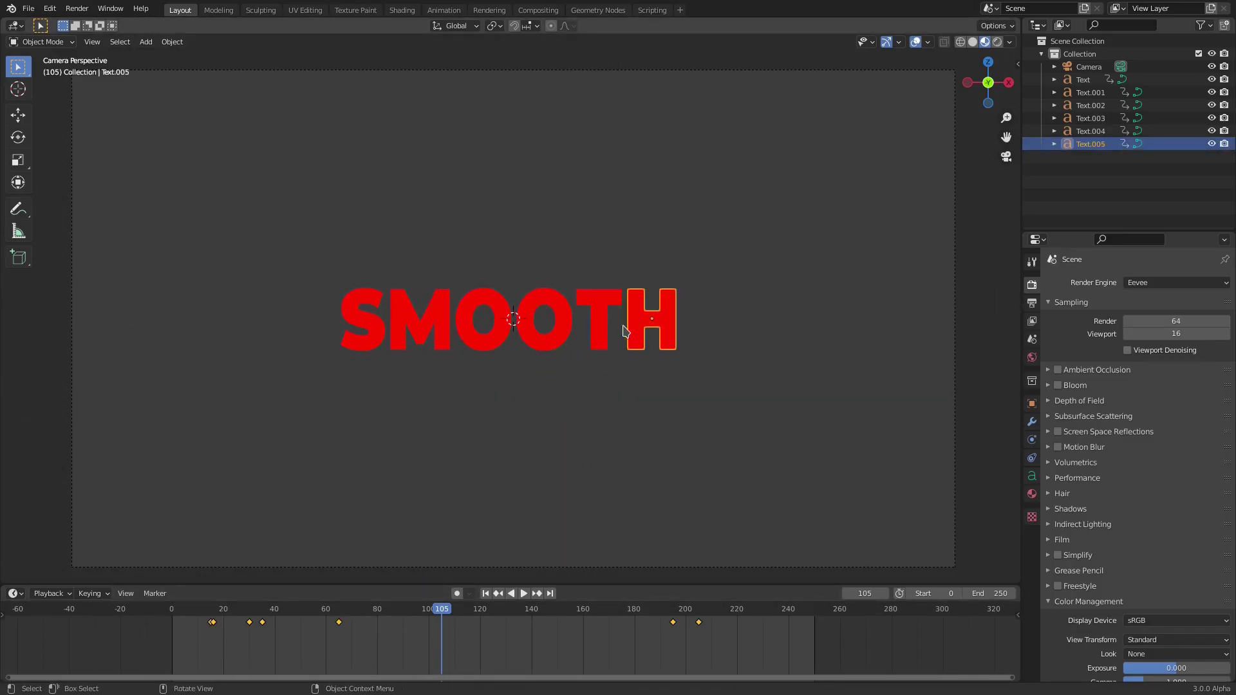
left_click(605, 333)
left_click(558, 334)
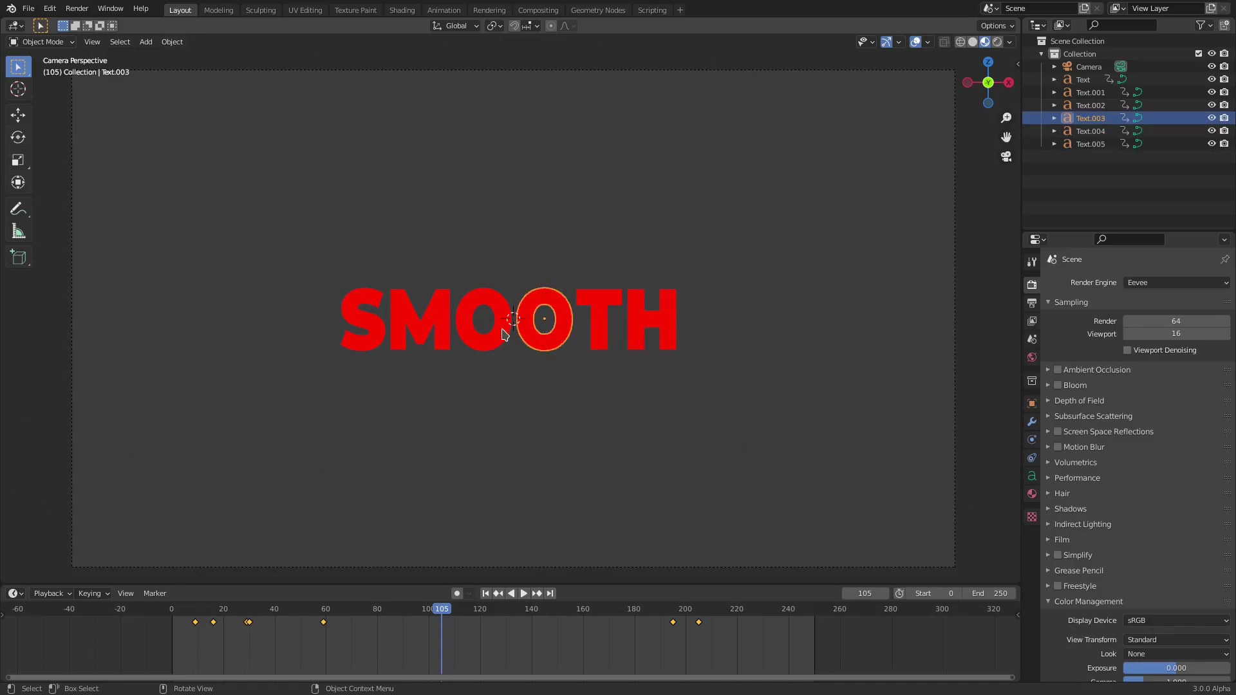
left_click(492, 335)
left_click(423, 329)
left_click(383, 332)
left_click(412, 335)
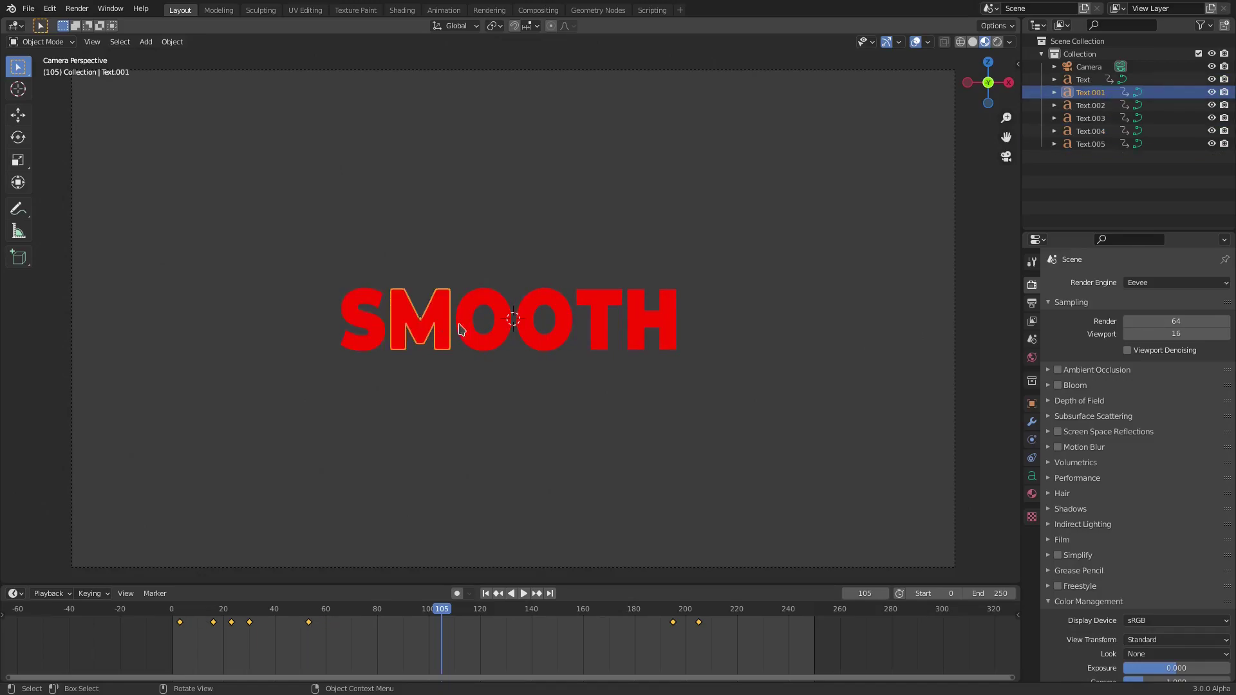
left_click(476, 327)
left_click(540, 325)
left_click(597, 328)
left_click(642, 333)
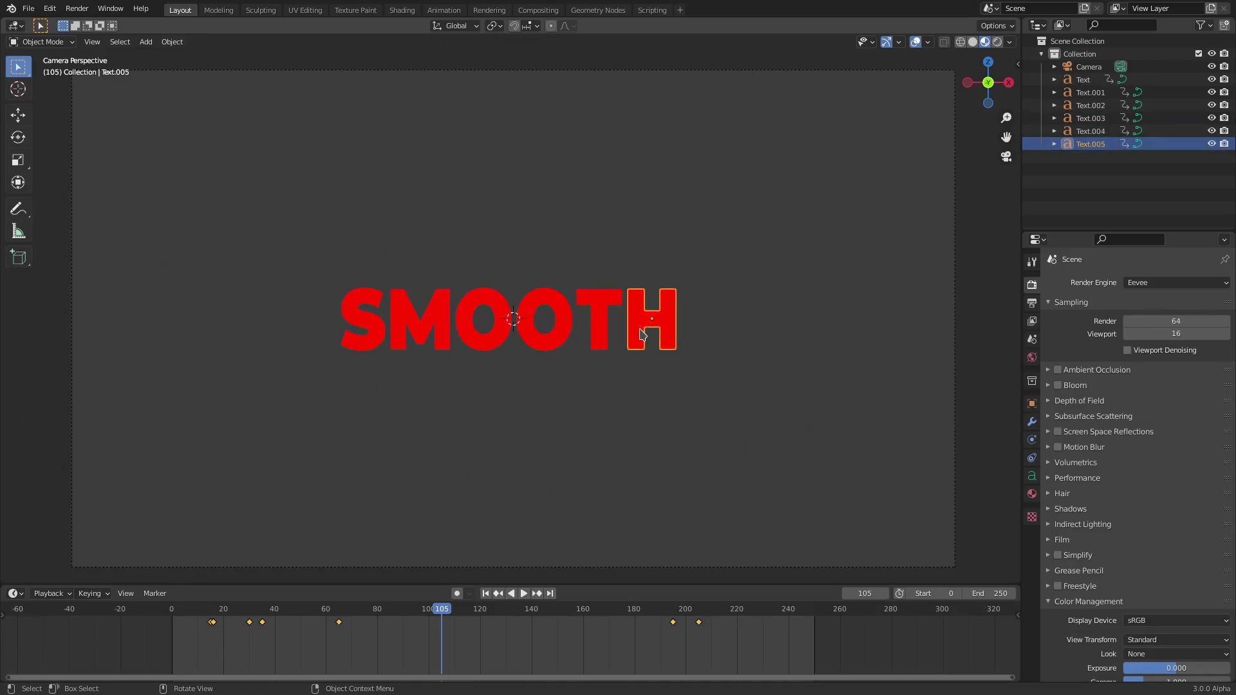
left_click(604, 341)
Scrub and play the staggered letter motion, and return to the first frame
left_click_drag(351, 609, 274, 608)
key("space")
left_click(486, 593)
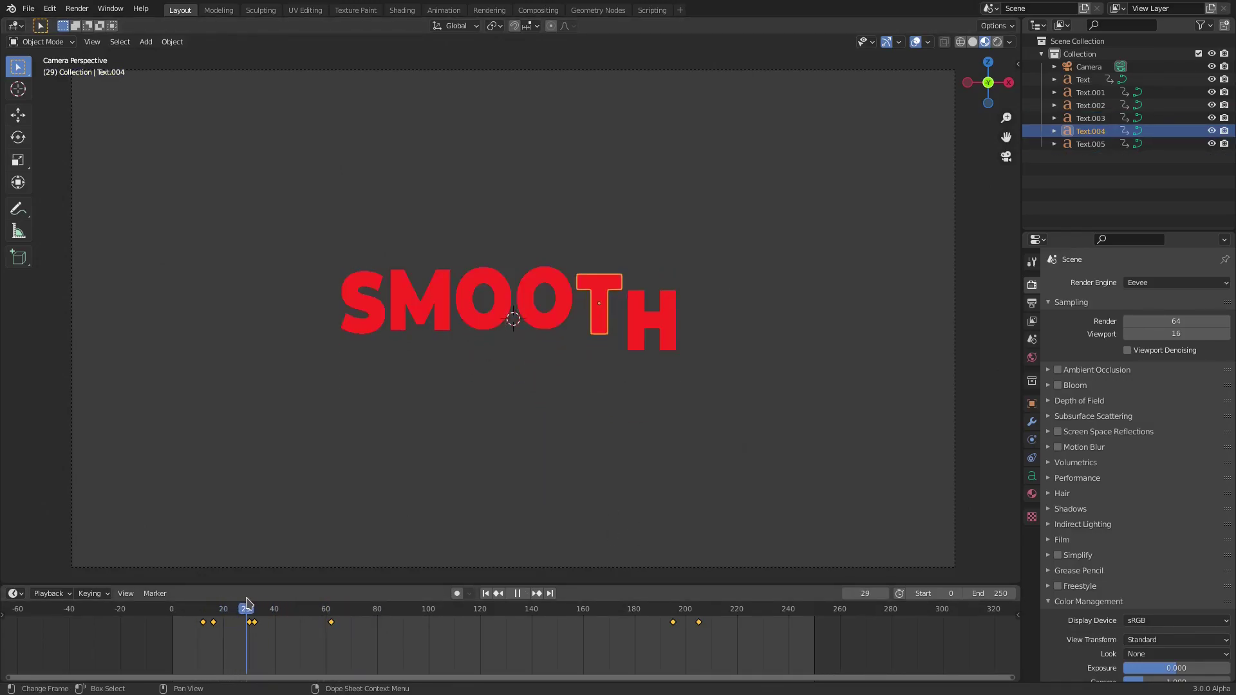
left_click(517, 593)
left_click(485, 593)
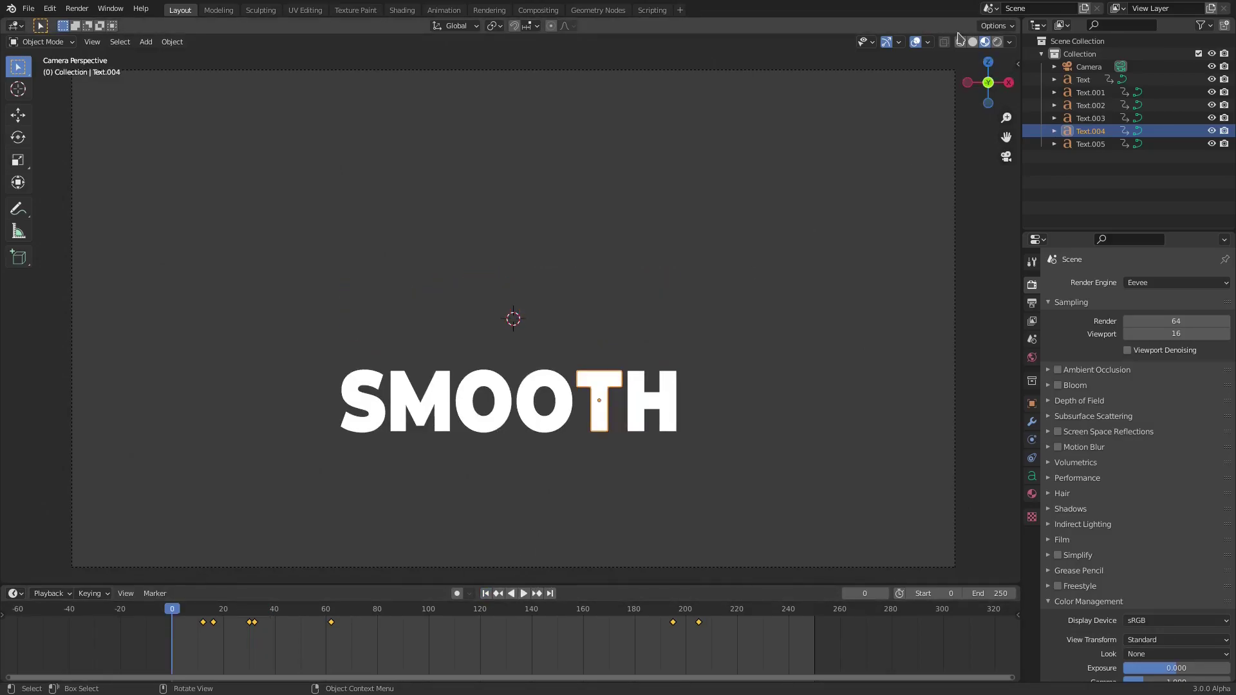
Switch to rendered shading, hide the overlays, and replay the animation several times from the start
left_click(997, 41)
left_click(917, 43)
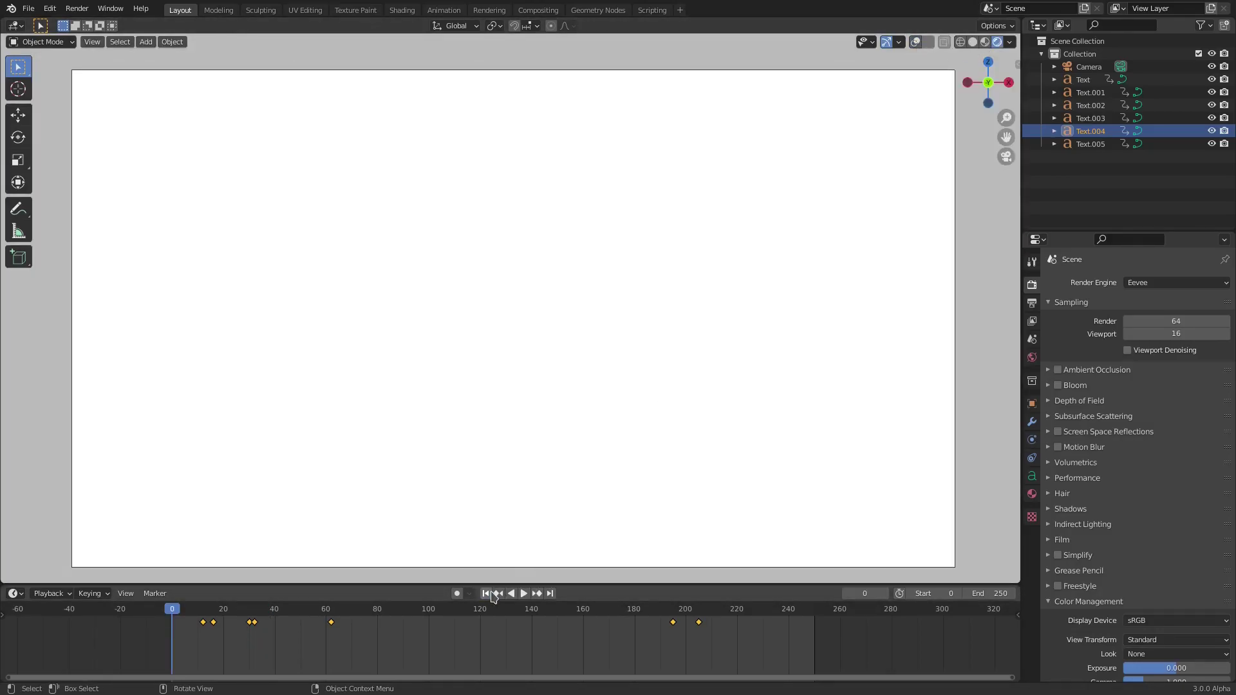
left_click(524, 593)
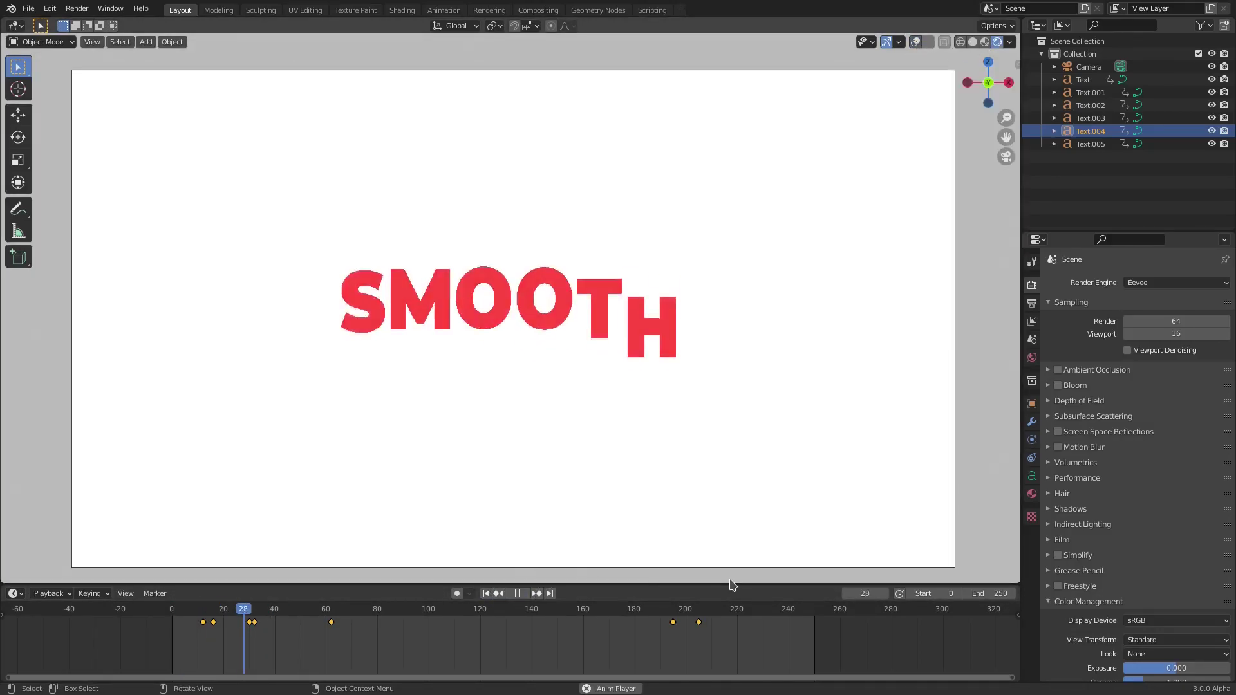
left_click(485, 593)
left_click(485, 593)
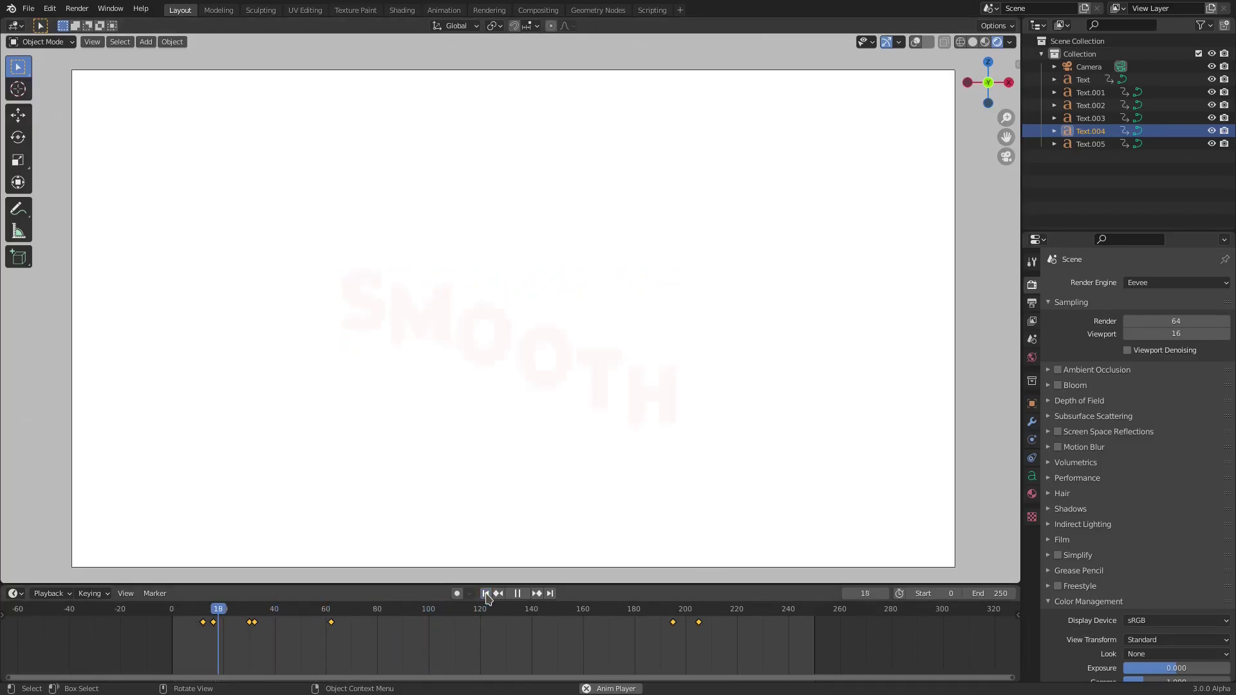
left_click(486, 594)
left_click(486, 593)
Scrub through the animation and replay its opening frames to examine the letters' rise and fade
scroll(966, 498, "down", 4)
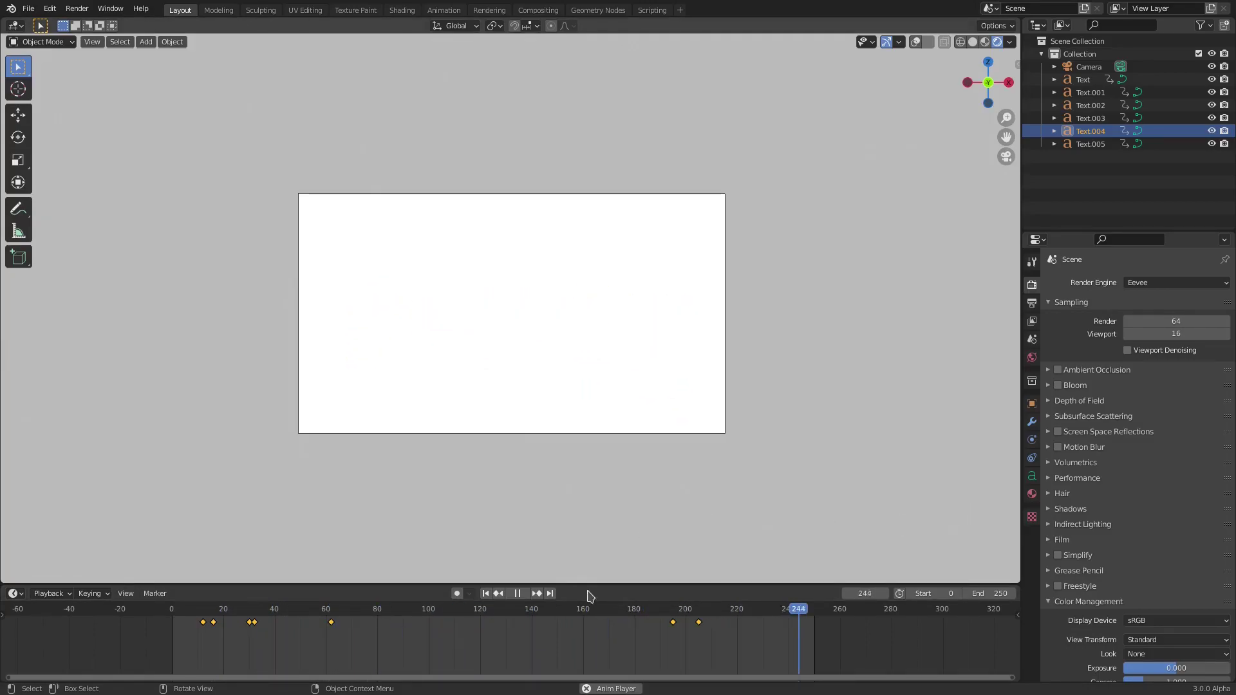
left_click_drag(644, 610, 684, 611)
left_click(294, 610)
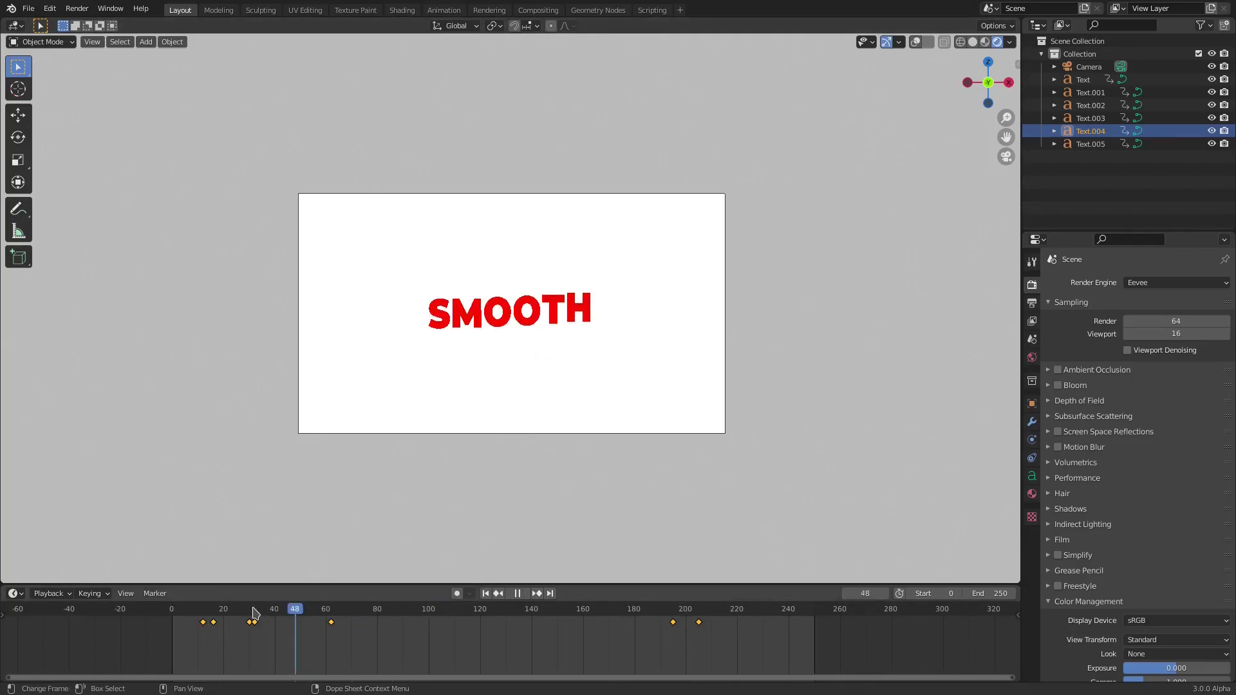
left_click_drag(255, 614, 212, 617)
key("space")
scroll(535, 395, "up", 2)
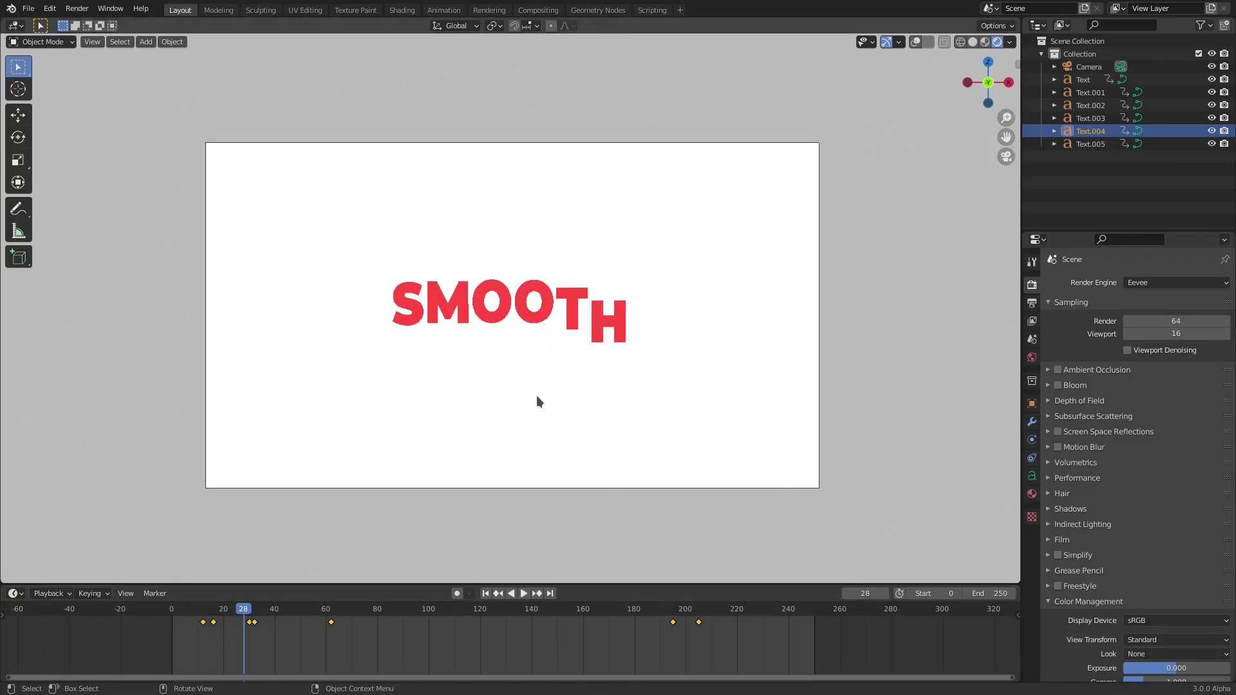
scroll(535, 395, "up", 2)
key("space")
left_click(172, 611)
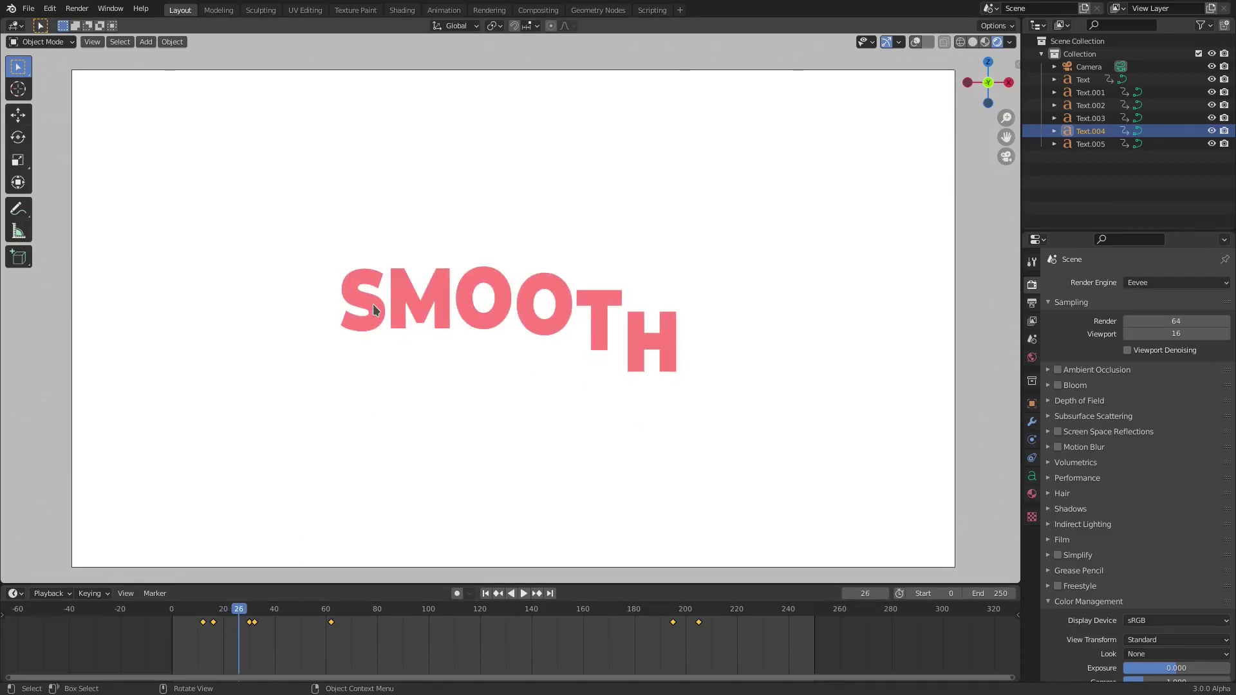
Show the material settings of the letter S and turn the viewport overlays back on
left_click(251, 621)
left_click(400, 307)
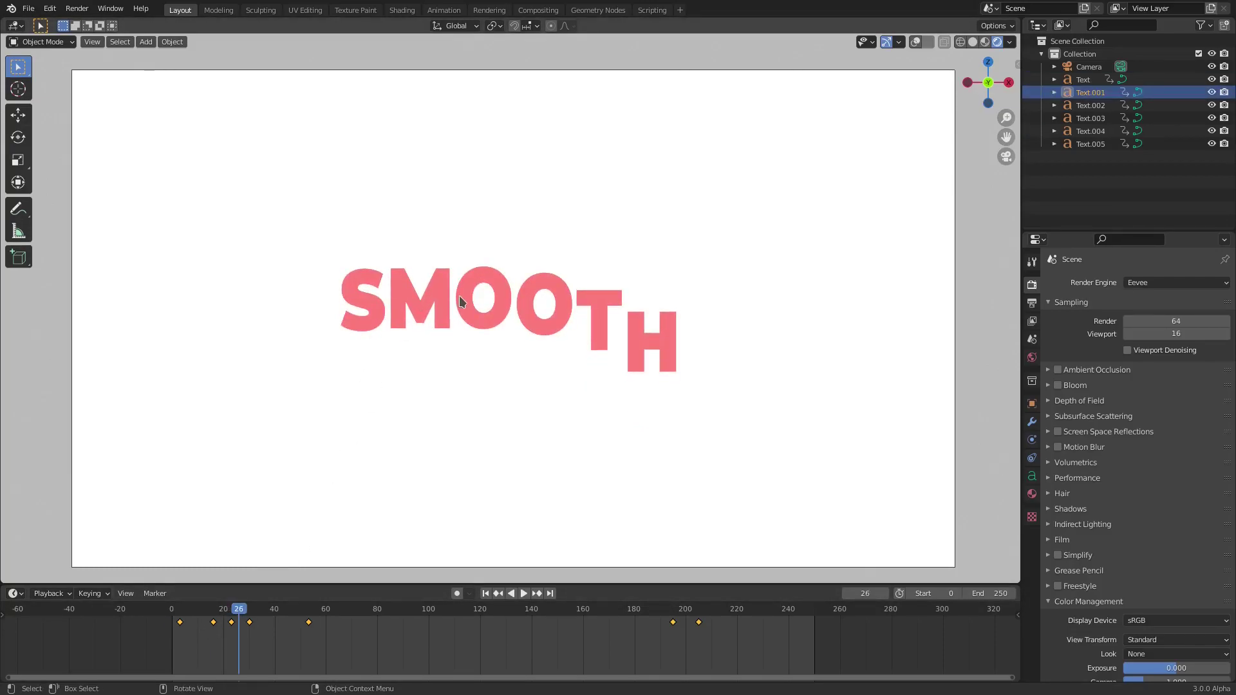
left_click(465, 301)
left_click(375, 310)
left_click(1032, 493)
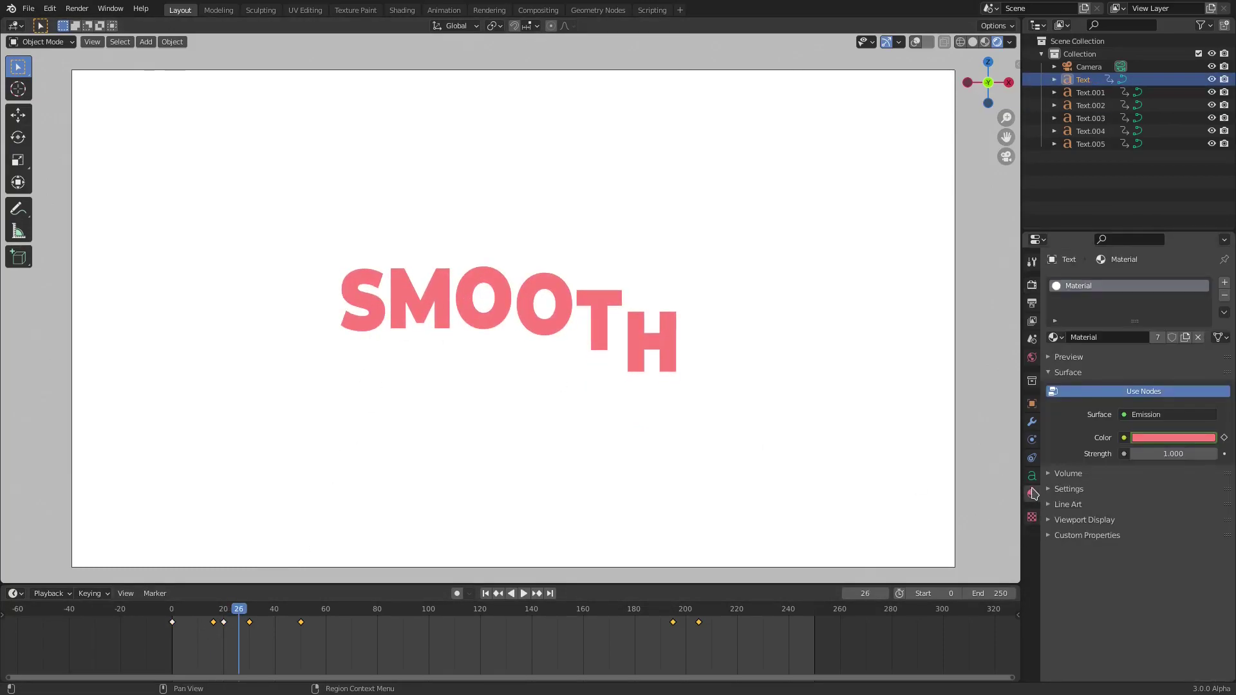
left_click(916, 43)
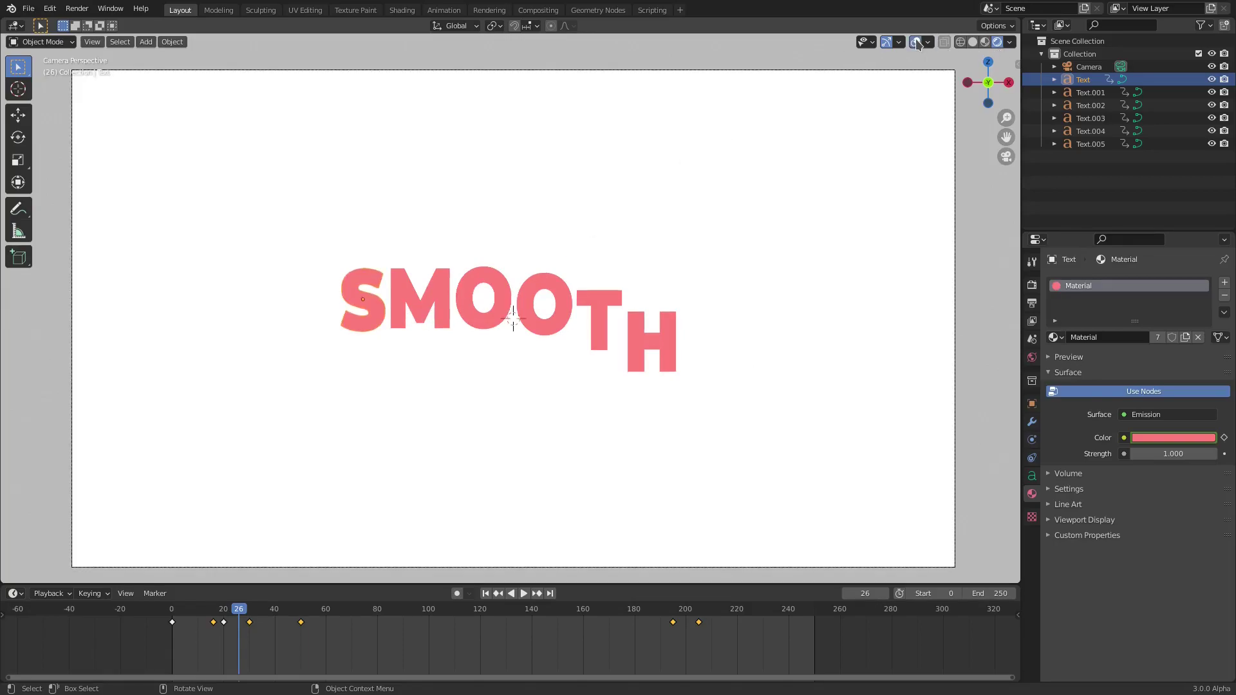
Give the letter M its own single-user copy of the shared material and name it M
left_click(438, 305)
left_click(472, 310)
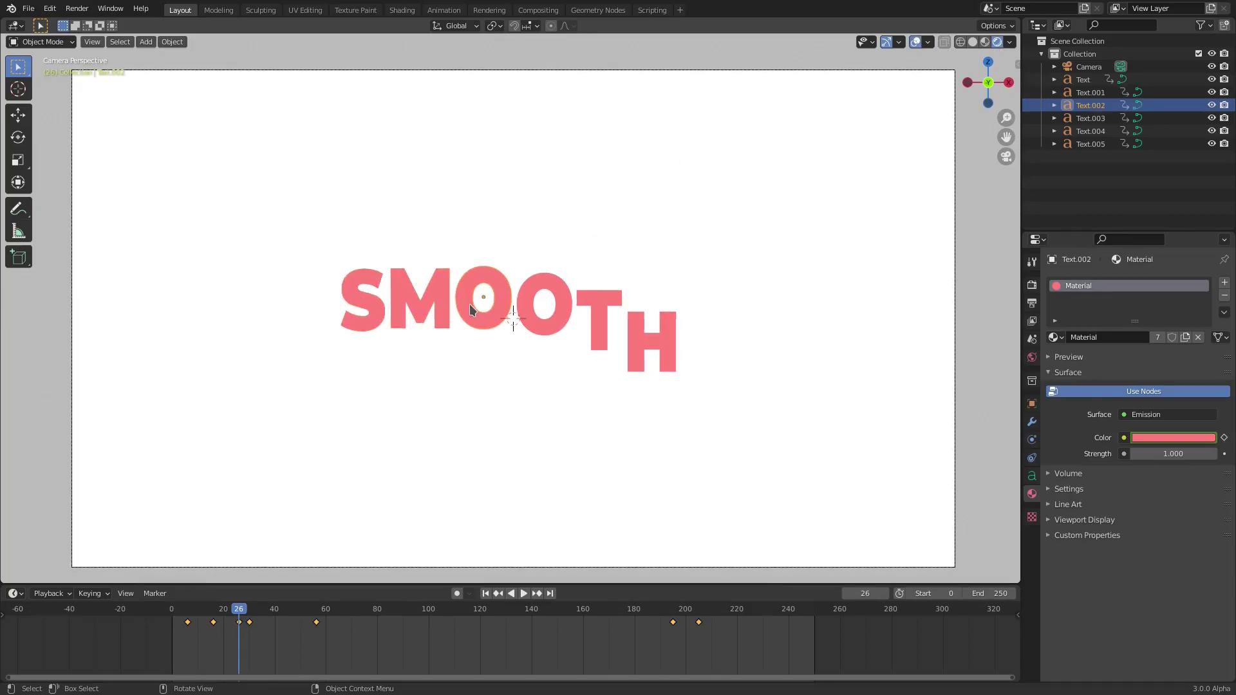
left_click(372, 305)
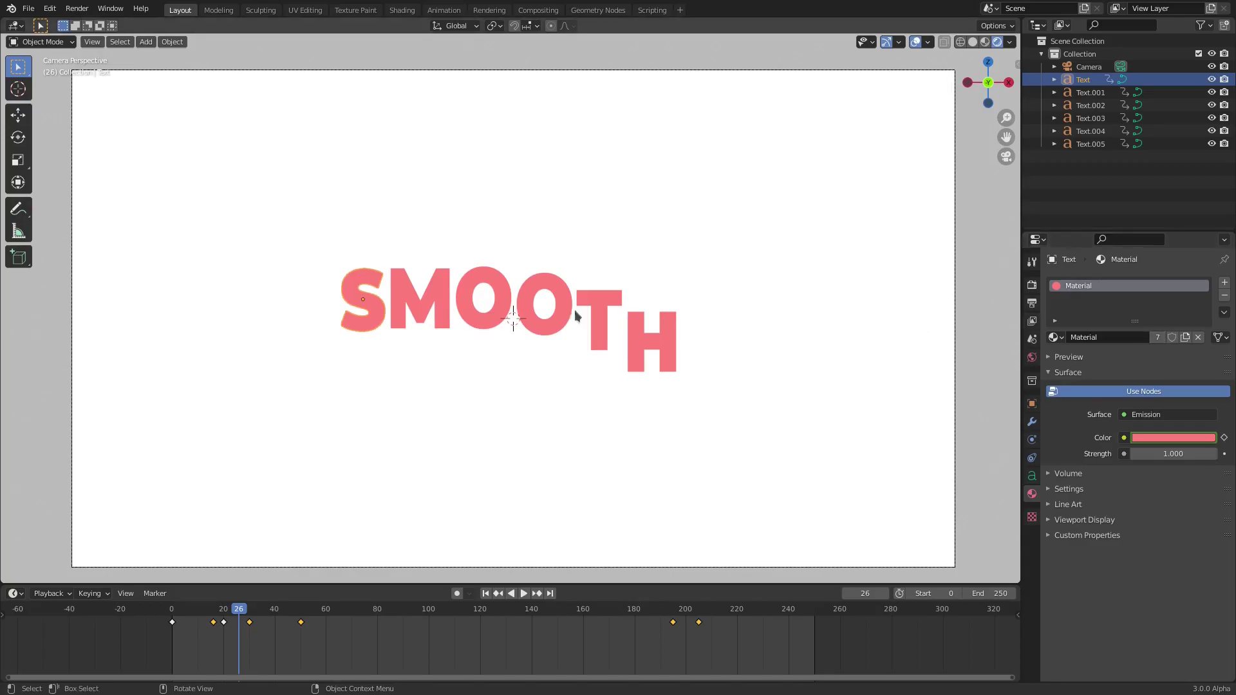
left_click(431, 304)
left_click(1163, 339)
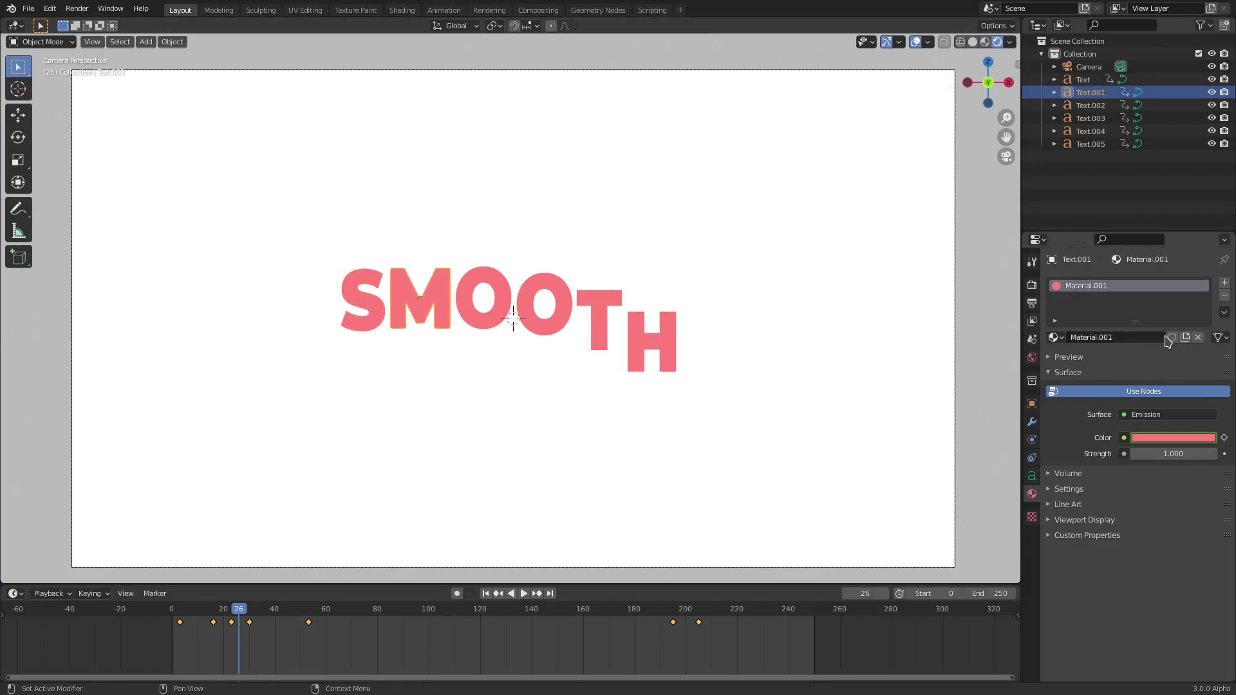
left_click(1135, 341)
type("M")
key("Return")
Rename the material on the letter S as S
left_click(378, 310)
left_click(1108, 337)
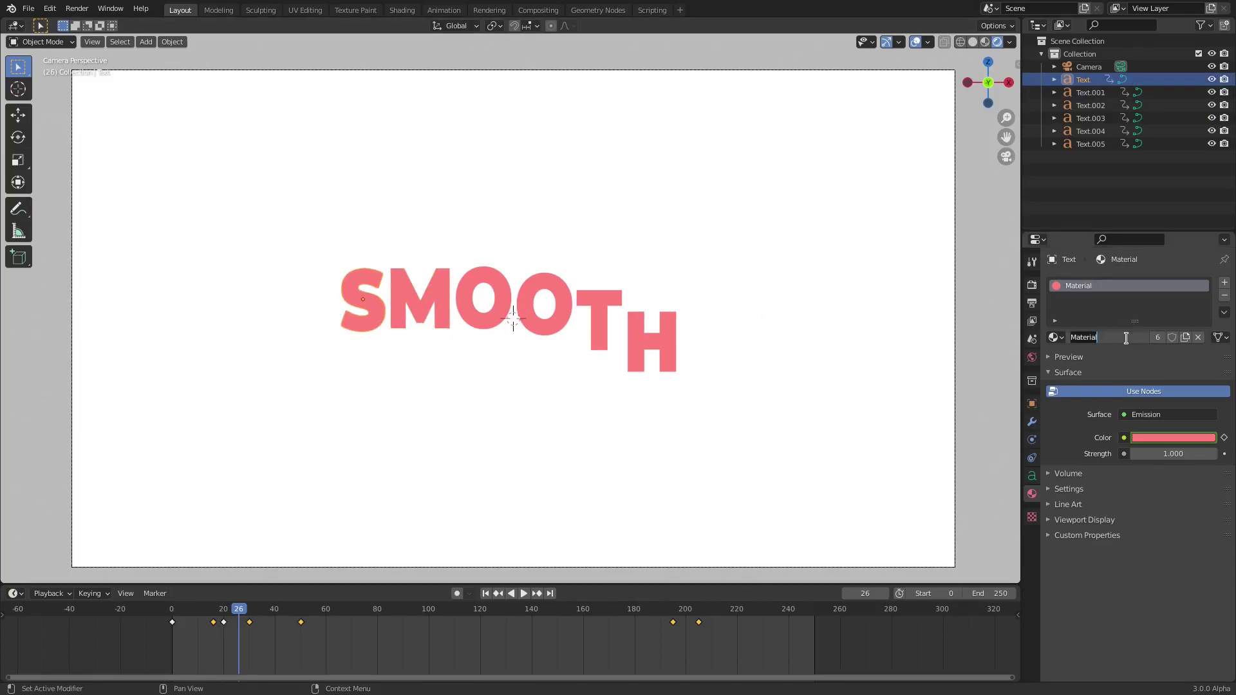
type("S")
key("Return")
Give the two O letters their own material copies, naming the first O's O 1 and the second's 0 2
left_click(505, 309)
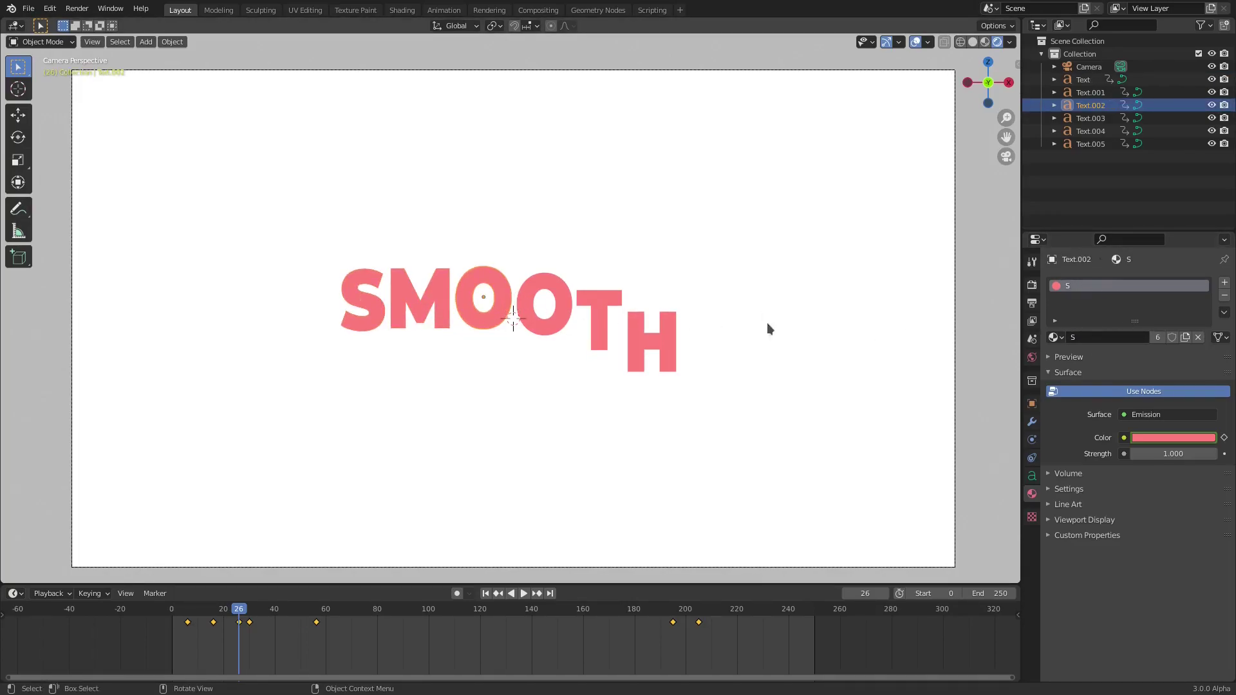
left_click(1157, 337)
left_click(1130, 341)
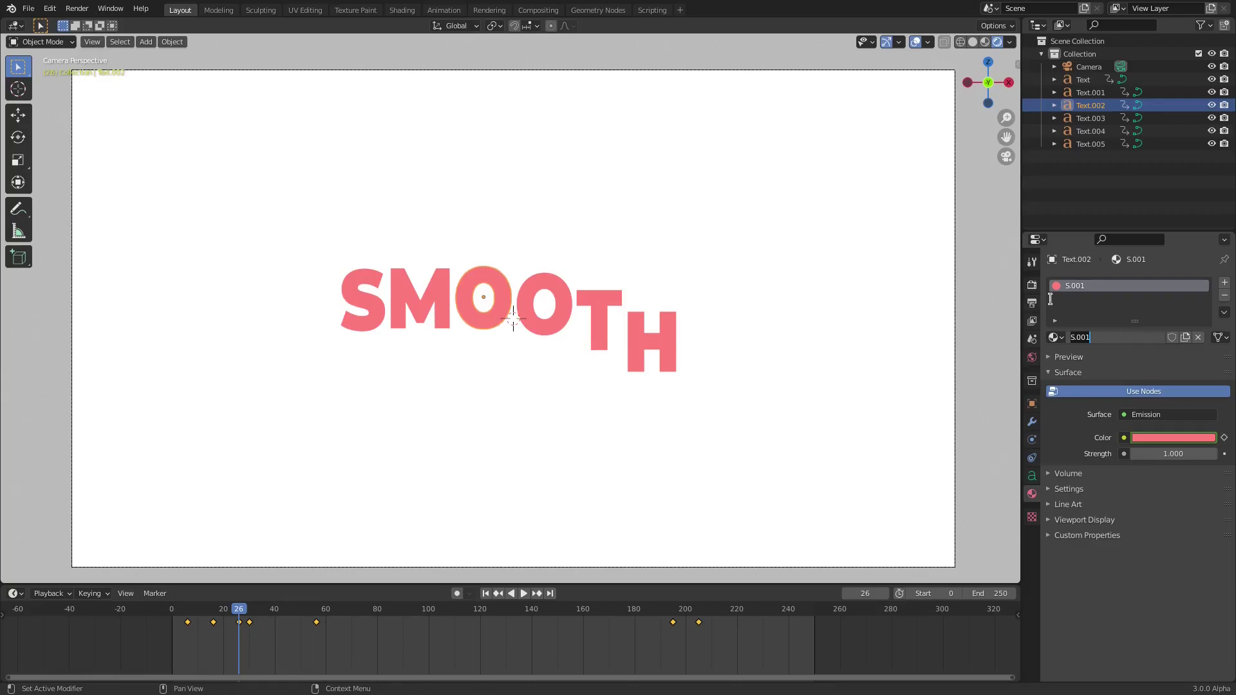
type("O 1")
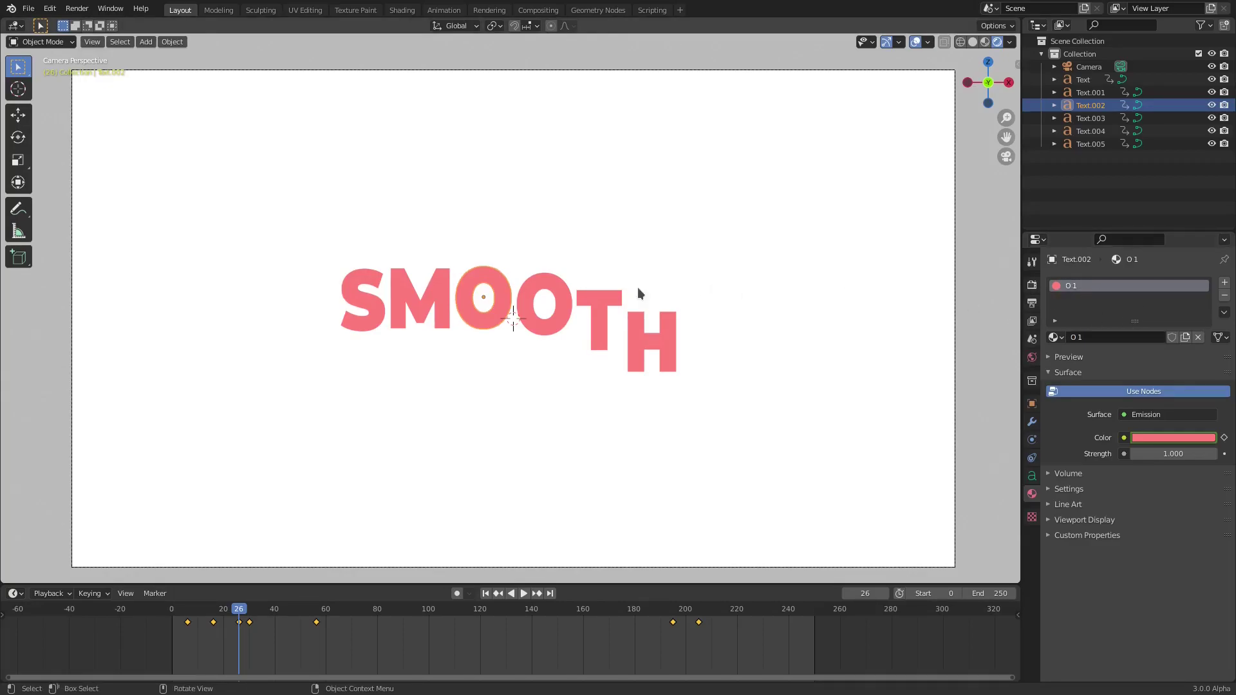
left_click(560, 303)
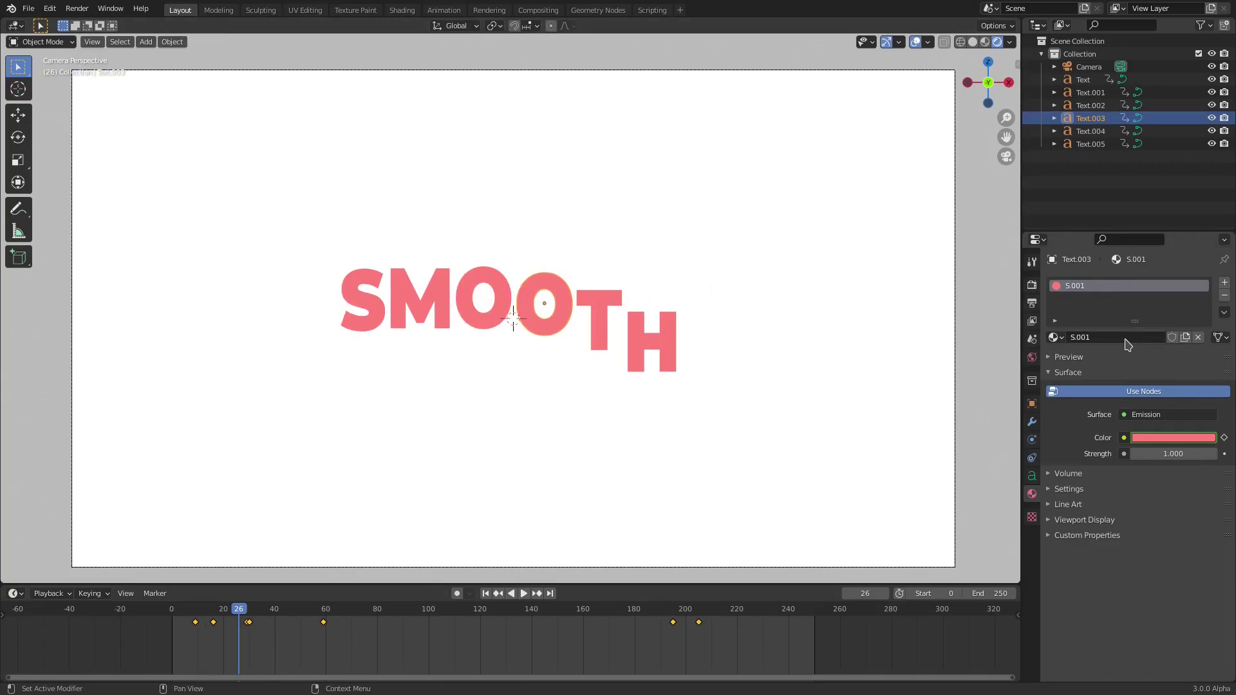
left_click(1125, 338)
type("O 2")
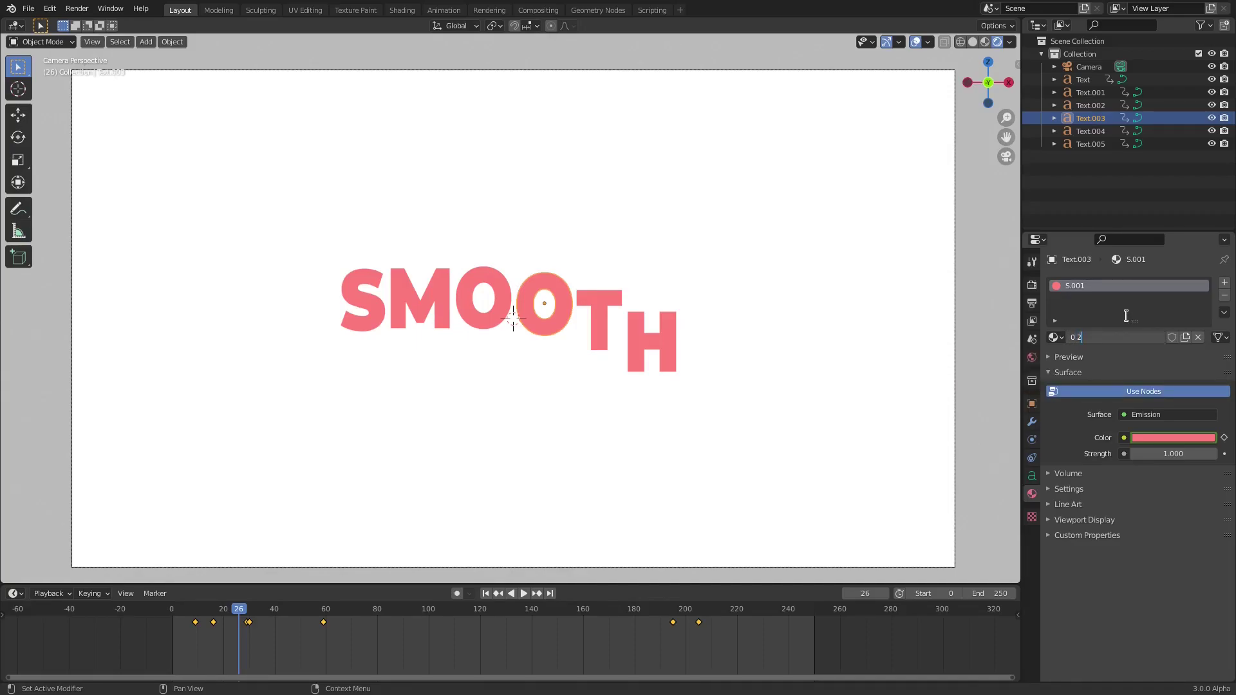
key("Return")
Rename the letter T's shared material as T, and rename the material on the letter H as Z
left_click(594, 325)
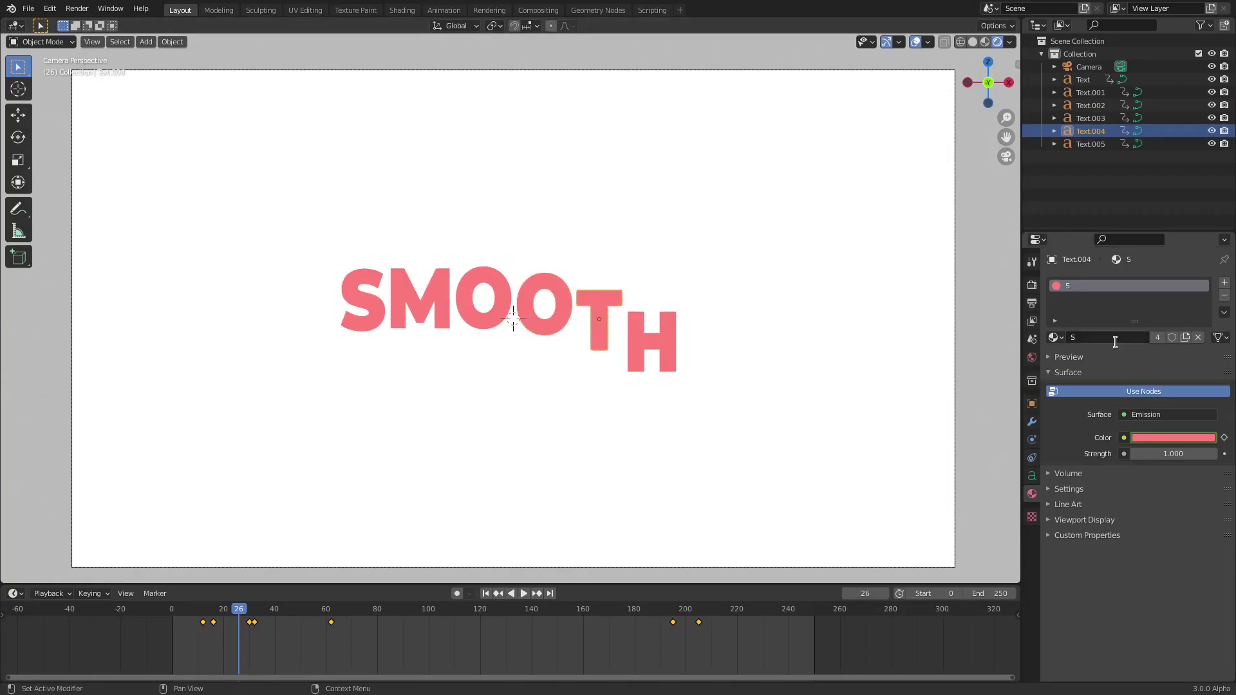
key("Return")
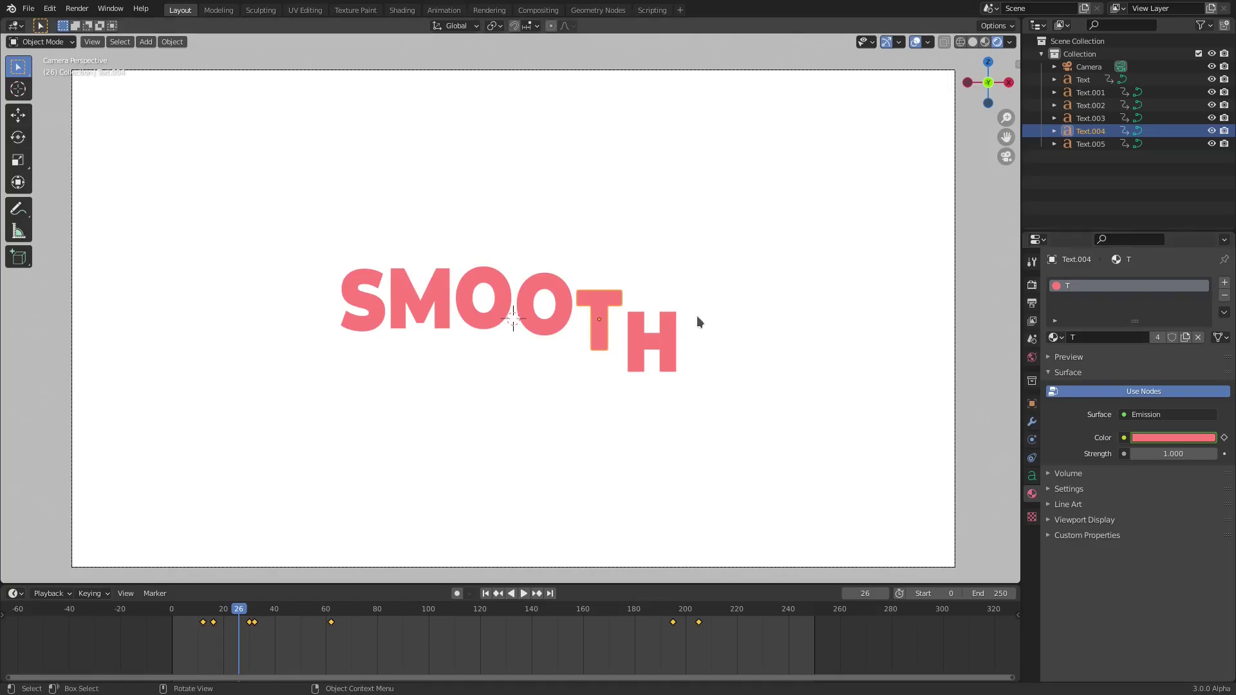
left_click(651, 341)
double_click(1127, 341)
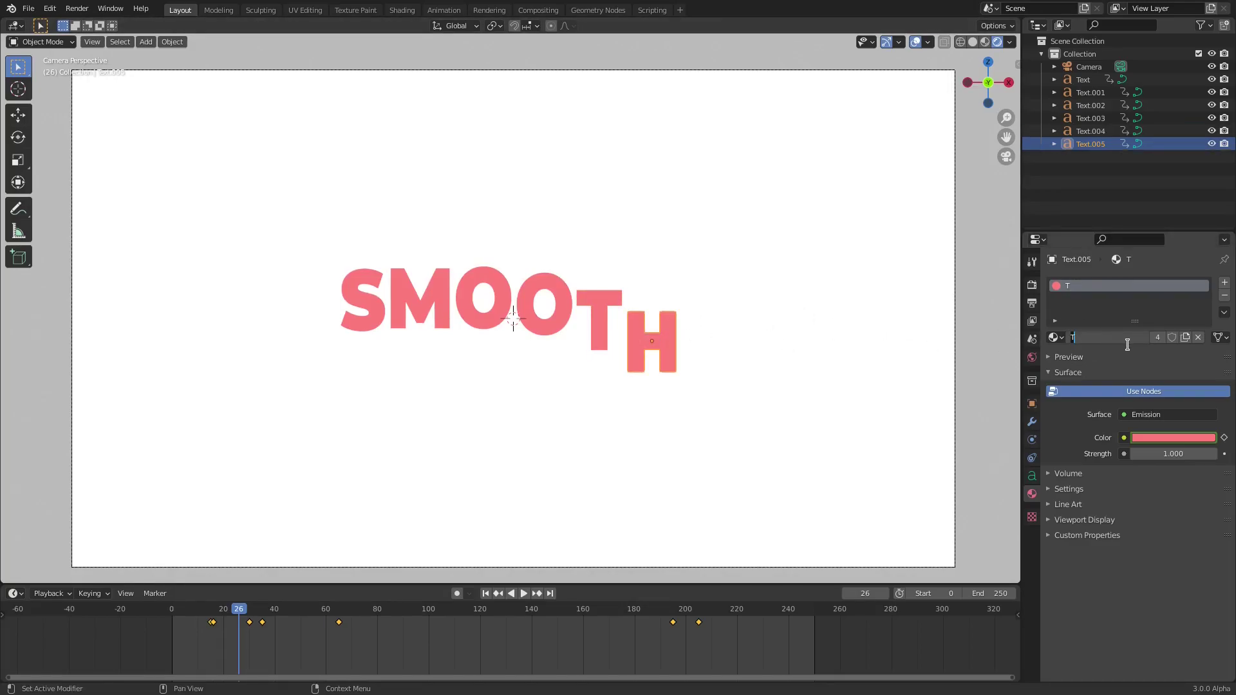
type("Z")
key("Return")
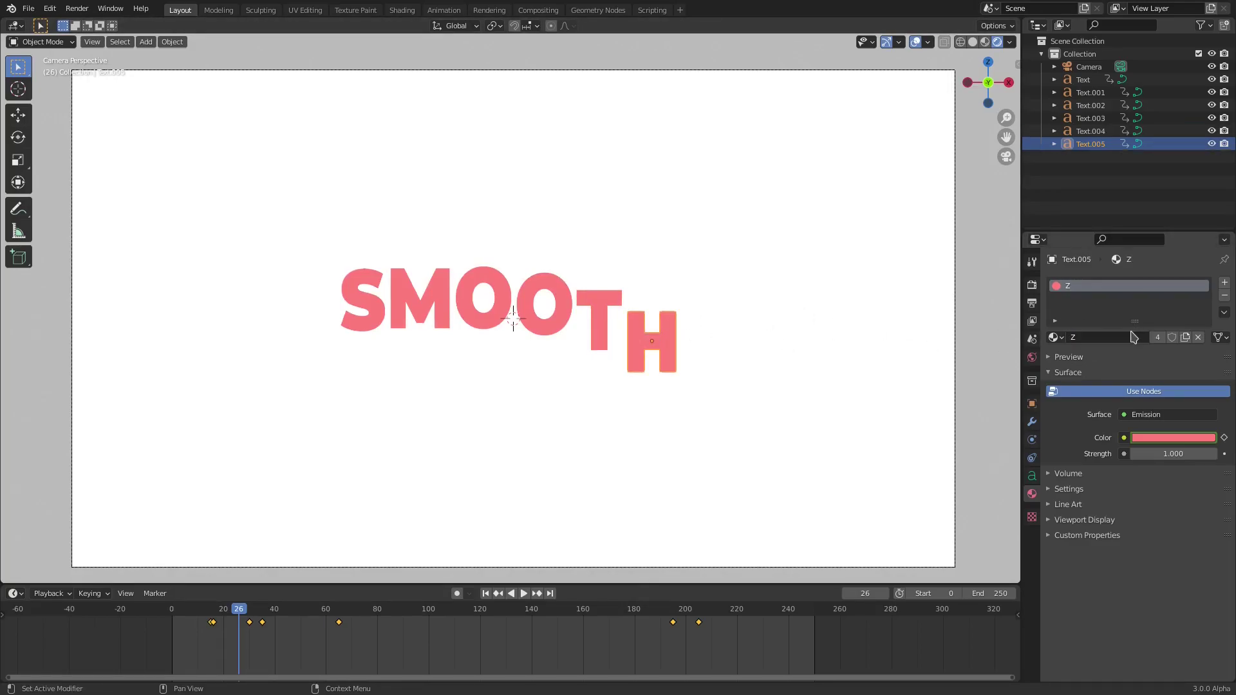
Show the channel list in an enlarged timeline and expand the letter M's material down to its Shader Nodetree
left_click(372, 311)
scroll(249, 647, "up", 2)
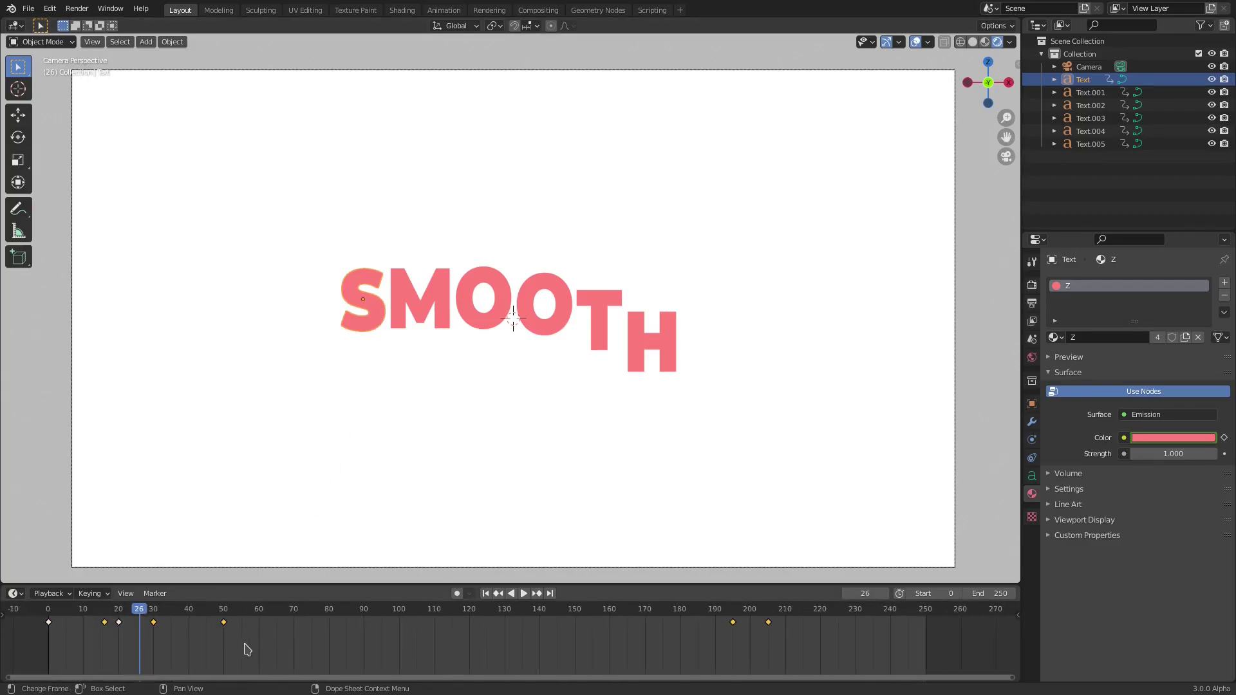
left_click(418, 317)
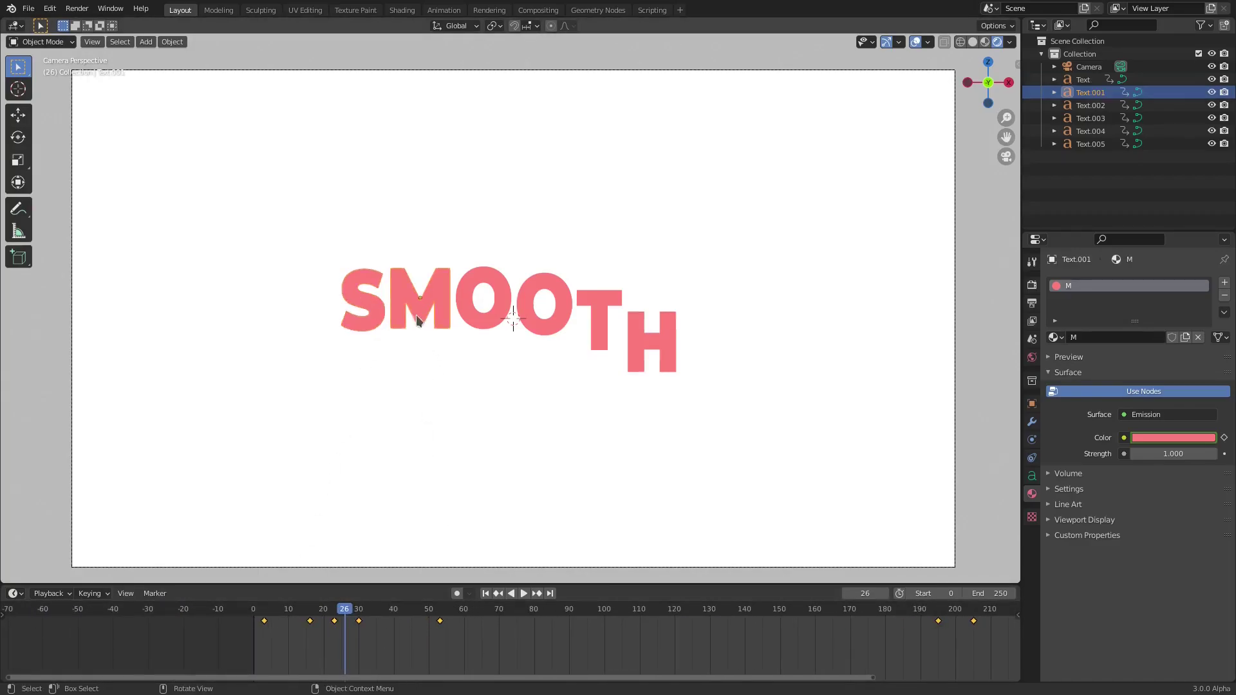
left_click(4, 616)
left_click_drag(168, 570, 173, 498)
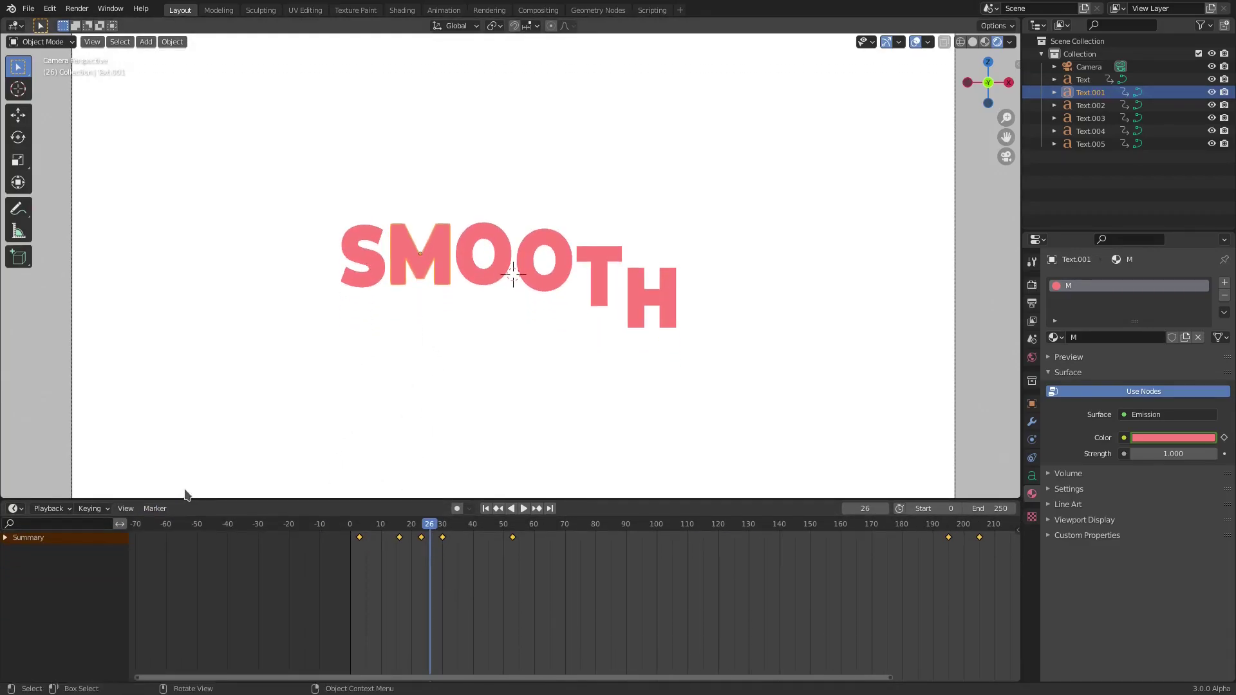
left_click(6, 538)
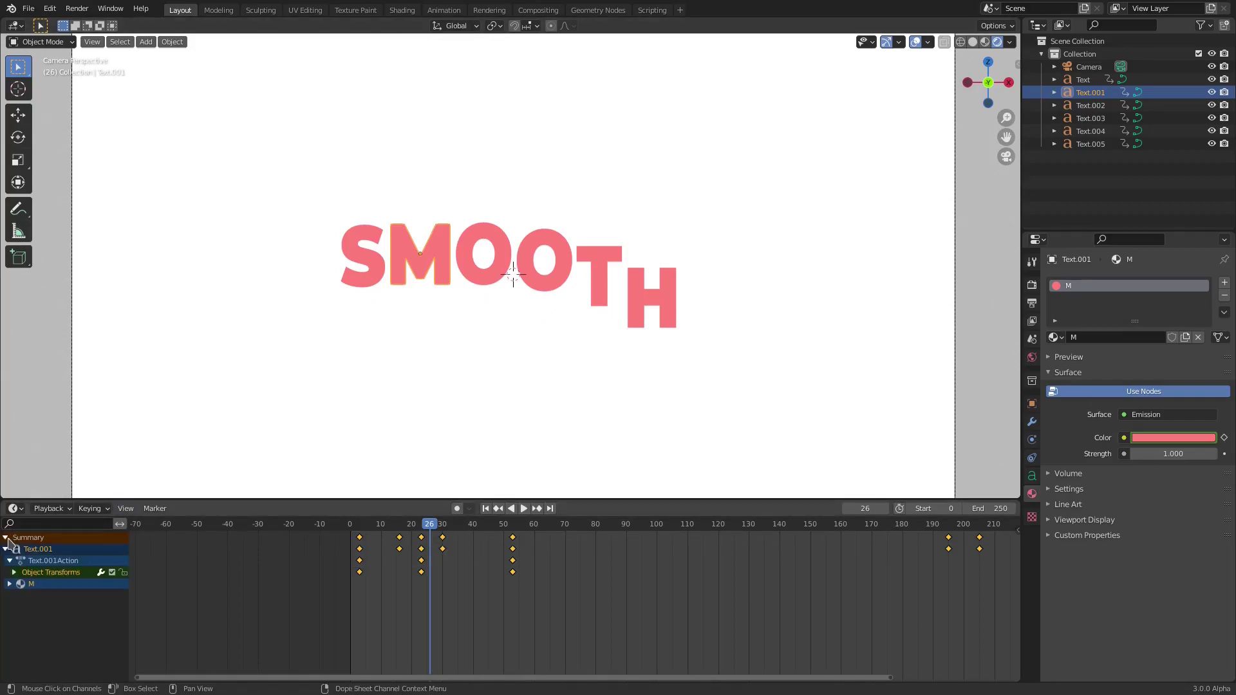
left_click(9, 583)
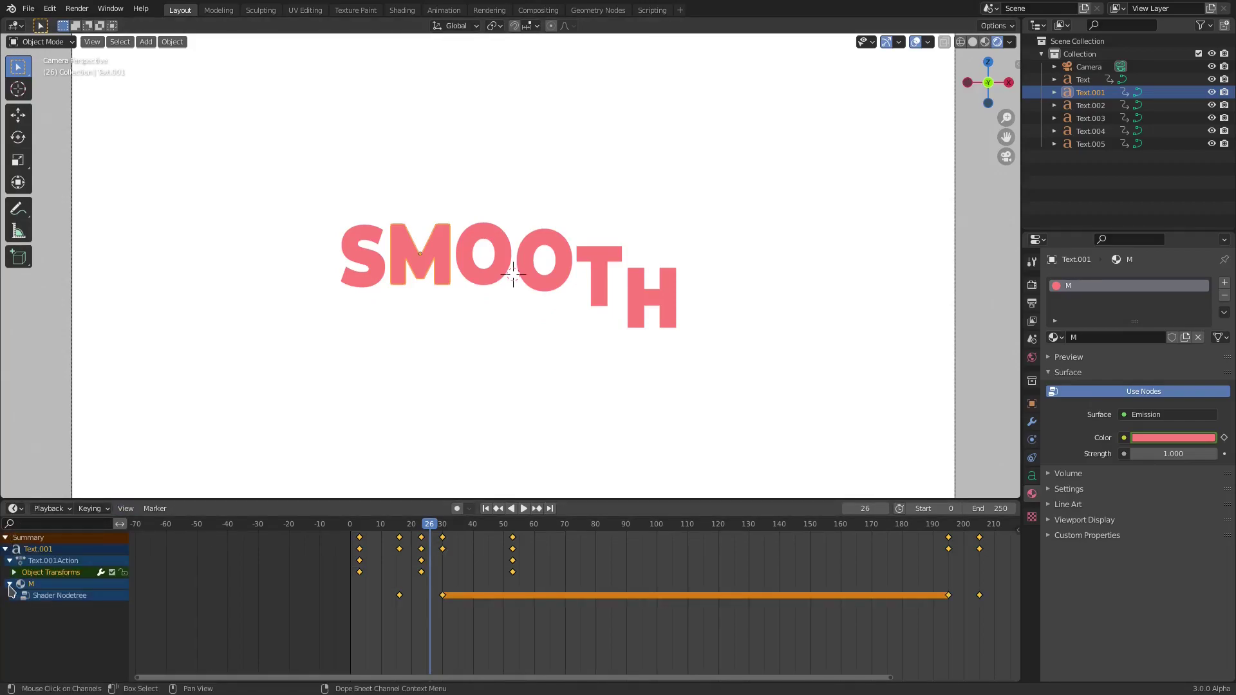
scroll(386, 618, "down", 2)
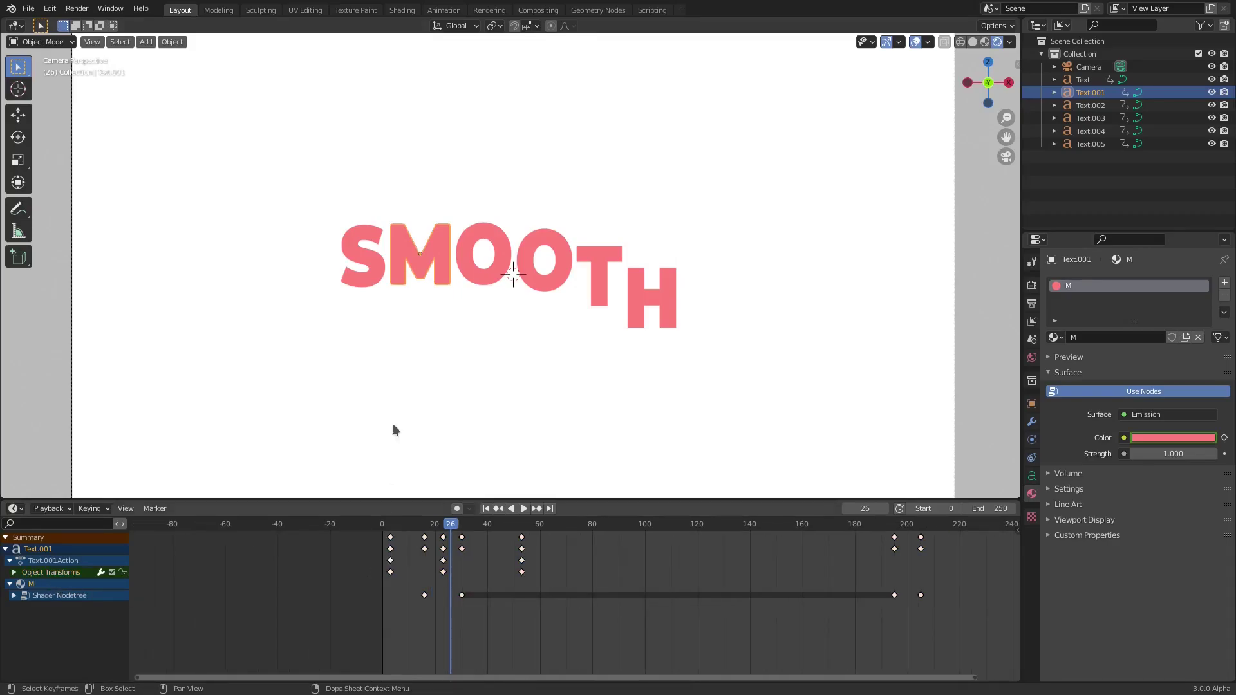
Select the letters one after another to compare their keyframe channels and assigned materials
left_click(467, 276)
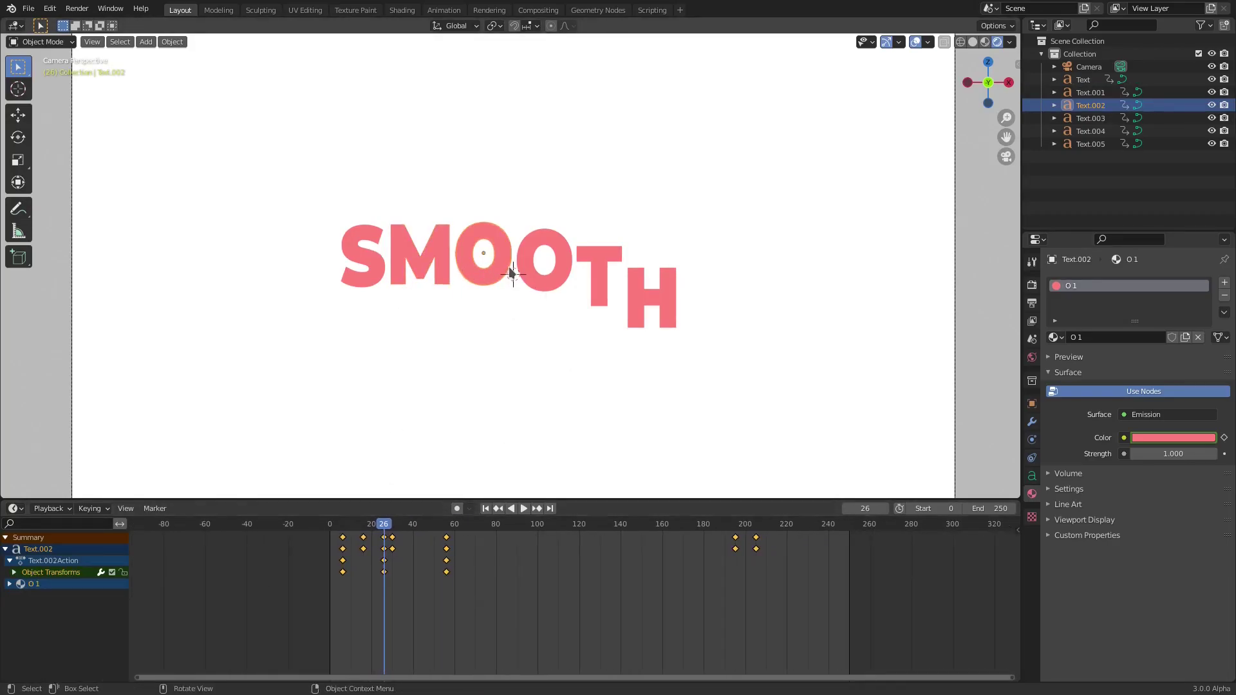
left_click(529, 275)
left_click(657, 293)
left_click(597, 292)
left_click(526, 274)
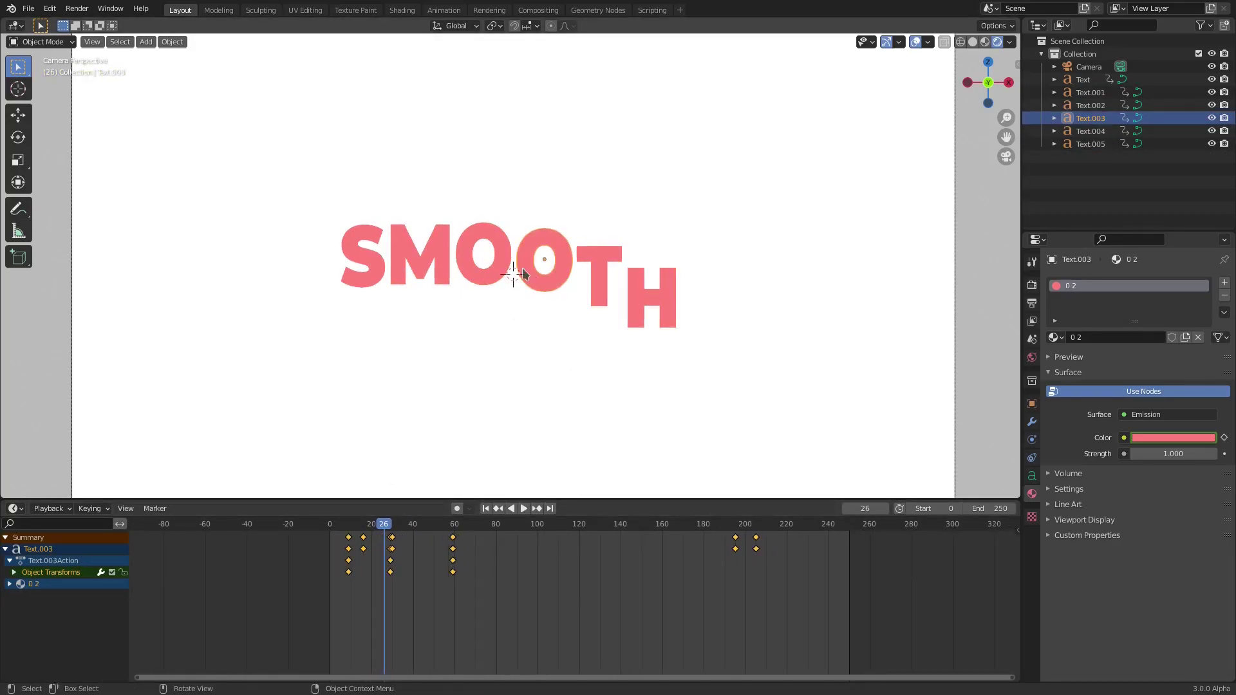
left_click(478, 264)
left_click(438, 260)
left_click(384, 258)
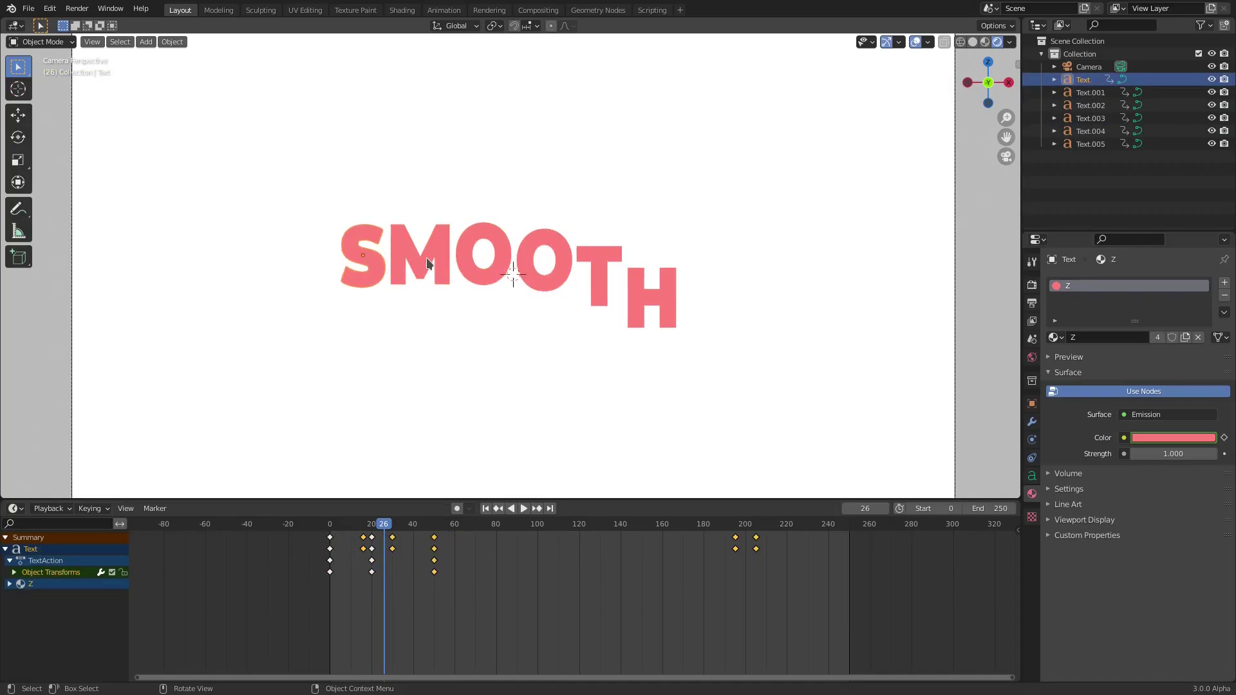
left_click(428, 264)
left_click(367, 264)
left_click(412, 266)
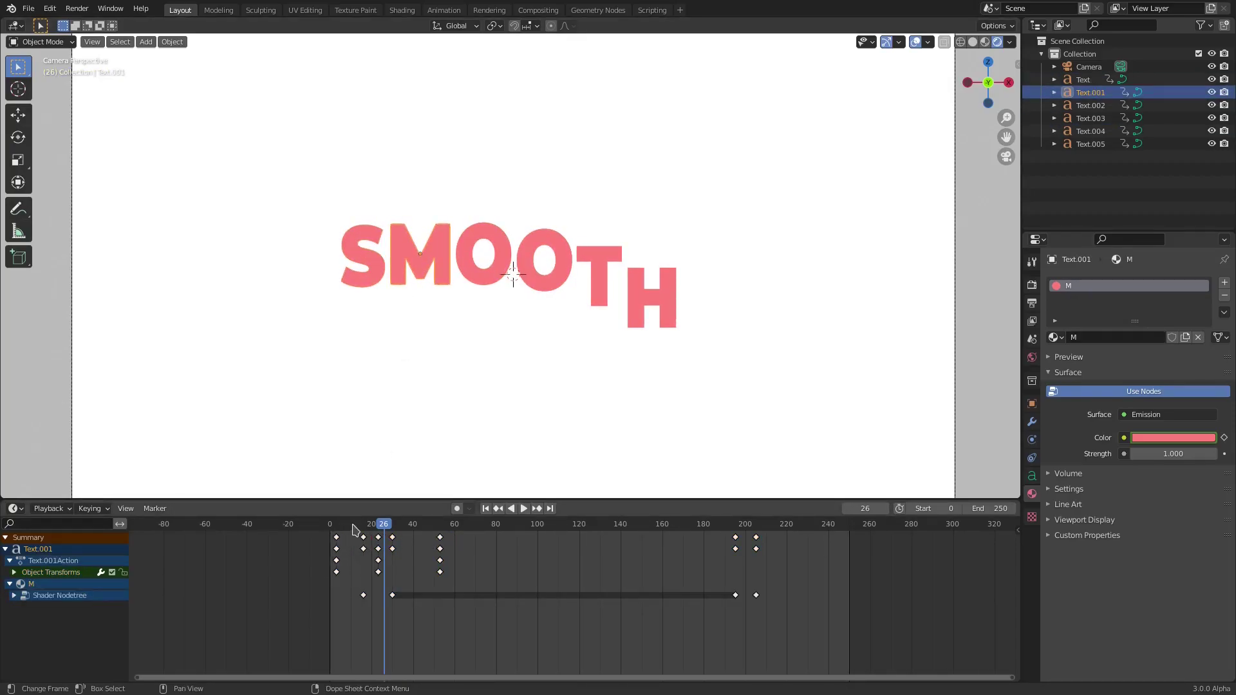
Scrub to frames 16 and 30 to check the letter M's color at its material keyframes
mouse_move(354, 529)
left_mouse_down()
mouse_move(329, 528)
mouse_move(365, 528)
left_mouse_up()
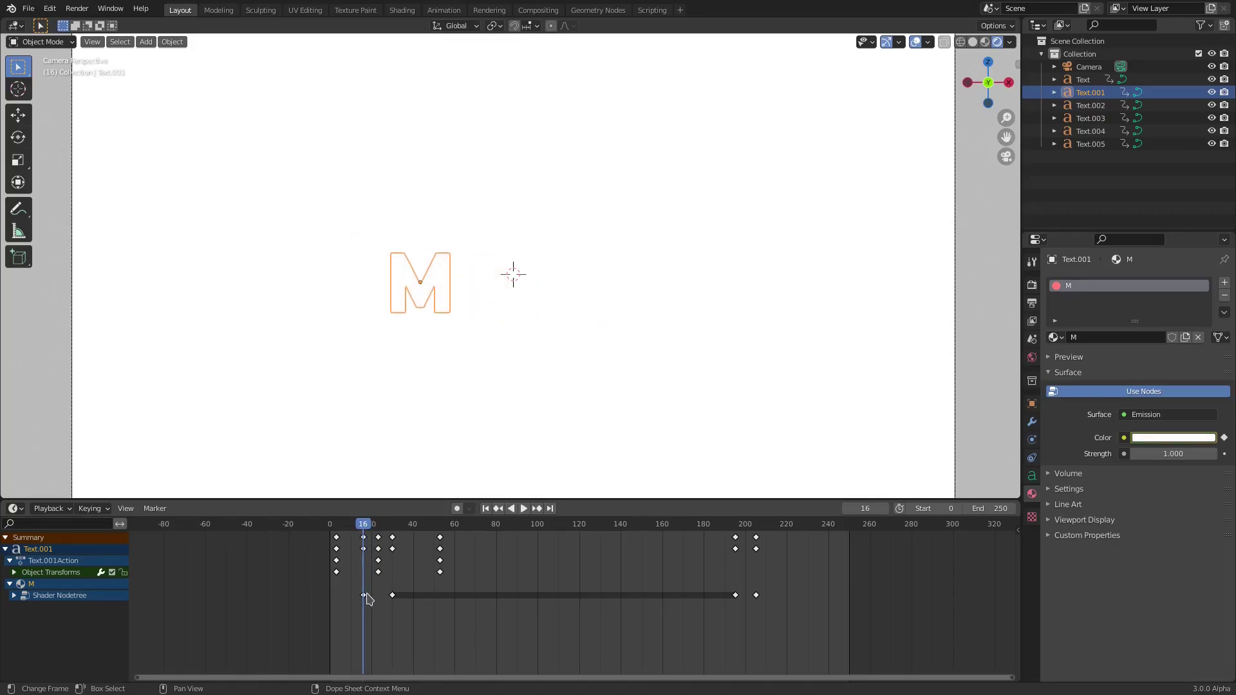
scroll(368, 598, "up", 4)
left_click(398, 529)
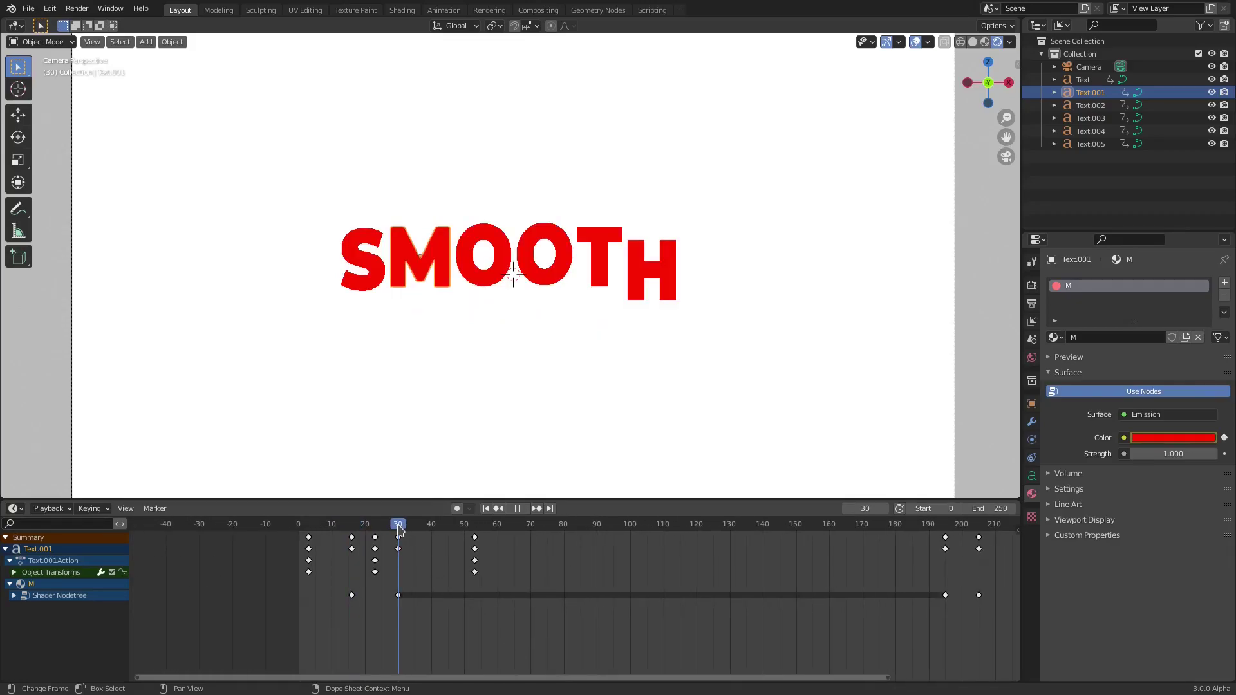
Select all letters, enlarge the timeline further, and expand every letter's material channel to show its Shader Nodetree keyframes
left_click(497, 278)
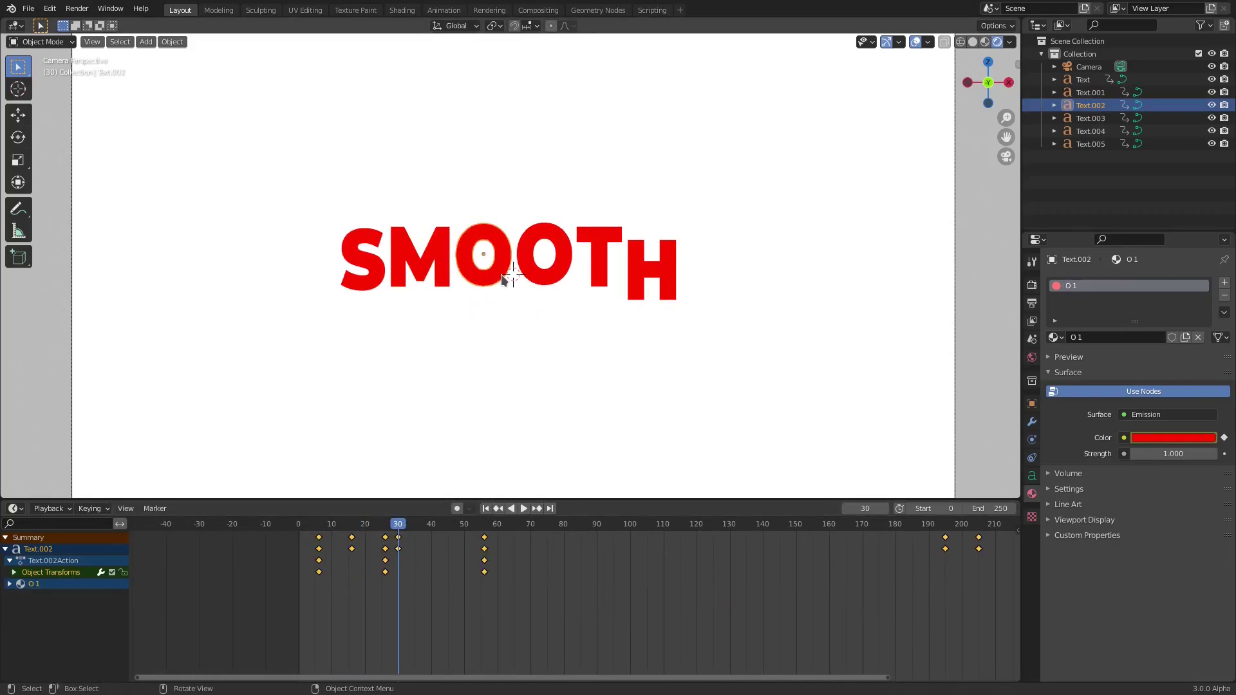
left_click(9, 584)
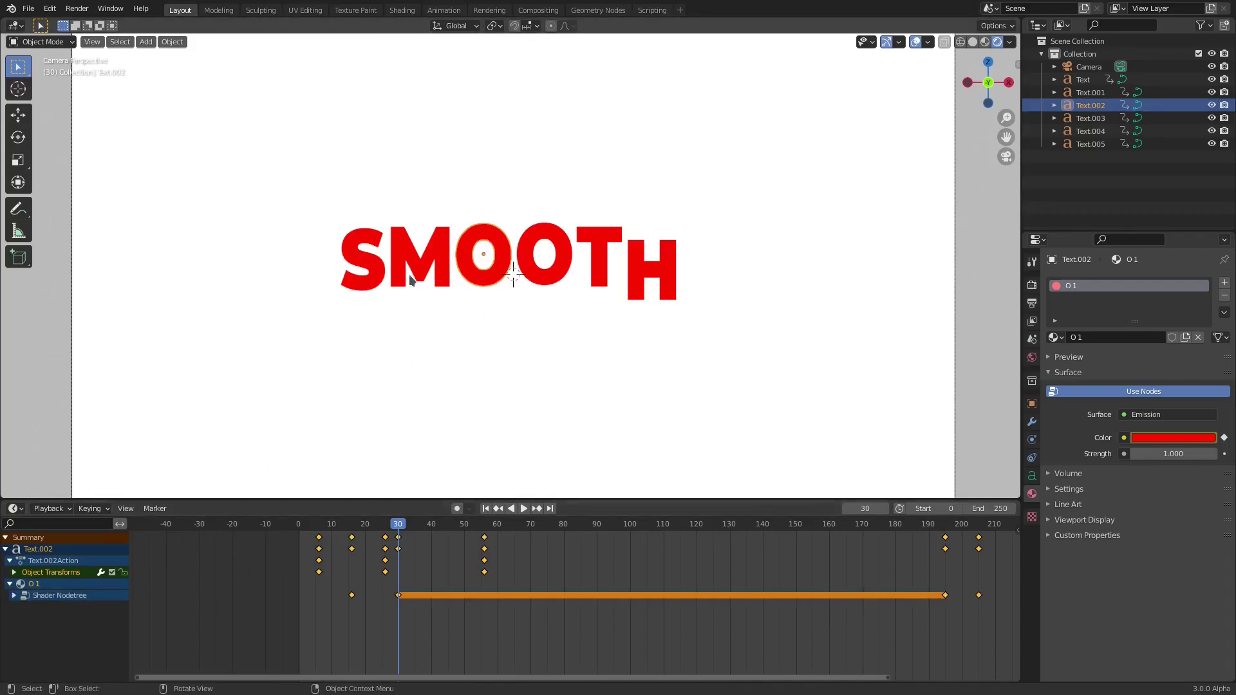
left_click(448, 264)
key("a")
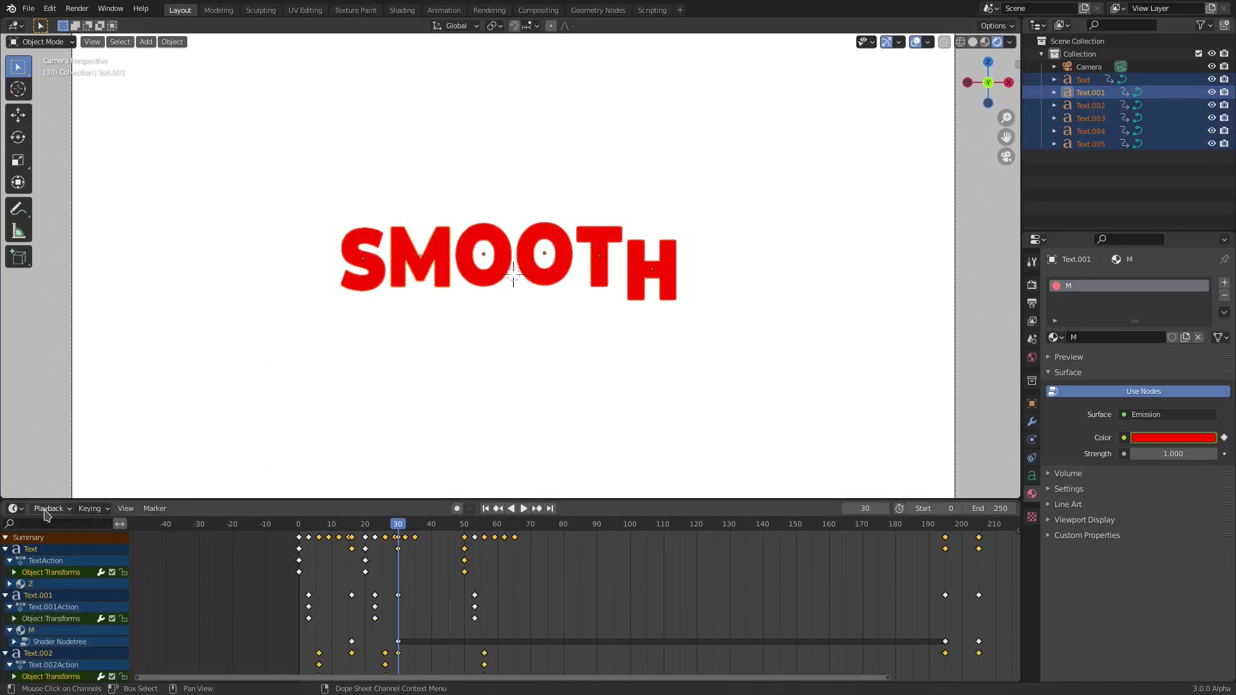
left_click_drag(45, 500, 94, 277)
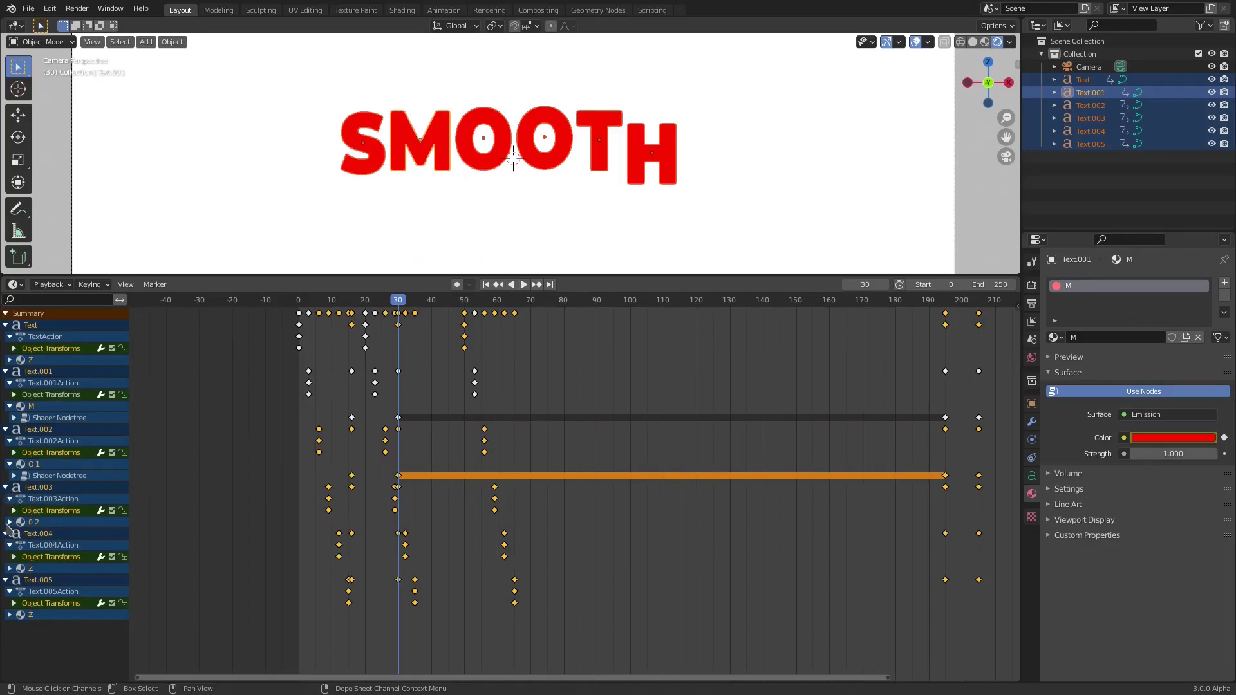
left_click(9, 522)
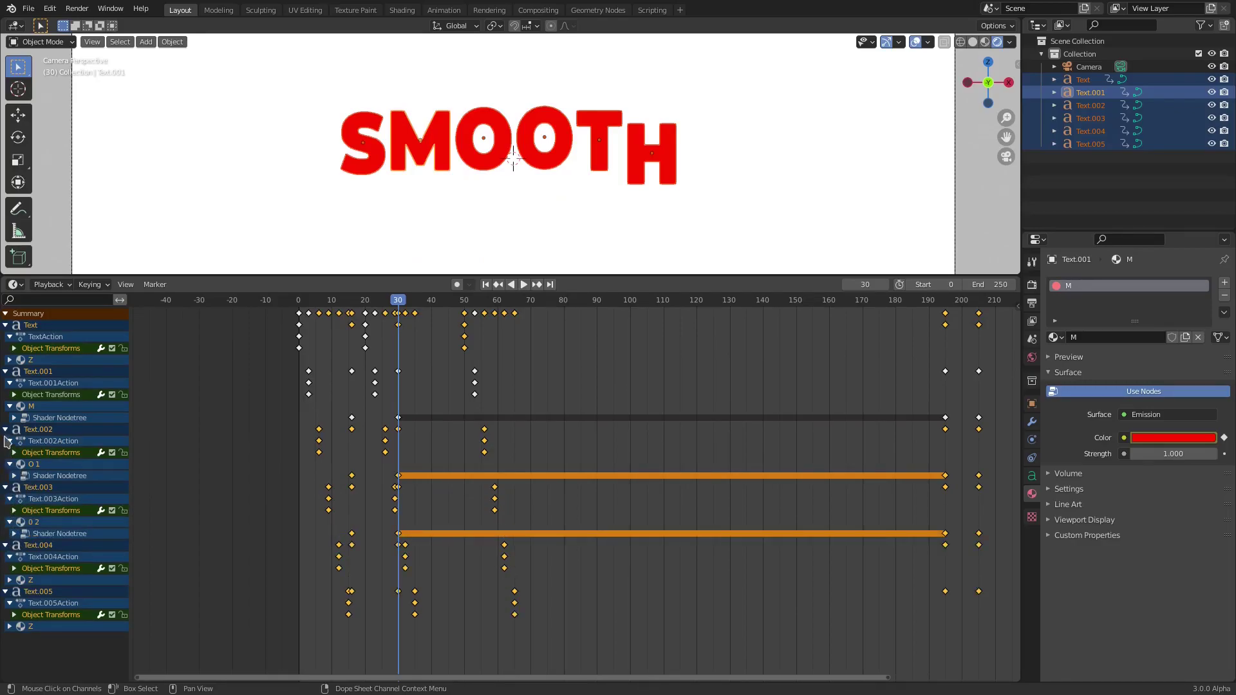
left_click(9, 360)
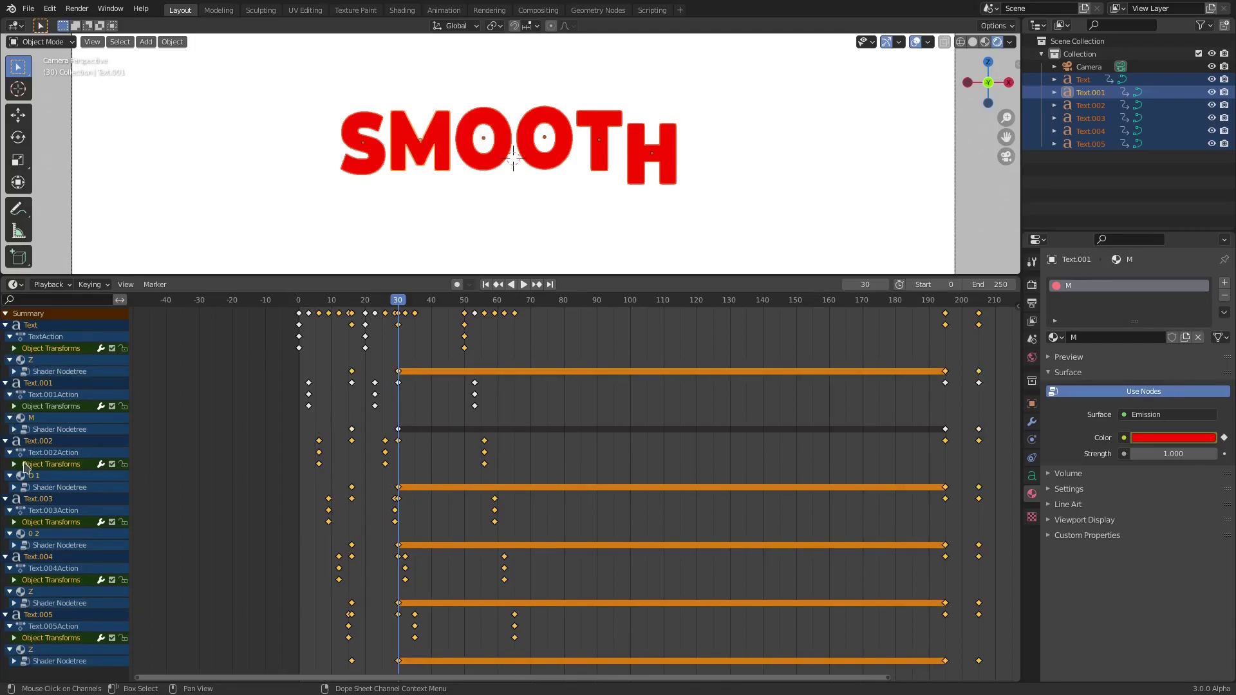
left_click(14, 662)
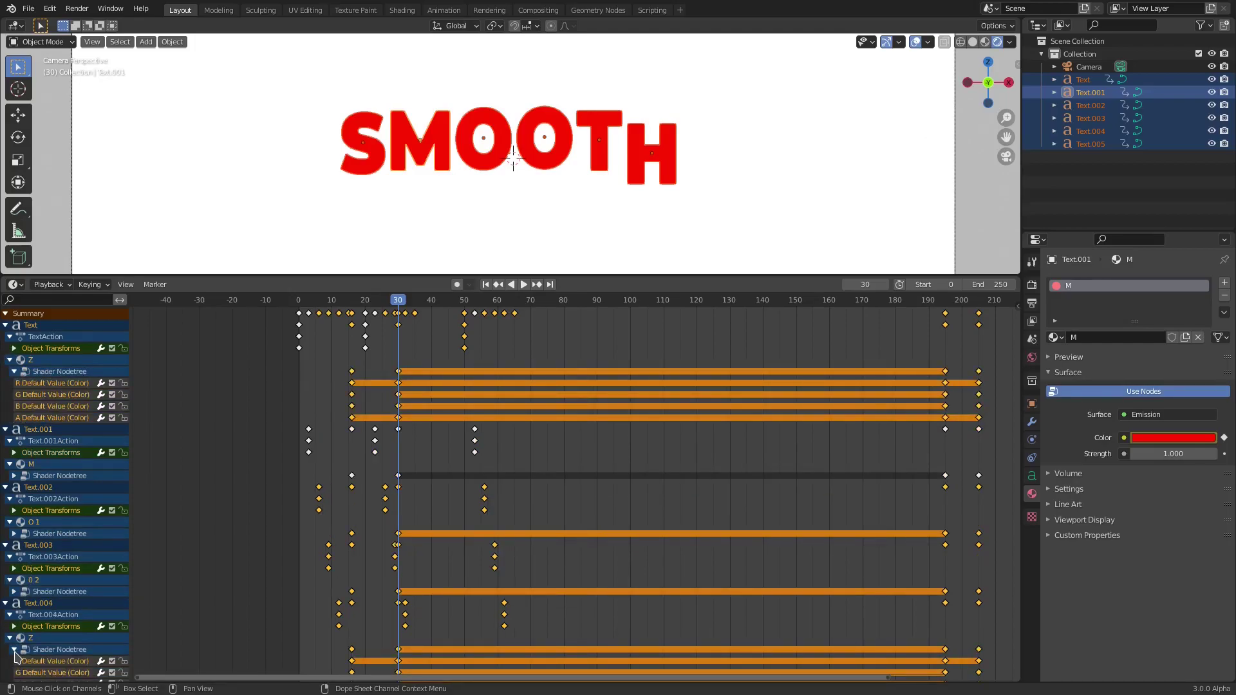
left_click(14, 650)
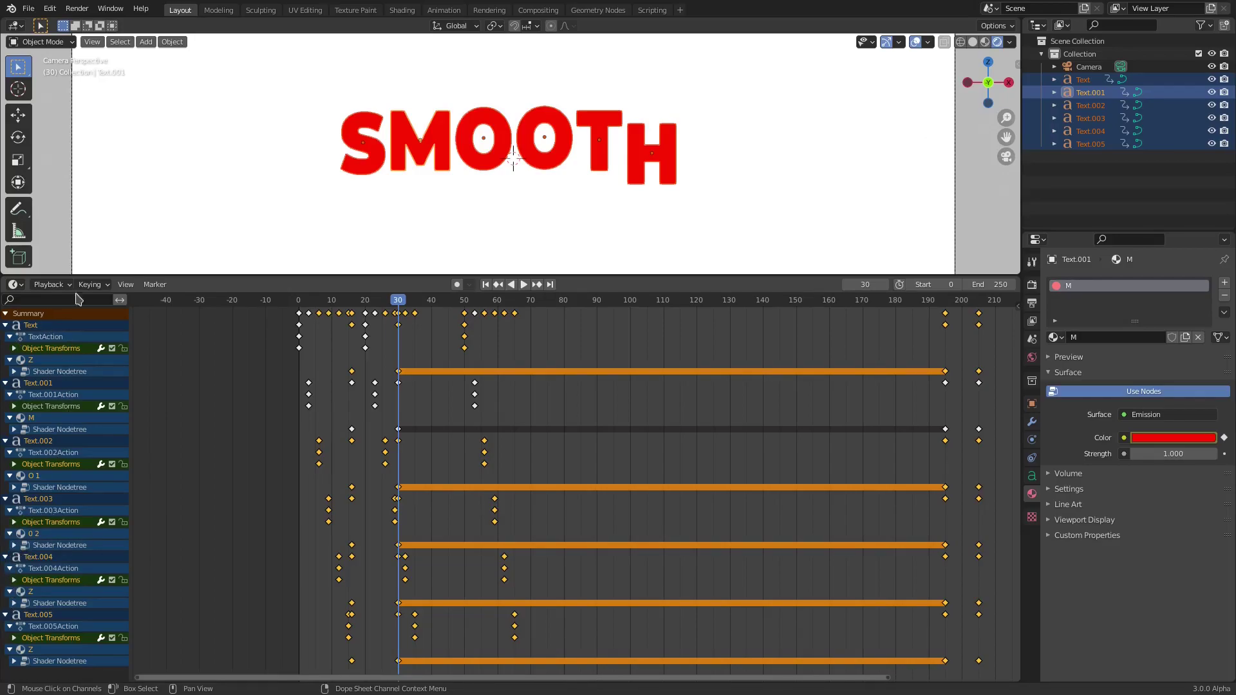
Select the S, both Os, the T and the H in turn to compare their material keyframes
left_click(396, 155)
left_click(378, 156)
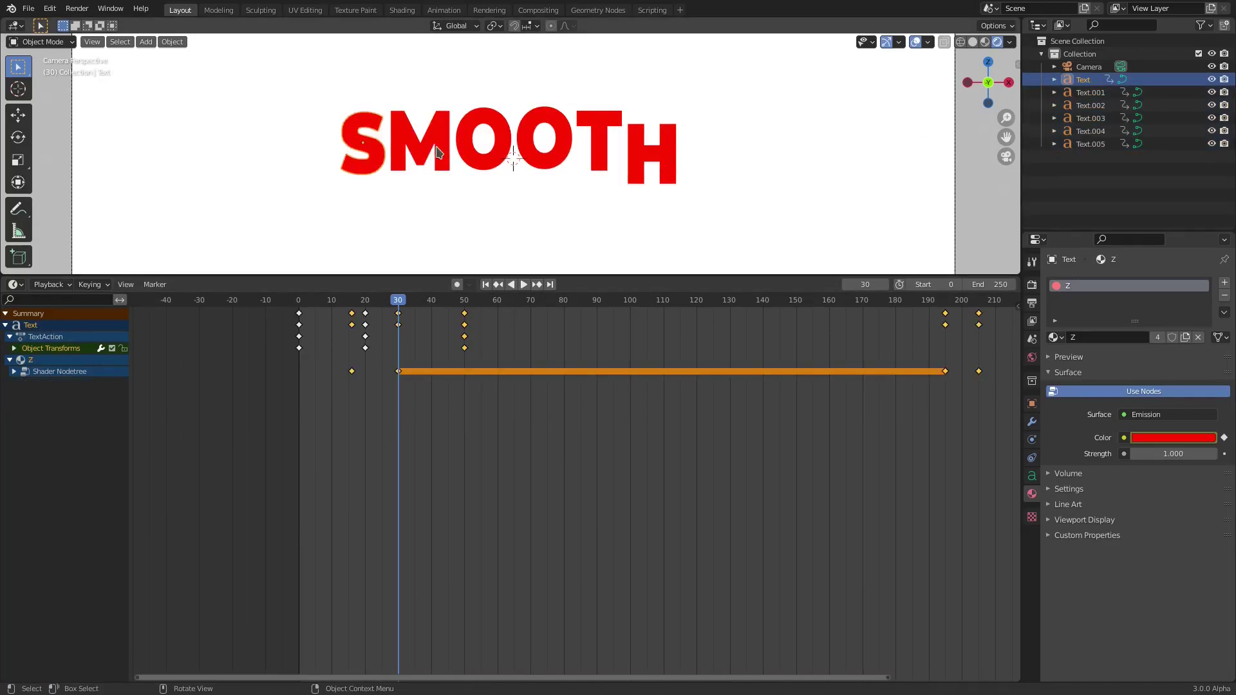
left_click(499, 154)
left_click(551, 153)
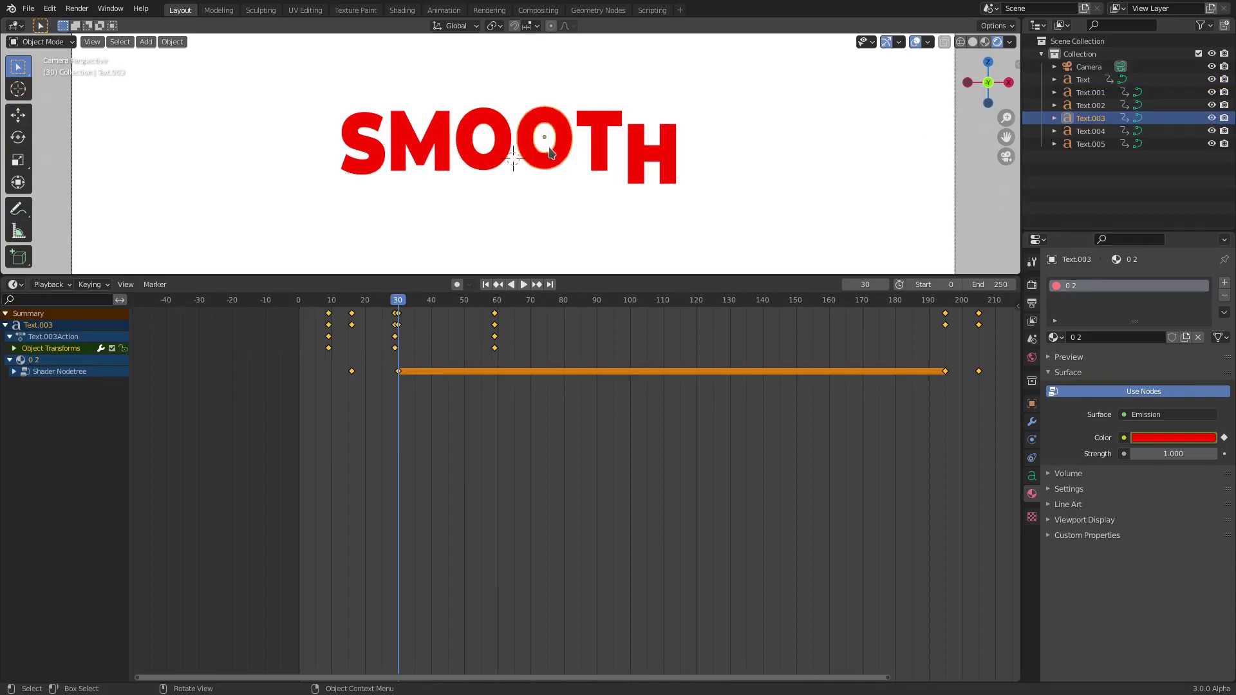
left_click(605, 150)
left_click(645, 159)
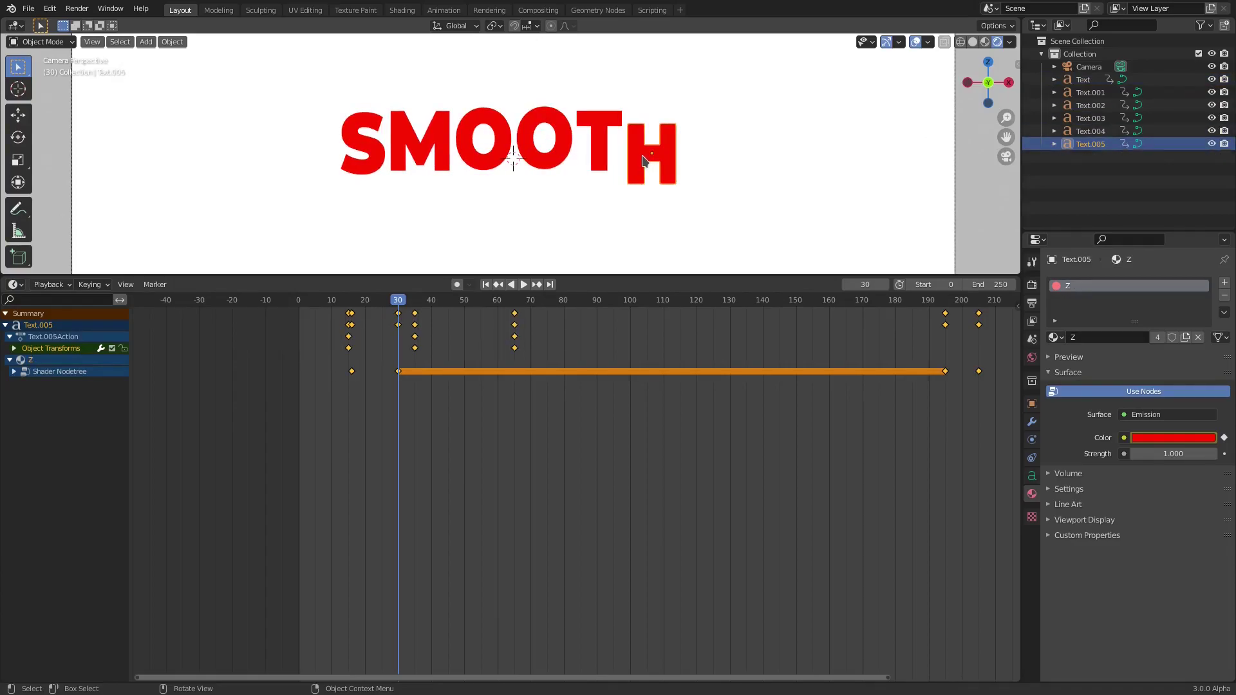
Scrub between frames 16 and 30 to check the H's emission color at its material keyframes
left_click(351, 304)
key("space")
left_click(399, 302)
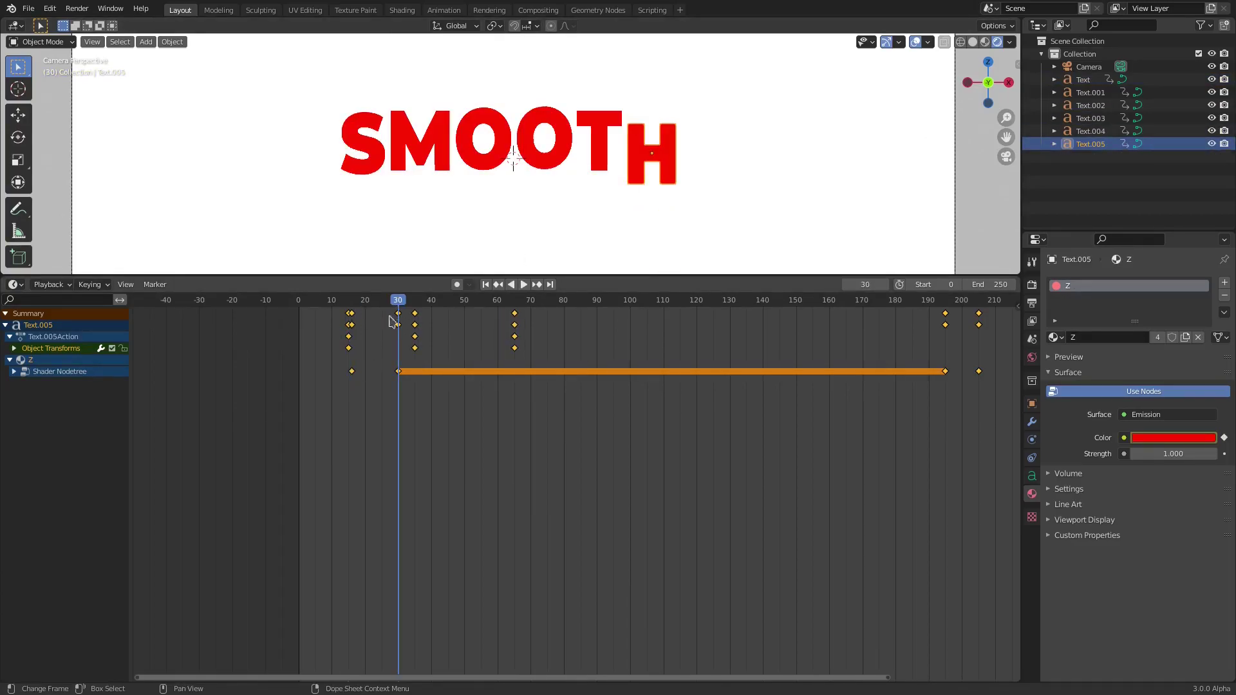
left_click(351, 302)
Switch the viewport to Material Preview shading, enlarge it above the timeline, and select the S to use its keyframes as reference
scroll(575, 214, "down", 2)
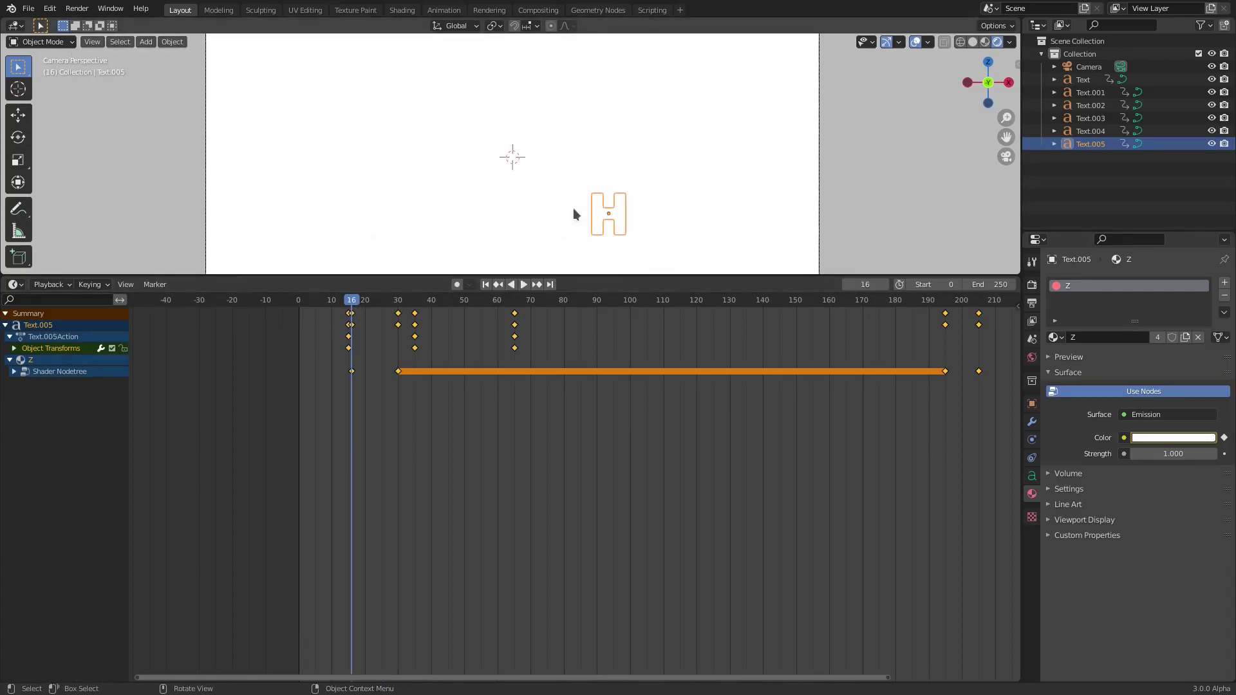
left_click(983, 43)
left_click(413, 172)
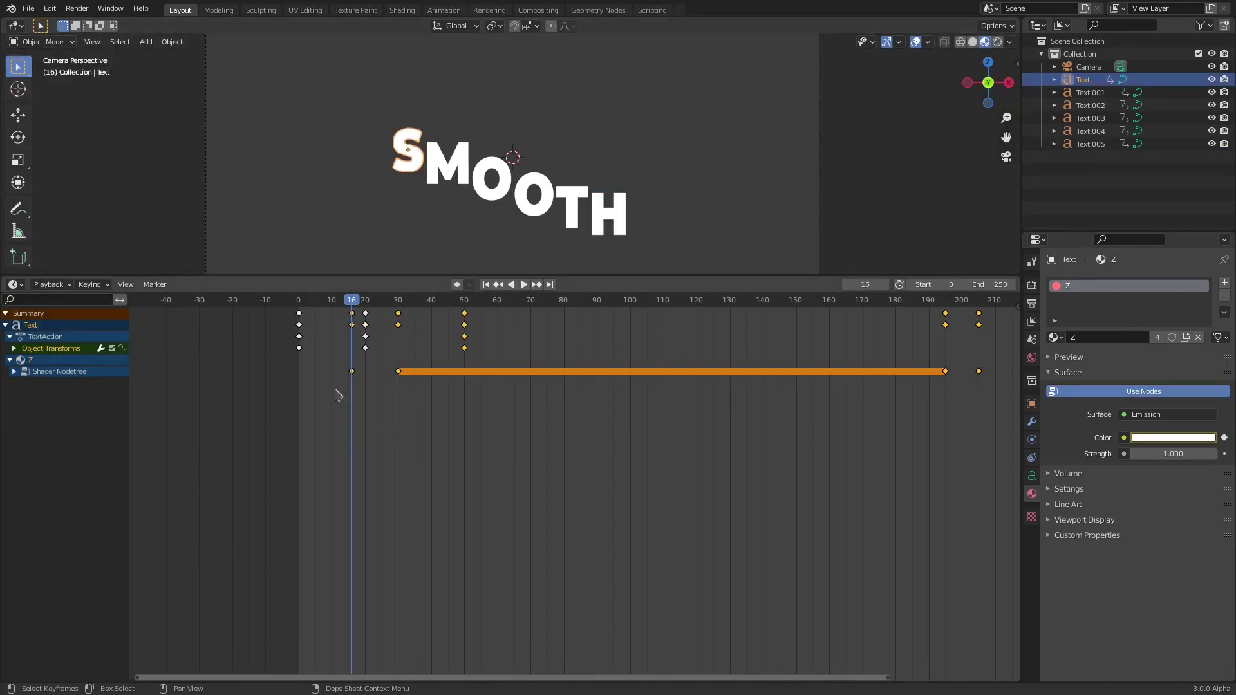
scroll(463, 469, "up", 3)
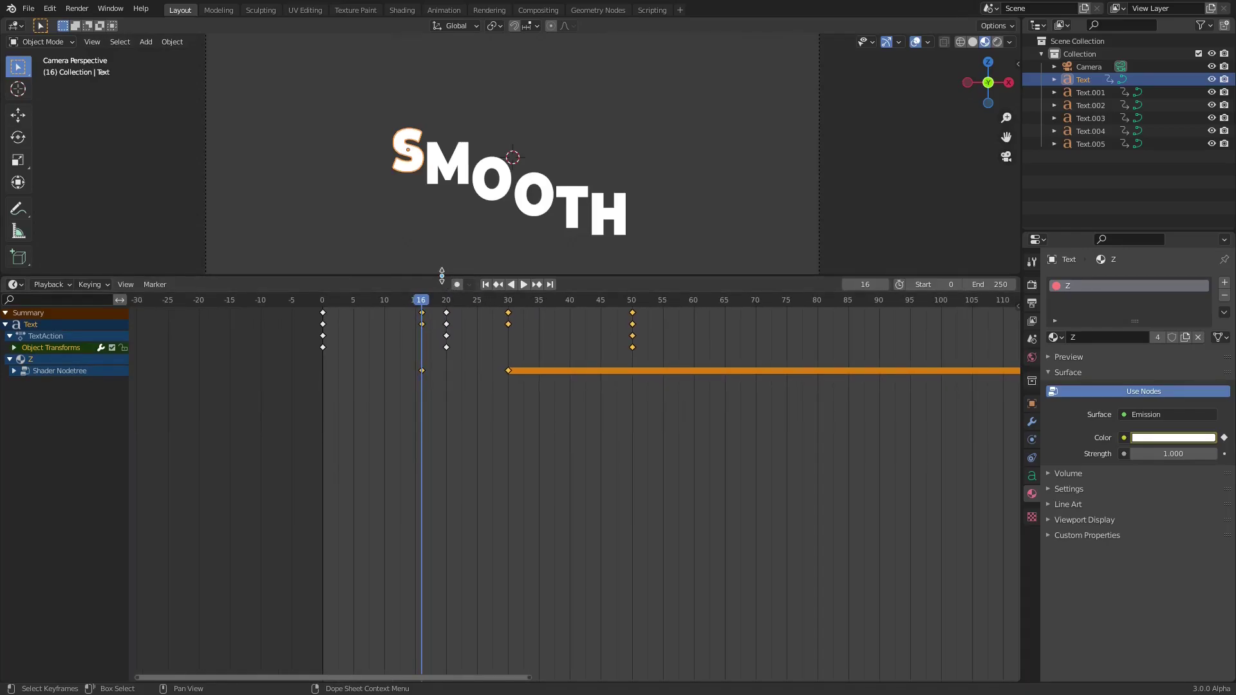
left_click_drag(479, 277, 479, 413)
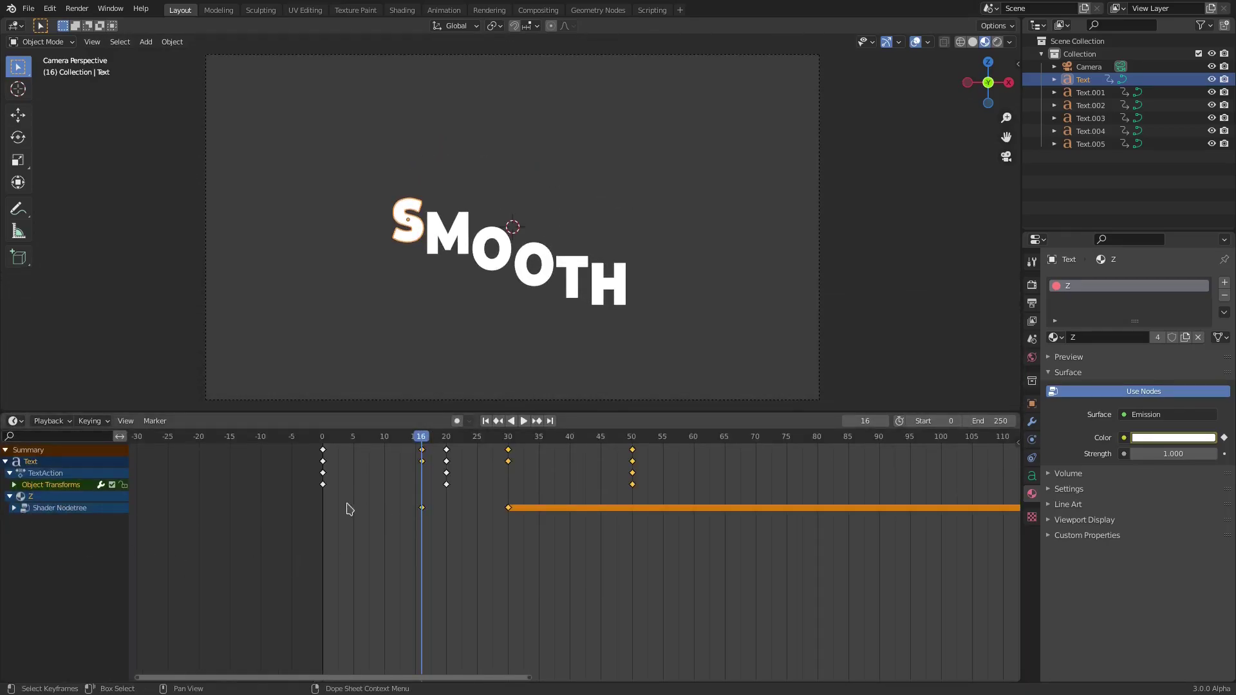
left_click(444, 514)
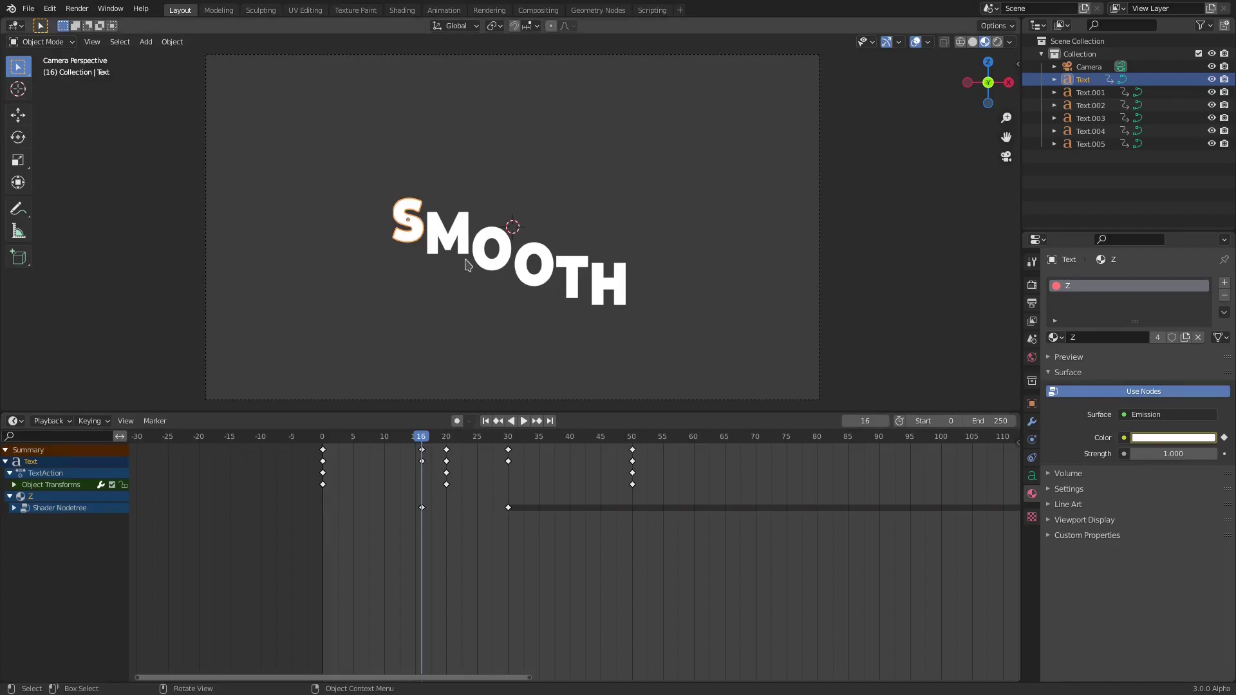
Move the M's Shader Nodetree keyframes at frames 16 and 30 three frames later, to frames 19 and 33
left_click(466, 237)
left_click_drag(602, 561, 396, 506)
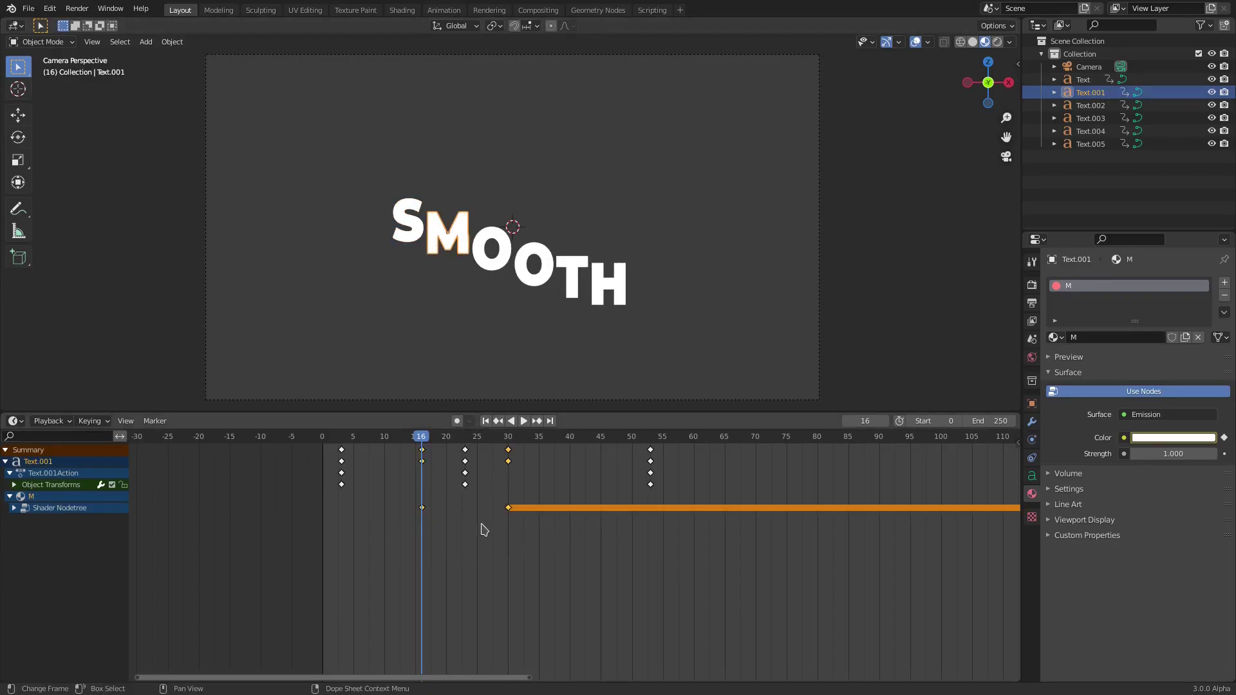
key("g")
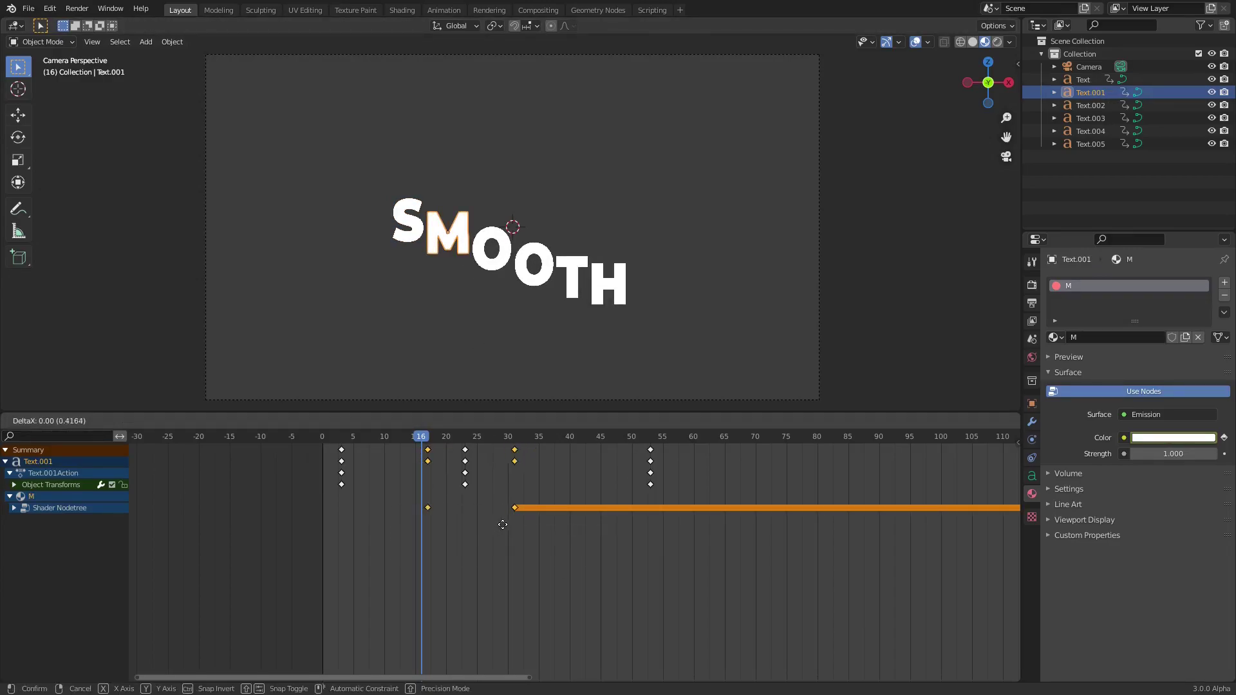
mouse_move(504, 529)
key("Escape")
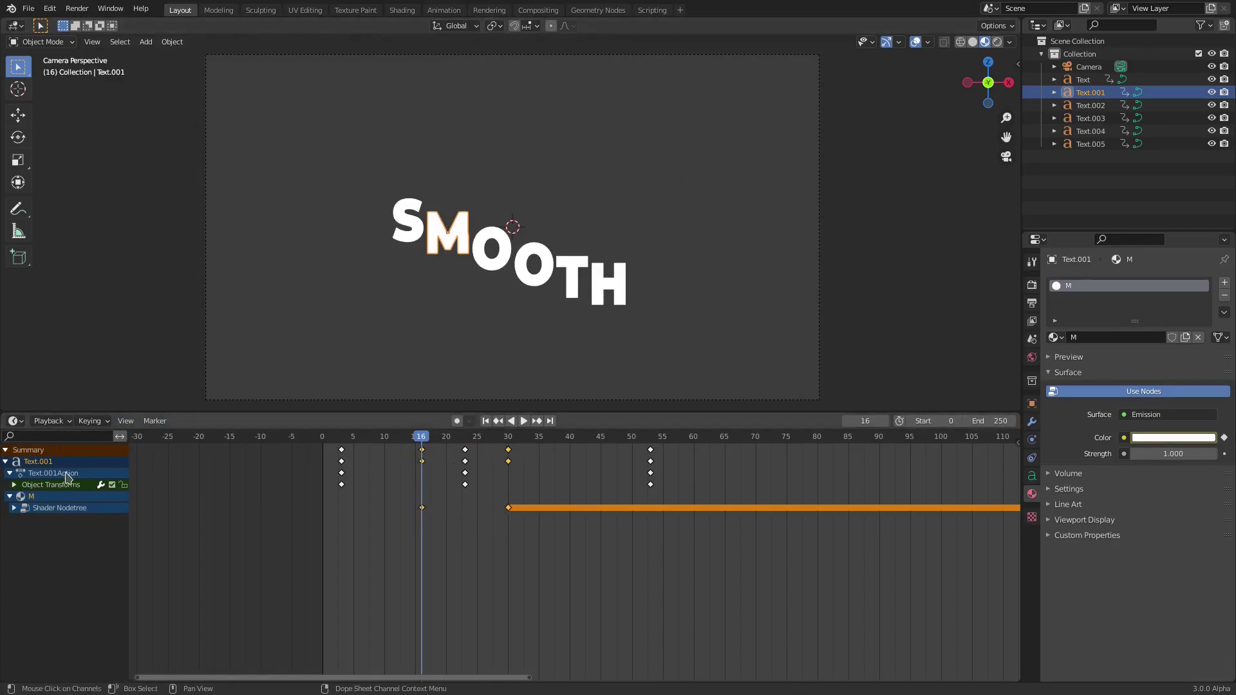
key("g")
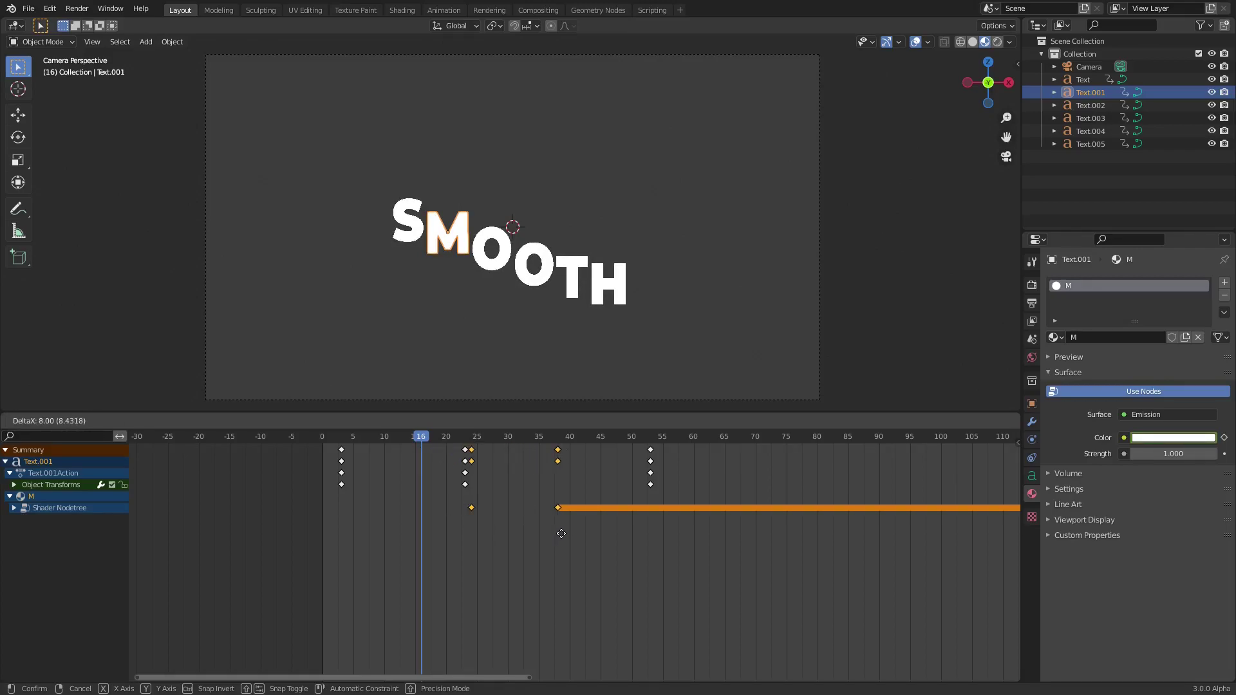
left_click(515, 527)
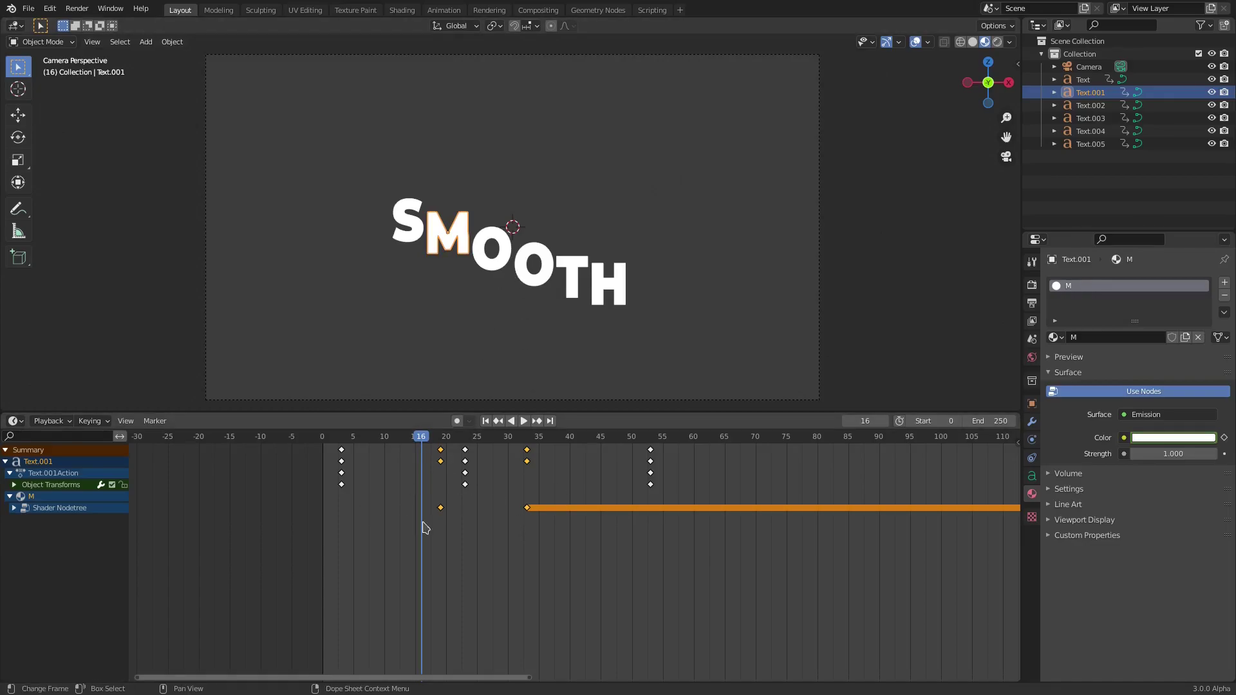
Move the first O's Shader Nodetree keyframes six frames later, to frames 22 and 36
left_click(483, 265)
left_click_drag(583, 546, 394, 506)
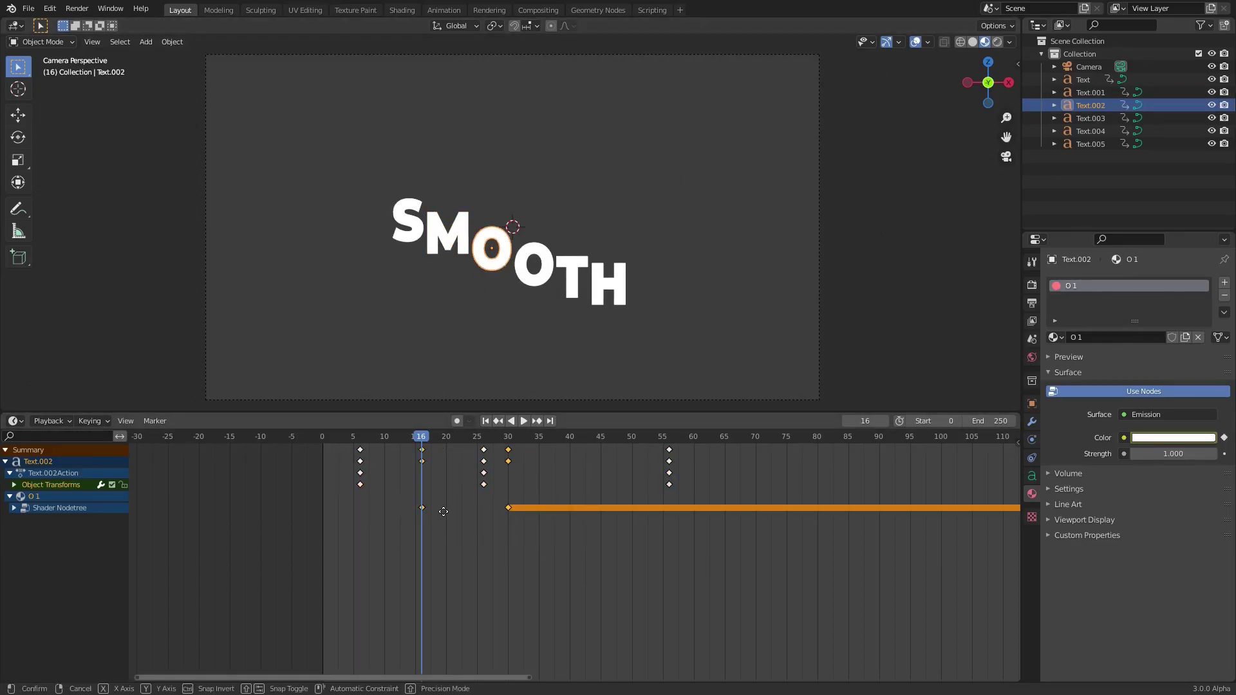
key("g")
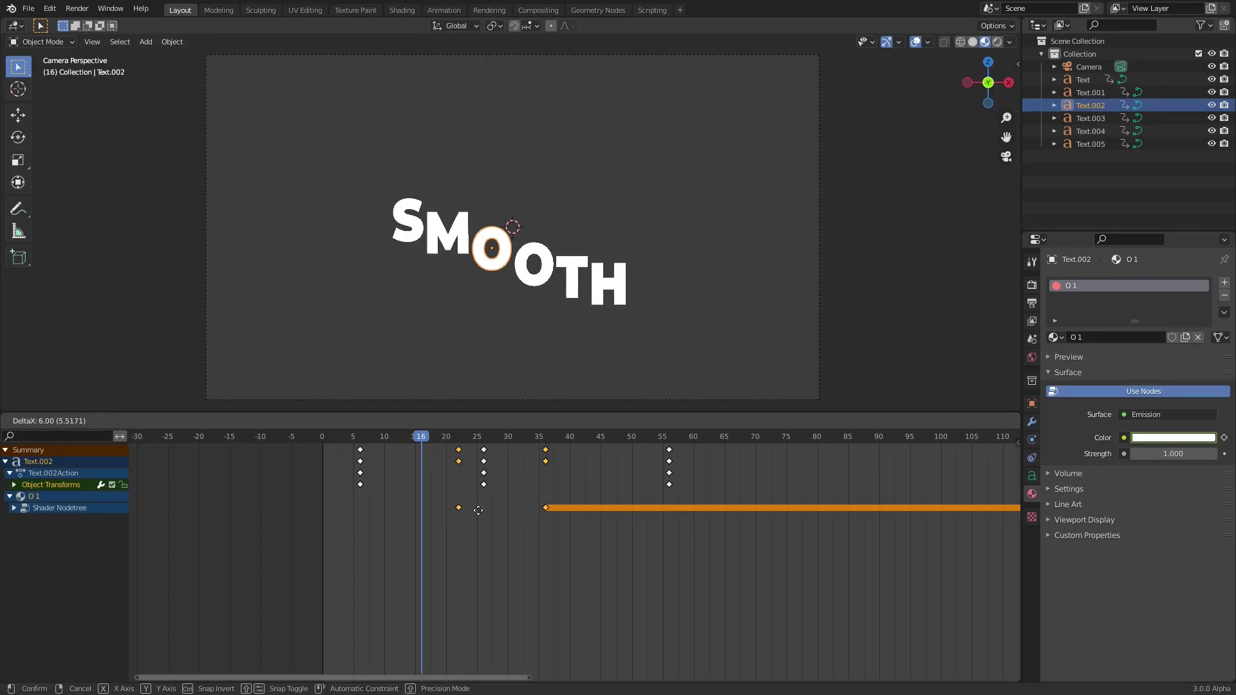
left_click(483, 512)
Move the second O's Shader Nodetree keyframes nine frames later, to frames 25 and 39
left_click(541, 282)
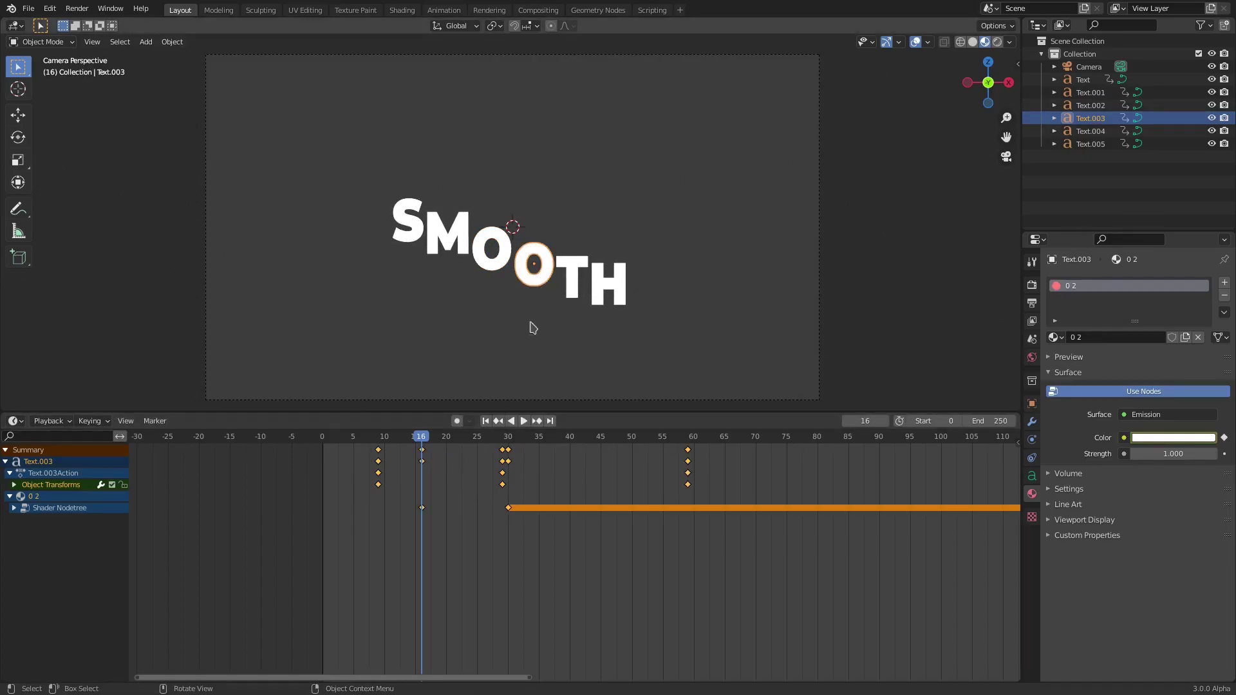
left_click_drag(540, 575, 392, 503)
key("g")
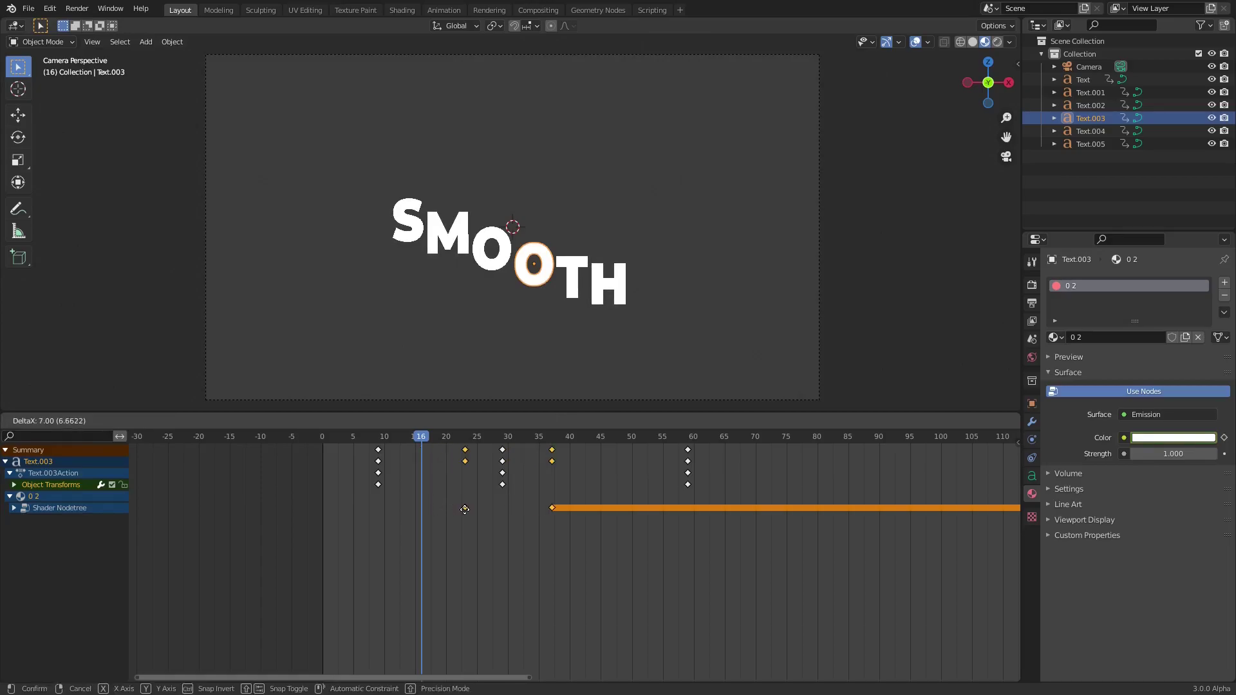
Move the T's Shader Nodetree keyframes twelve frames later, to frames 28 and 42
left_click(568, 276)
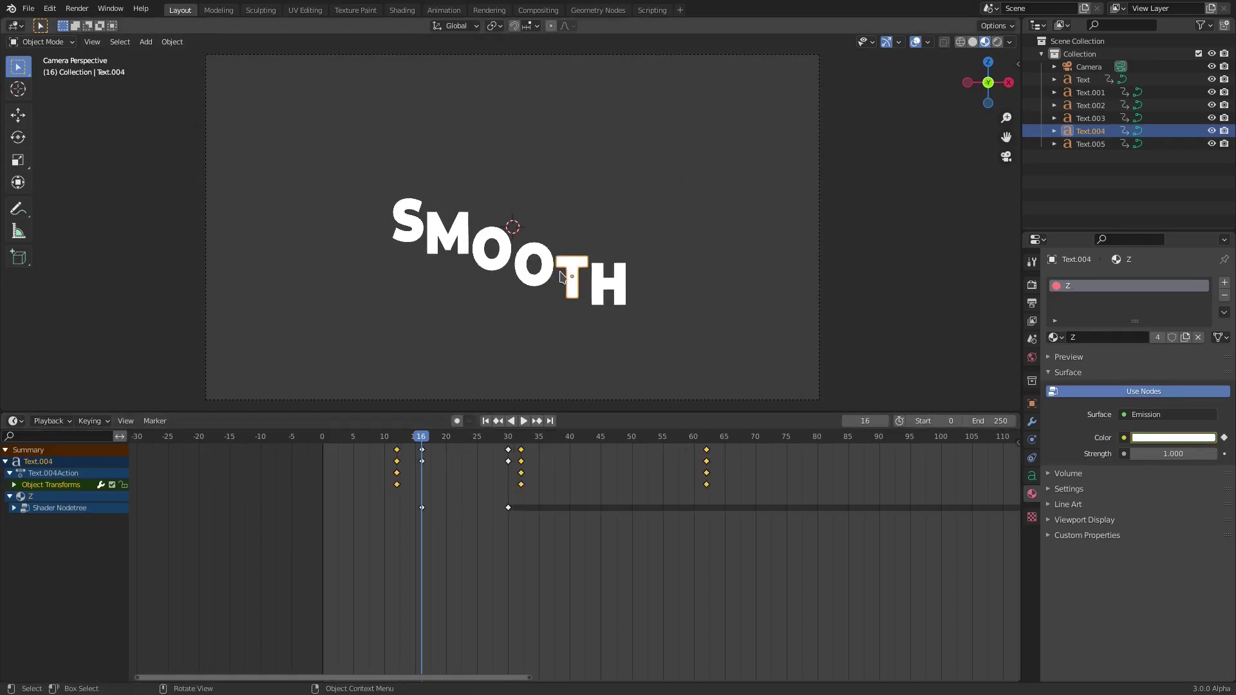
left_click_drag(591, 578, 380, 508)
key("g")
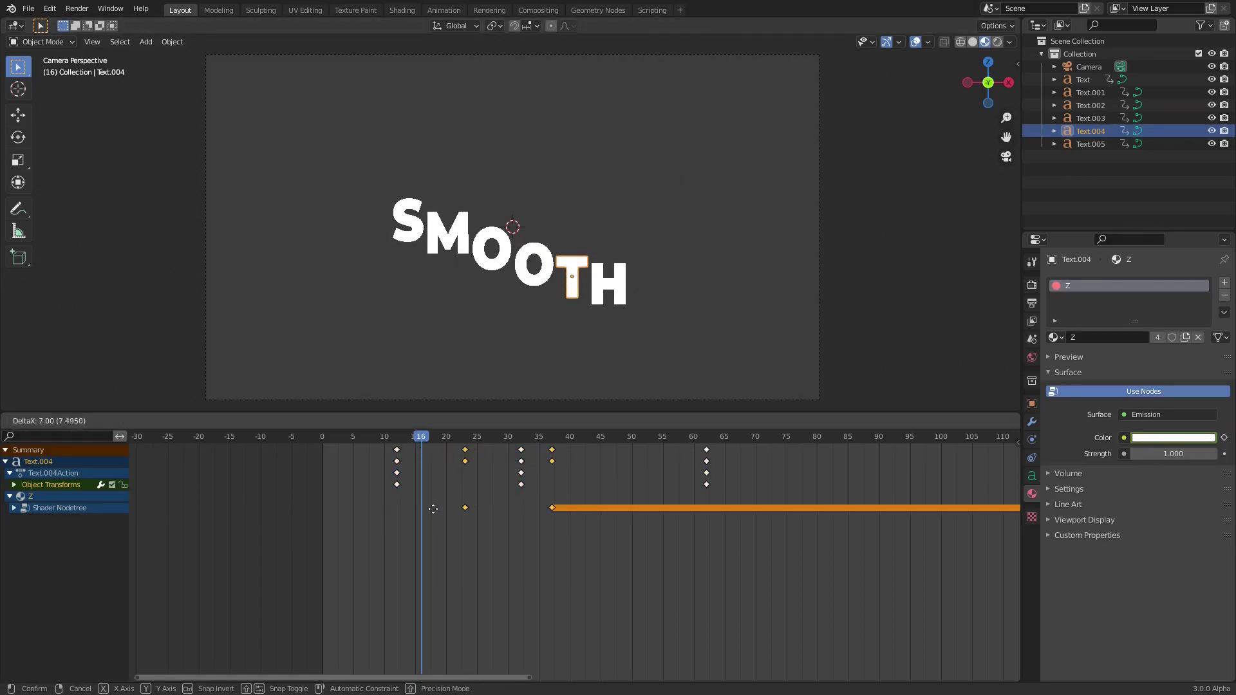
left_click(456, 508)
Select the H, T, Os and M one after another to compare their material keyframes and assigned materials
left_click(605, 286)
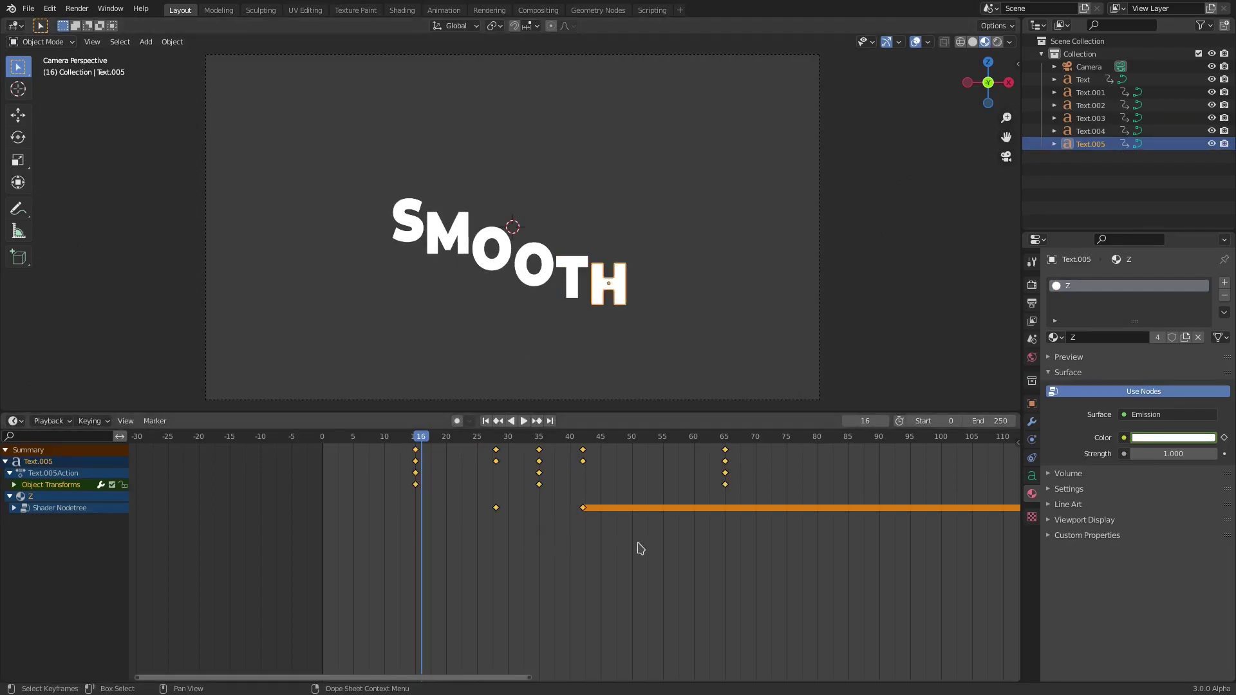
left_click(570, 289)
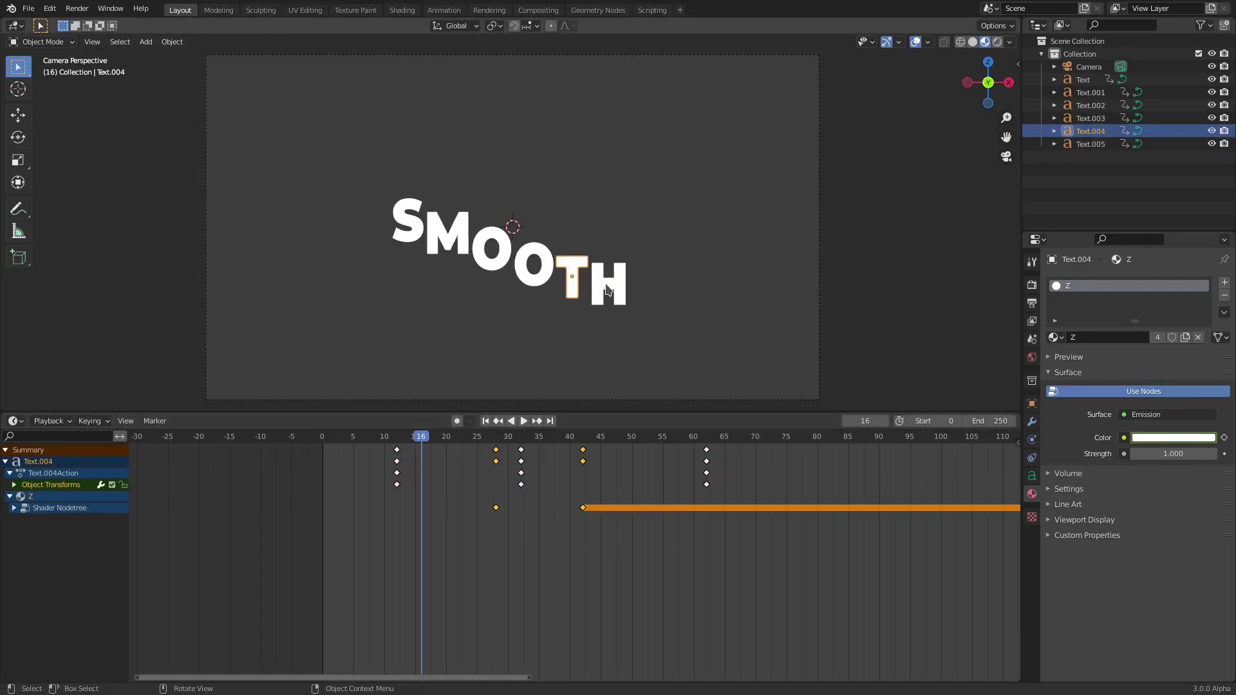
left_click(570, 288)
left_click(548, 282)
left_click(547, 282)
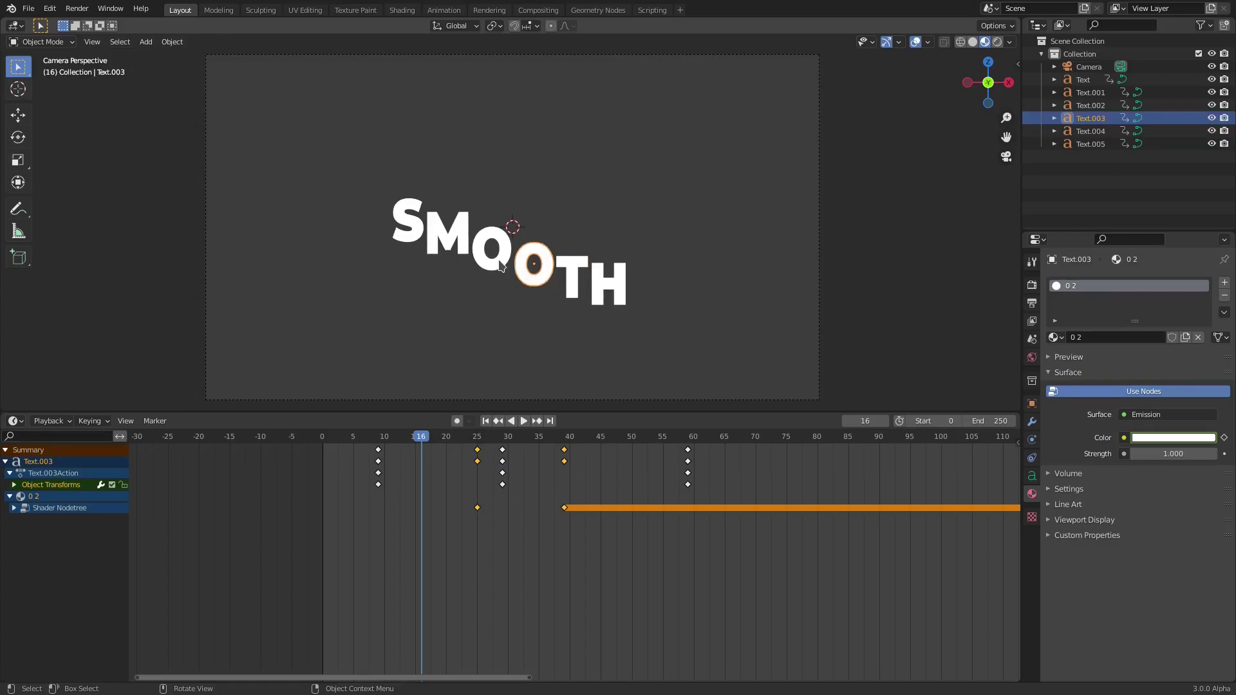
left_click(499, 261)
left_click(456, 248)
left_click(572, 293)
left_click(610, 293)
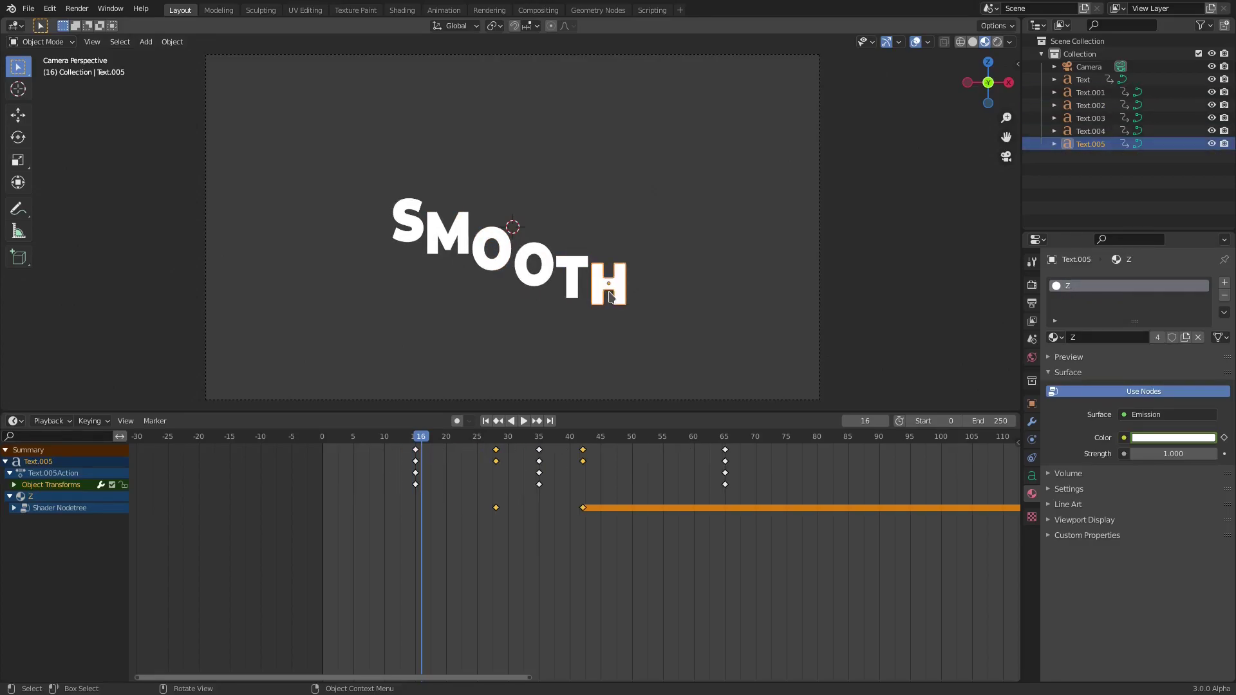
left_click(568, 278)
left_click(548, 273)
left_click(573, 277)
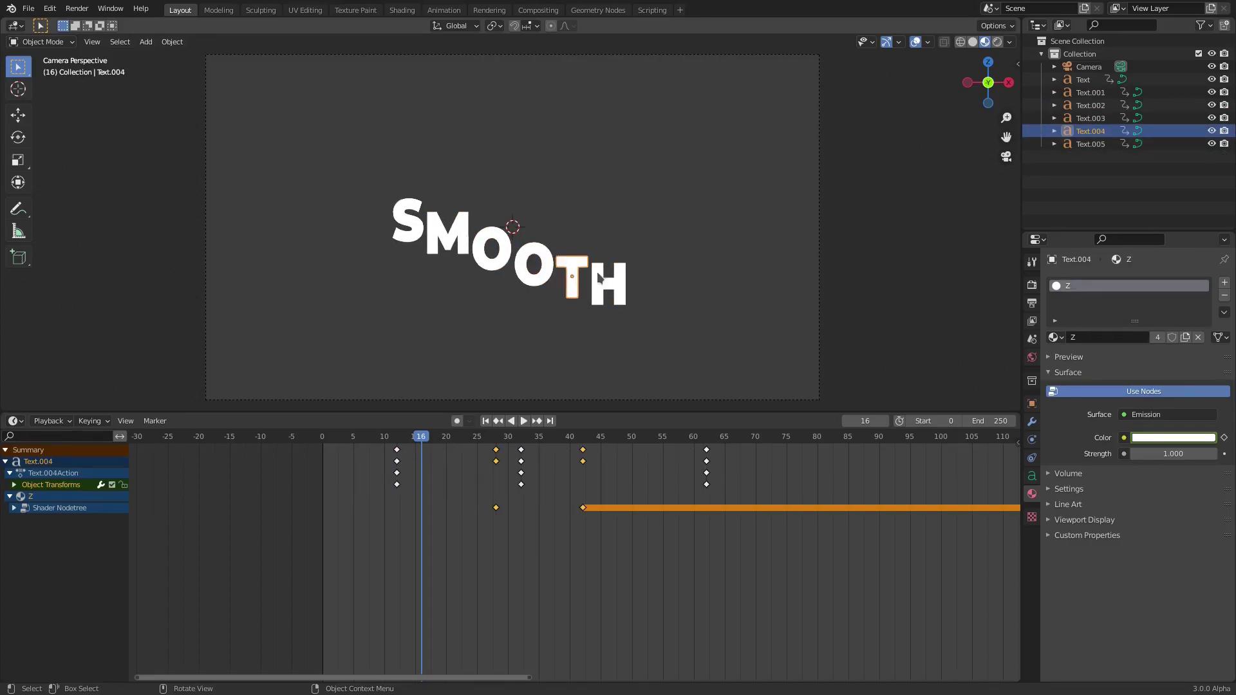
Make the T's shared material Z a single-user copy and rename it T
left_click(1054, 338)
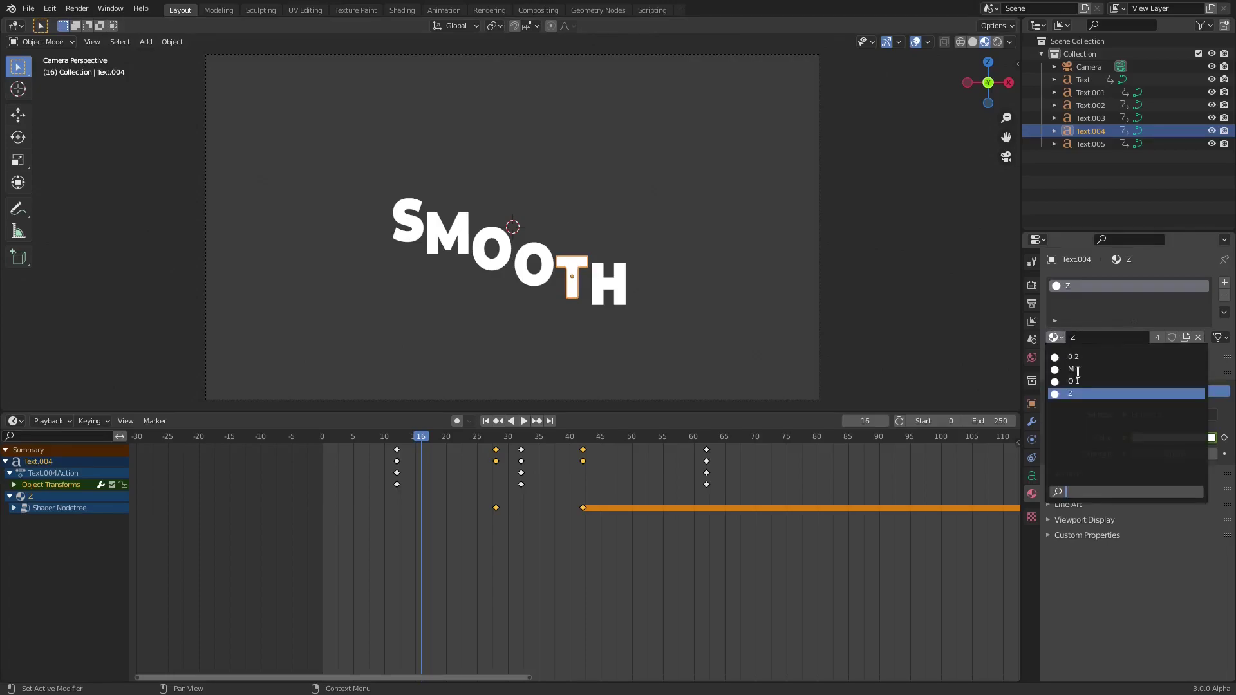
left_click(1009, 366)
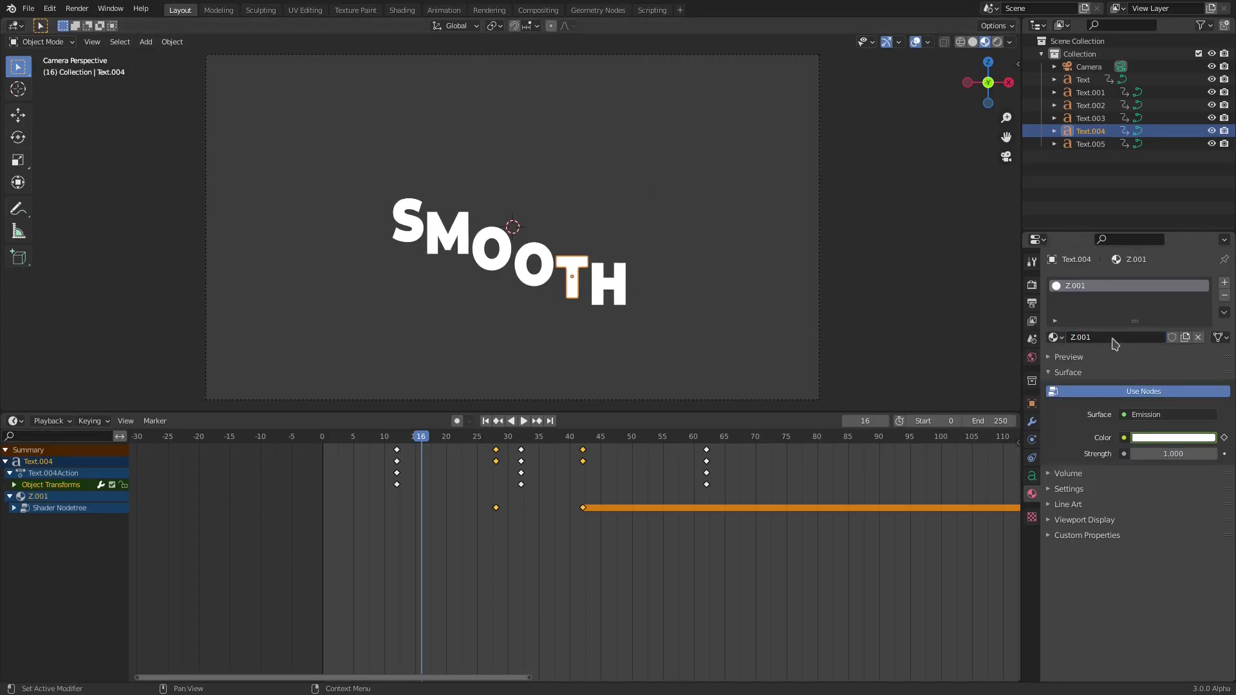
left_click(1109, 331)
type("T")
key("Return")
Compare the keyframes of the H, T and second O, and go to frame 25 at the second O's first material keyframe
left_click(599, 290)
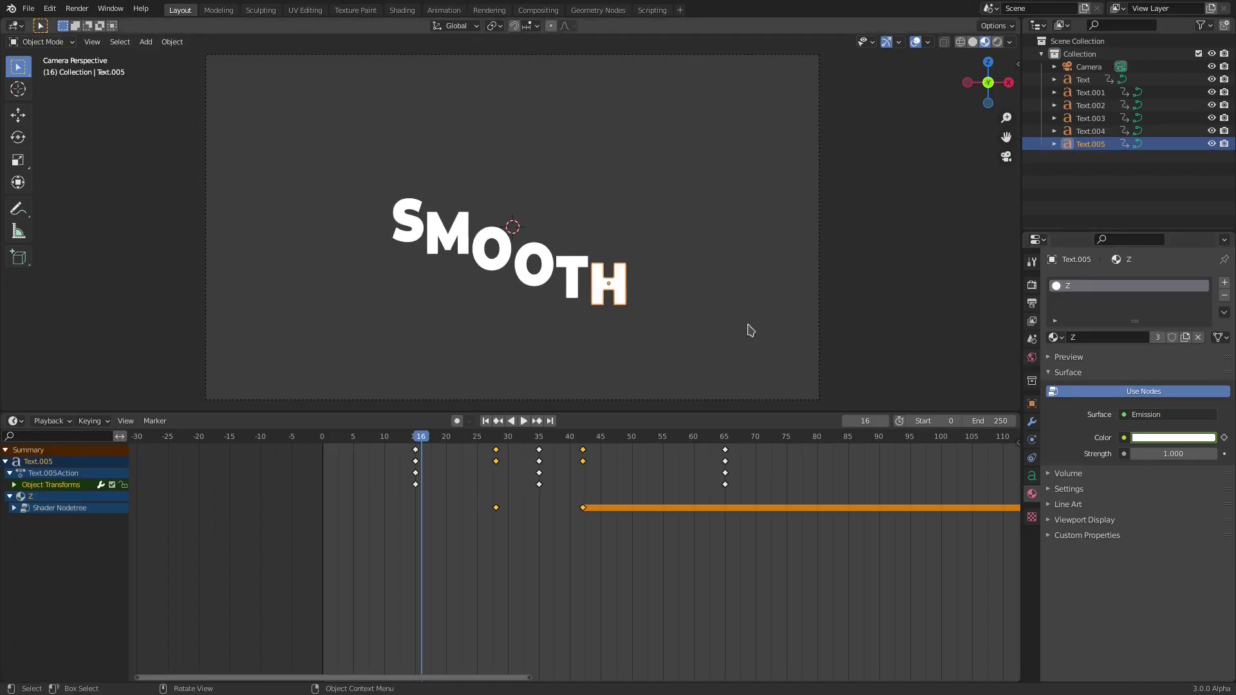
left_click(569, 286)
left_click(550, 276)
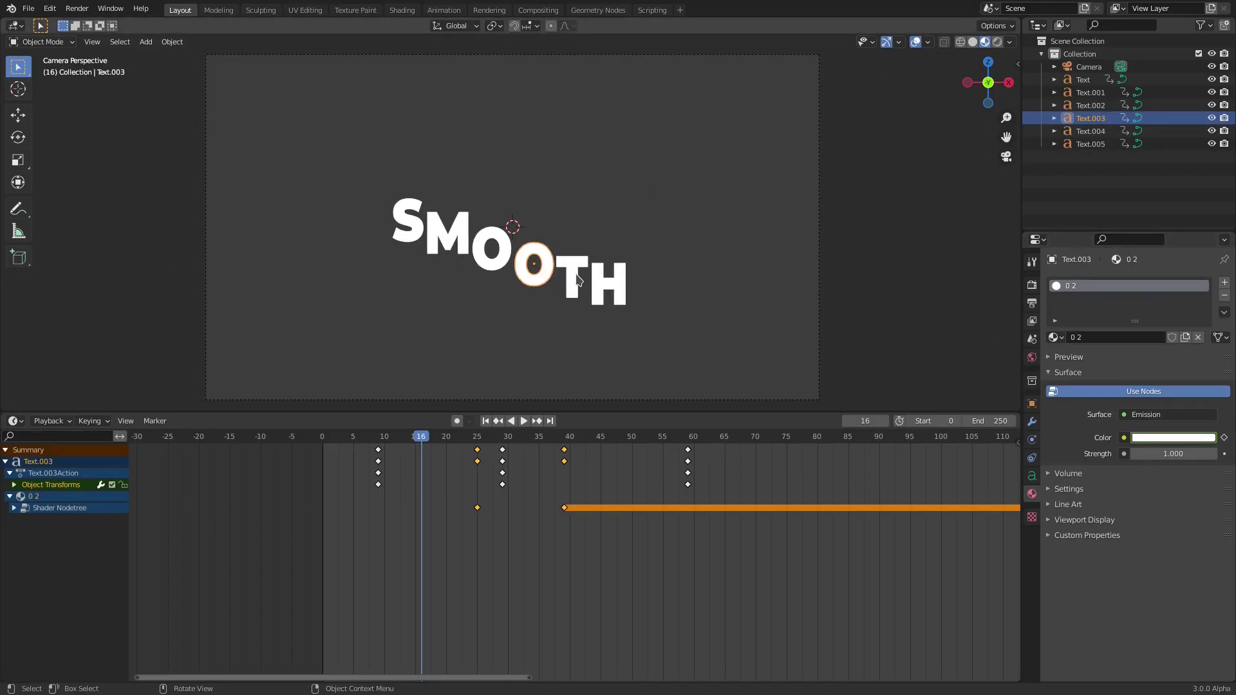
left_click(480, 512)
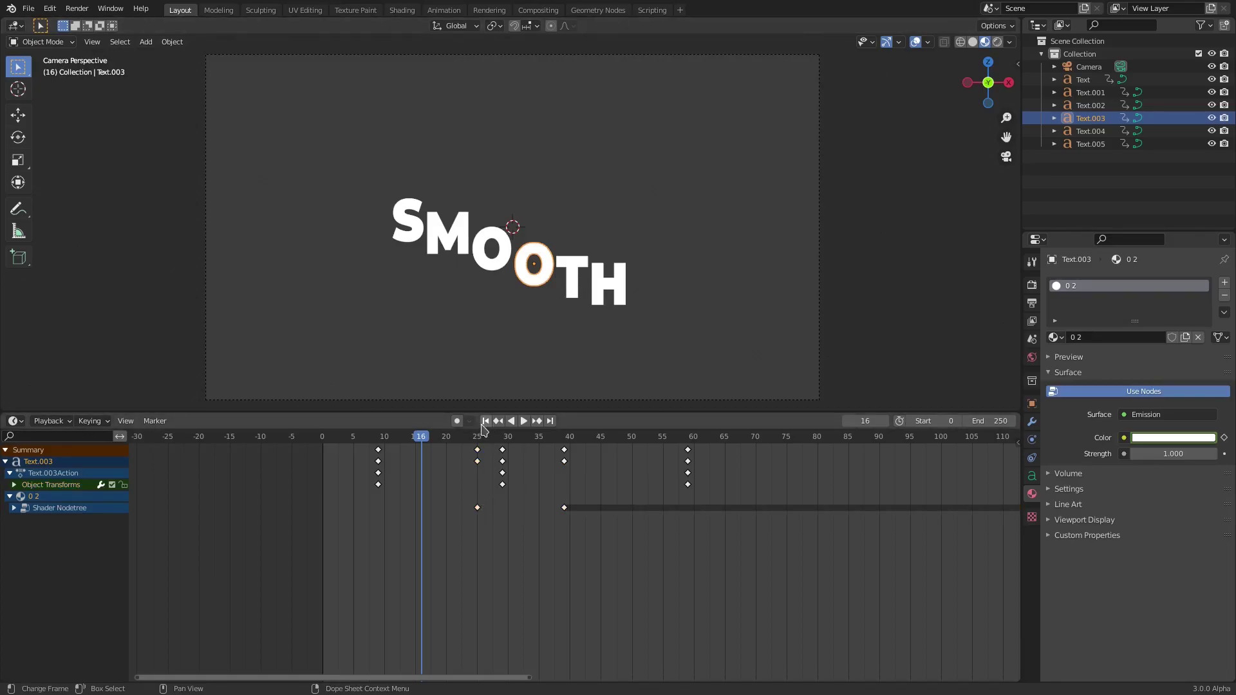
left_click(477, 436)
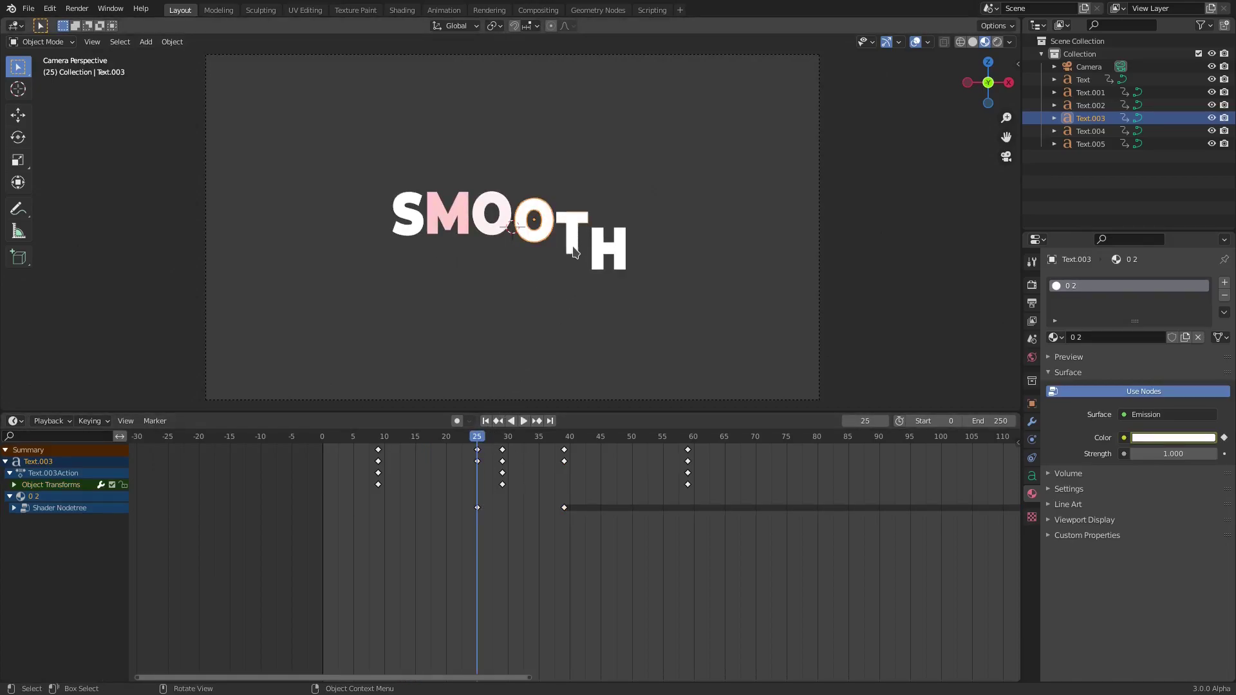
left_click(575, 252)
left_click(495, 508)
left_click_drag(622, 527, 572, 505, "shift")
key("g")
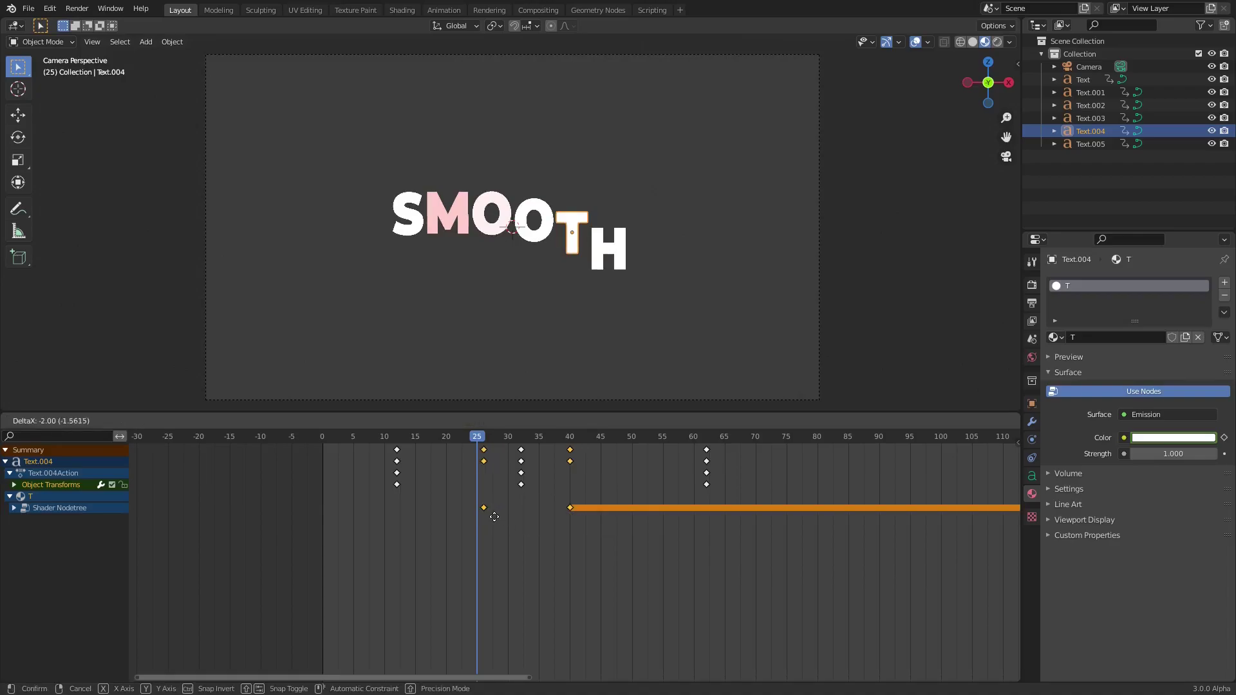
left_click(490, 517)
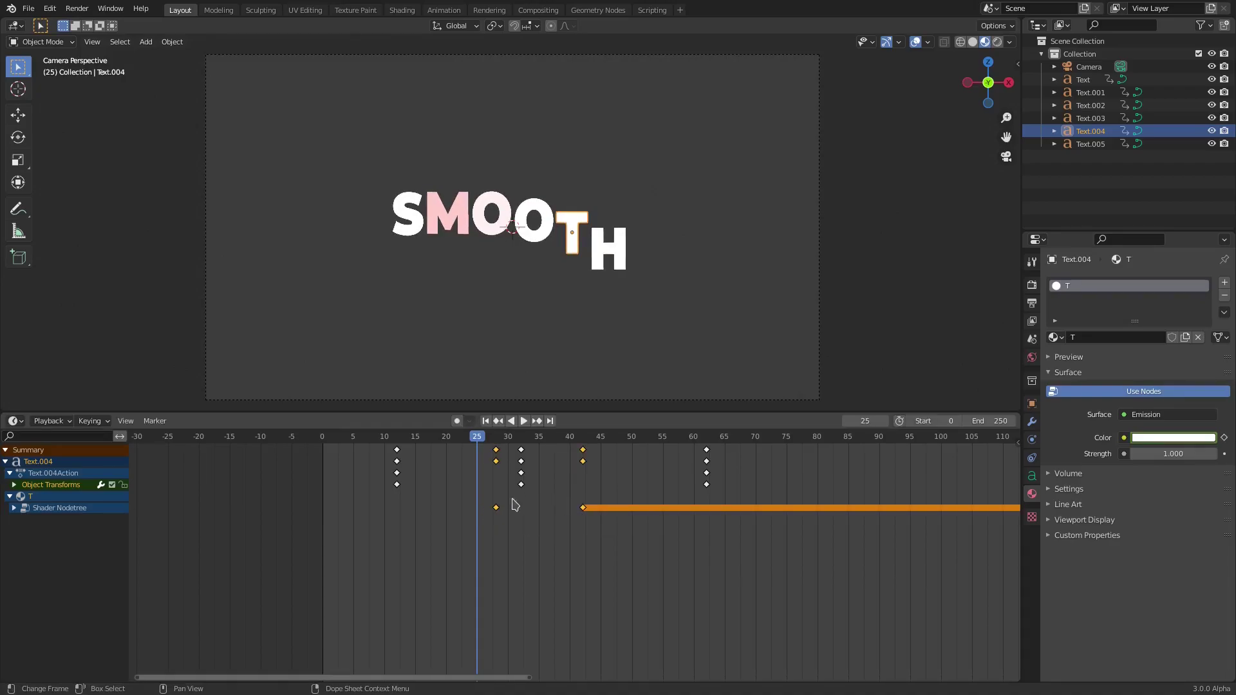
Move the H's Shader Nodetree keyframes three frames later, to frames 31 and 45, and play the animation from the start
left_click(618, 265)
left_click_drag(651, 540, 520, 510)
left_click(495, 508, "shift")
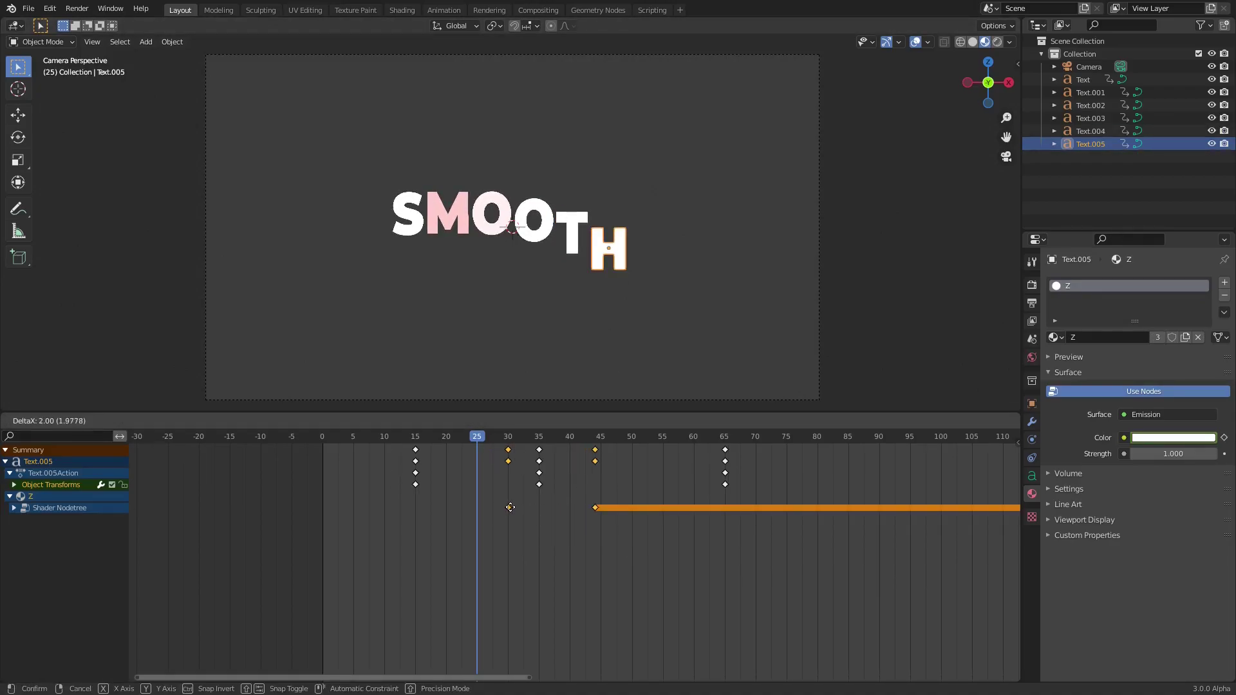
left_click(515, 507)
left_click(326, 436)
key("space")
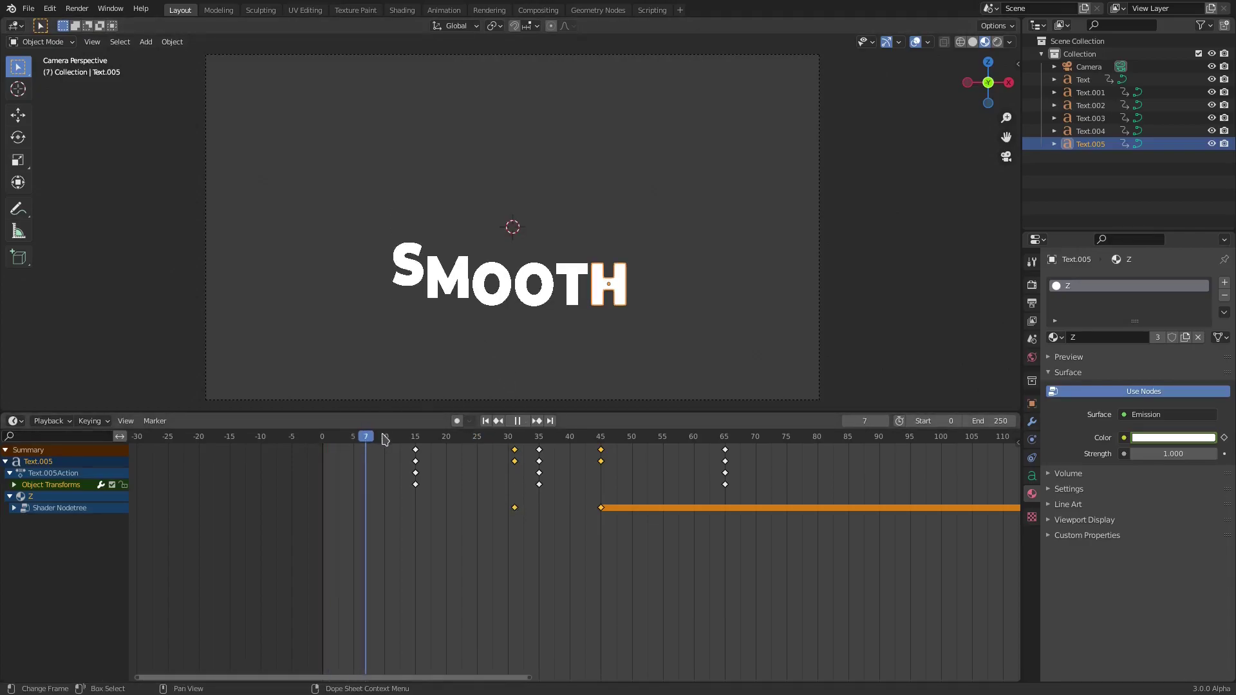
Make the S's shared material Z a single-user copy named S and move its first two Shader Nodetree keyframes to frames 16 and 30
key("space")
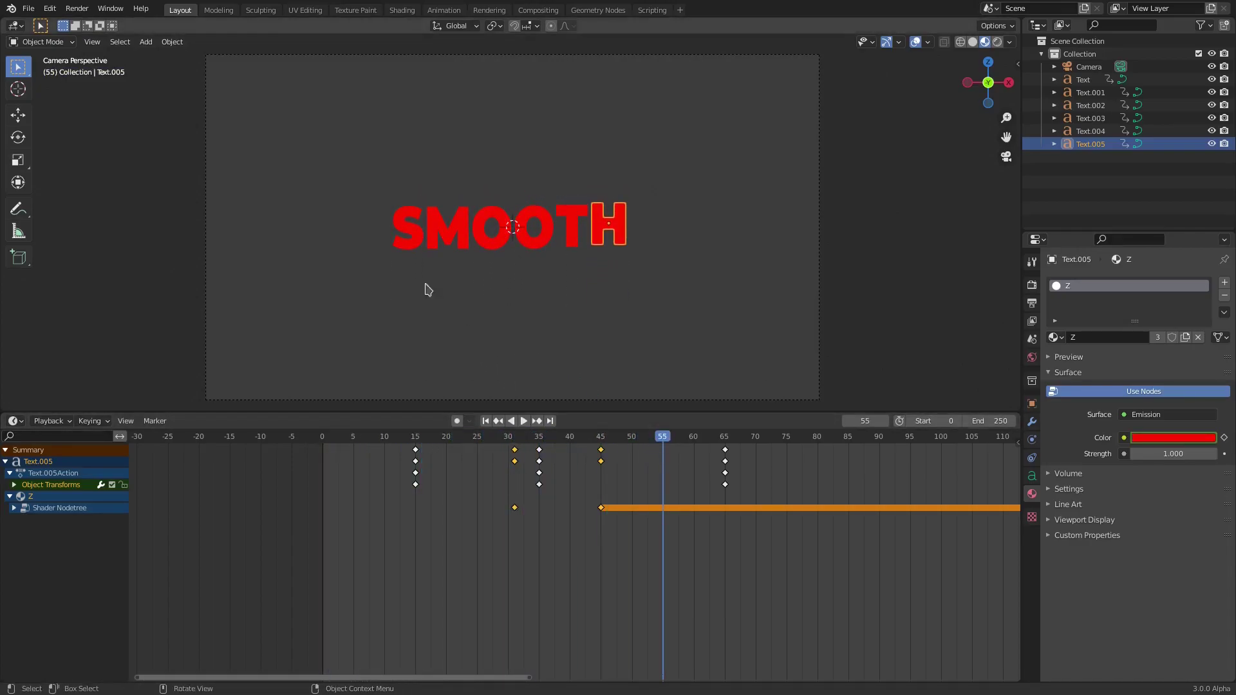
left_click(420, 242)
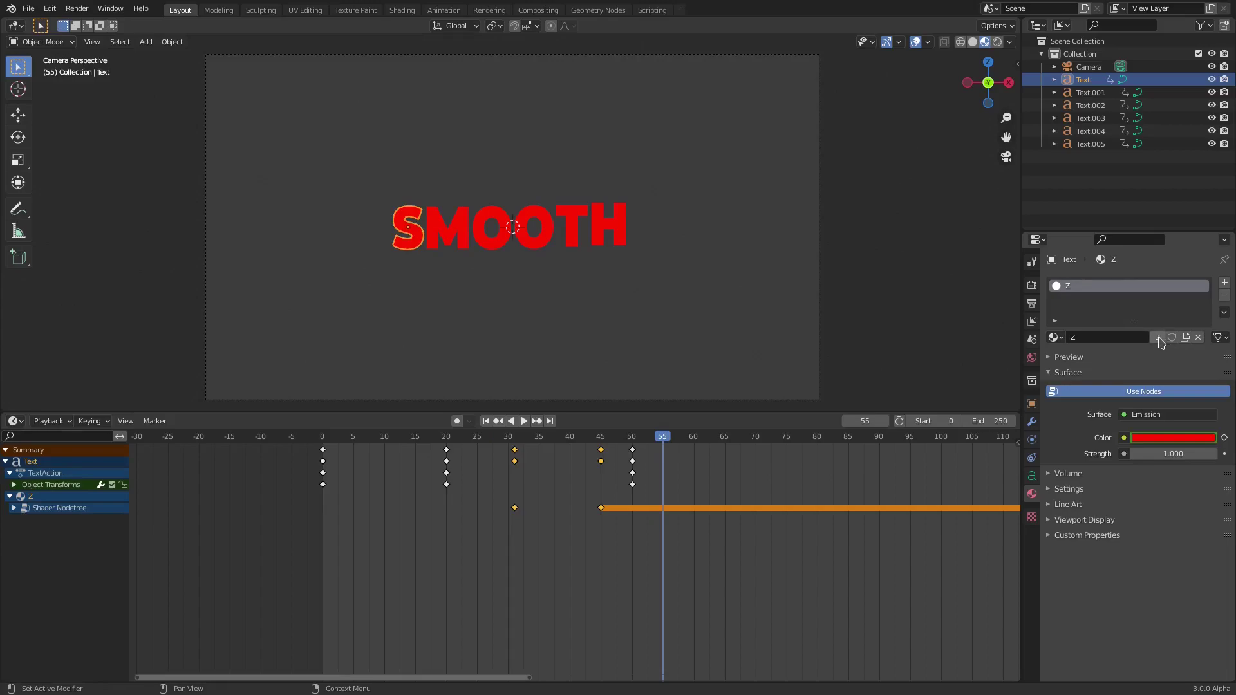
left_click(1111, 333)
type("S")
key("Return")
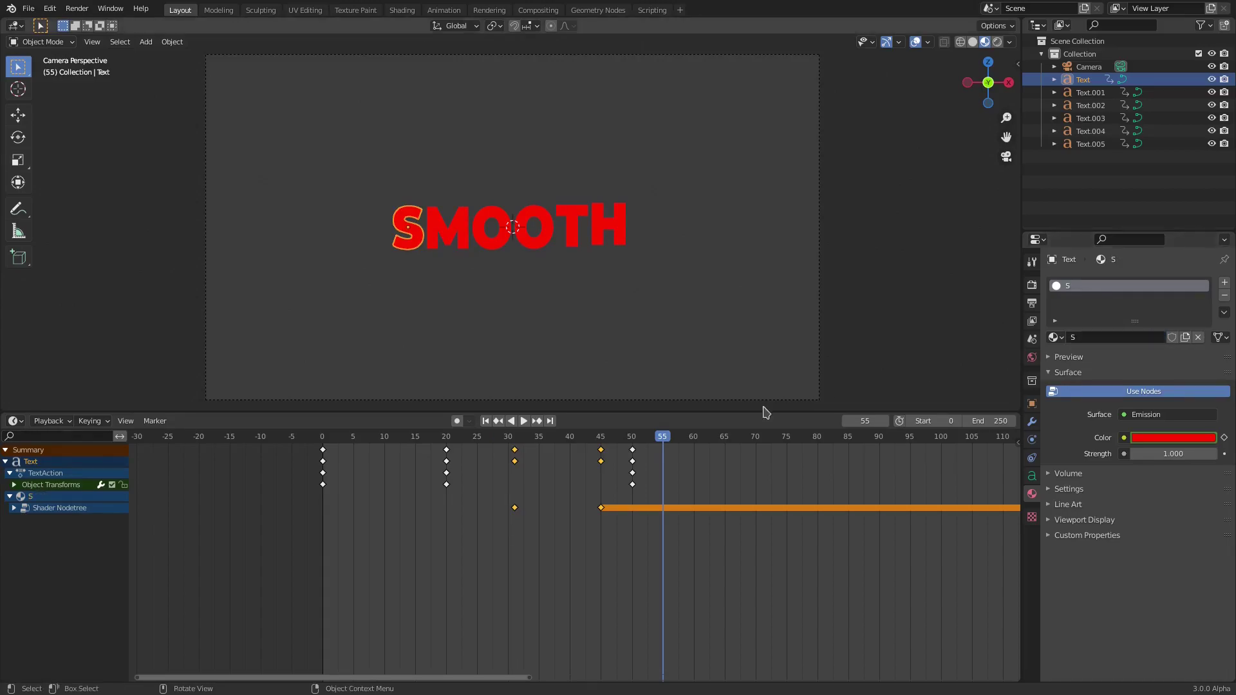
key("g")
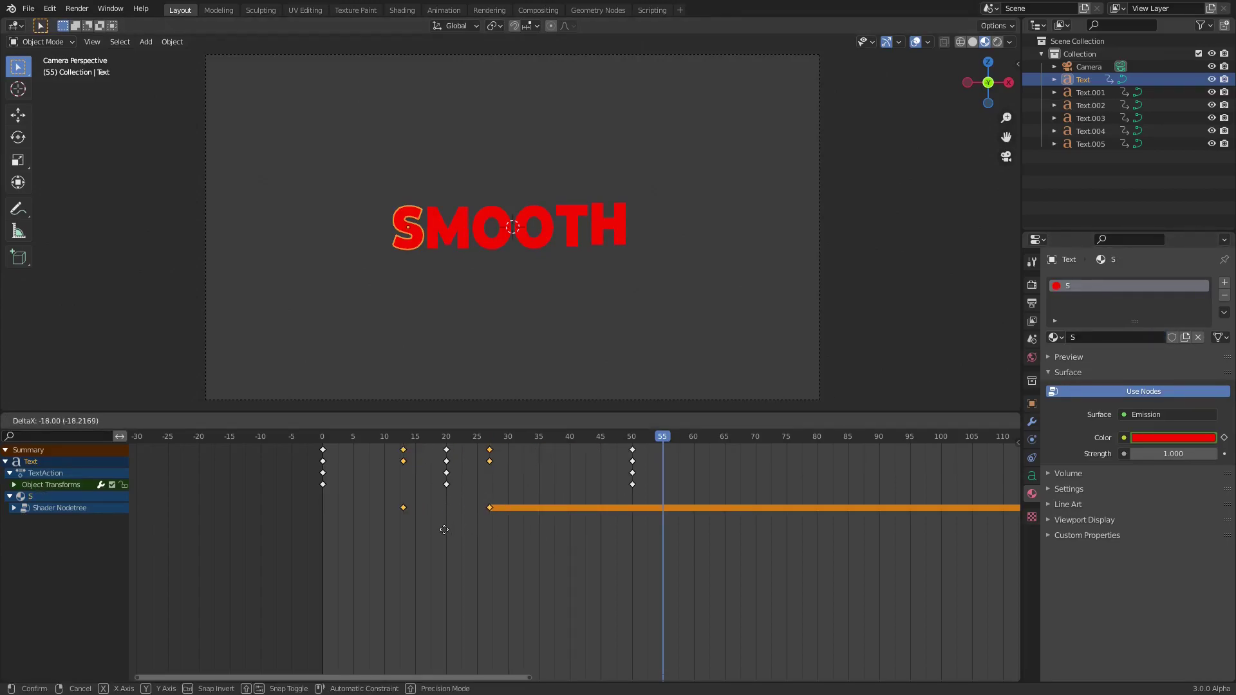
left_click(478, 534)
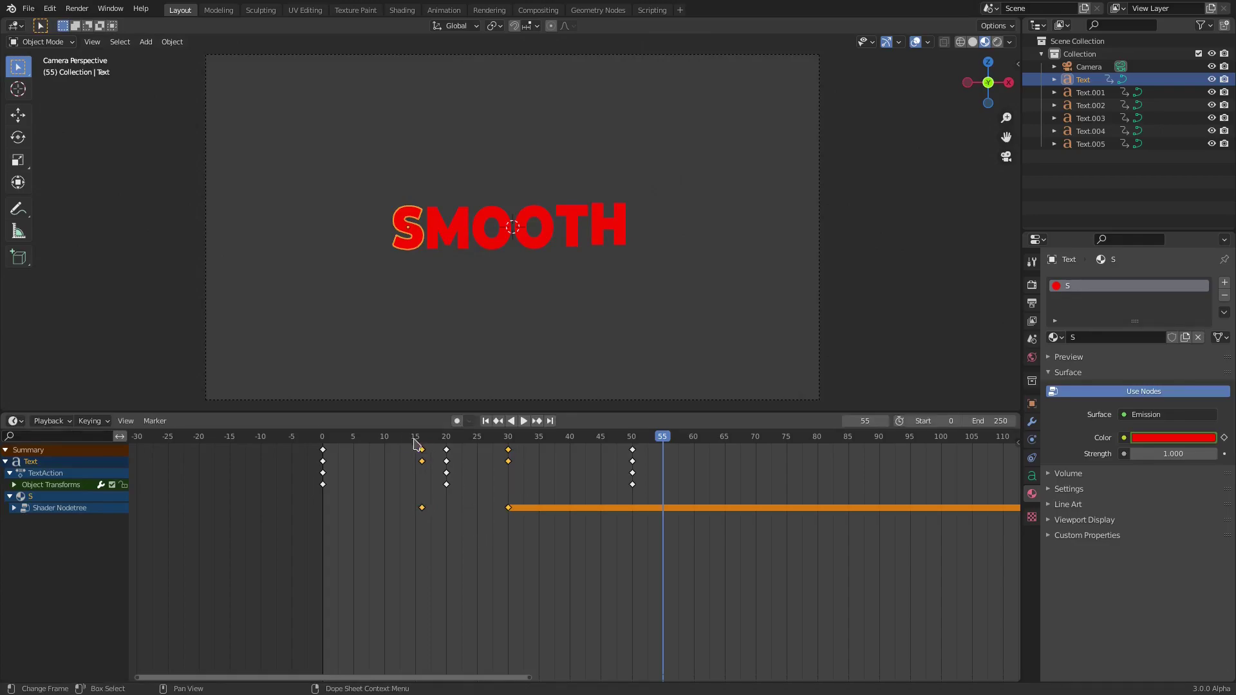
Preview the animation from the start in rendered shading, with a taller viewport and overlays hidden
left_click(486, 421)
left_click(997, 42)
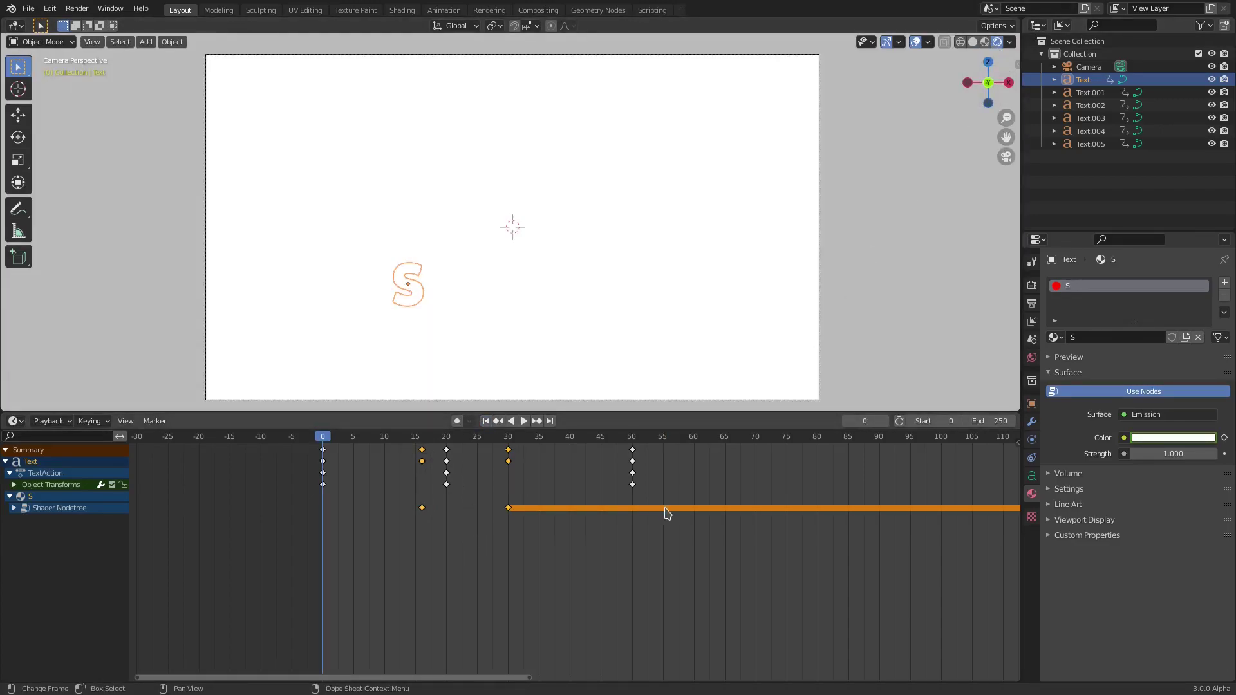
scroll(511, 546, "down", 4)
scroll(898, 522, "right", 3, "ctrl")
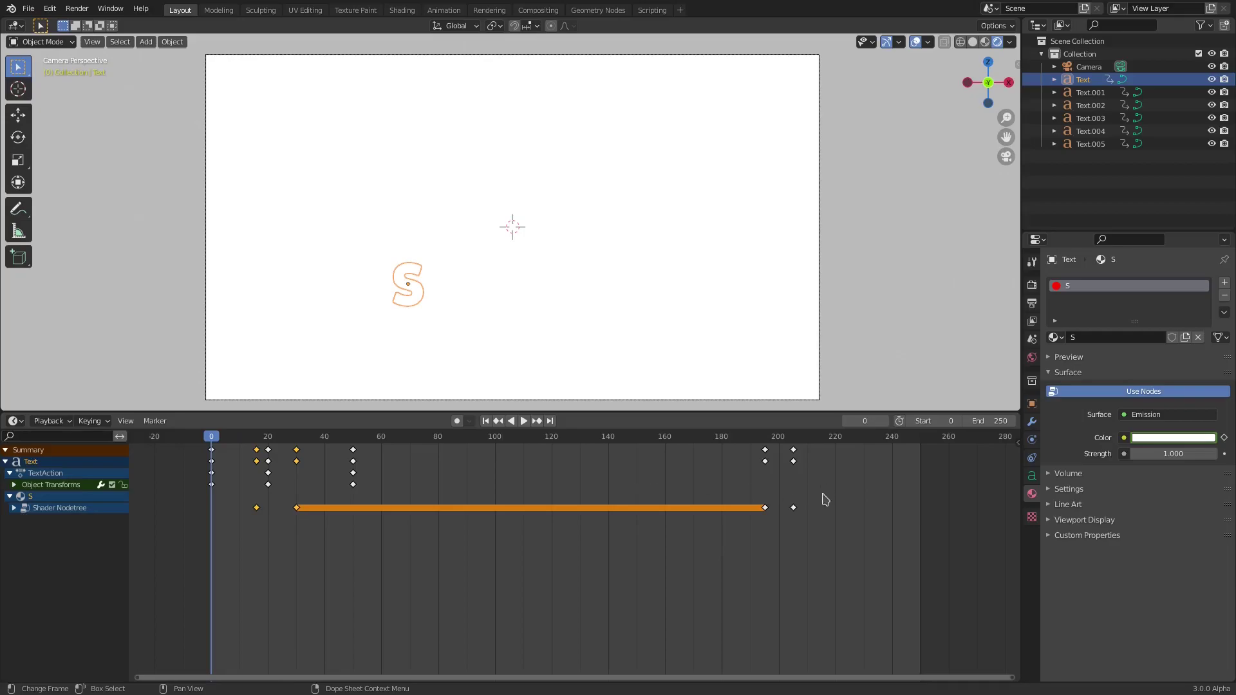
left_click_drag(497, 412, 480, 475)
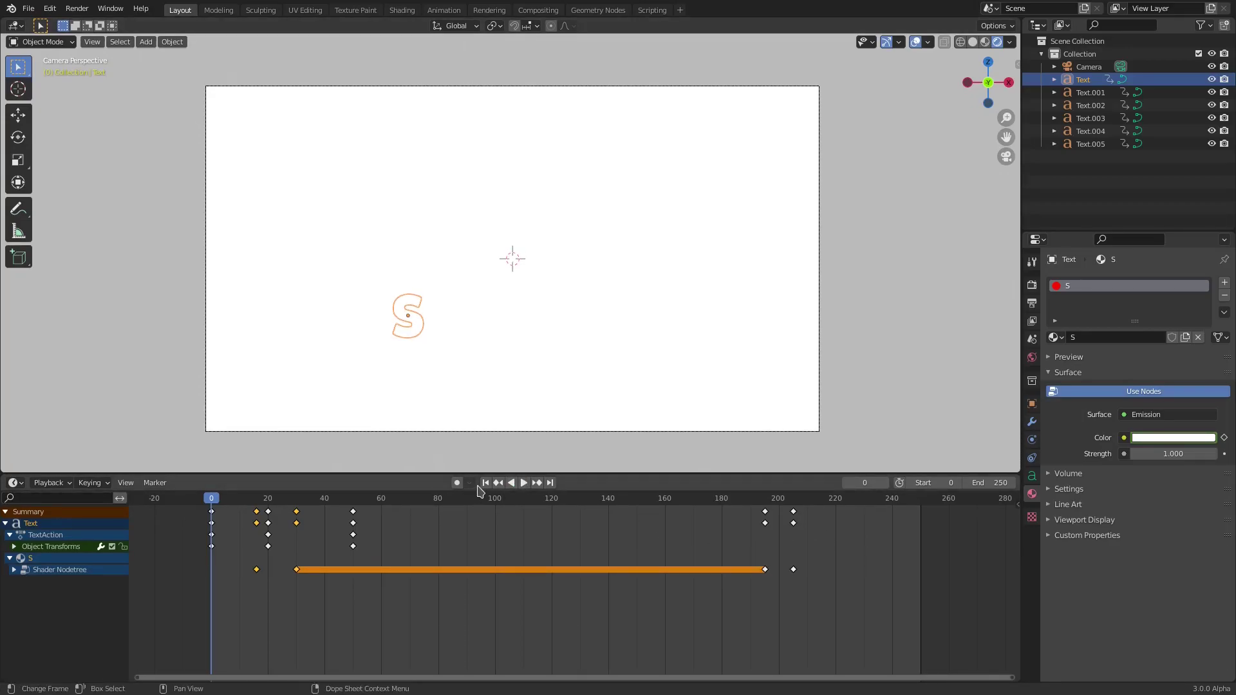
left_click(914, 42)
key("space")
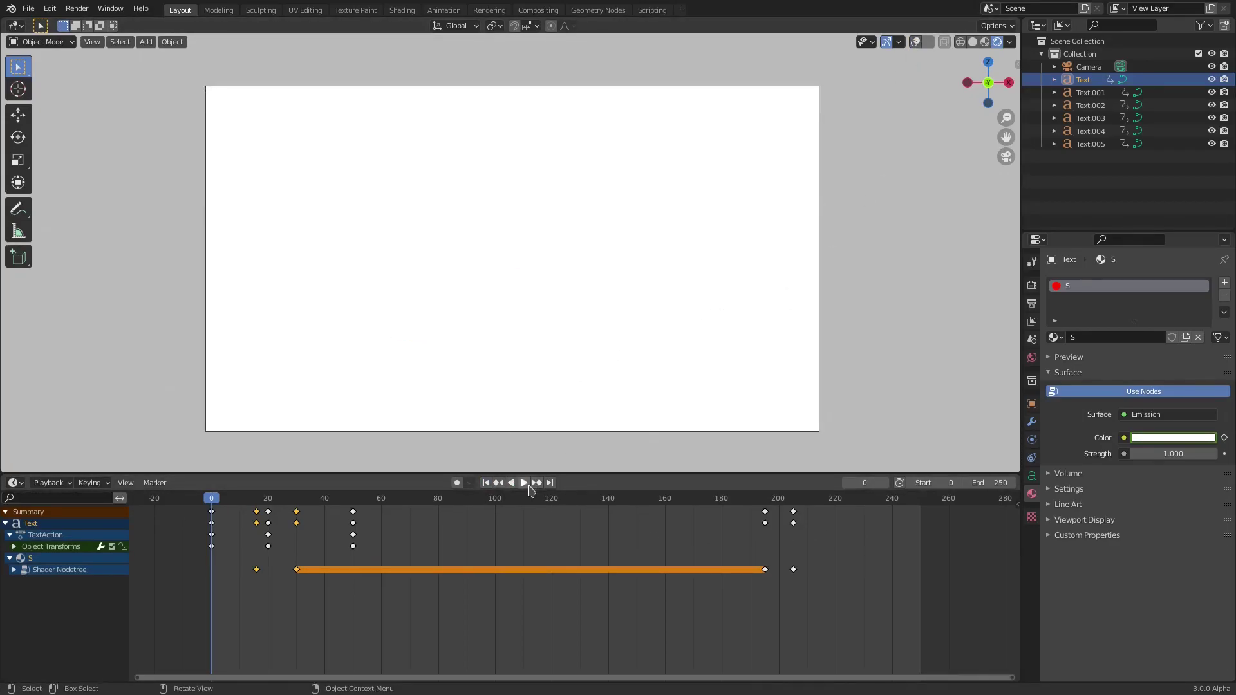
left_click(486, 482)
left_click(486, 483)
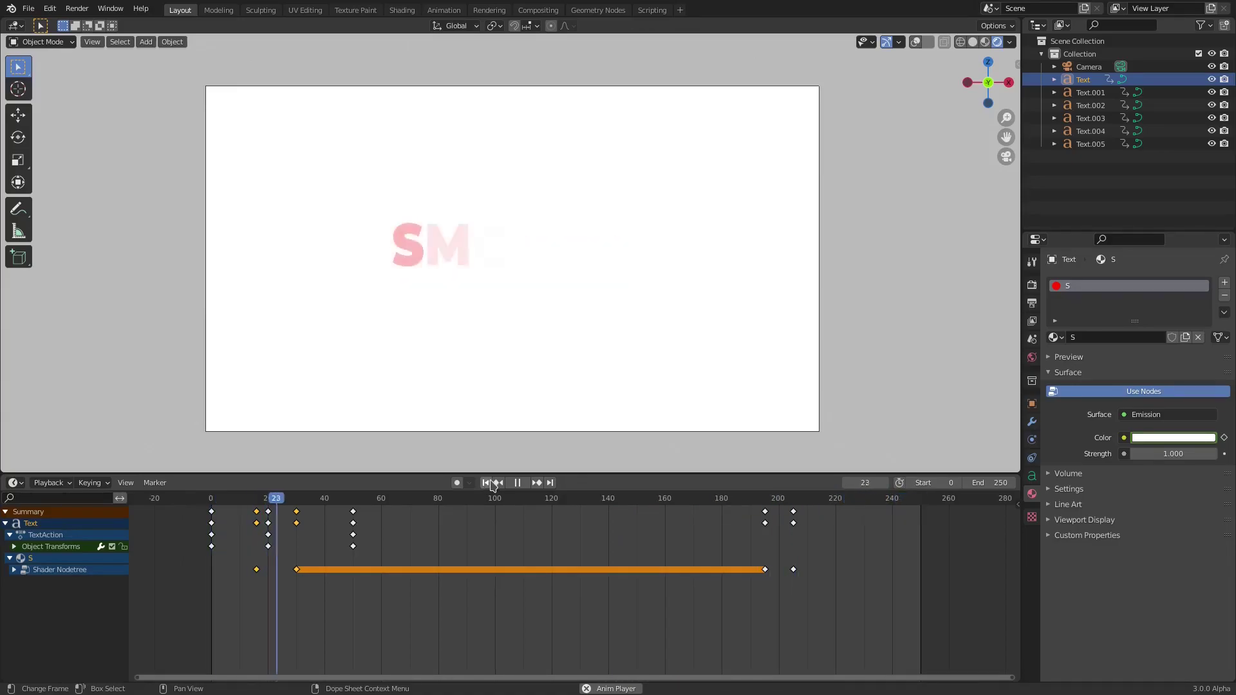
key("space")
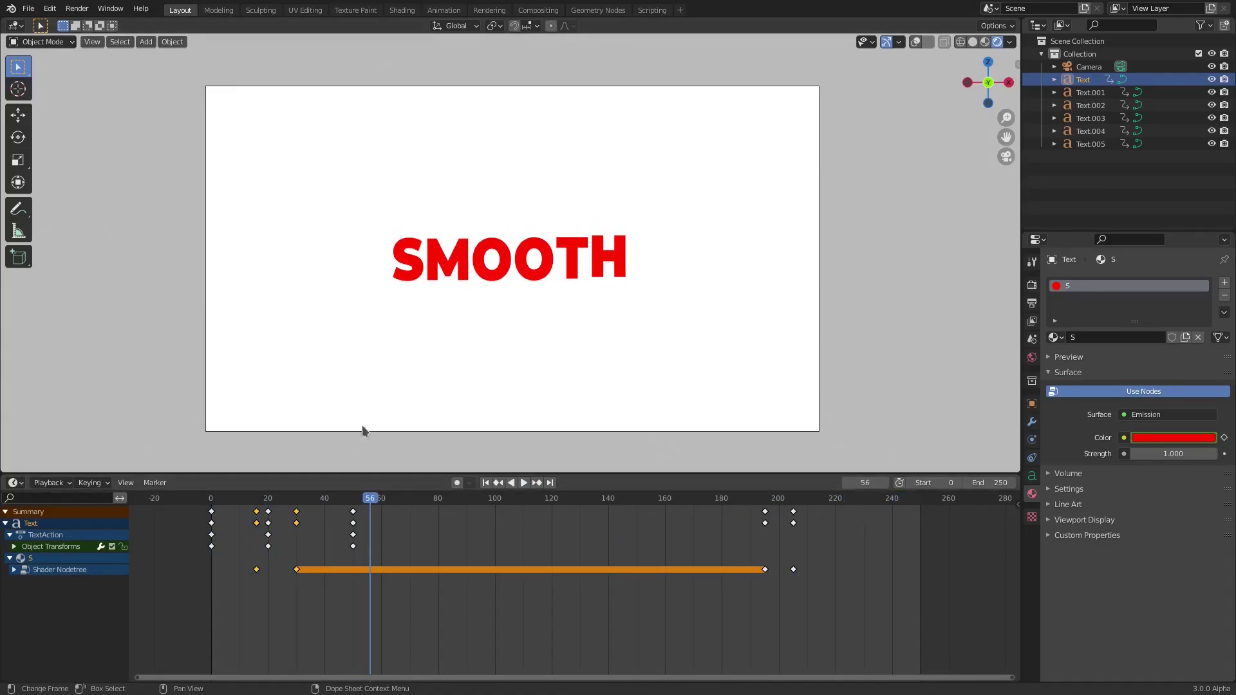
Show the overlays again and examine the keyframes of all six letters together
left_click(930, 41)
key("a")
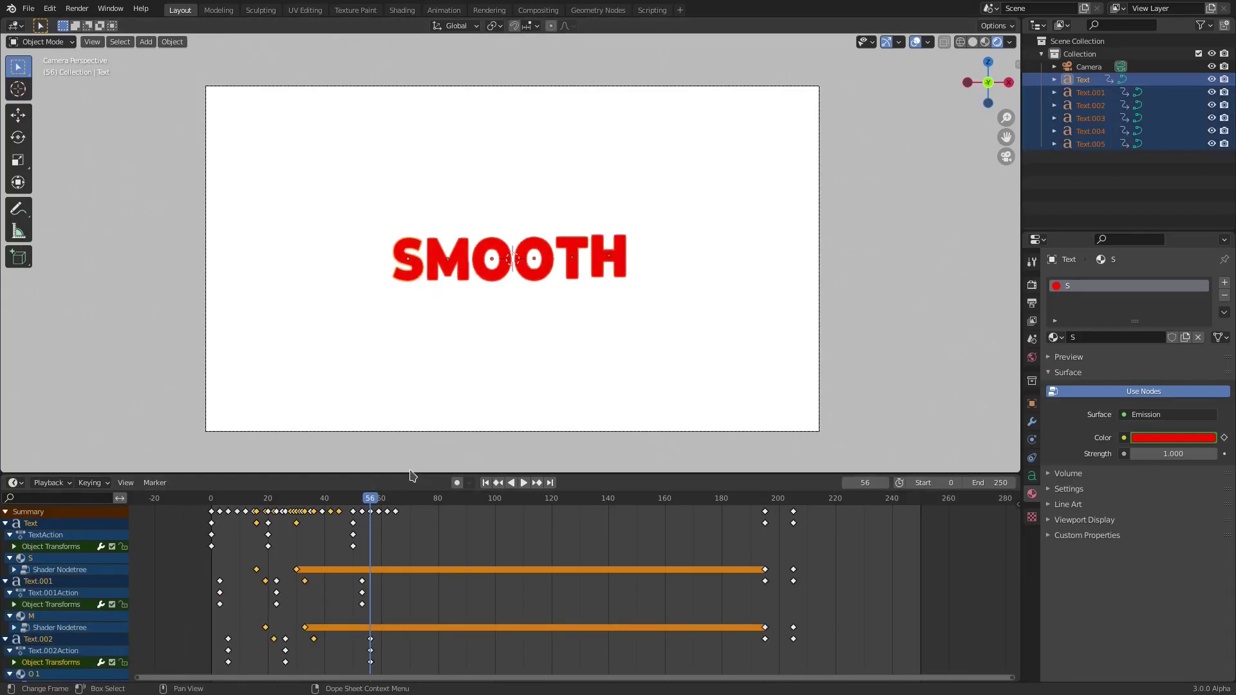
scroll(466, 508, "down", 3)
middle_click_drag(457, 640, 454, 587)
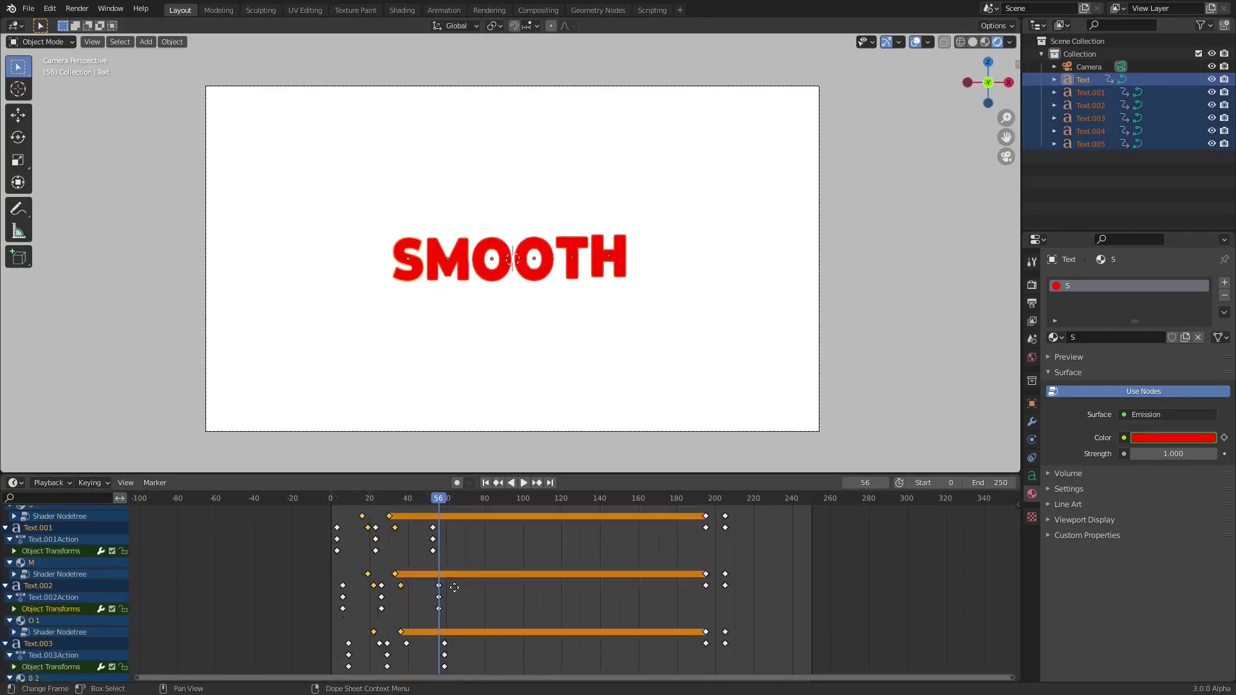
left_click(442, 569)
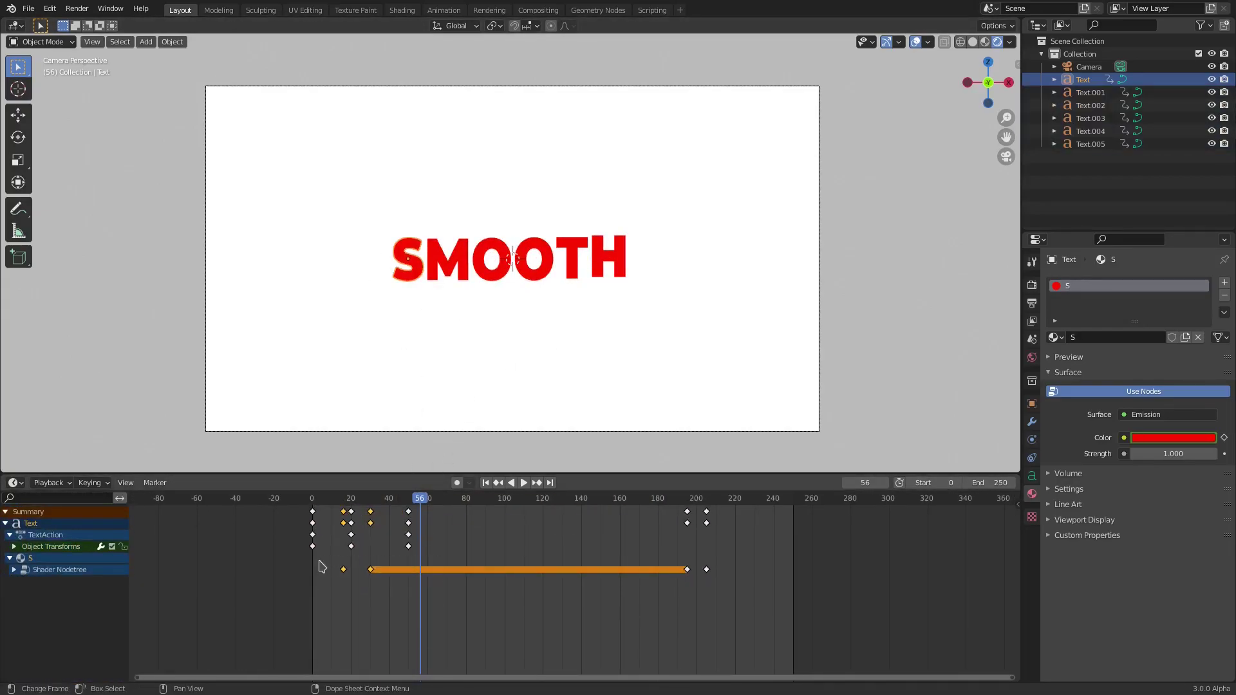
Move the S's two selected Shader Nodetree keyframes ten frames earlier, to frames 6 and 20
scroll(320, 567, "up", 5)
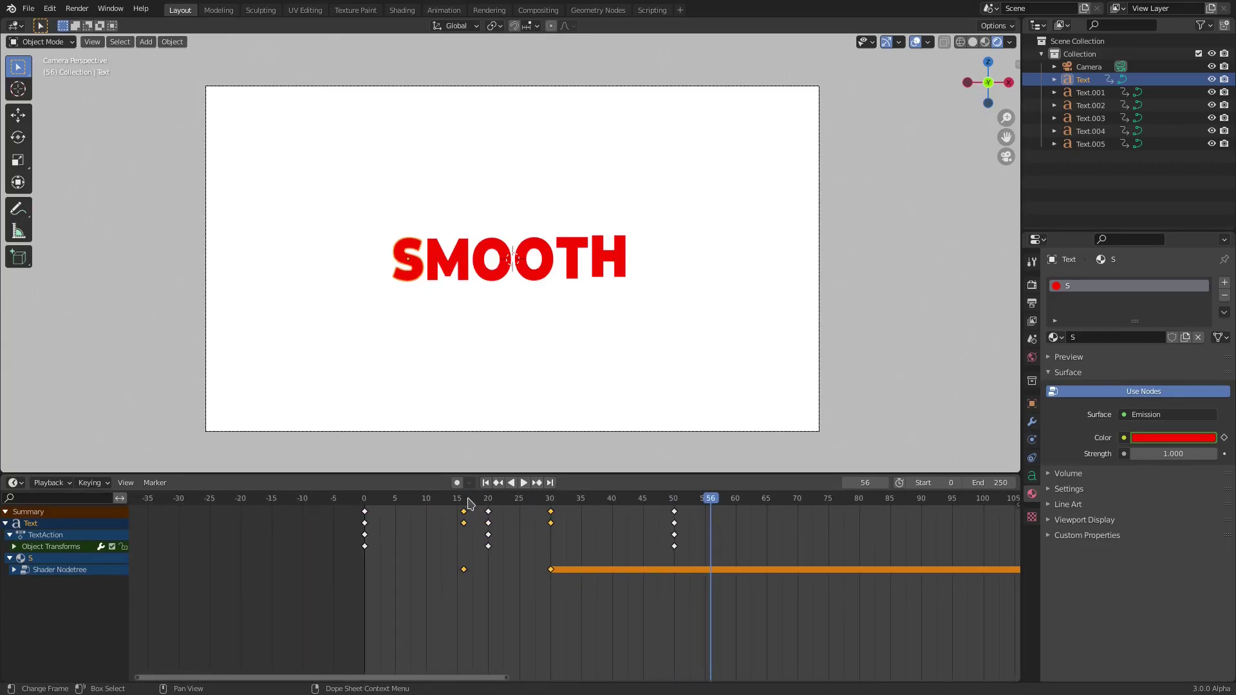
left_click_drag(469, 504, 463, 504)
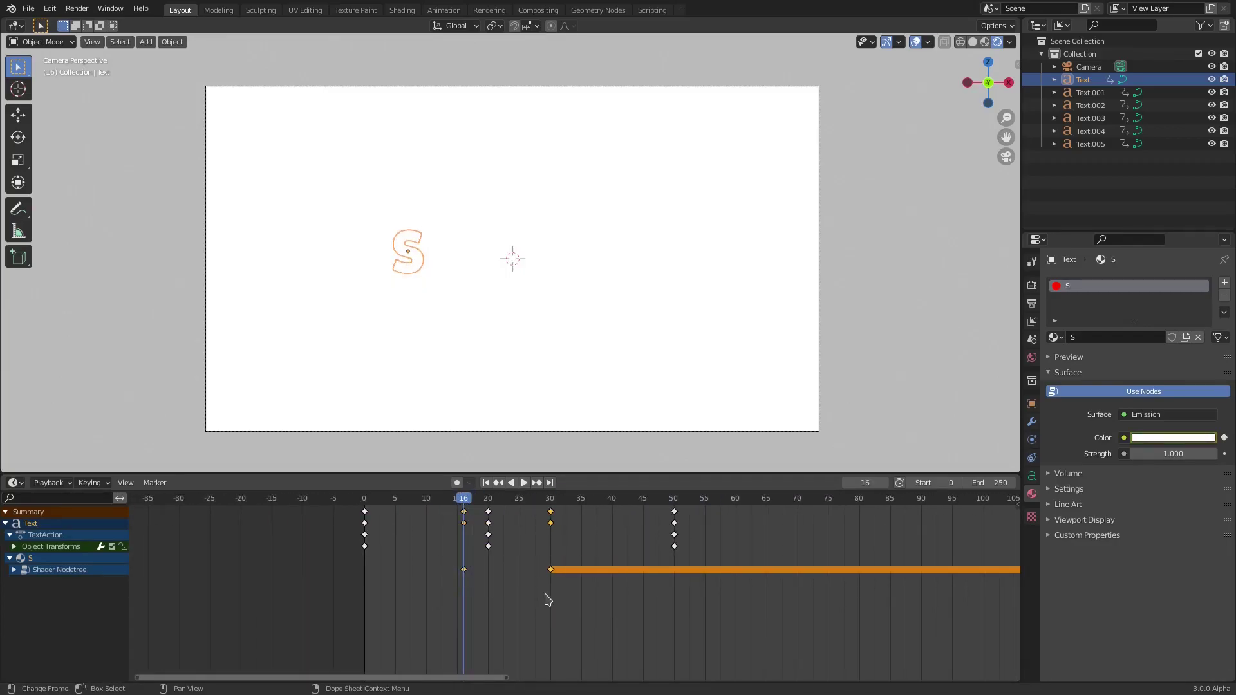
key("g")
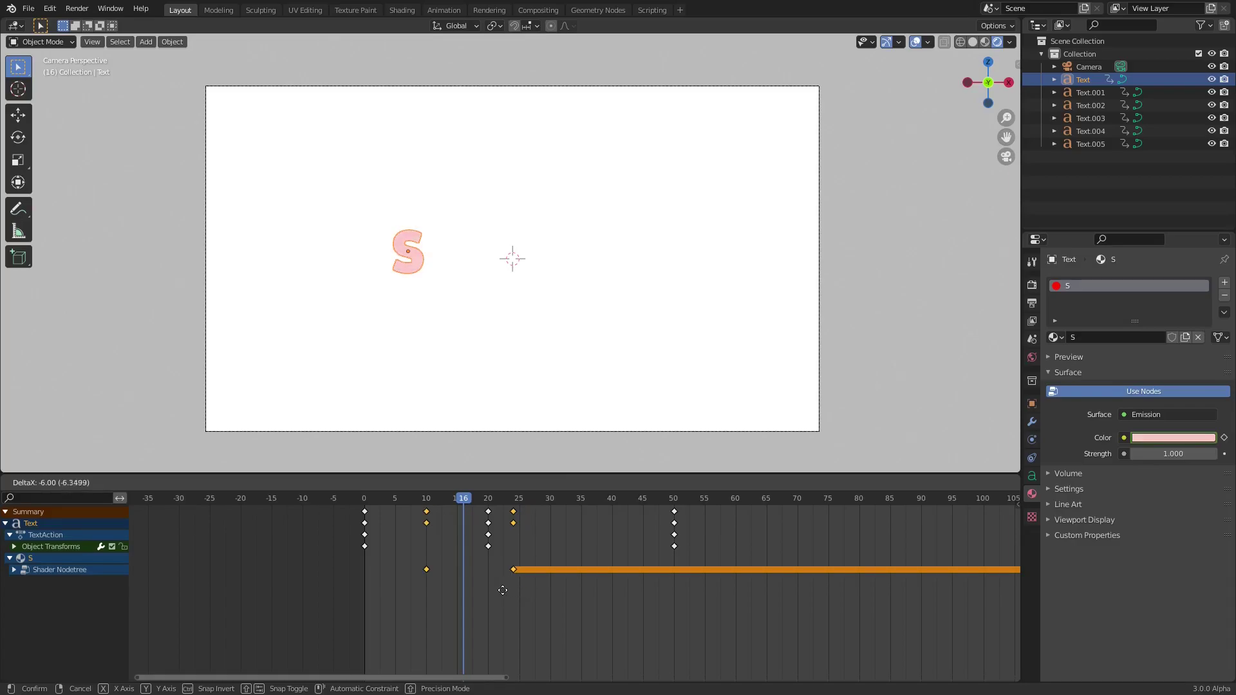
left_click(485, 590)
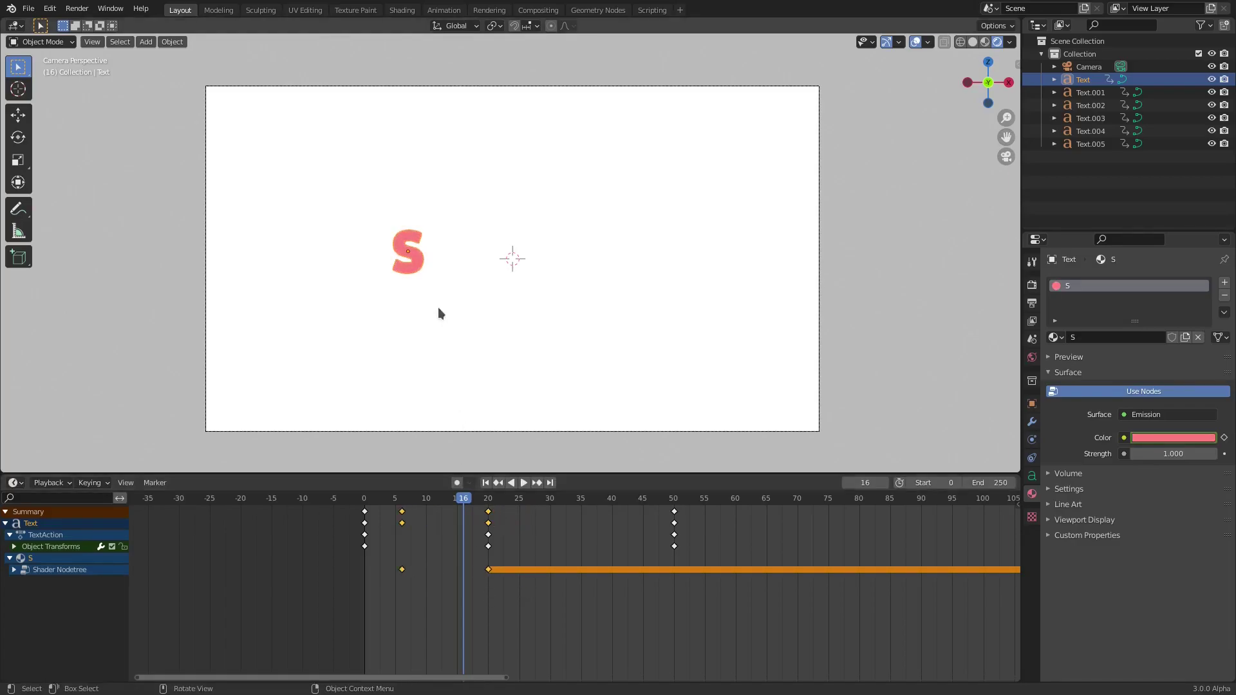
key("space")
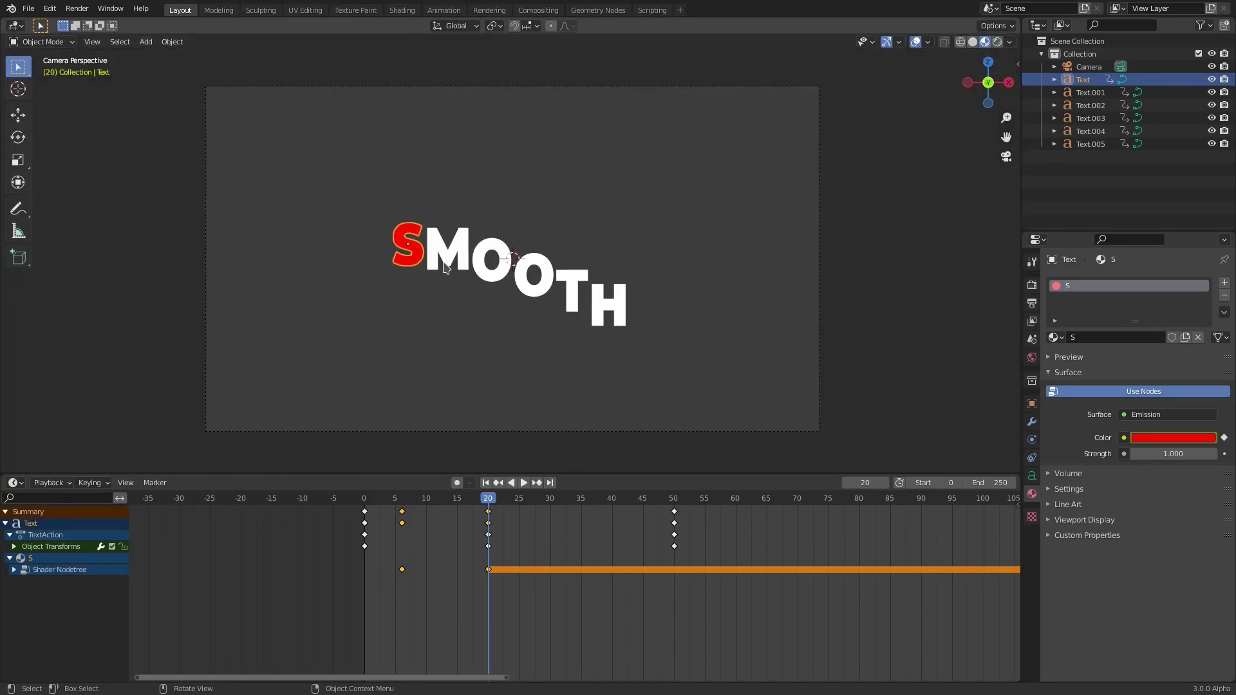
Move the M's first two Shader Nodetree keyframes ten frames earlier, to frames 9 and 23
left_click(446, 265)
key("space")
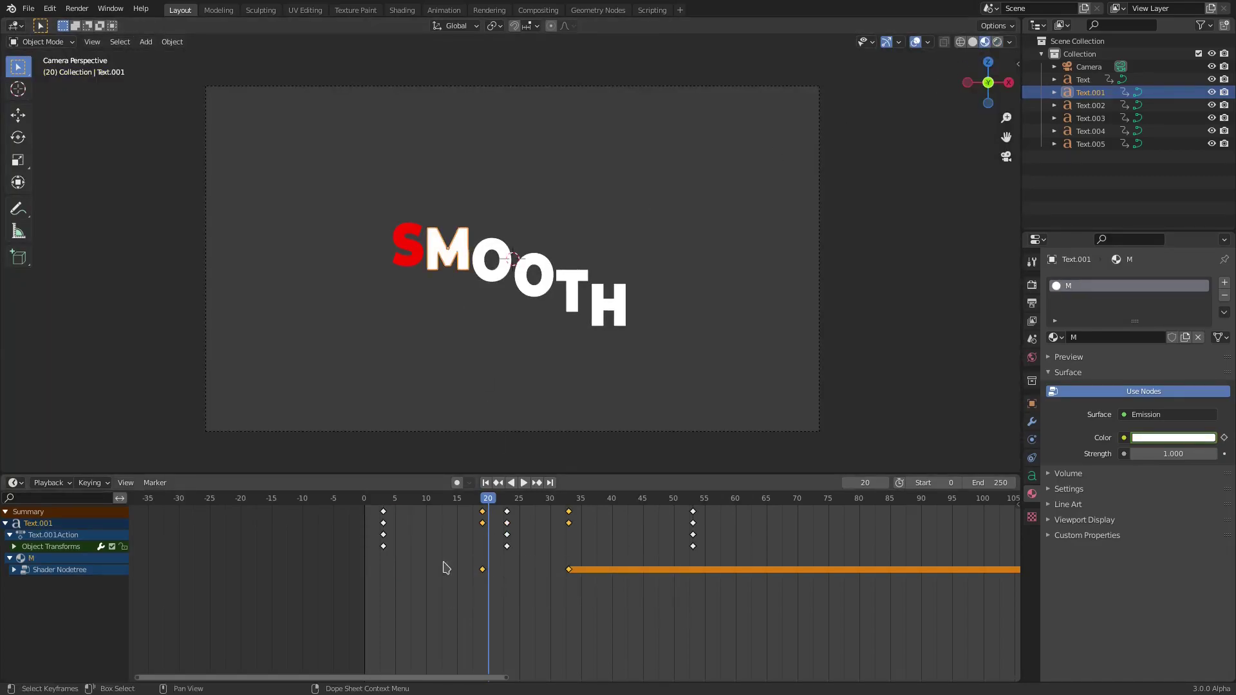
key("g")
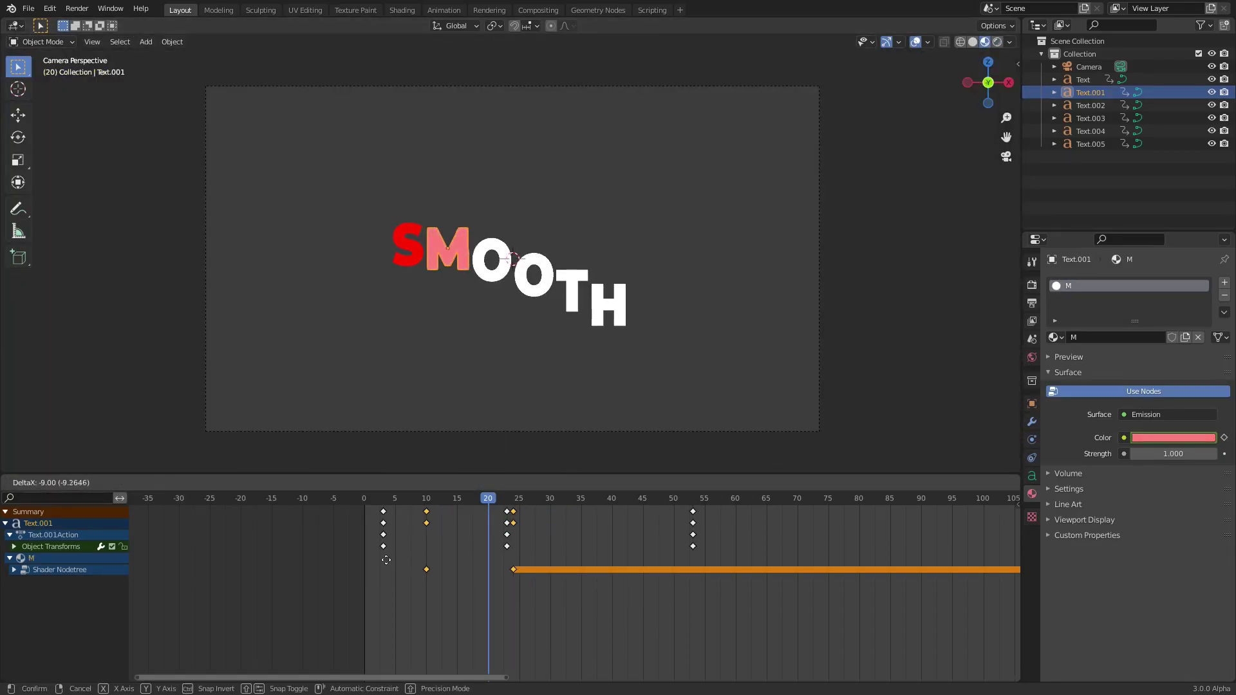
left_click(386, 560)
Move the S's first two Shader Nodetree keyframes five frames earlier, to frames 1 and 15
left_click(506, 260)
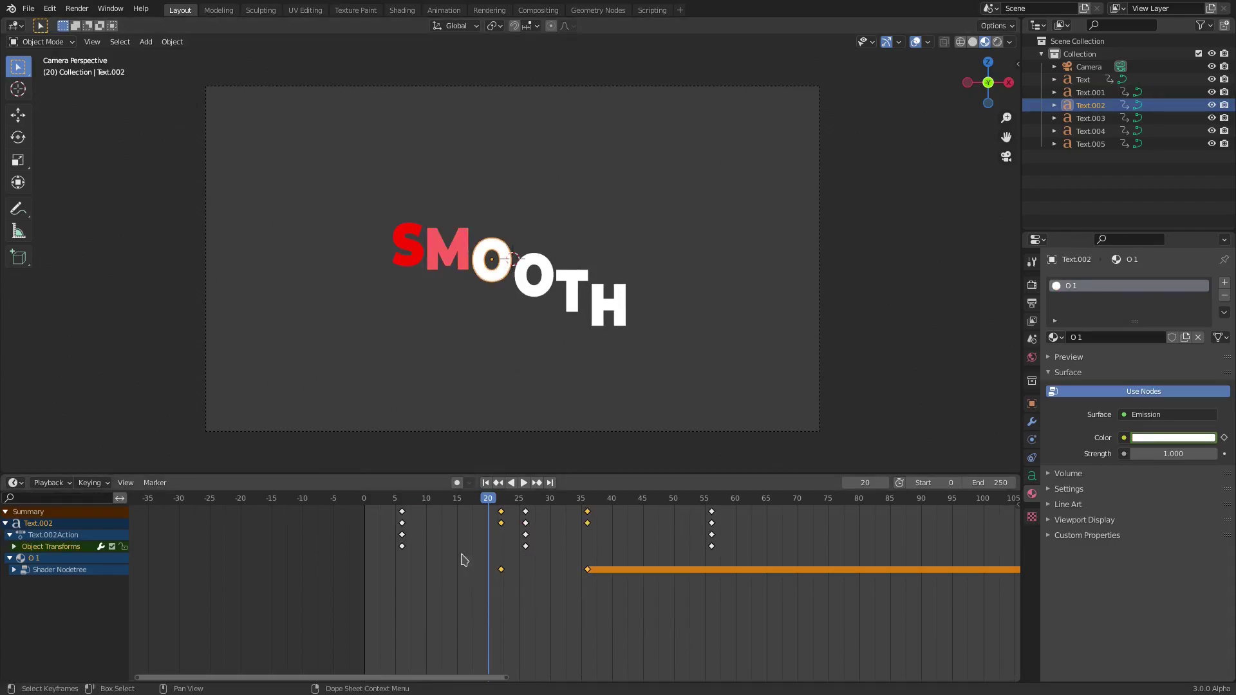
left_click(417, 261)
left_click_drag(612, 601, 399, 570)
key("g")
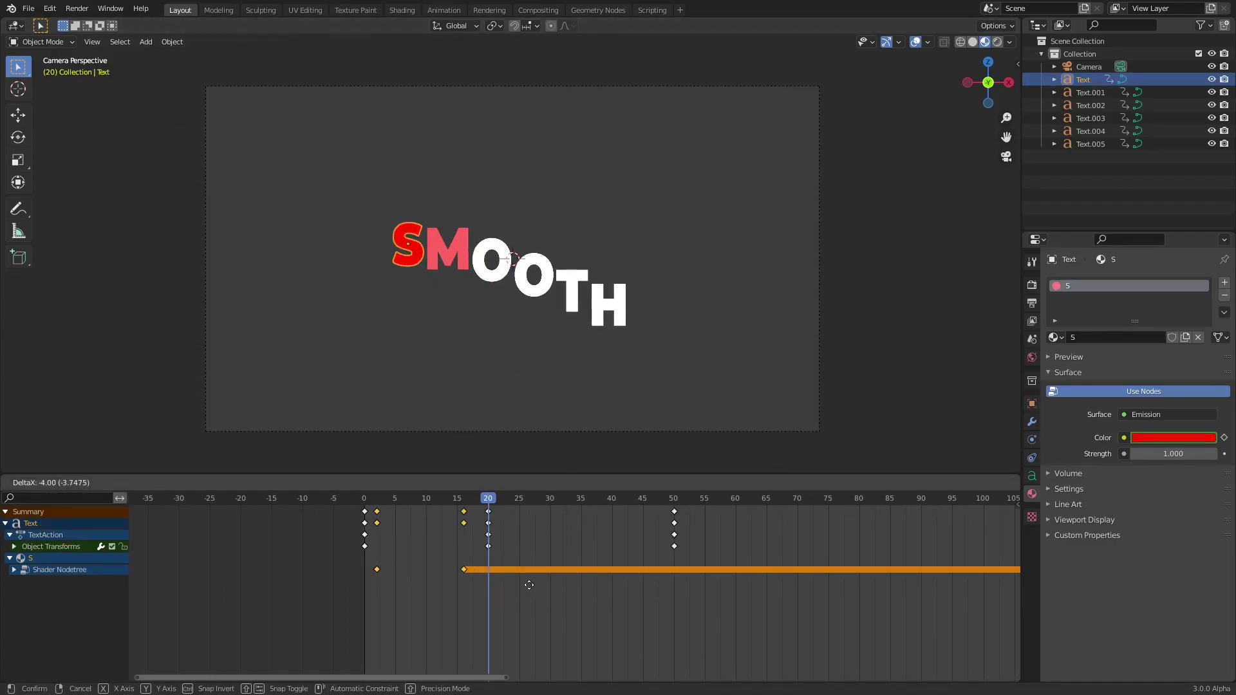
left_click(522, 584)
Shift the M's first two Shader Nodetree keyframes a few frames earlier so its color fade follows the S's
left_click(448, 252)
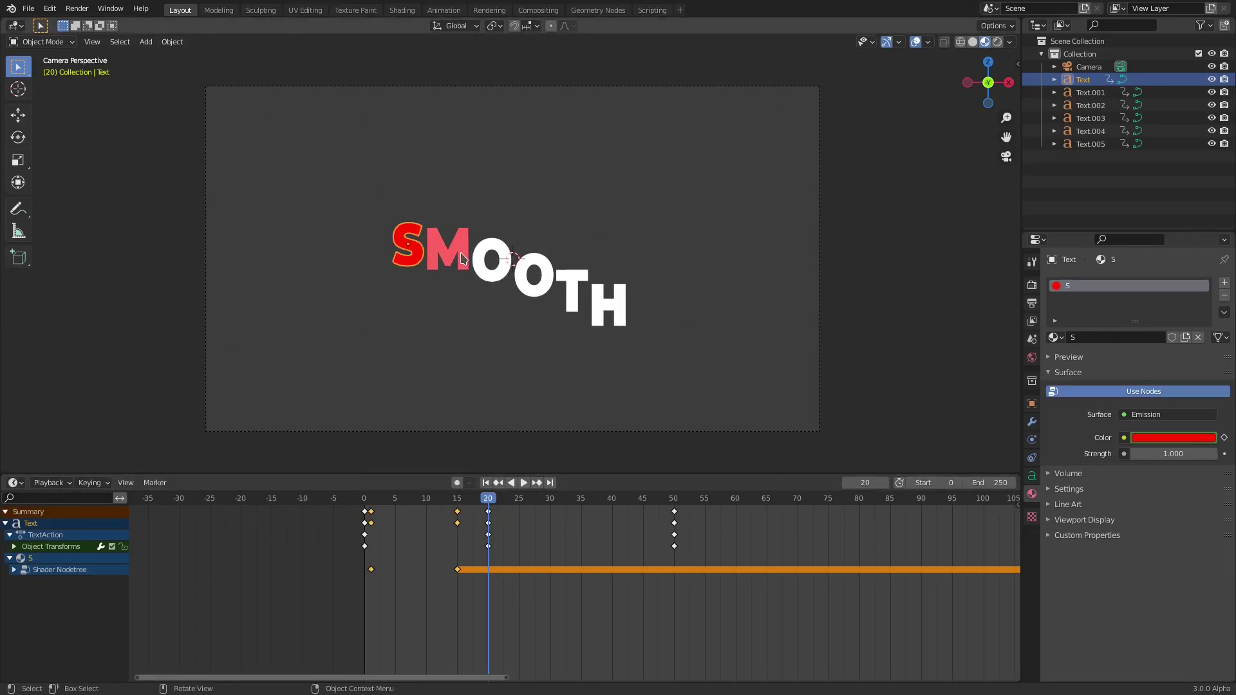
left_click_drag(627, 630, 397, 570)
left_click_drag(576, 607, 425, 571)
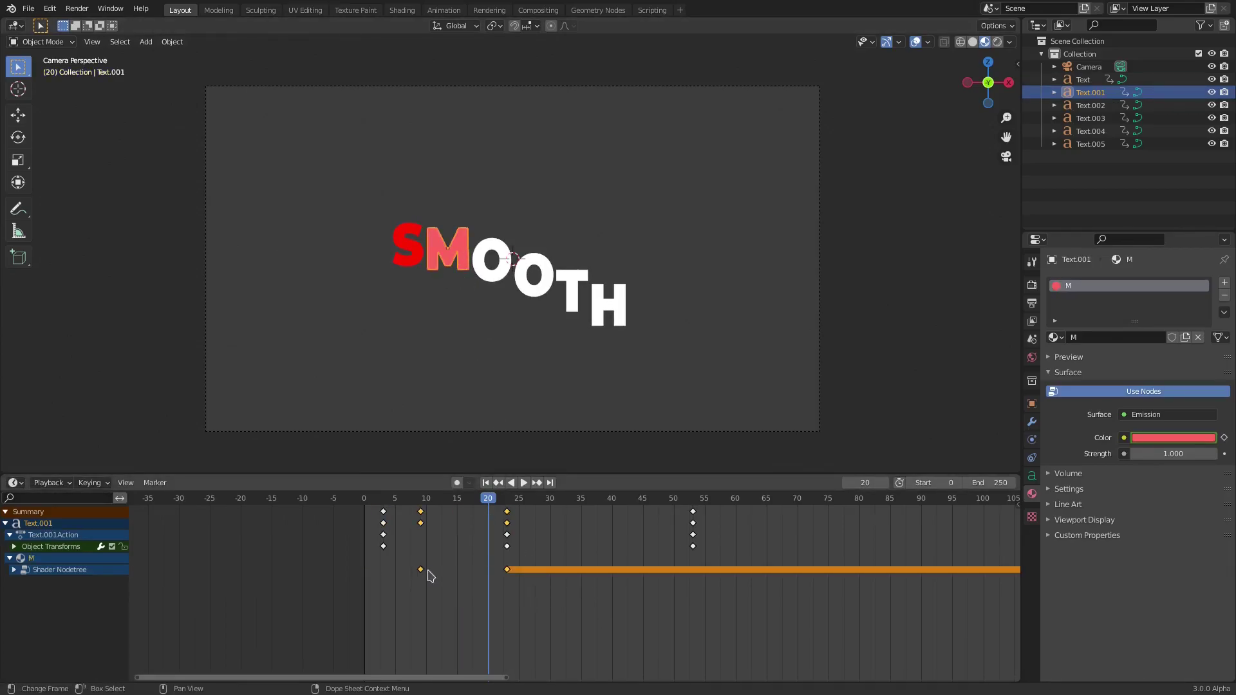
key("g")
left_click(574, 598)
Move the first O's Shader Nodetree fade-in keyframes 15 frames earlier, to frames 7 and 21
left_click(492, 261)
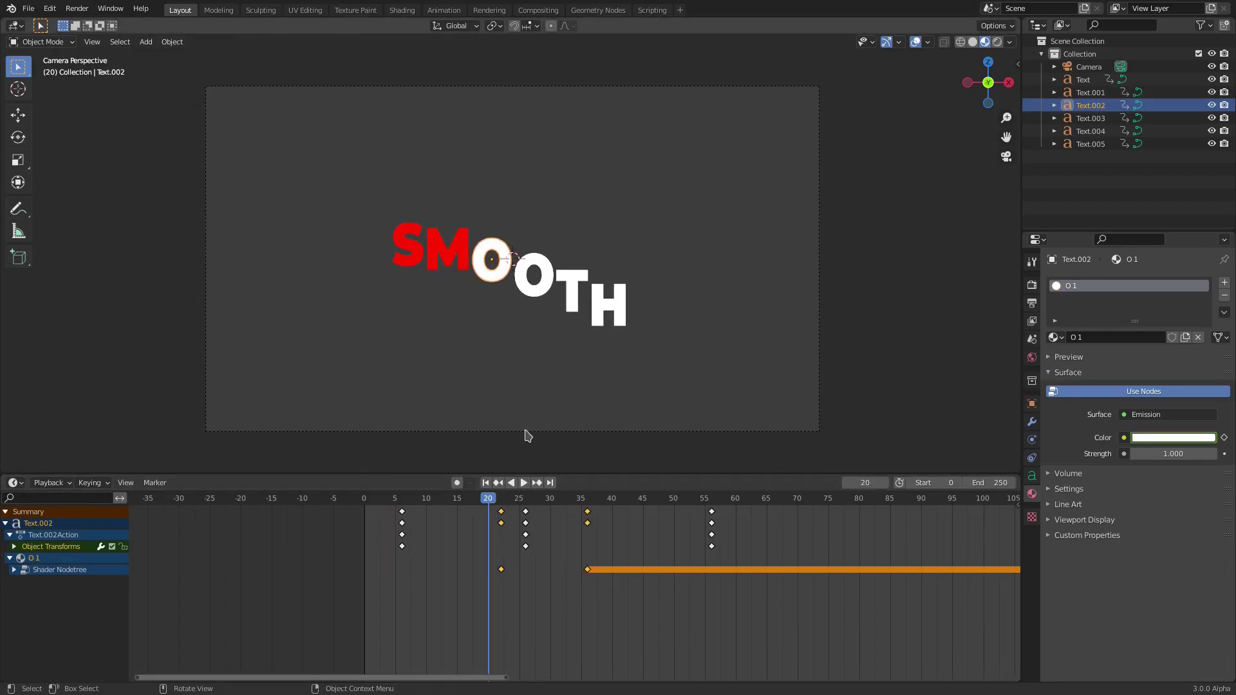
left_click_drag(680, 602, 487, 563)
key("g")
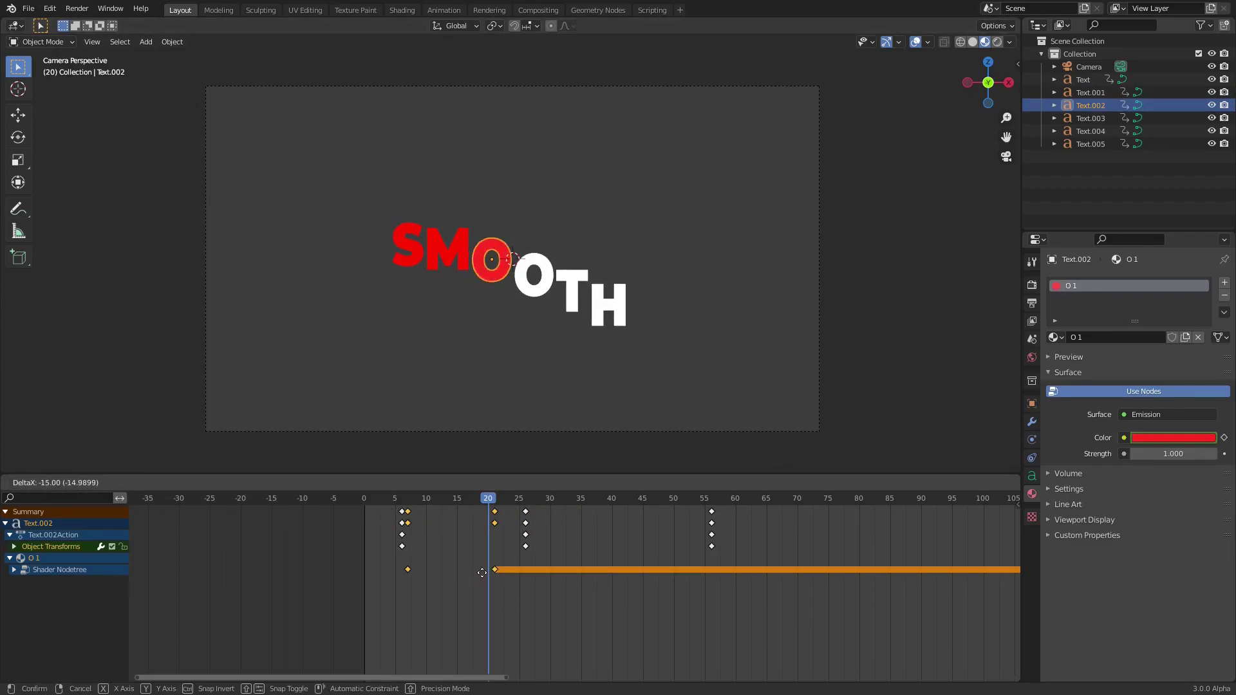
left_click(485, 573)
Move the second O's Shader Nodetree fade-in keyframes to frames 10 and 24
left_click(533, 274)
left_click_drag(669, 612, 490, 568)
key("g")
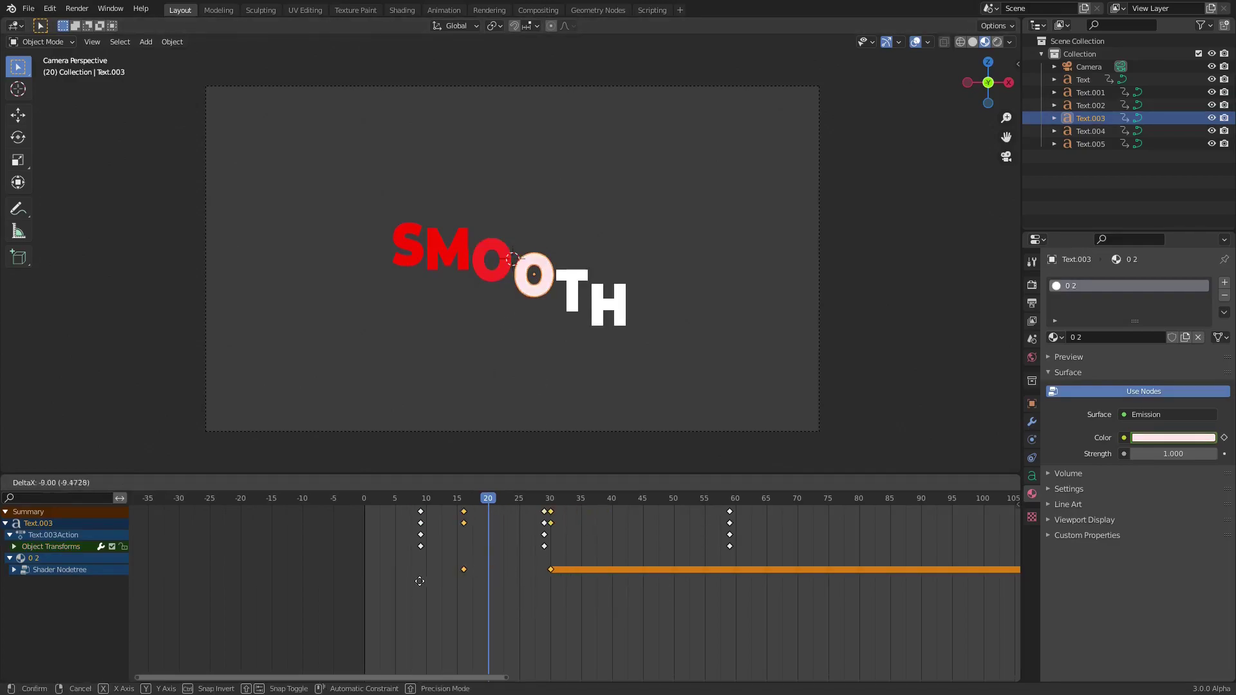
left_click(392, 577)
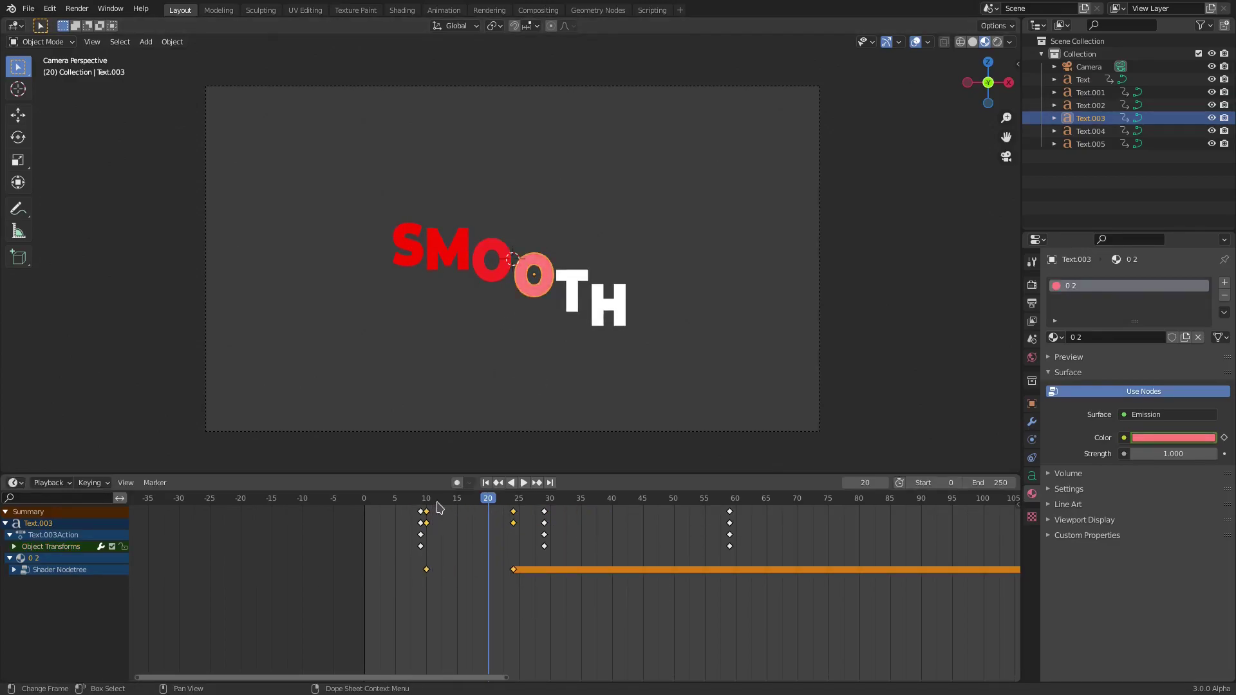
Move the T's Shader Nodetree fade-in keyframes to frames 13 and 27
left_click(573, 295)
left_click_drag(750, 620, 485, 567)
key("g")
left_click(567, 598)
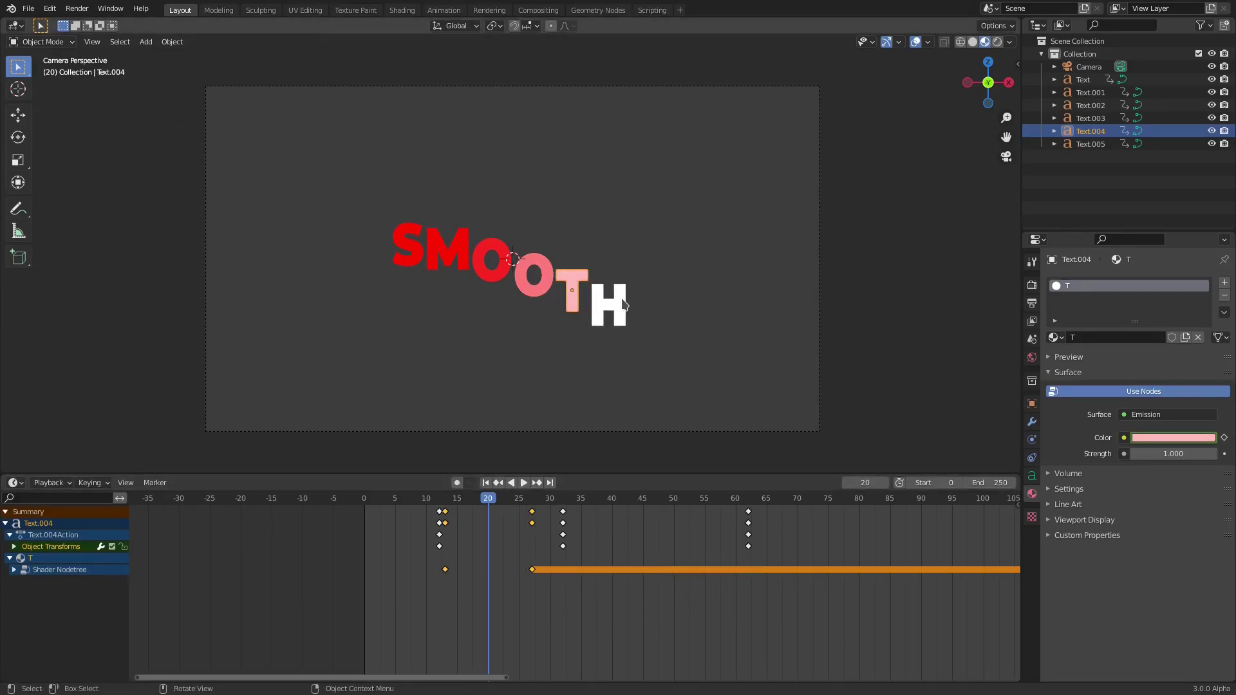
Move the H's Shader Nodetree fade-in keyframes to frames 16 and 30
left_click(609, 304)
left_click_drag(706, 618, 525, 569)
key("g")
left_click(432, 592)
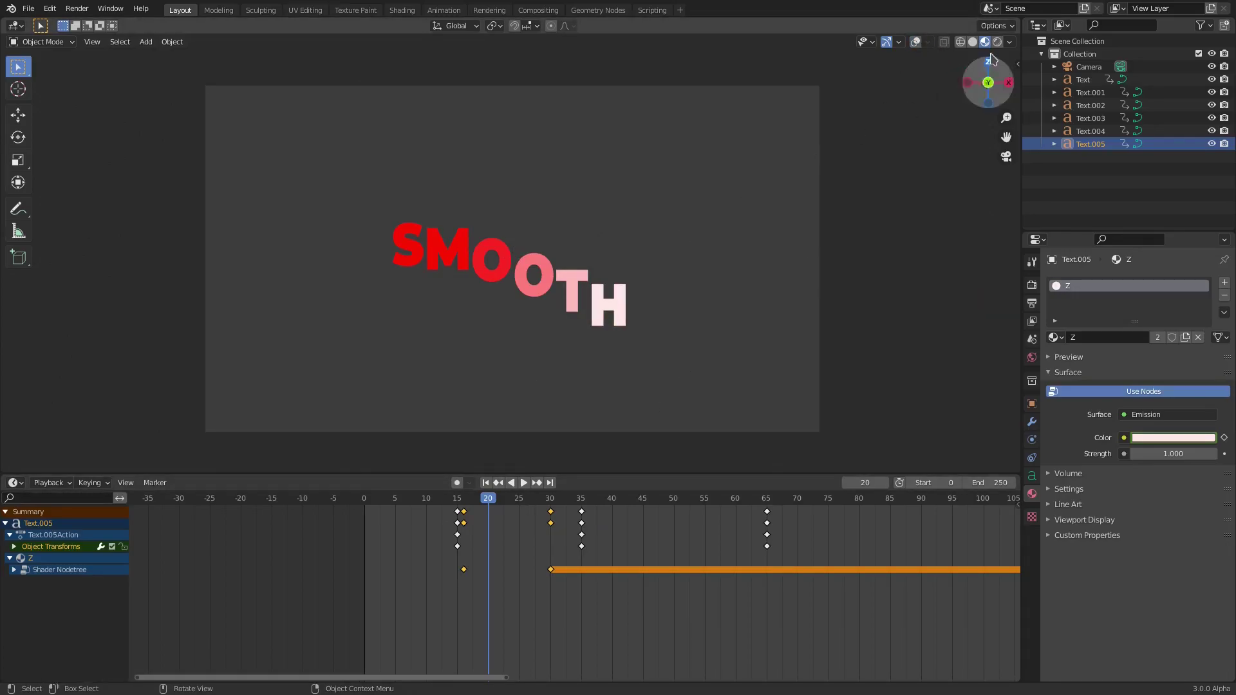
Play the retimed animation from the start in rendered shading and check it against the full keyframe timeline
key("z")
left_click(485, 482)
left_click(523, 482)
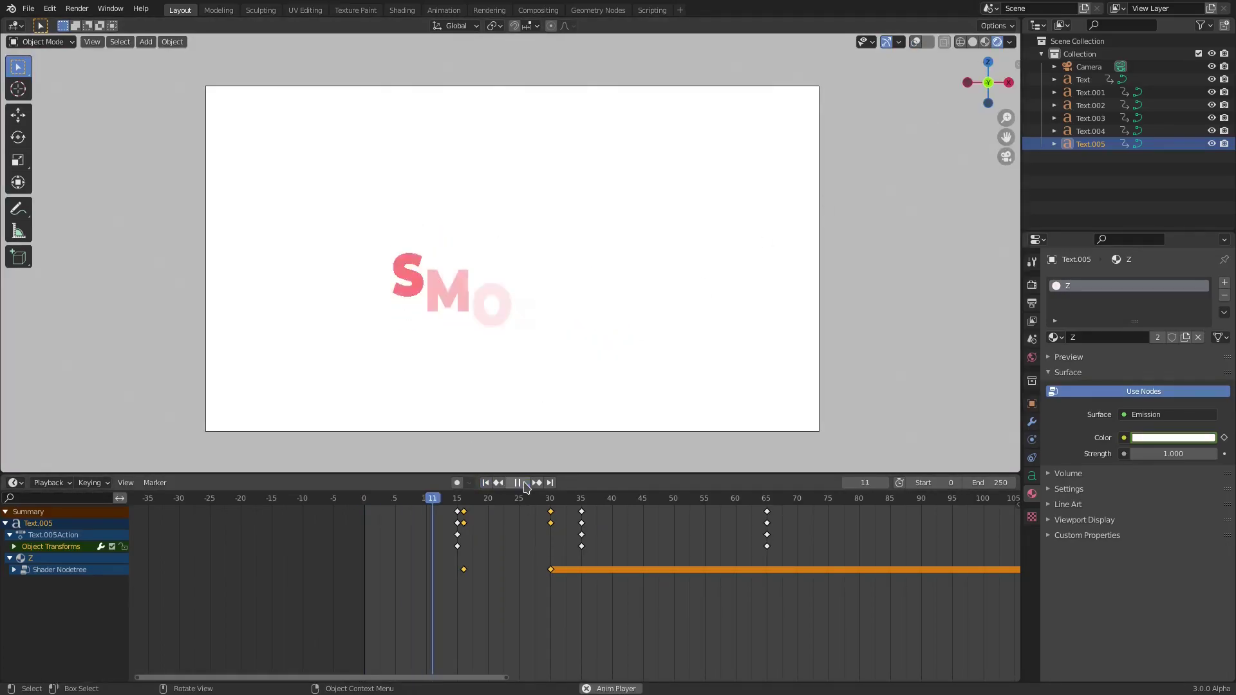
scroll(544, 317, "down", 3)
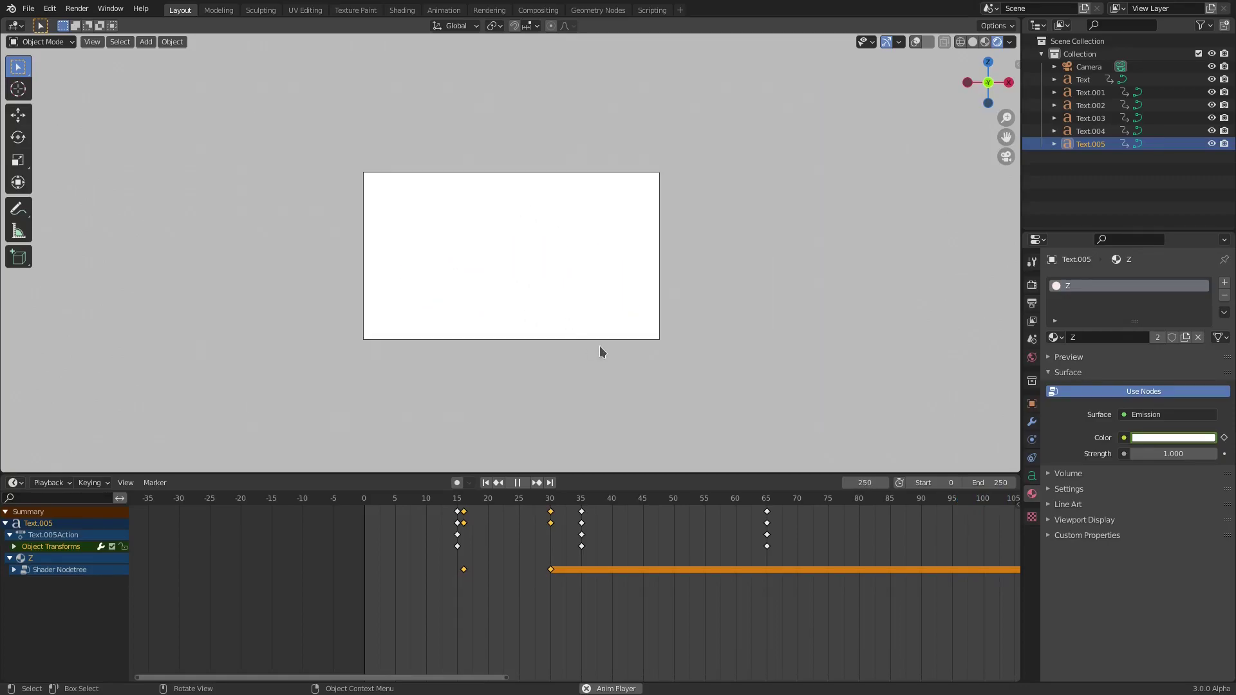
scroll(600, 346, "up", 2)
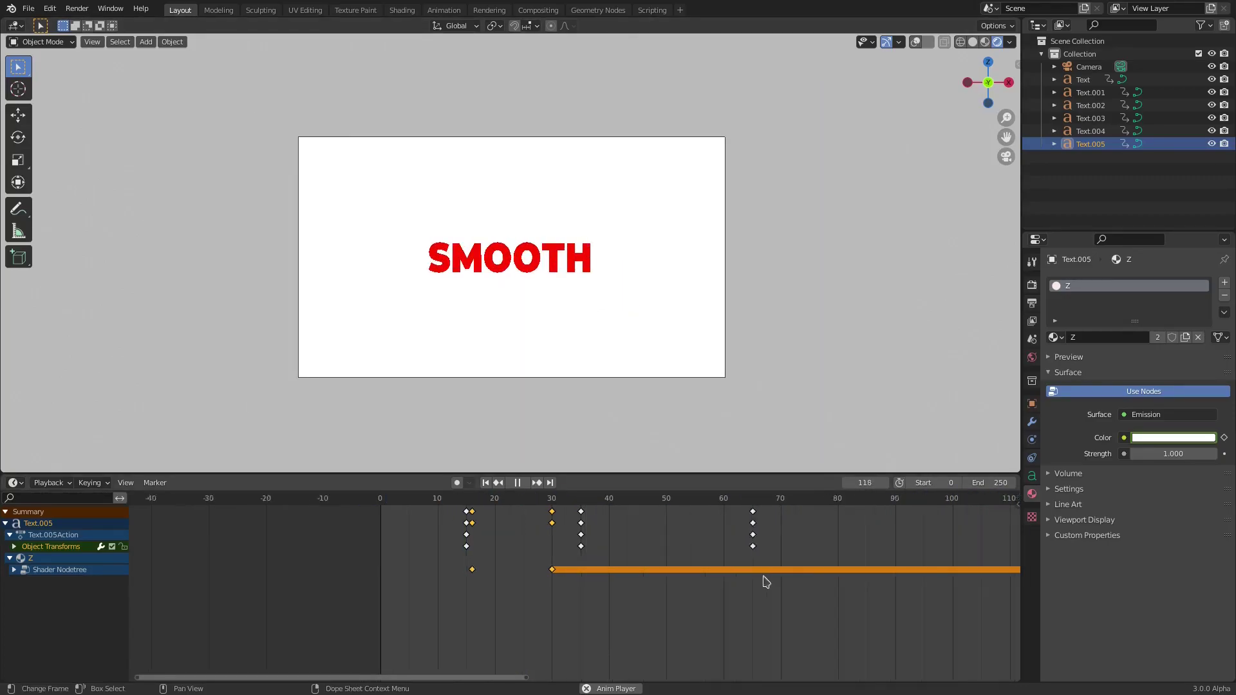
scroll(566, 616, "down", 4)
scroll(734, 596, "down", 3, "ctrl")
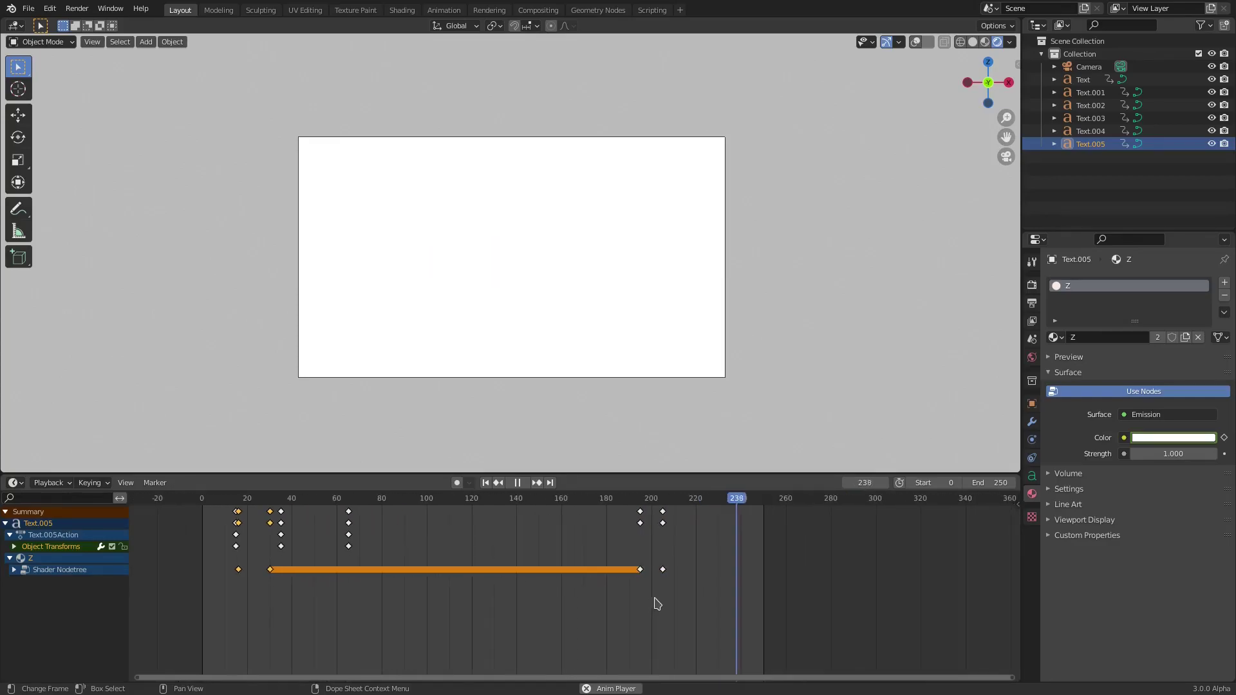
Move the second O's Shader Nodetree fade-out keyframes to frames 190 and 200 and stop the playback
scroll(708, 605, "up", 2)
scroll(631, 612, "down", 4, "ctrl")
scroll(709, 602, "up", 2)
scroll(740, 573, "up", 4, "ctrl")
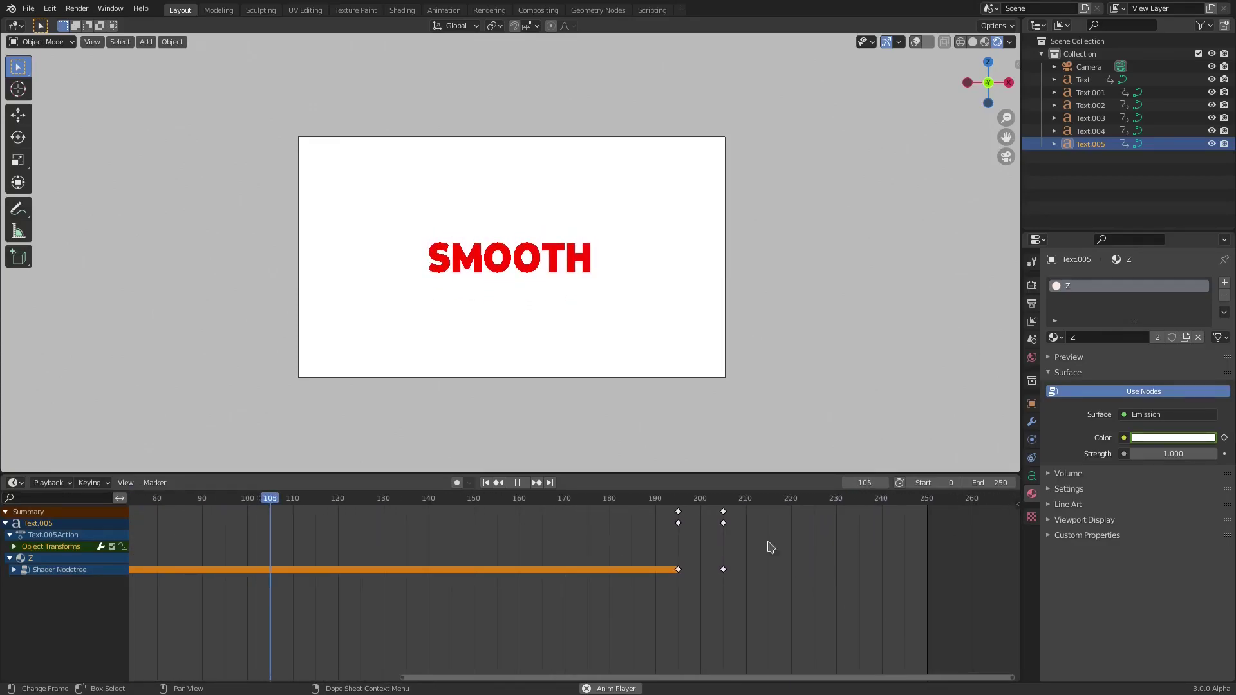
left_click(549, 273)
left_click_drag(643, 505, 701, 571)
key("Escape")
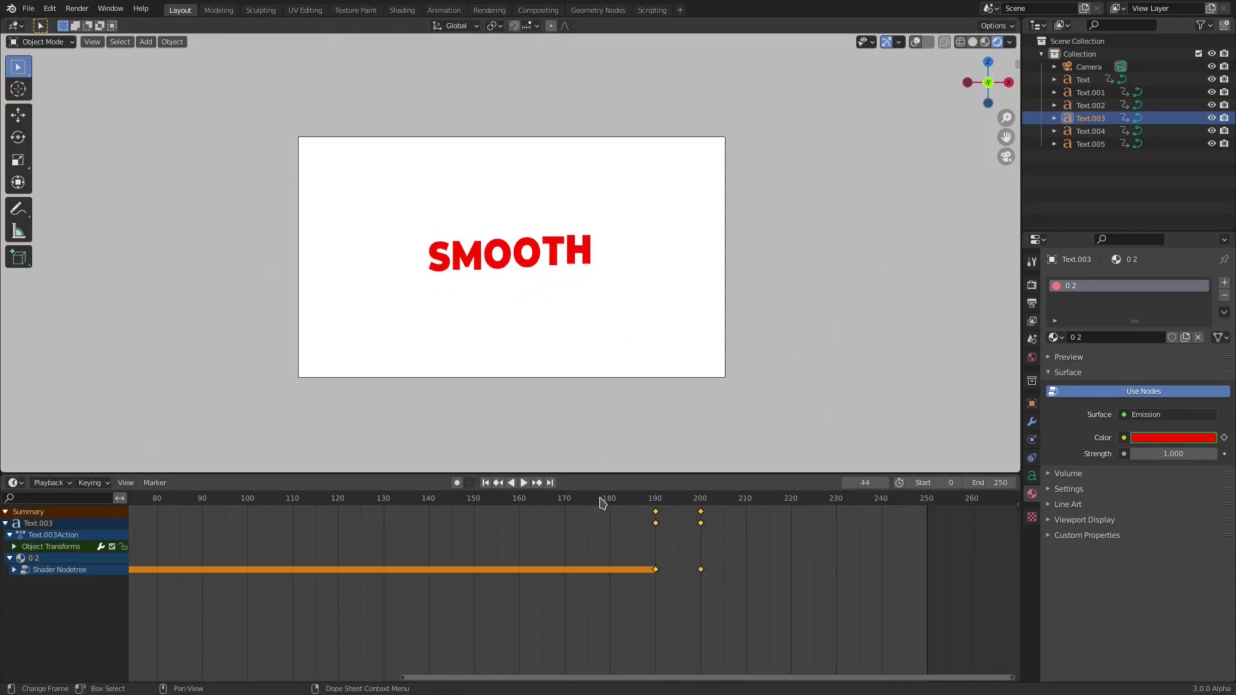
Switch to material preview shading and move the T's Shader Nodetree fade-out keyframes to frames 205 and 215
left_click(973, 42)
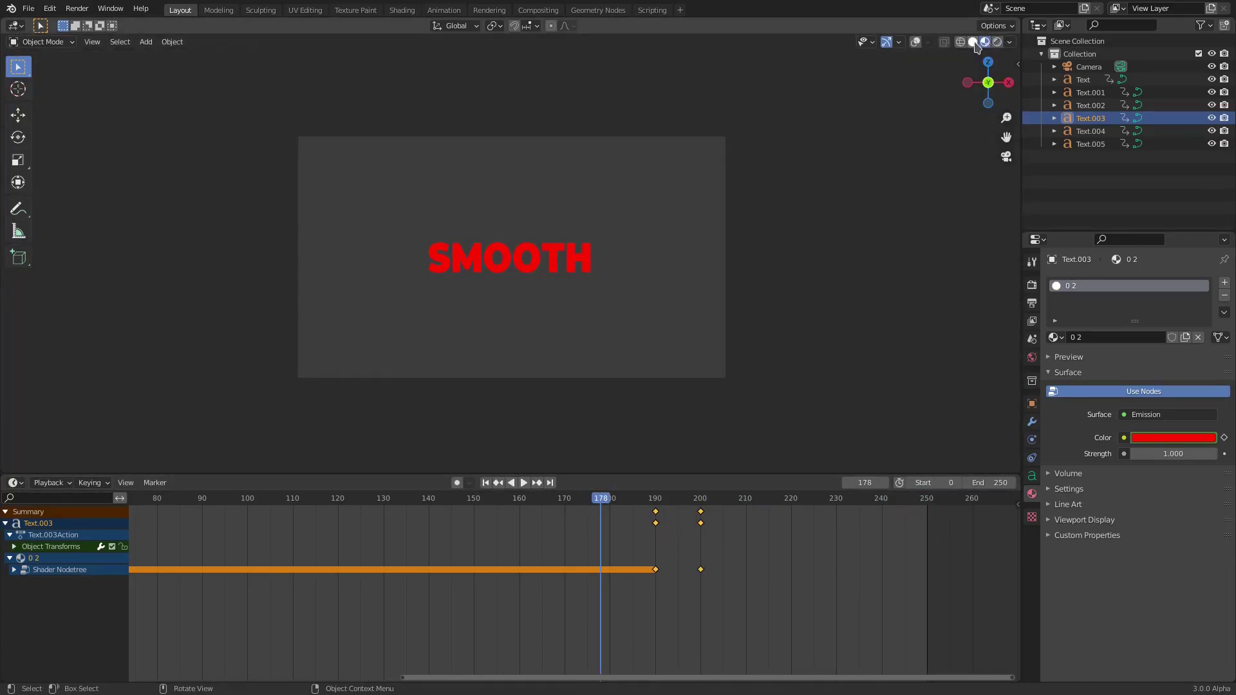
left_click(562, 259)
left_click_drag(784, 601, 663, 504)
left_click_drag(675, 569, 723, 569)
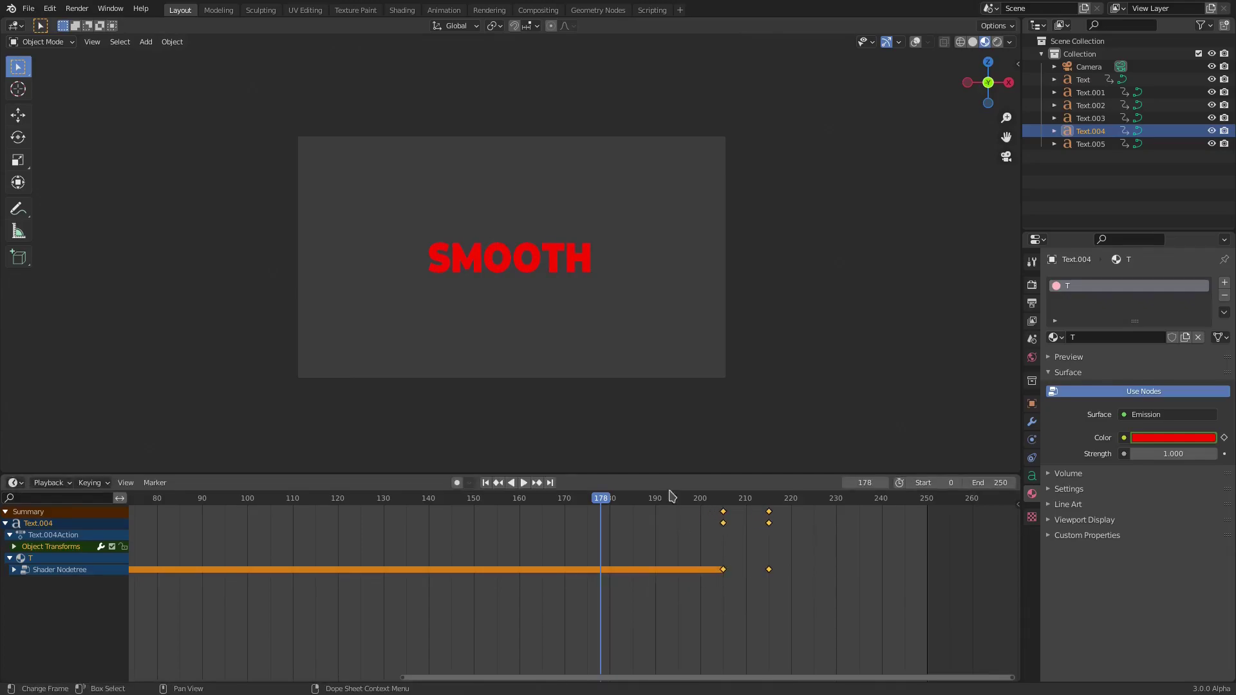
Move the fade-out keyframes of the H to frames 174 and 184 and of the M to frames 184 and 194
left_click(579, 268)
left_click_drag(760, 613, 583, 570)
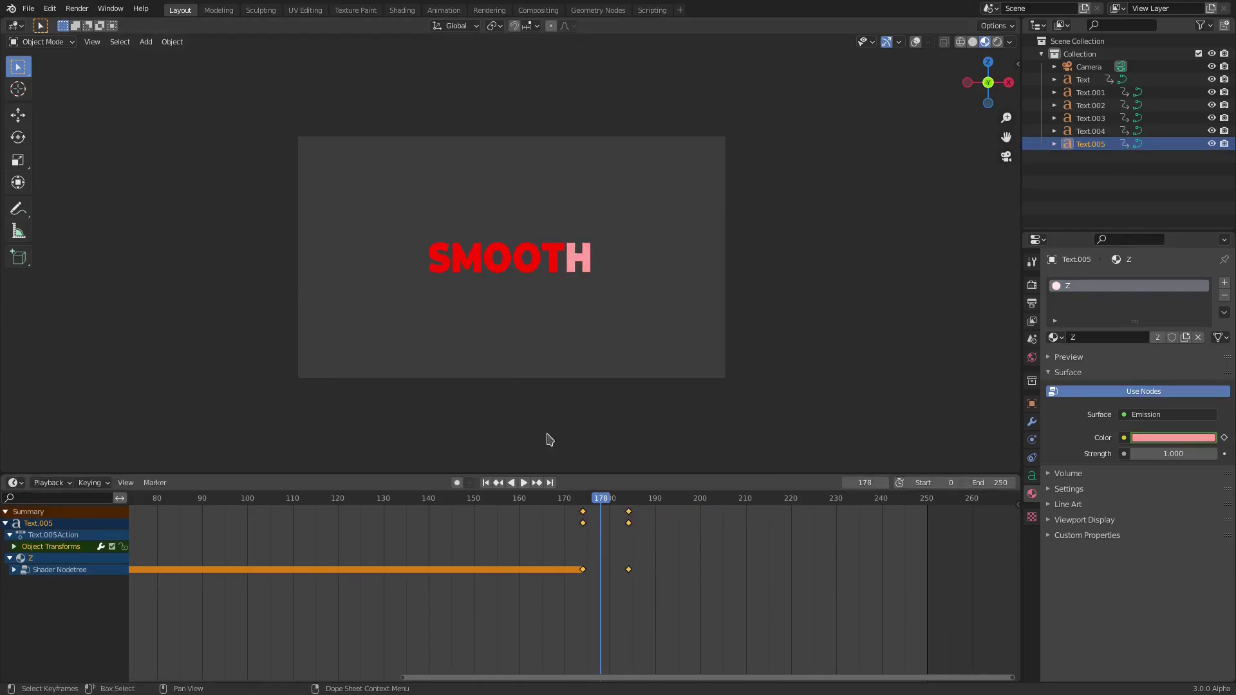
left_click(473, 269)
left_click_drag(805, 598, 629, 570)
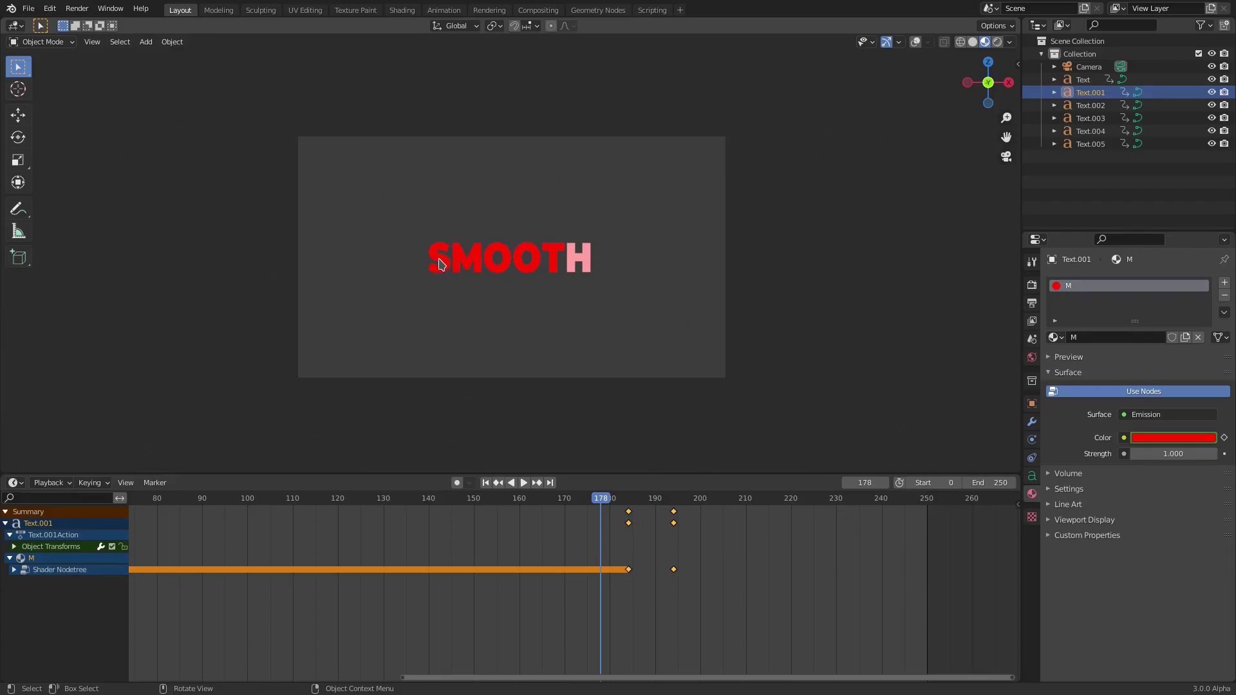
Move the S's Shader Nodetree fade-out keyframes to frames 205 and 215
left_click(441, 264)
left_click_drag(800, 608, 650, 507)
left_click_drag(650, 570, 691, 565)
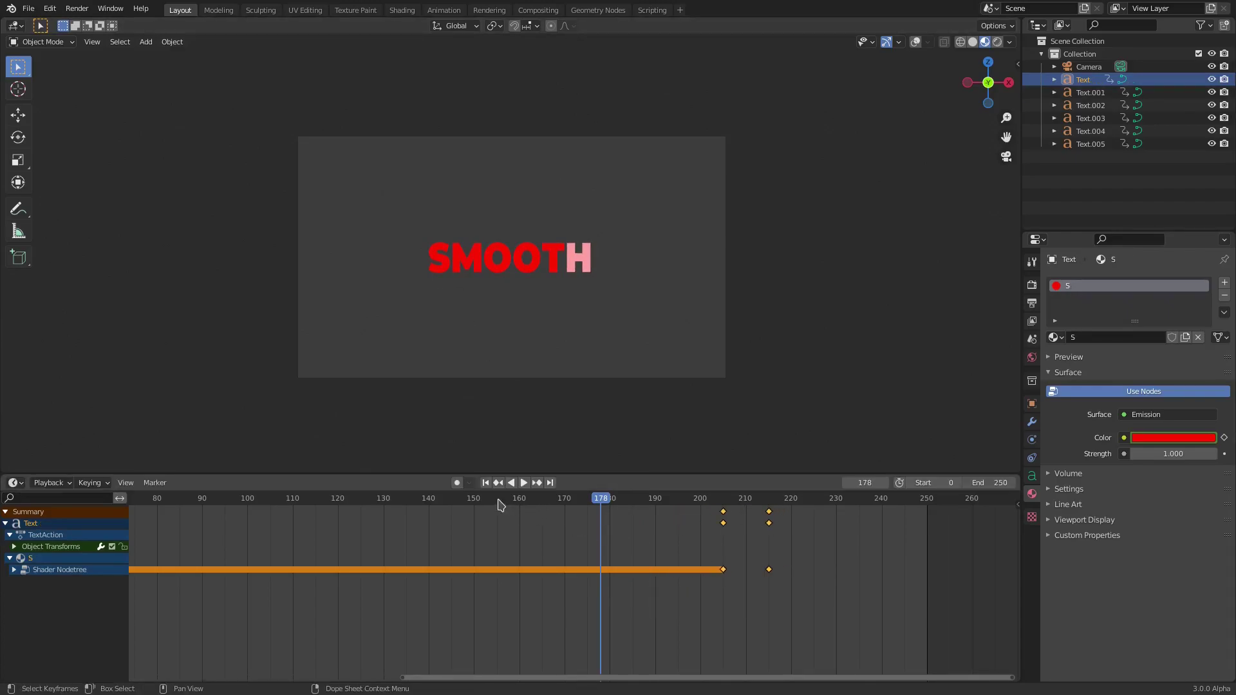
Play the animation from the start in rendered shading with an enlarged viewport to check the randomized letter fade-outs
key("space")
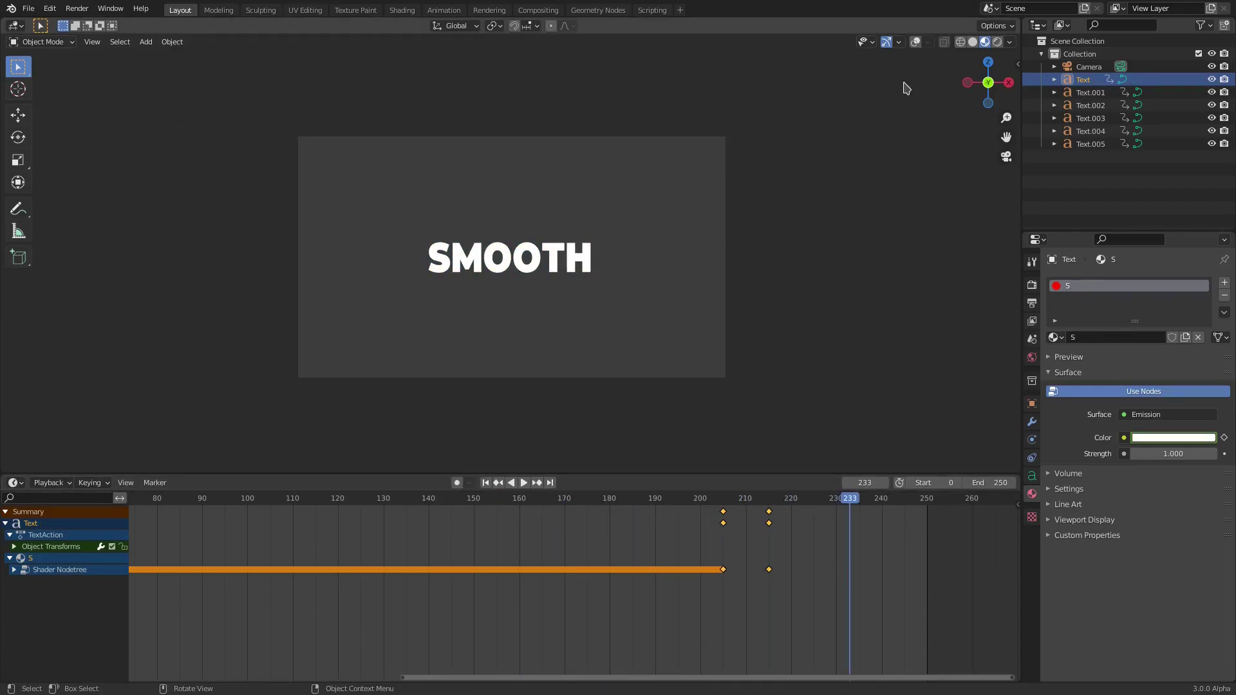
left_click(997, 42)
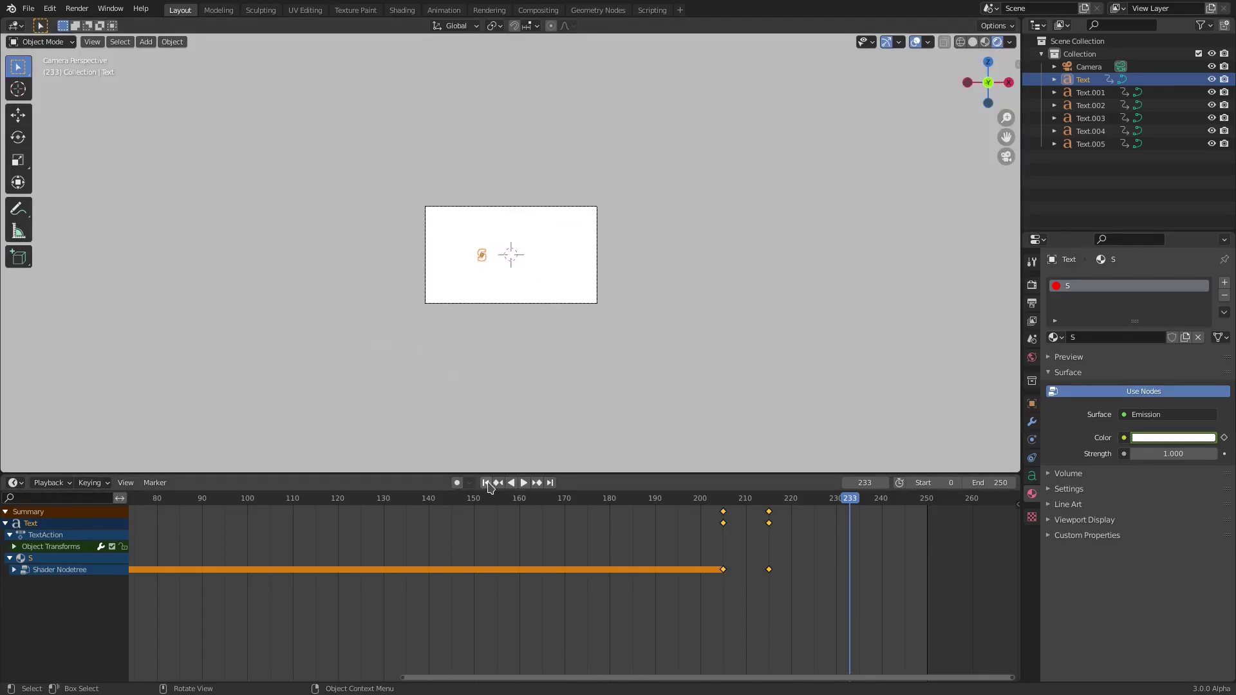
key("shift+Left")
scroll(643, 290, "up", 5)
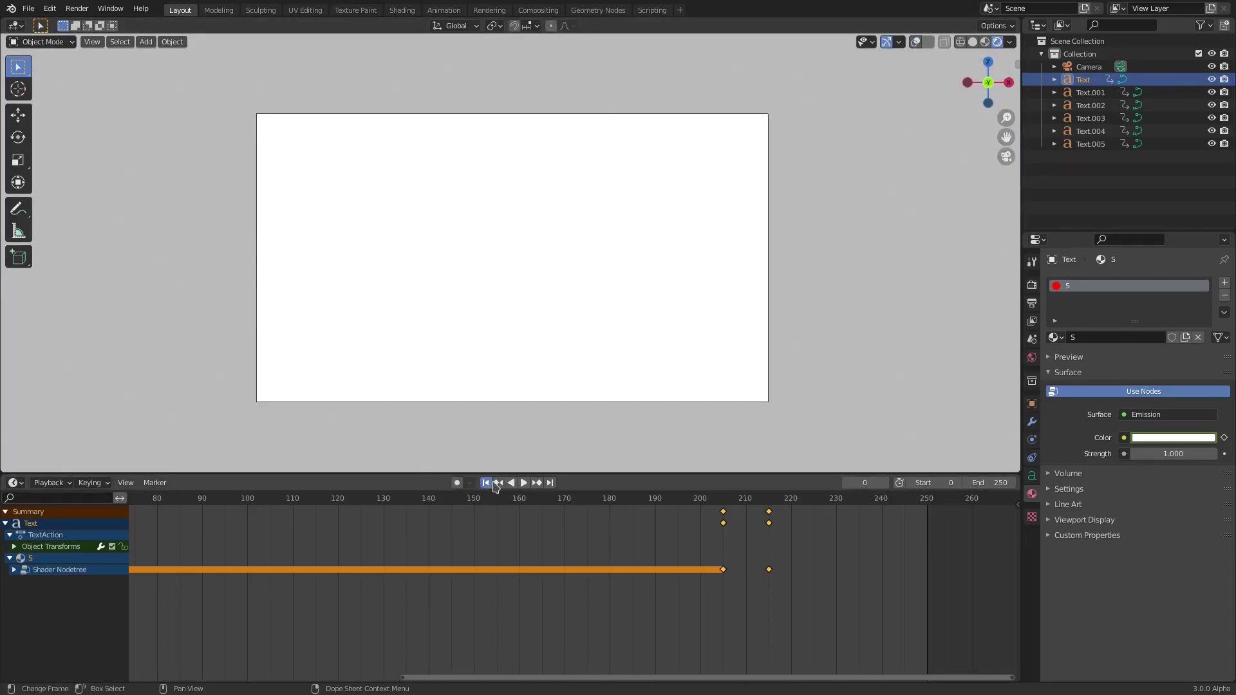
key("space")
left_click_drag(433, 475, 437, 613)
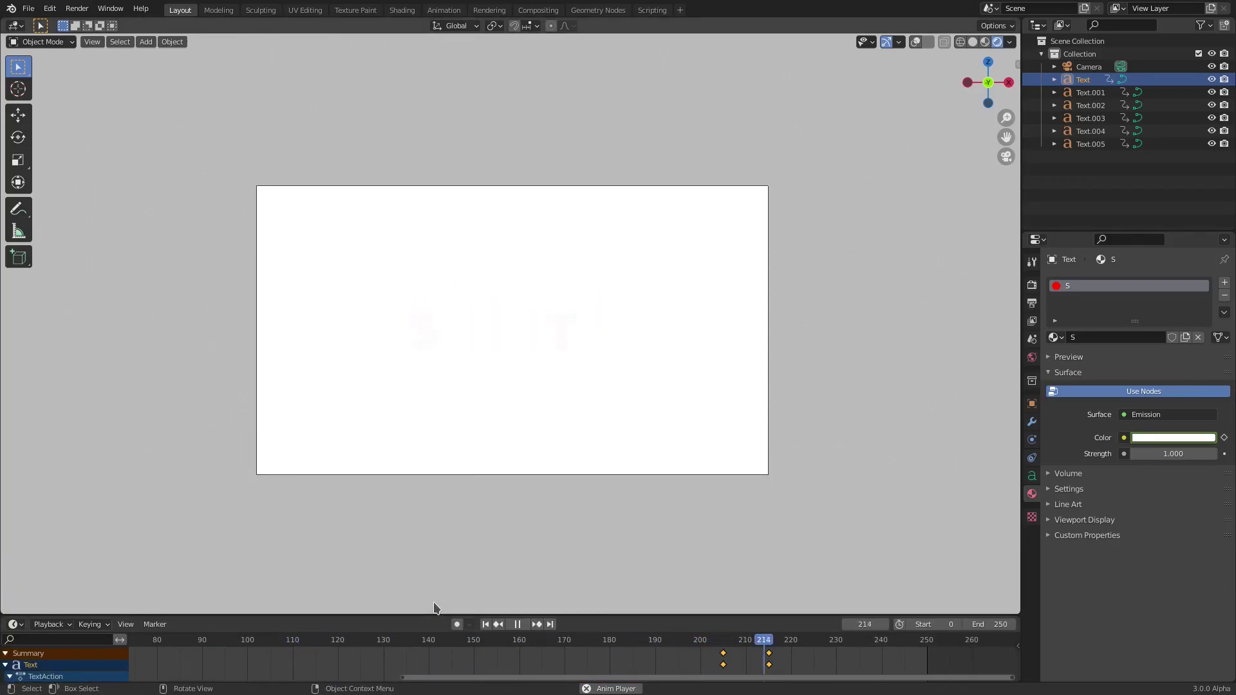
scroll(444, 517, "up", 4)
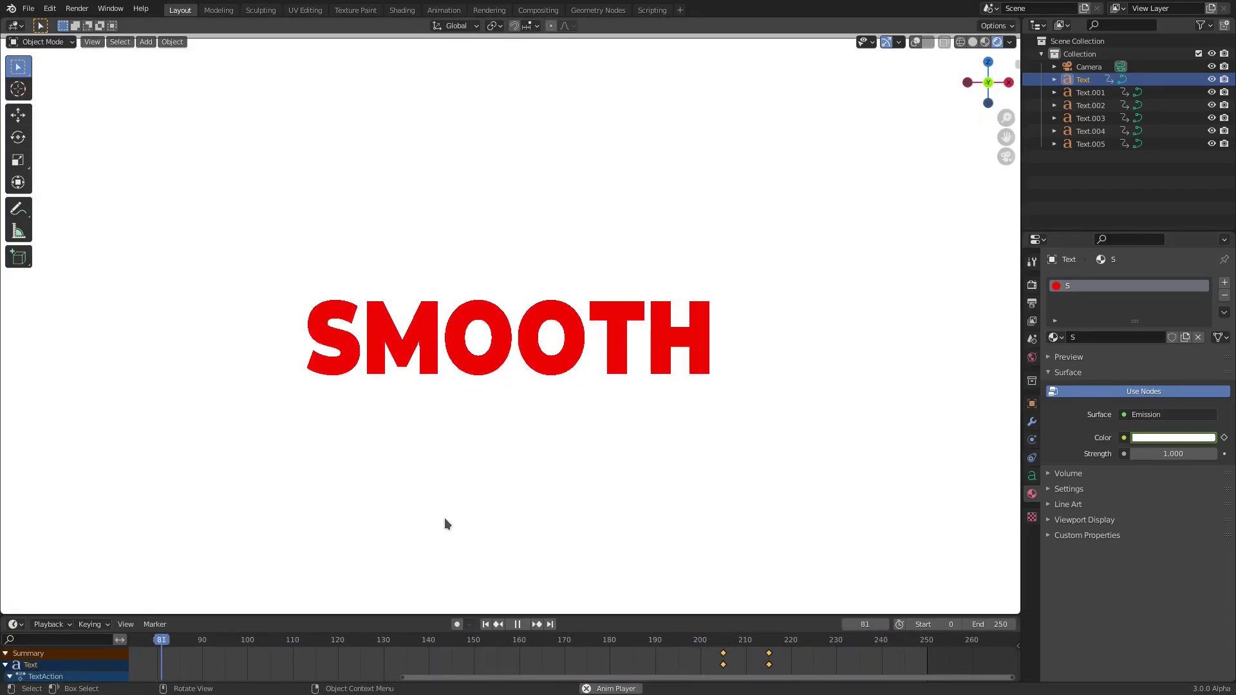
scroll(620, 512, "down", 1)
scroll(946, 528, "down", 1)
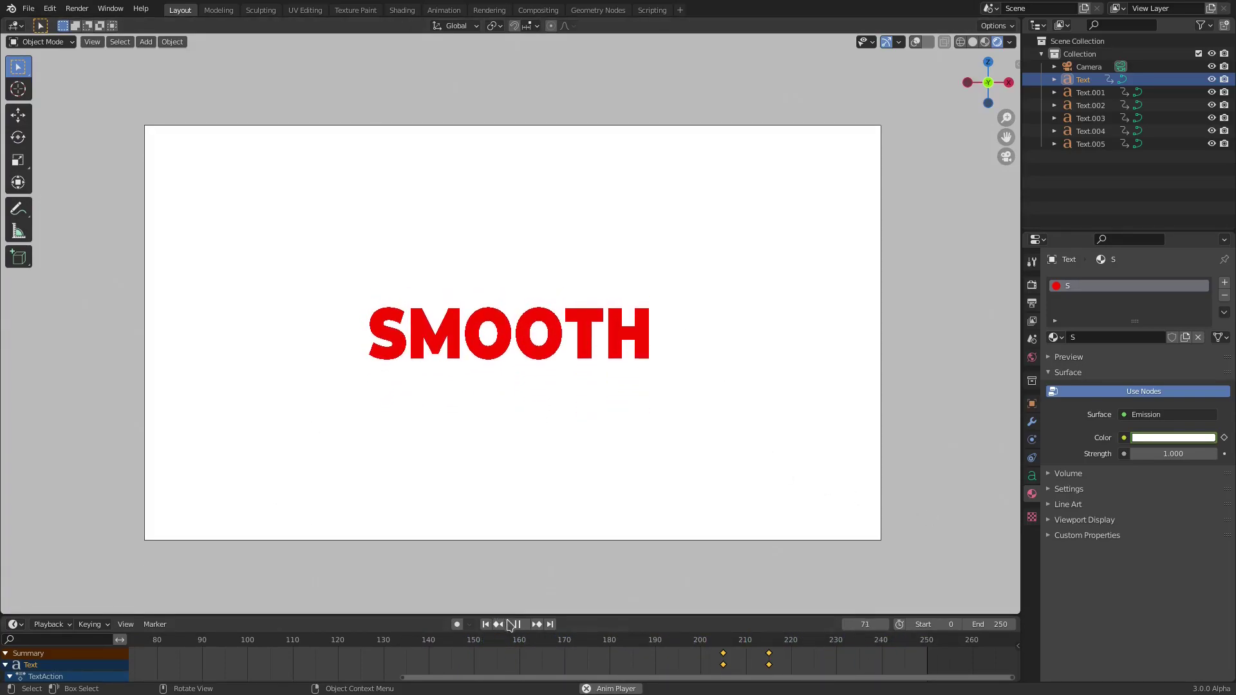
key("space")
Replace the animated first letter S with T, and change it back to S
key("Tab")
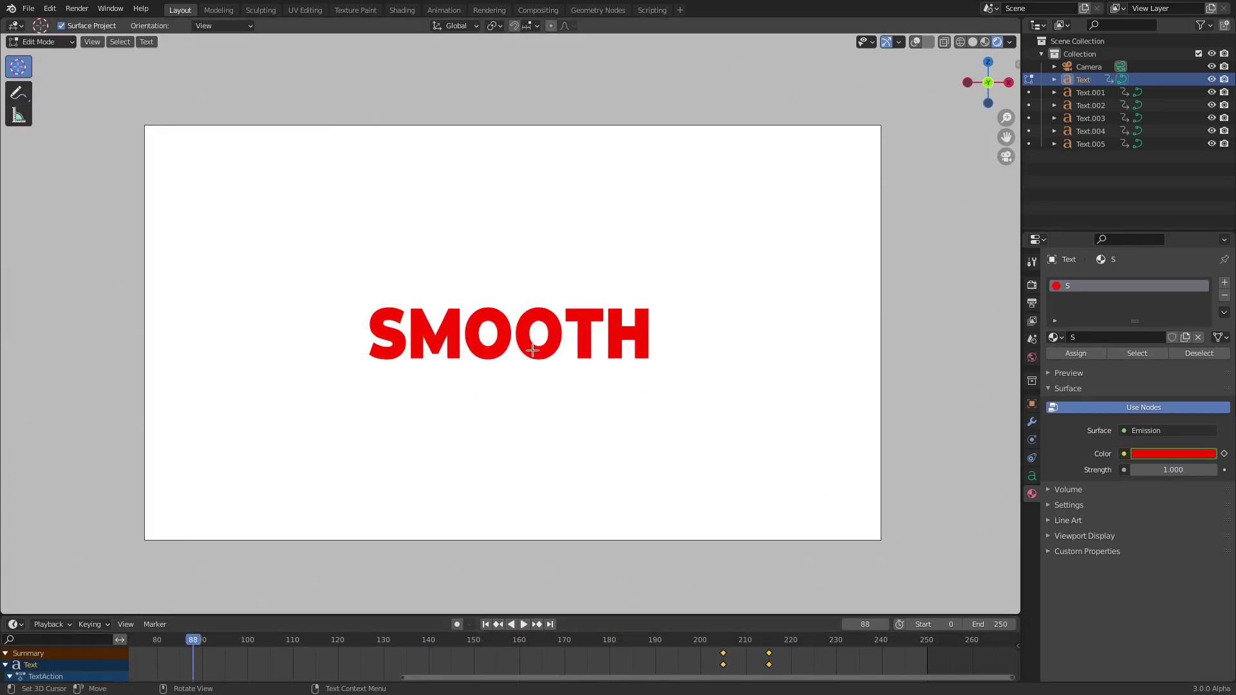
key("BackSpace")
type("T")
key("Tab")
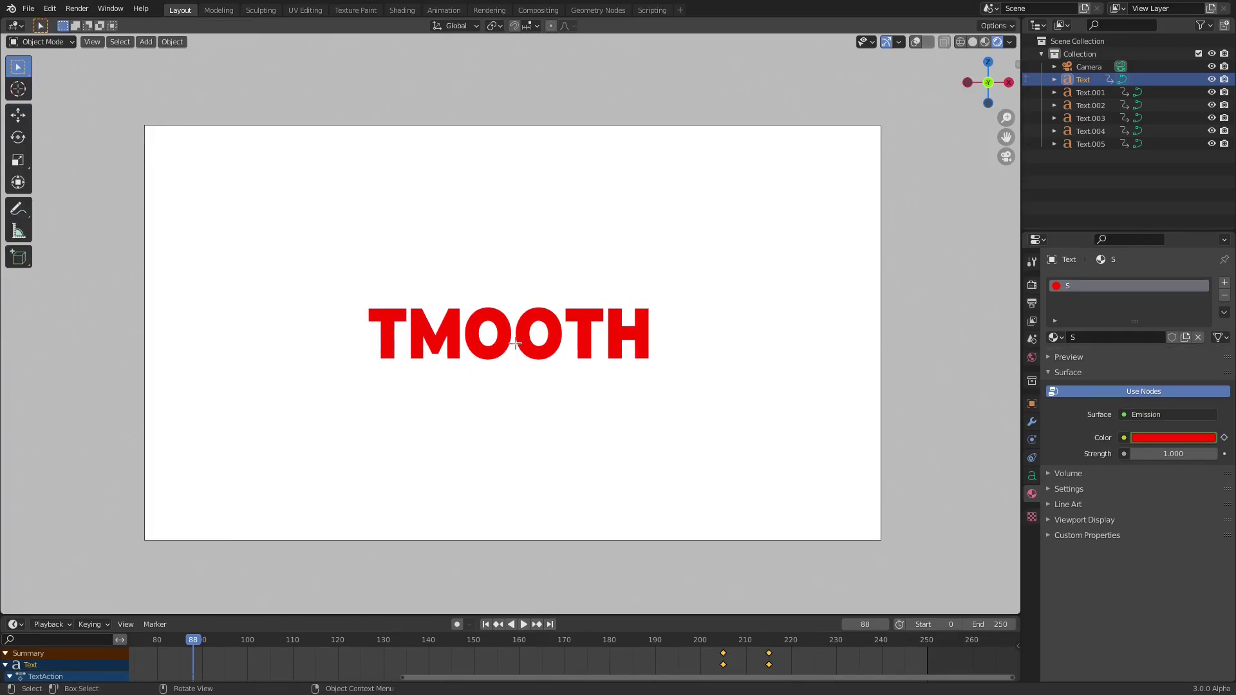
key("Tab")
key("BackSpace")
type("S")
key("Tab")
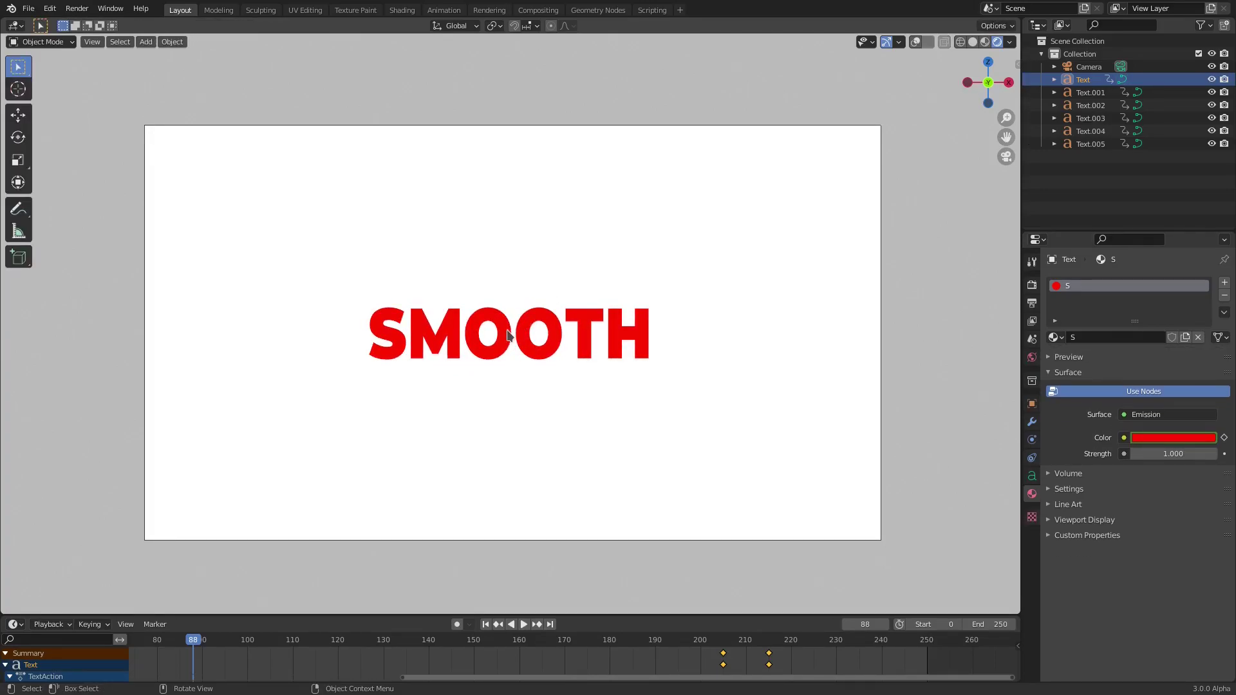
Replace the first O of the word with A, and change it back to O
left_click(506, 331)
key("Tab")
key("BackSpace")
type("A")
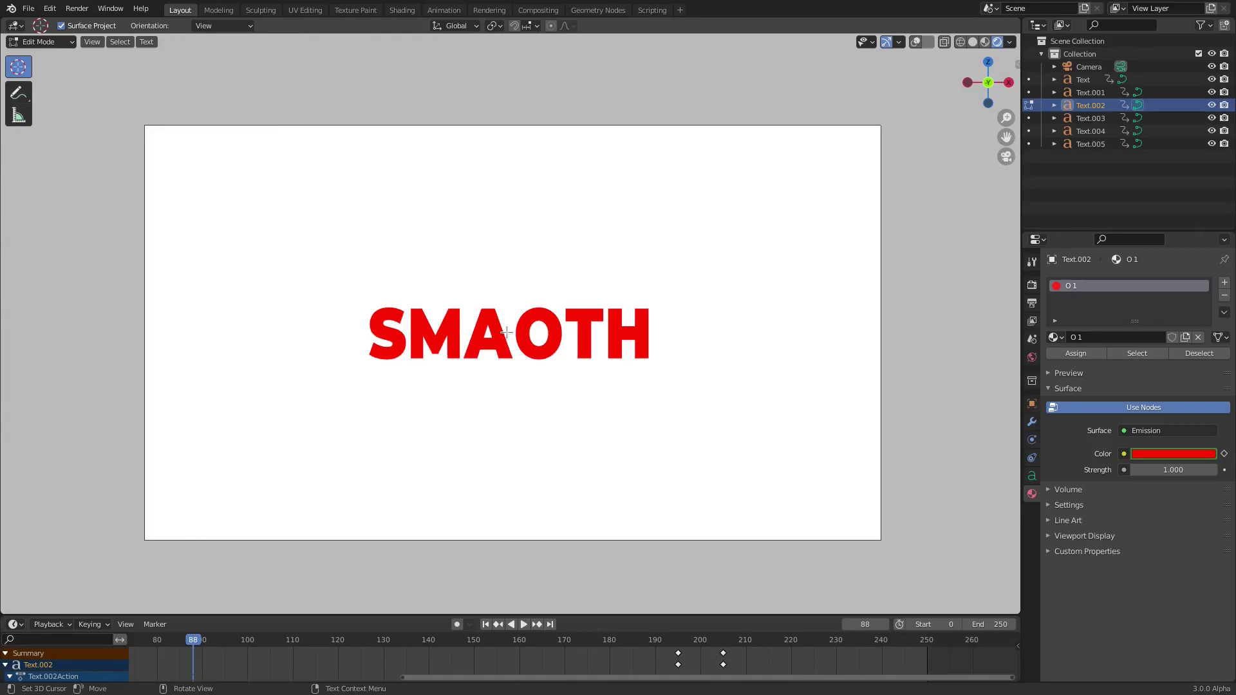
key("BackSpace")
type("O")
key("Tab")
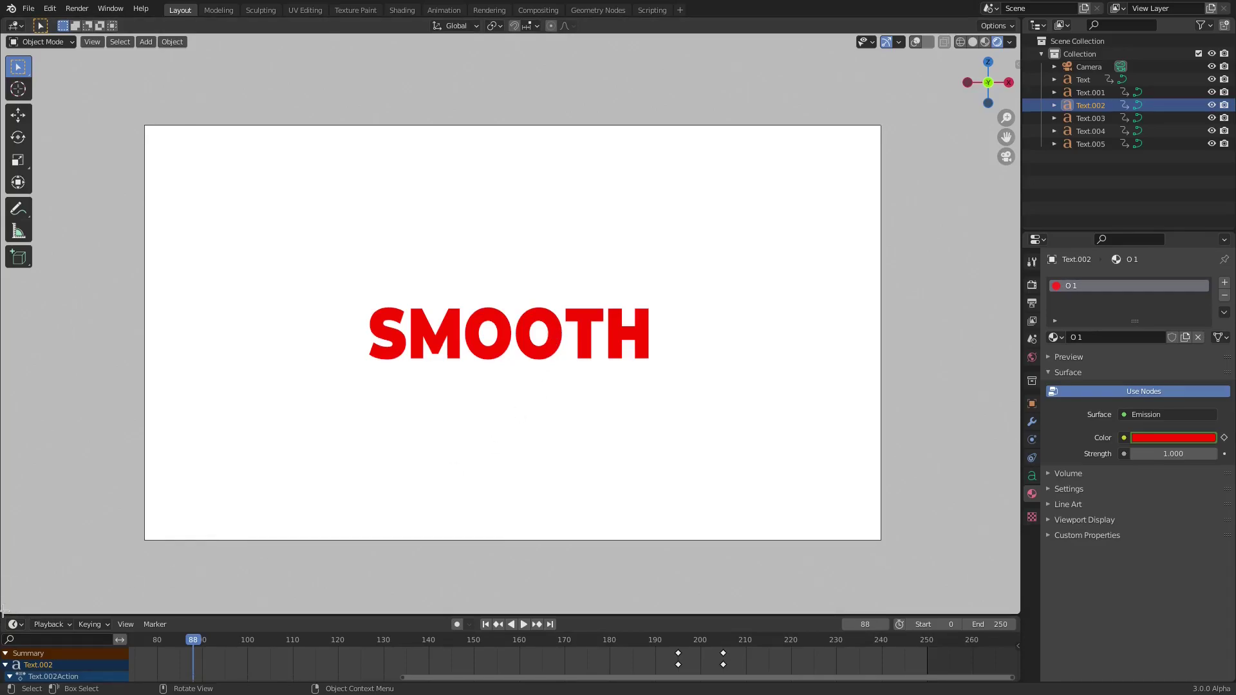
Collapse the timeline area so the viewport shows the SMOOTH text larger
left_click_drag(3, 610, 6, 653)
scroll(546, 417, "up", 1)
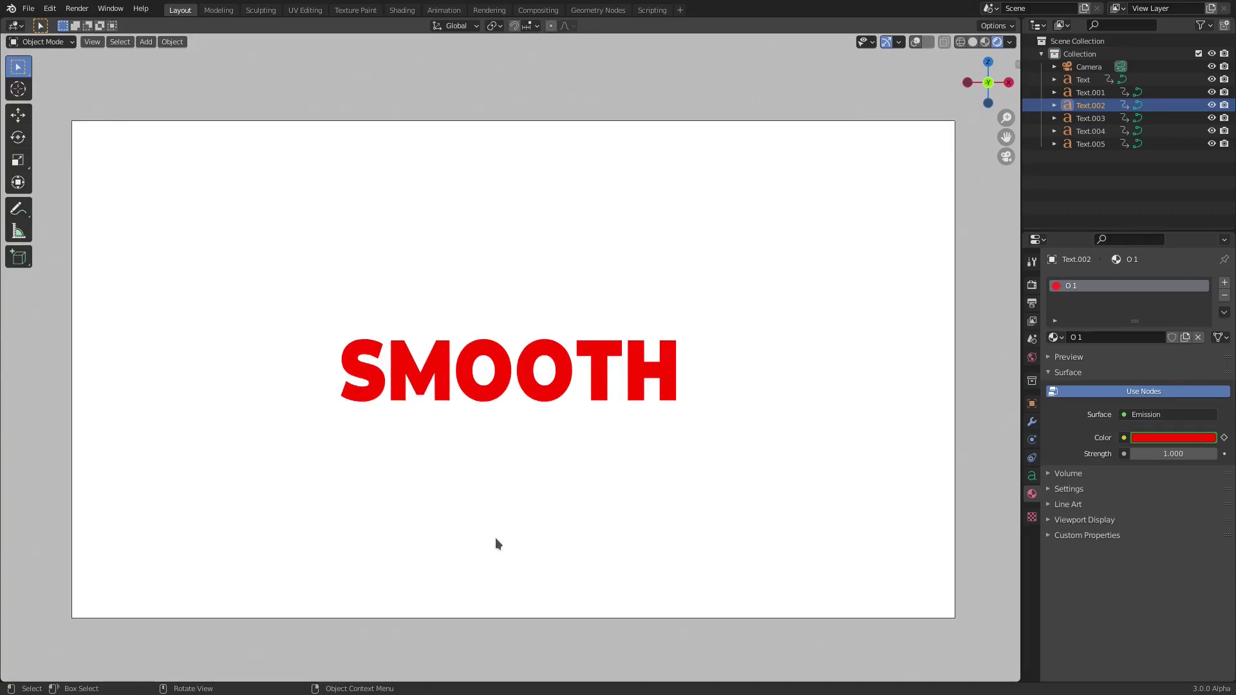